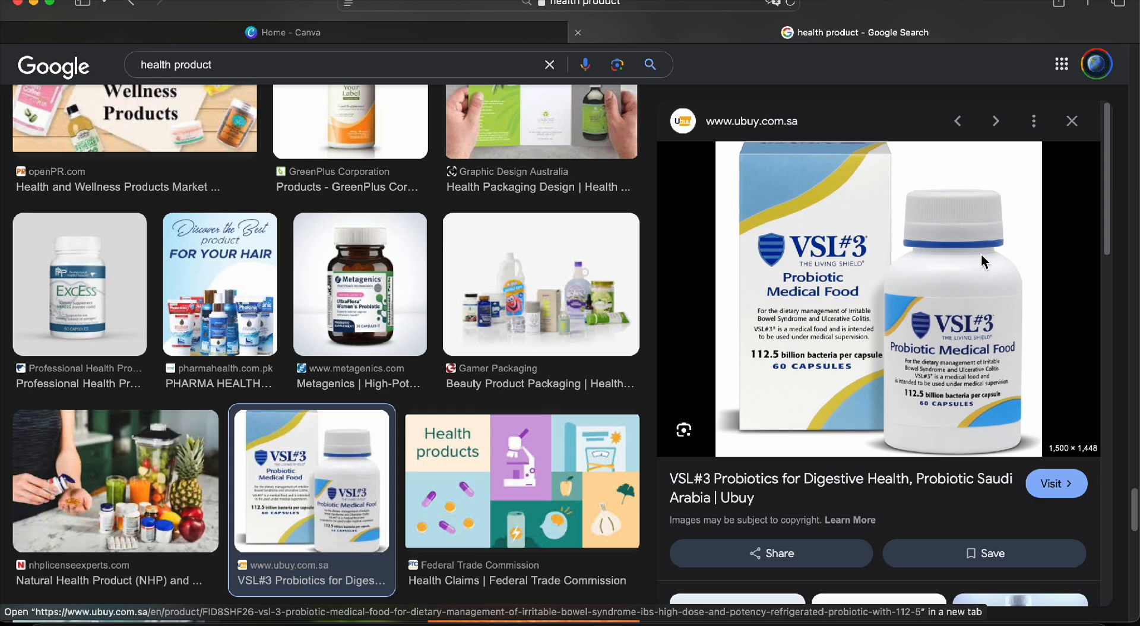
Switch to Blender and delete the default camera, cube and light
left_click(33, 2)
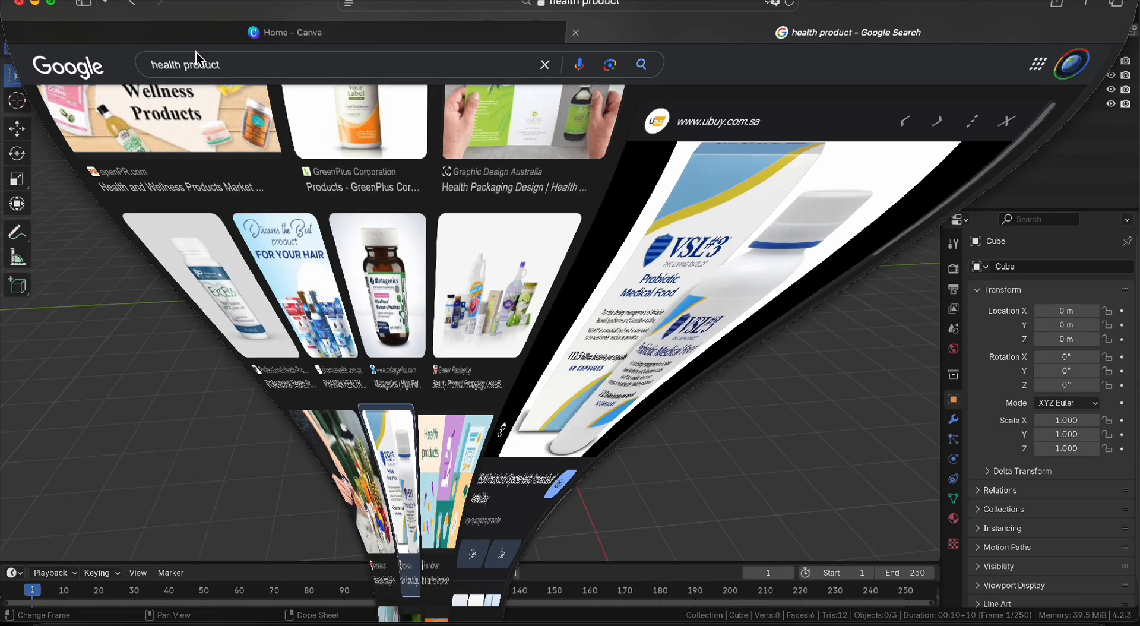
middle_click_drag(650, 291, 587, 286)
key("a")
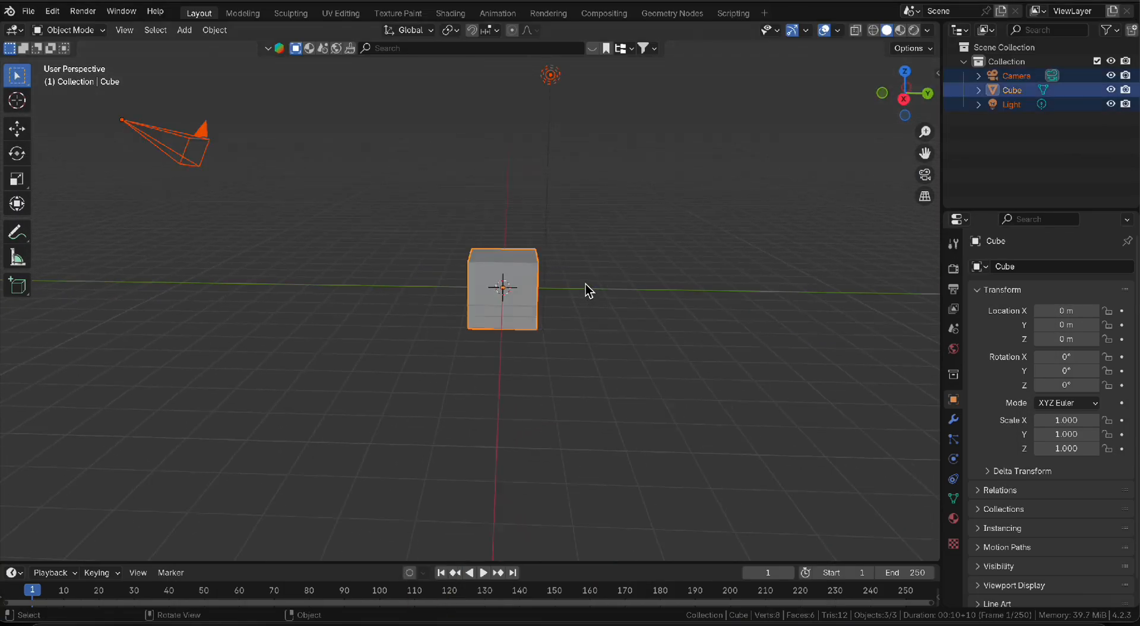
key("x")
left_click(586, 284)
Add a mesh cylinder in the front view and move it up about 0.65 m along Z
key("grave")
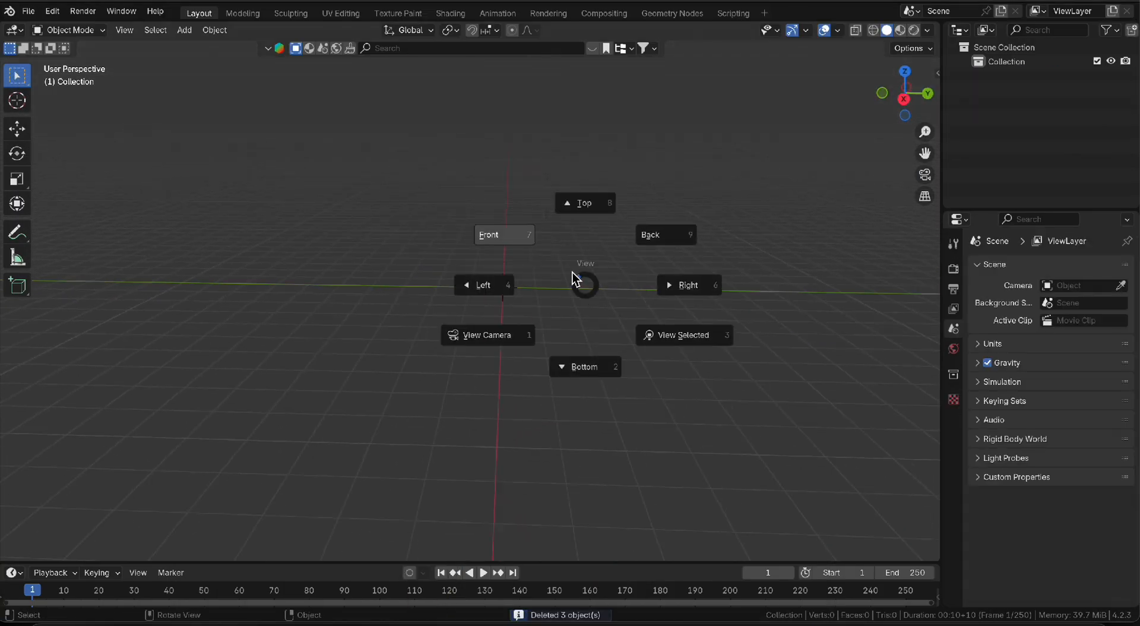
key("Escape")
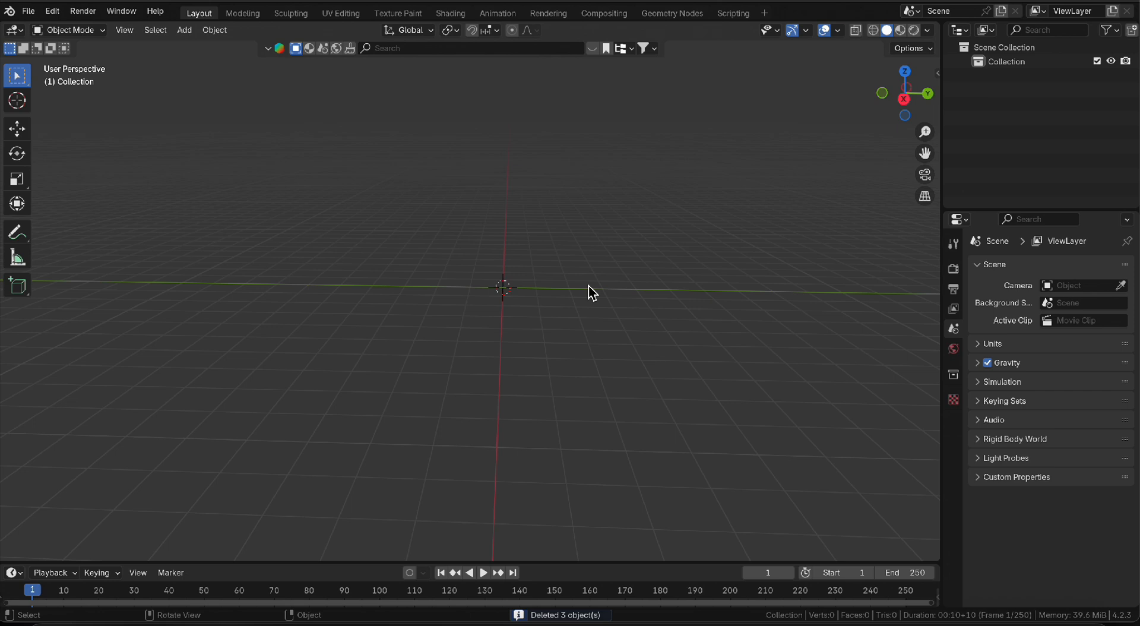
key("grave")
left_click(510, 236)
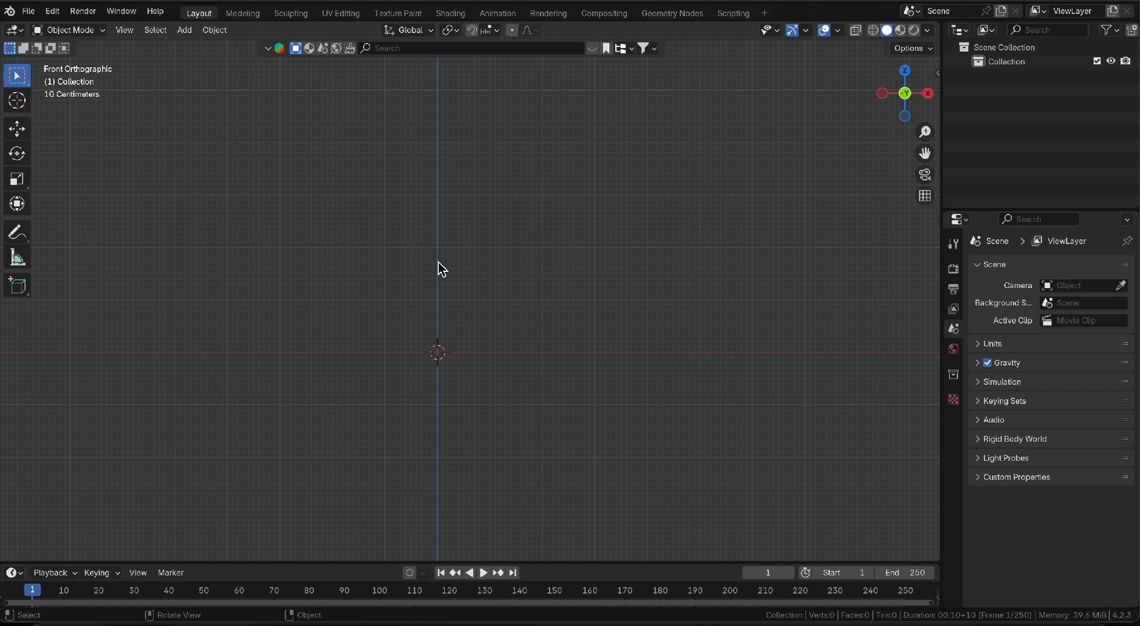
key("shift+a")
mouse_move(452, 281)
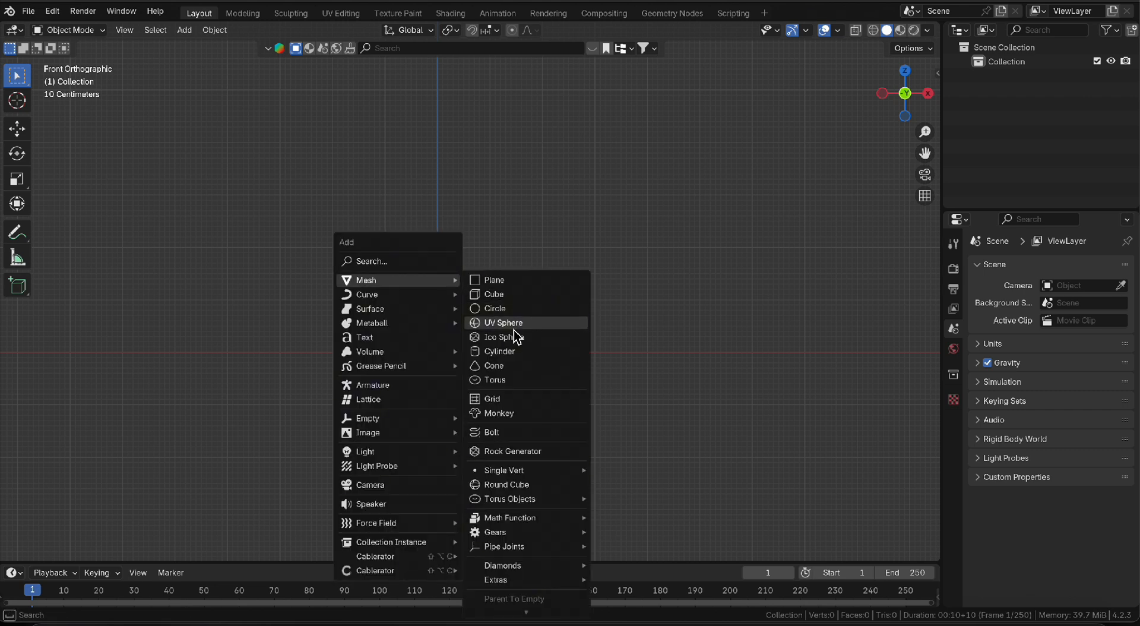
left_click(512, 352)
key("g")
key("z")
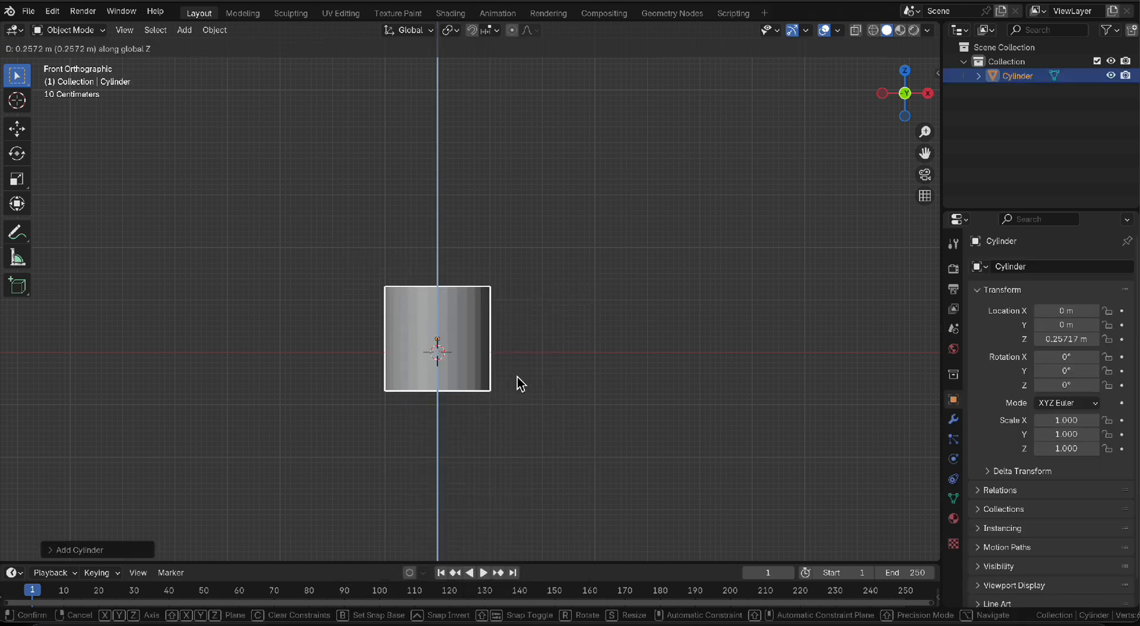
left_click(521, 368)
Scale the cylinder along Z by about 1.693 for a taller bottle body
key("s")
key("z")
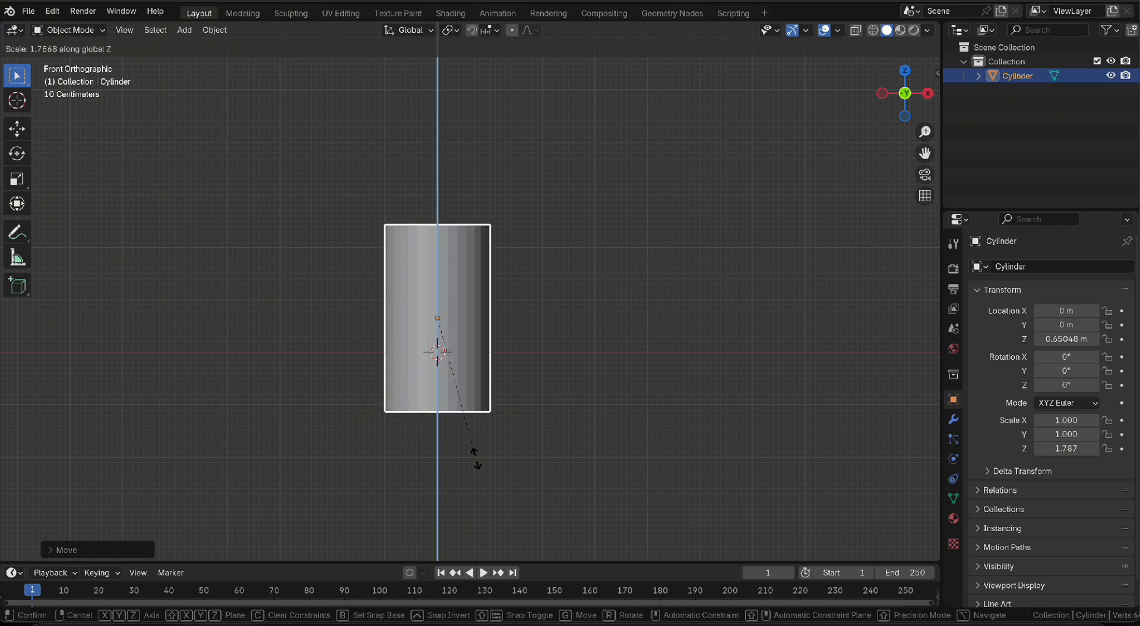
left_click(475, 450)
Add one horizontal loop cut to the cylinder and slide it toward the upper end
key("Tab")
scroll(452, 291, "up", 2)
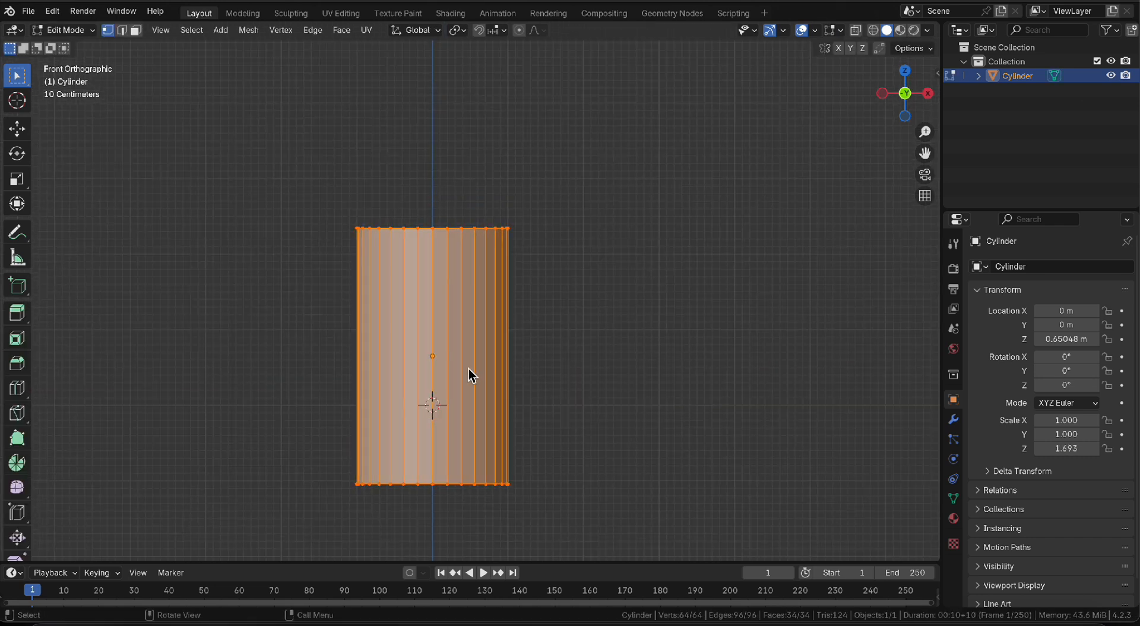
key("ctrl+r")
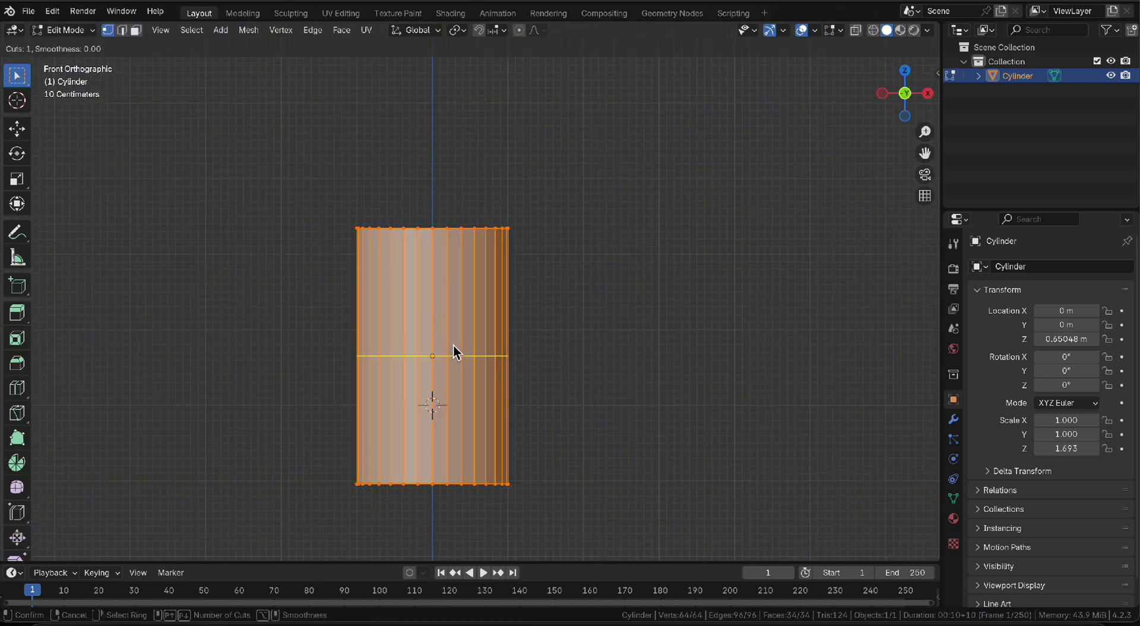
left_click(453, 344)
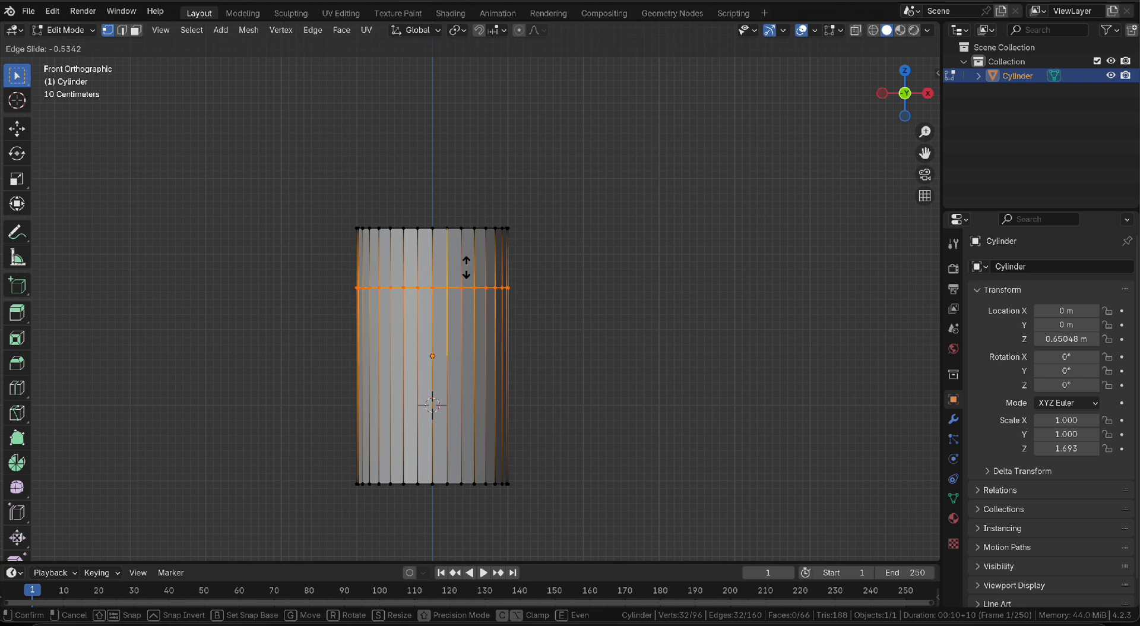
left_click(469, 226)
Scale the cylinder's top face inward to form a tapered bottle shoulder
middle_click_drag(470, 237, 437, 195)
key("alt+a")
left_click(437, 195)
key("s")
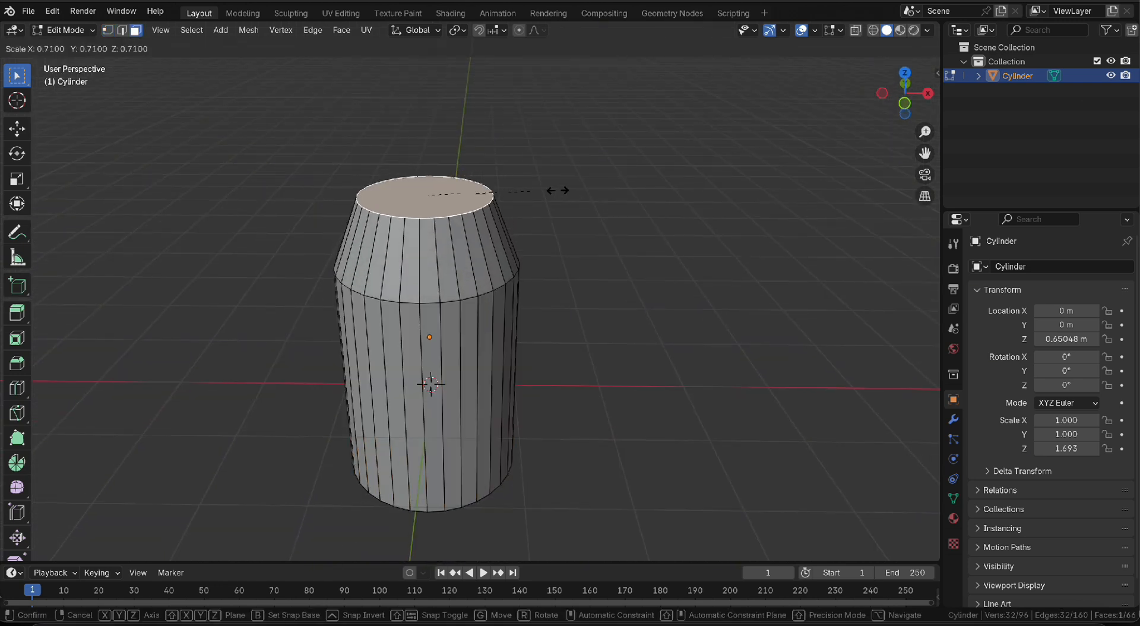
left_click(524, 215)
Lower the top face along Z to shorten the bottle's shoulder
middle_click_drag(525, 216, 533, 204)
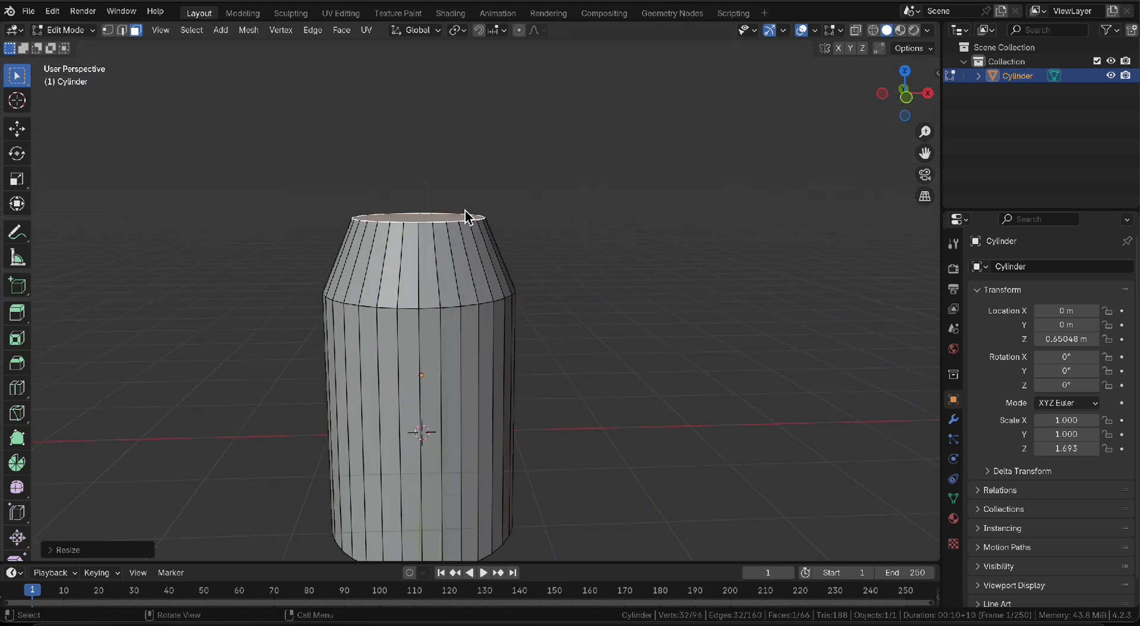
key("g")
key("z")
left_click(466, 236)
key("Tab")
middle_click_drag(466, 238, 456, 257)
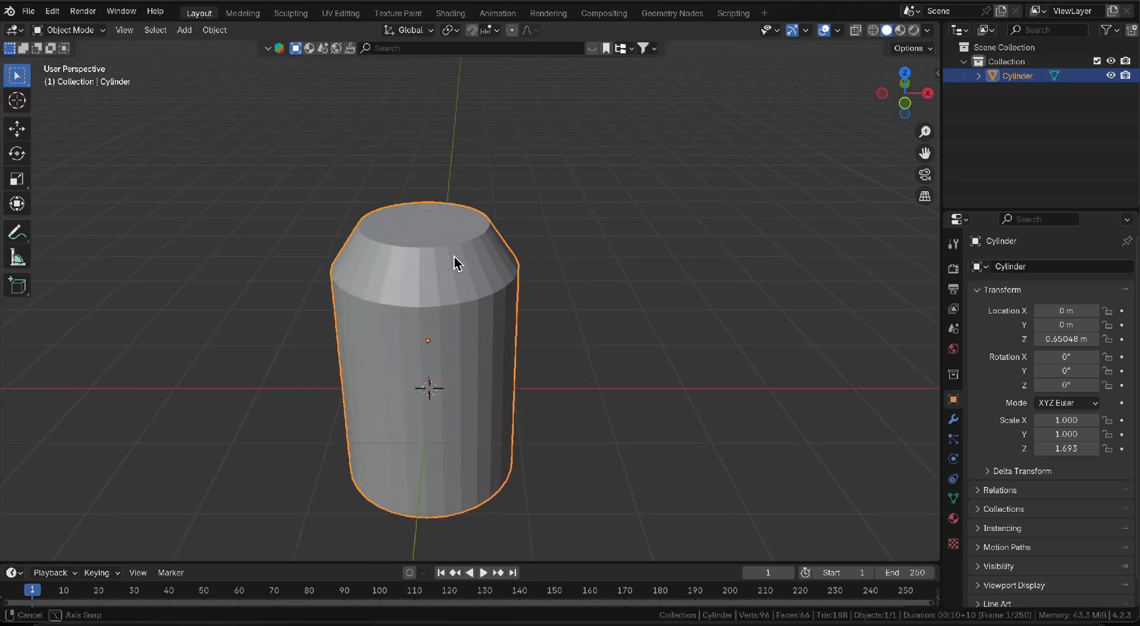
Scale the bottle's top face down slightly more to narrow the neck opening
key("Tab")
scroll(448, 214, "up", 3)
middle_click_drag(447, 213, 463, 270, "shift")
key("s")
left_click(616, 283)
middle_click_drag(587, 285, 594, 314, "shift")
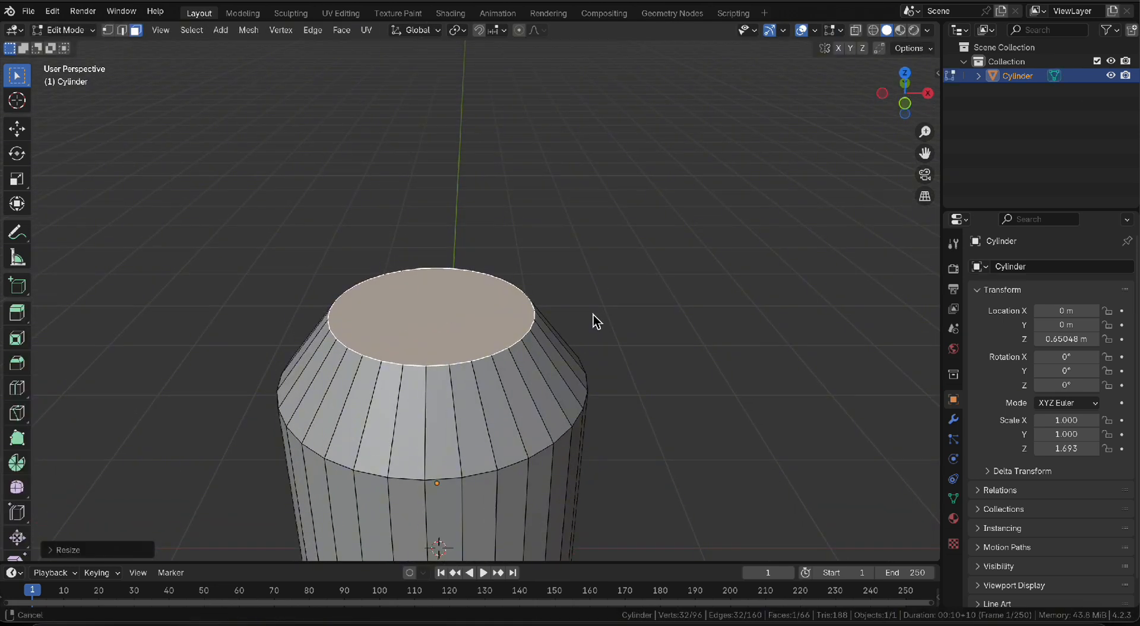
scroll(565, 342, "up", 1)
Check the bottle reference image in the browser, and extrude the top face a short distance upward for the neck
left_click(428, 620)
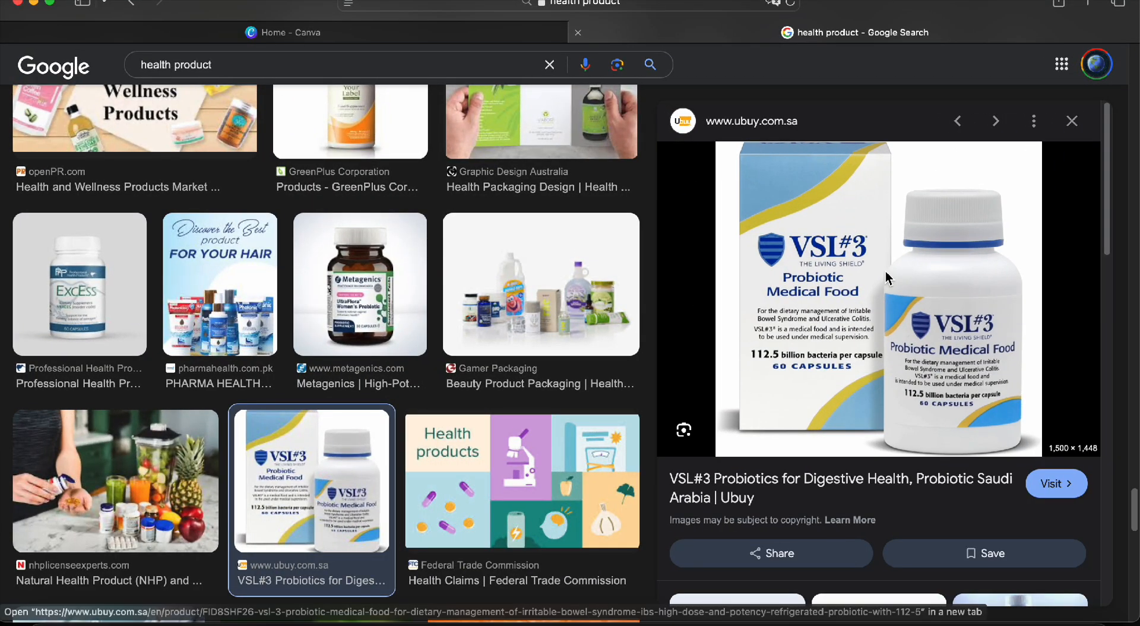
key("ctrl+Up")
left_click(347, 305)
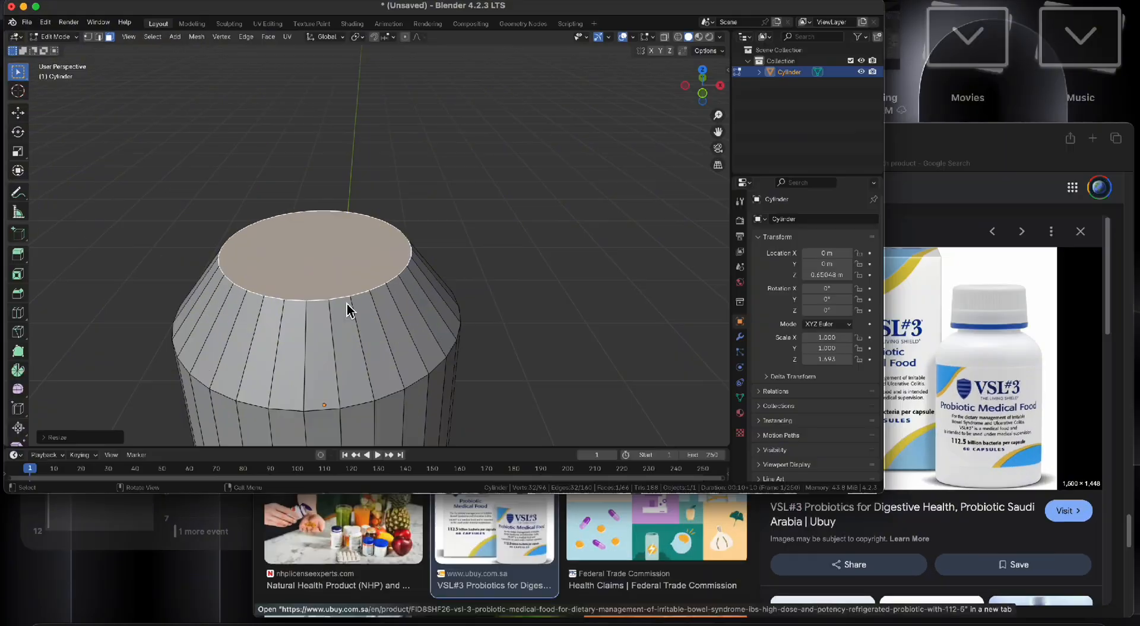
key("e")
left_click(470, 348)
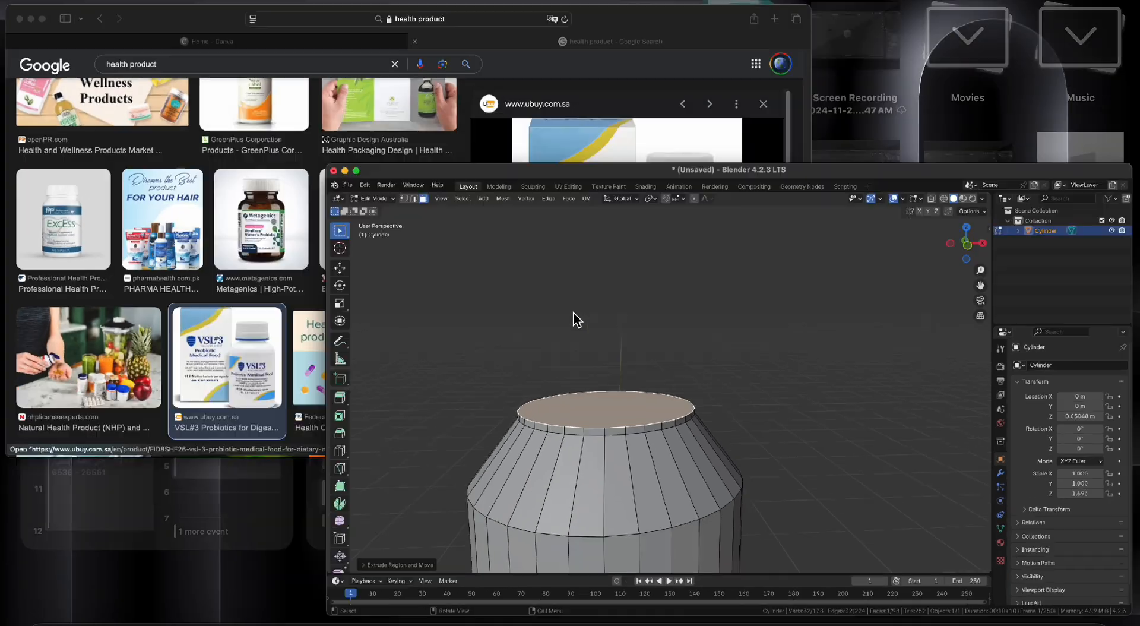
Recheck the reference image, and extrude the neck's top face upward again to form the cap section
key("ctrl+Up")
left_click(519, 181)
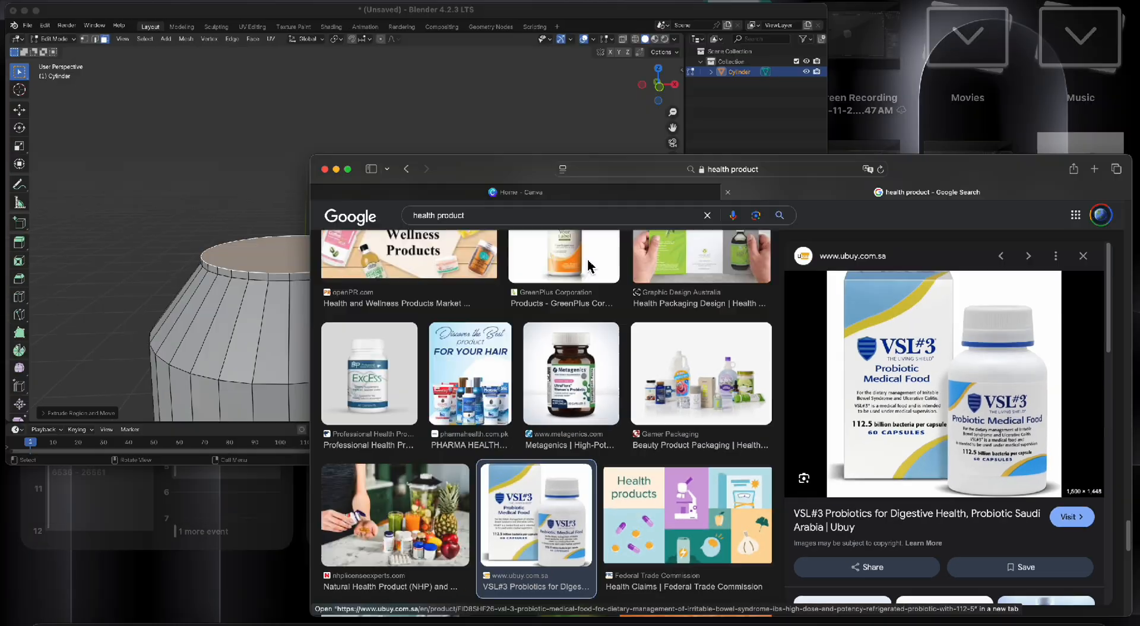
key("ctrl+Up")
left_click(282, 255)
key("e")
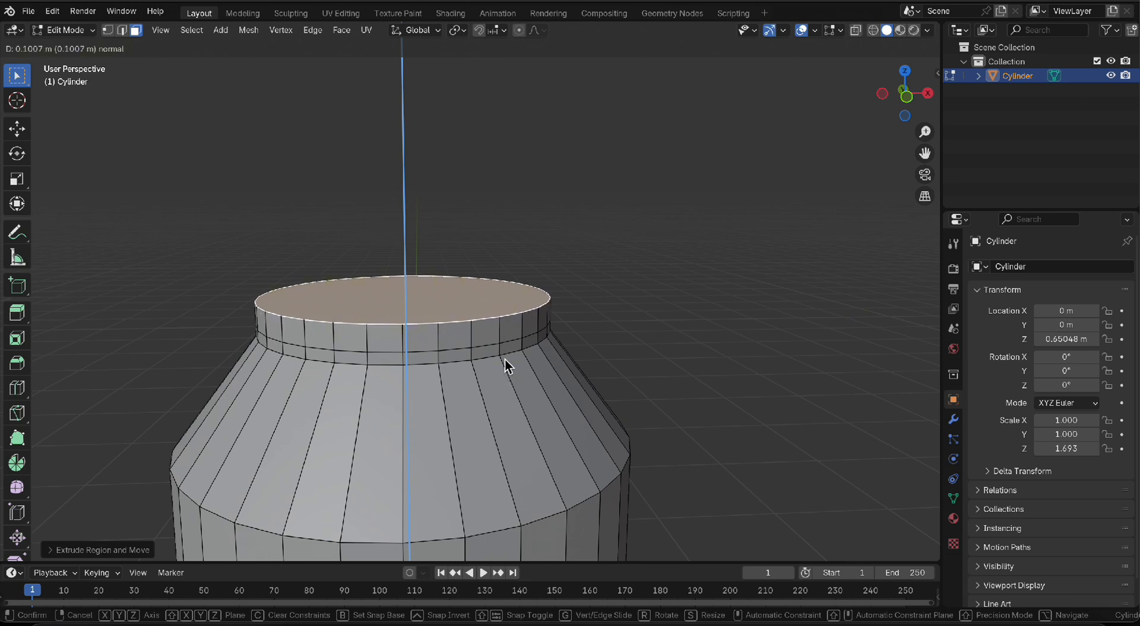
left_click(507, 337)
Try to offset the cap section's ring of side faces with Shrink/Fatten
left_click(469, 317, "alt")
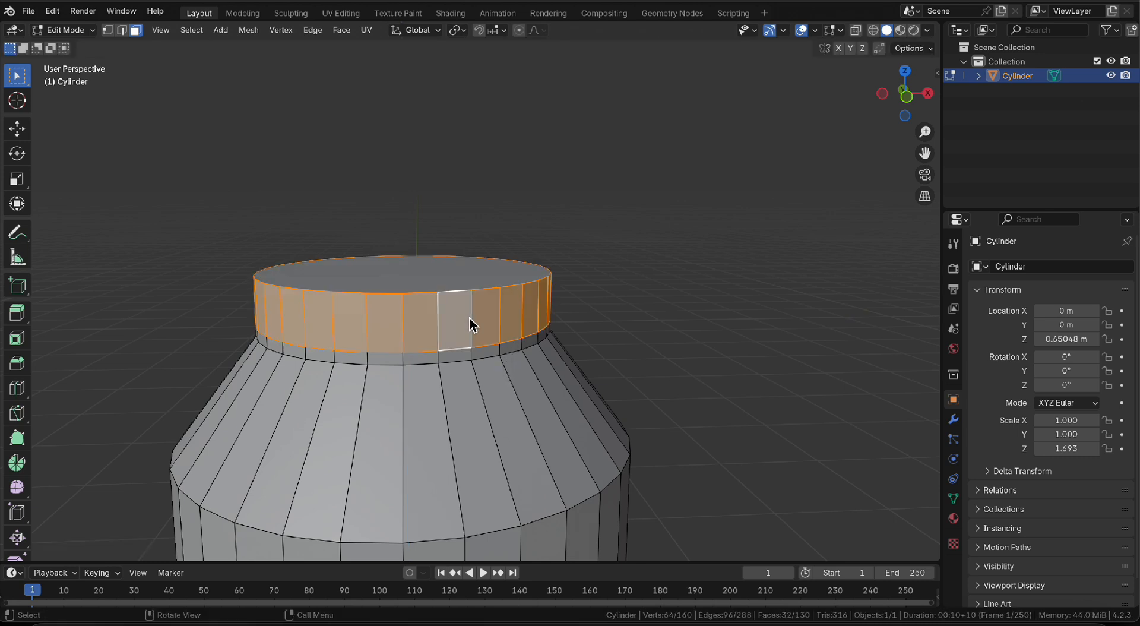
middle_click_drag(469, 317, 486, 323)
scroll(520, 339, "up", 1)
key("alt+s")
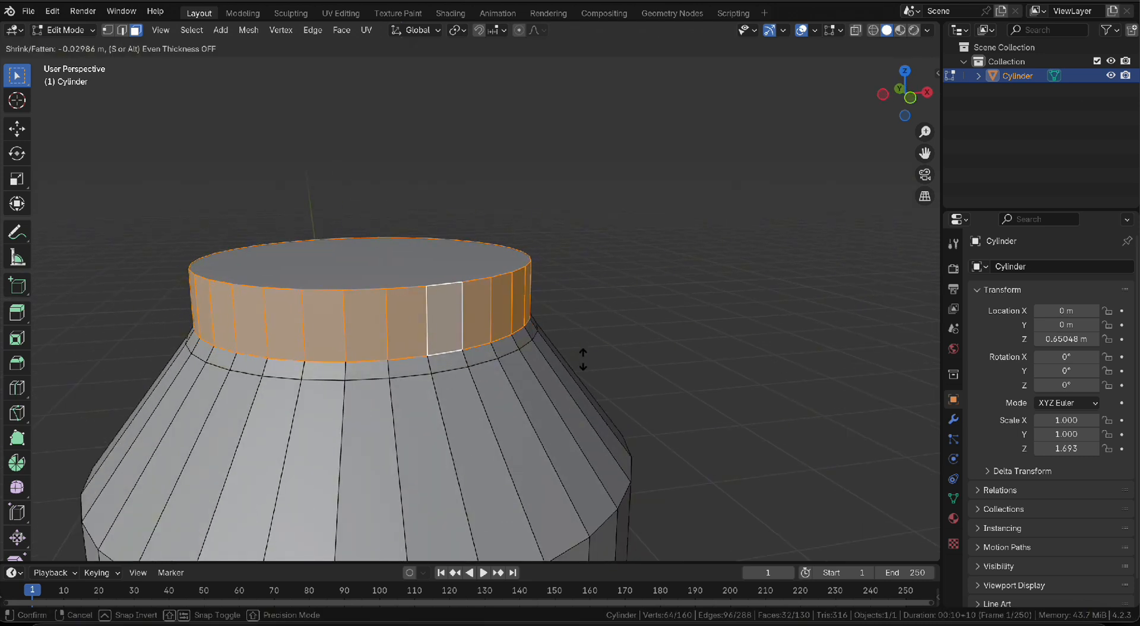
left_click(572, 351)
mouse_move(475, 373)
middle_mouse_down()
mouse_move(425, 336)
mouse_move(473, 366)
middle_mouse_up()
key("ctrl+z")
Add a loop cut around the cap section and slide it down to the section's lower edge
scroll(473, 367, "up", 2)
key("ctrl+r")
left_click(471, 325)
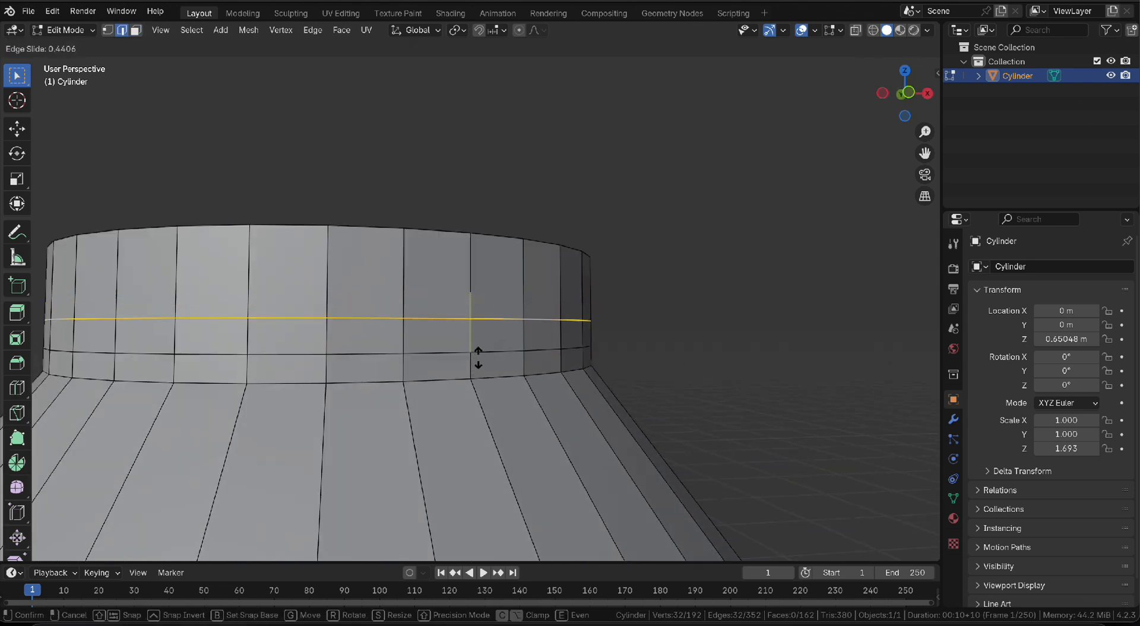
left_click(484, 463)
Select the cap section's ring of side faces and fatten it outward beyond the neck
key("3")
left_click(464, 312, "alt")
key("alt+s")
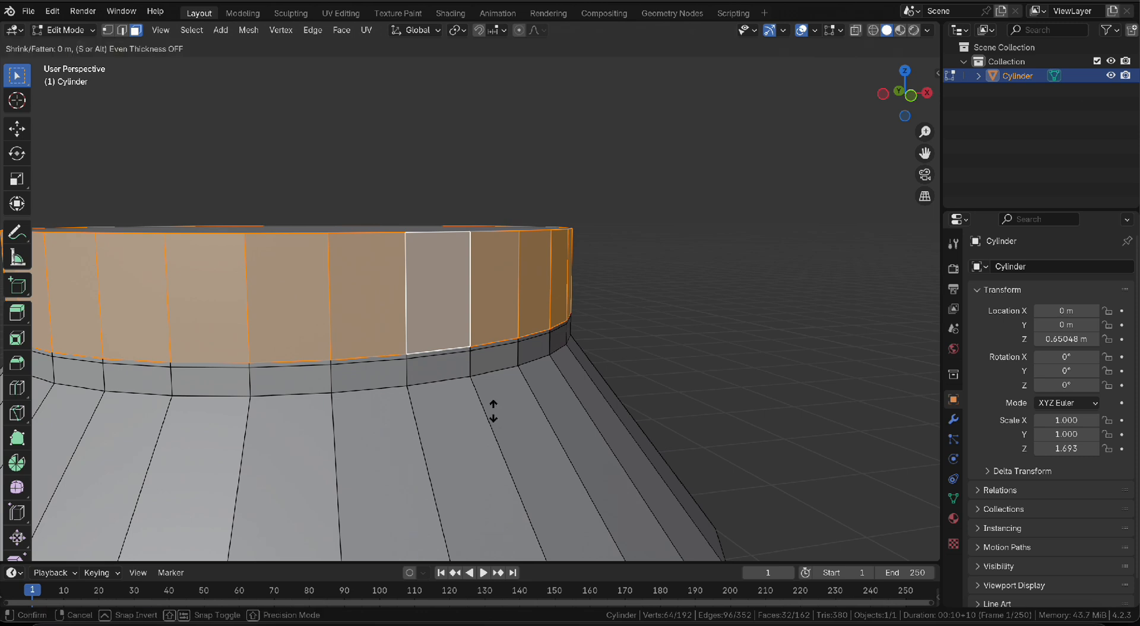
left_click(406, 240)
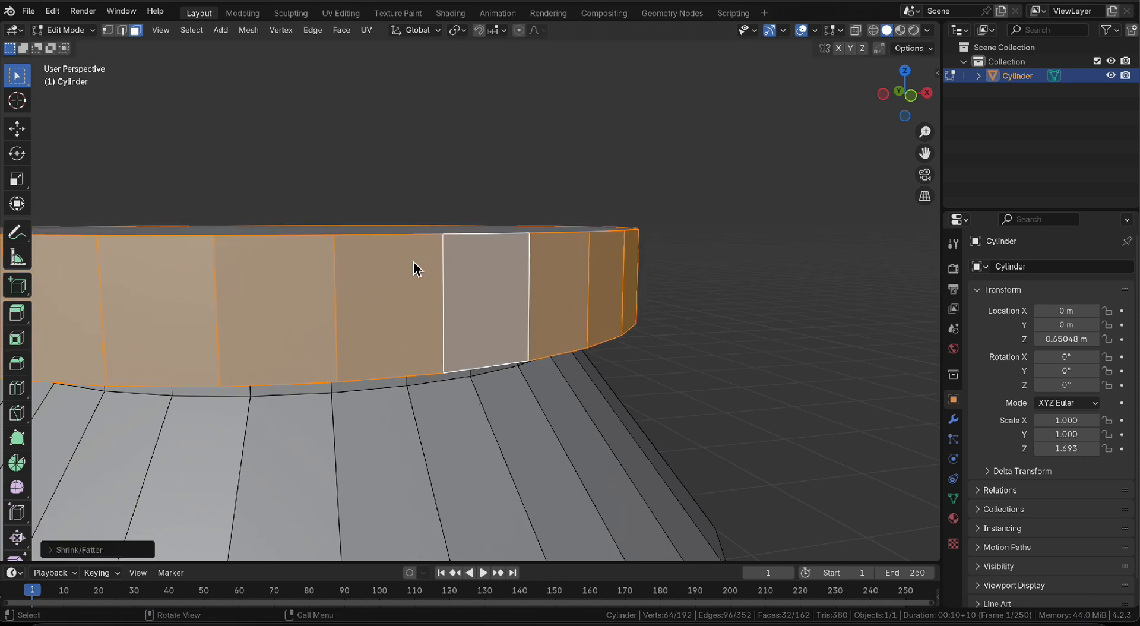
Fine-tune the cap ring's overhang around the neck with another Shrink/Fatten
key("Tab")
scroll(425, 270, "down", 3)
middle_click_drag(425, 299, 420, 326)
key("Tab")
scroll(417, 328, "down", 5)
key("Tab")
key("Tab")
scroll(419, 326, "up", 4)
key("alt+s")
left_click(508, 392)
key("Tab")
middle_click_drag(509, 393, 529, 356)
key("Tab")
Raise the cap's top face about 0.18 m along Z to make the cap taller
left_click(414, 268)
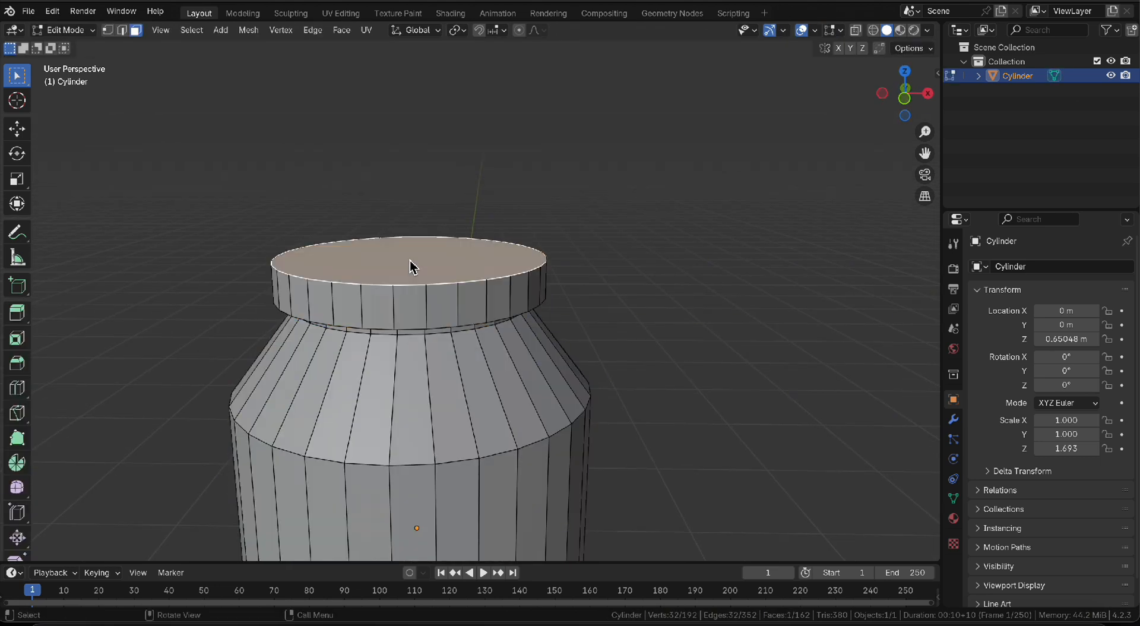
scroll(511, 377, "up", 2)
key("g")
key("z")
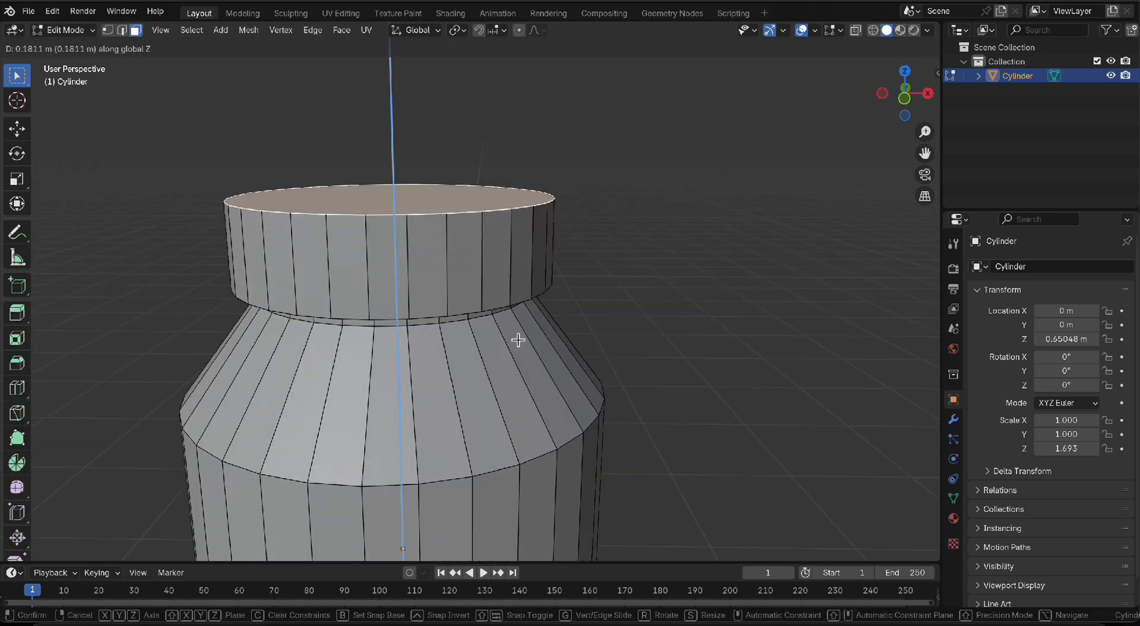
left_click(519, 341)
key("Tab")
scroll(511, 356, "down", 4)
middle_click_drag(512, 356, 518, 343)
Check the cap's band in the reference image, and add a horizontal loop cut near the cap's lower edge
key("ctrl+Up")
left_click(394, 311)
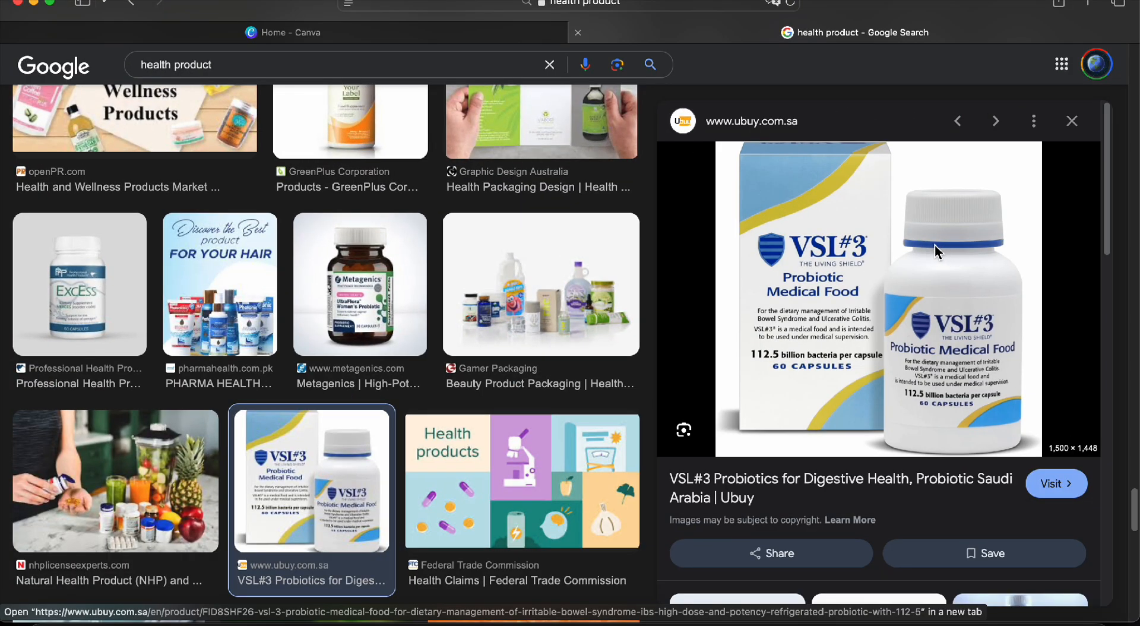
key("ctrl+Up")
left_click(284, 258)
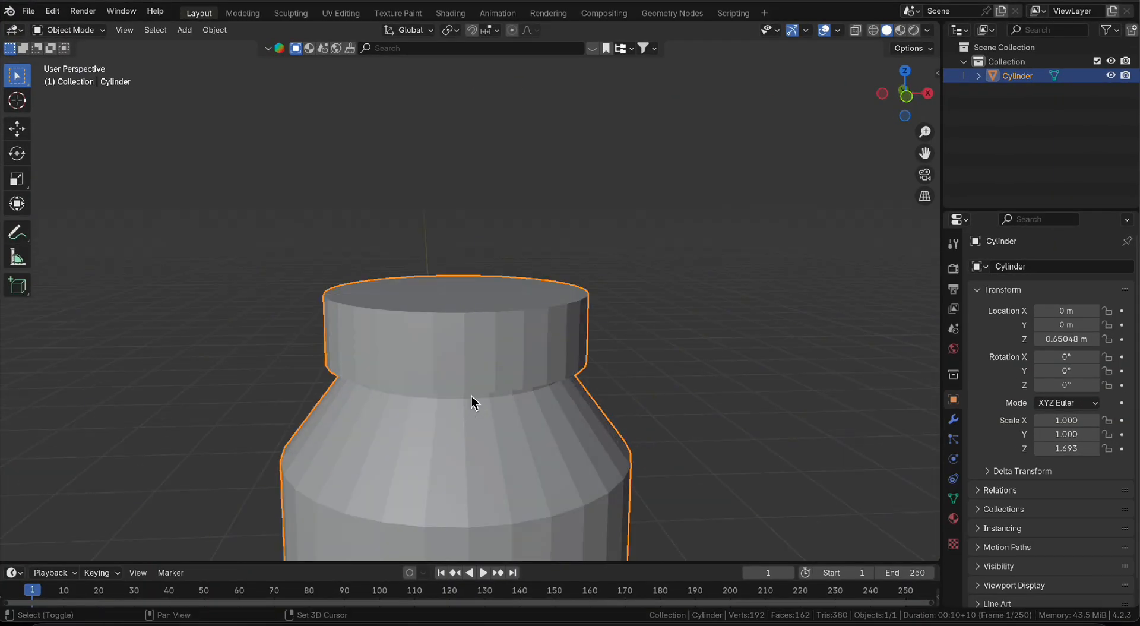
key("Tab")
scroll(494, 332, "up", 2)
key("ctrl+r")
left_click(501, 332)
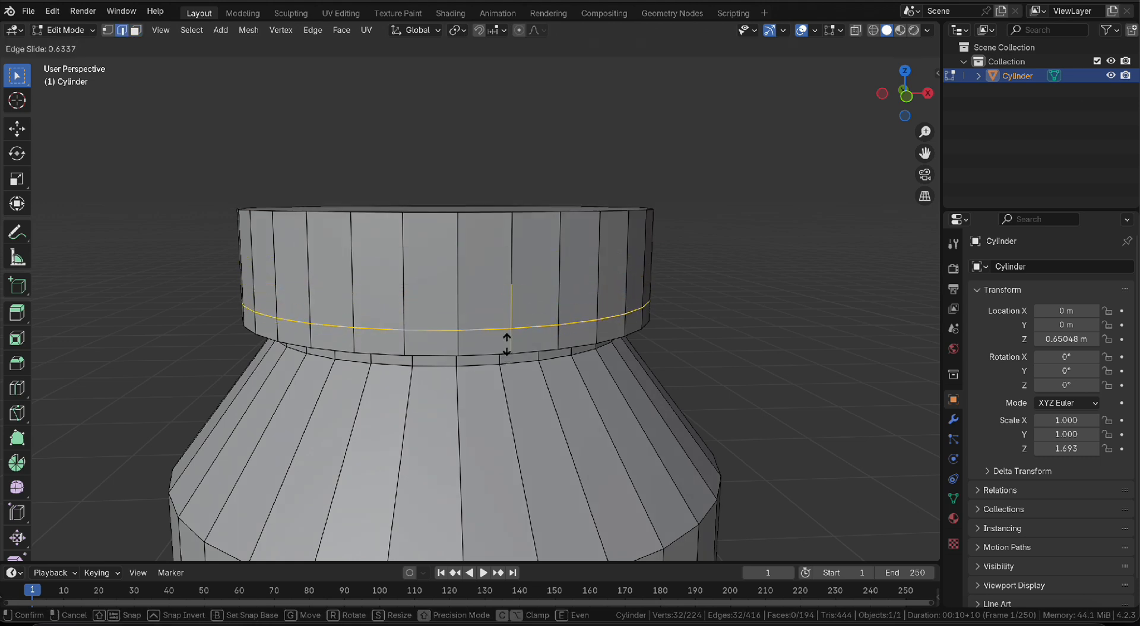
left_click(504, 423)
Bevel the new loop around the cap into a very narrow band
scroll(493, 315, "up", 2)
key("ctrl+b")
left_click(497, 296)
middle_click_drag(497, 295, 537, 365)
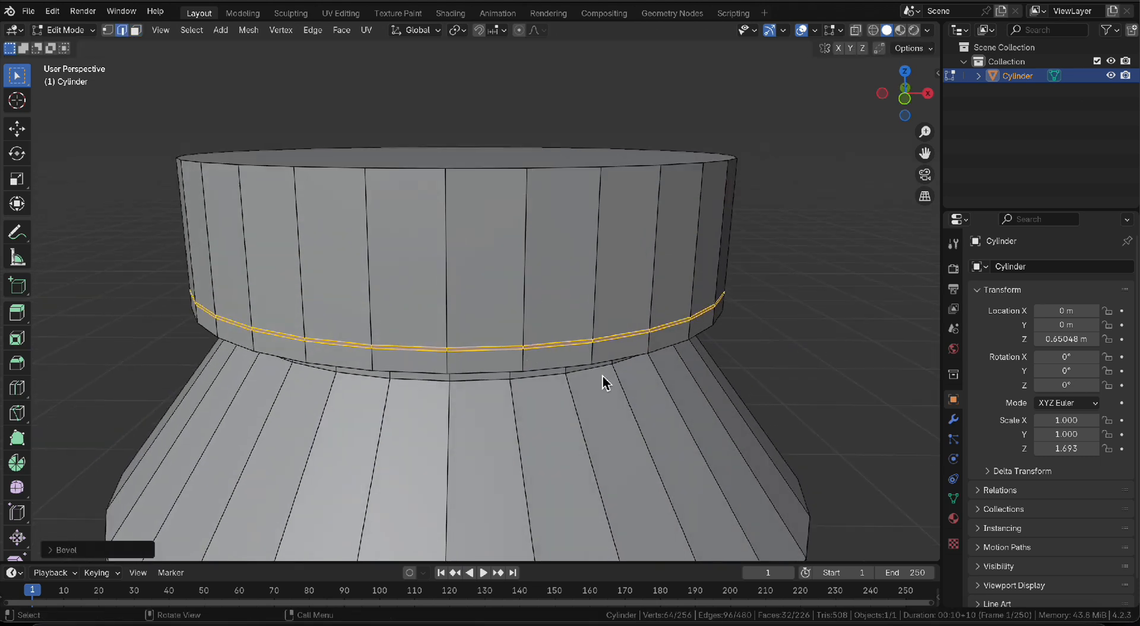
Extrude the narrow band of faces around the cap and scale it to shape the cap's seam
key("s")
left_click(698, 379)
key("Tab")
mouse_move(532, 318)
middle_mouse_down()
mouse_move(535, 269)
mouse_move(526, 316)
middle_mouse_up()
Save the file as Re.blend in the Downloads folder and inspect the cap's seam
key("super+s")
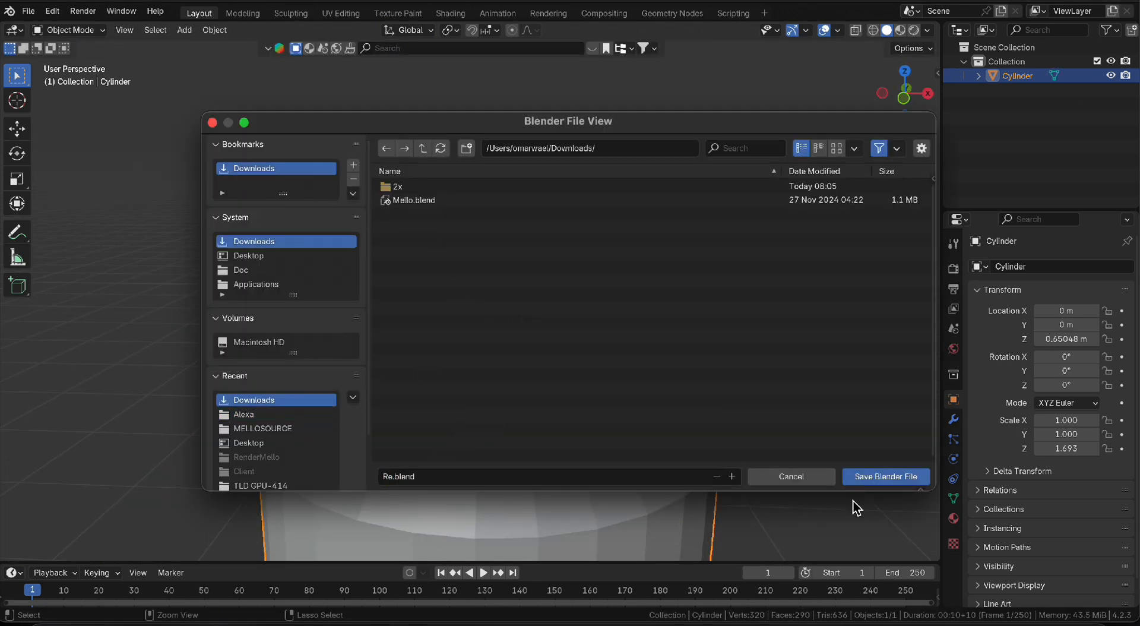
left_click(861, 478)
key("Tab")
scroll(516, 350, "up", 5)
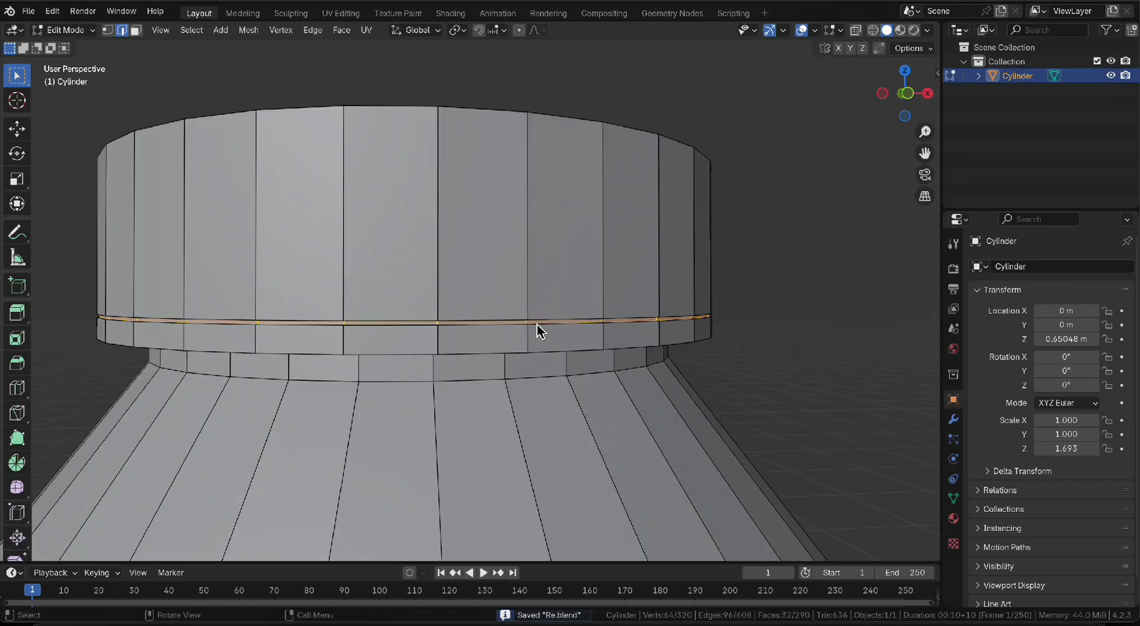
key("Tab")
scroll(537, 328, "down", 4)
middle_click_drag(537, 329, 514, 402)
Check the cap's height in the reference image, and extrude the cap's top face straight up to make the cap taller
key("ctrl+Up")
left_click(540, 248)
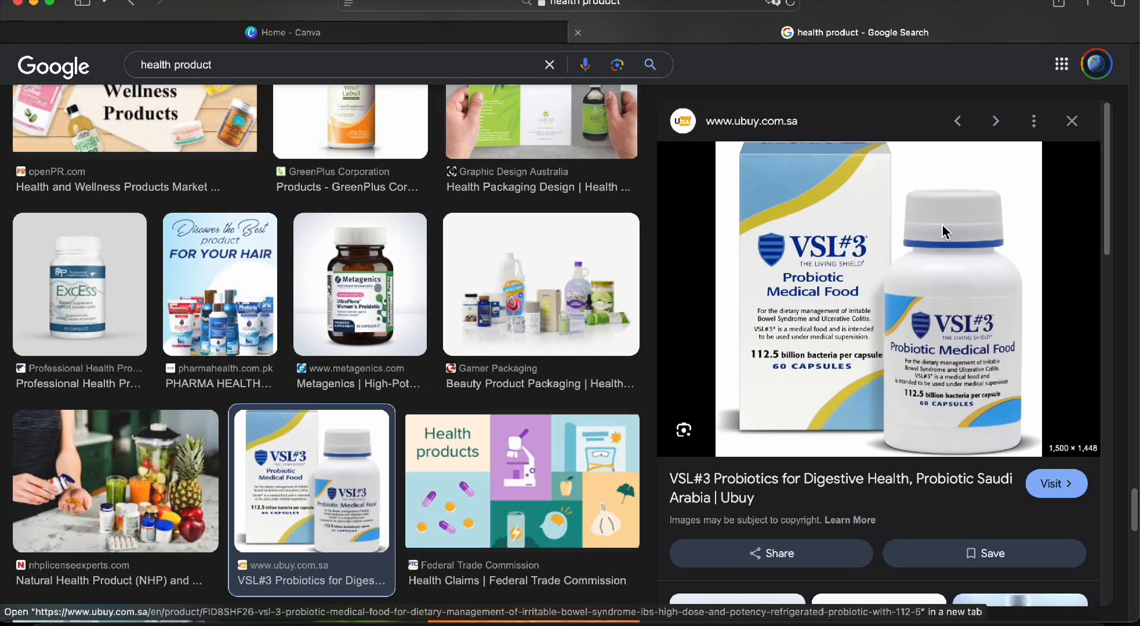
key("ctrl+Up")
left_click(325, 215)
key("Tab")
middle_click_drag(487, 259, 507, 298)
key("3")
left_click(511, 228)
scroll(509, 259, "down", 1)
key("e")
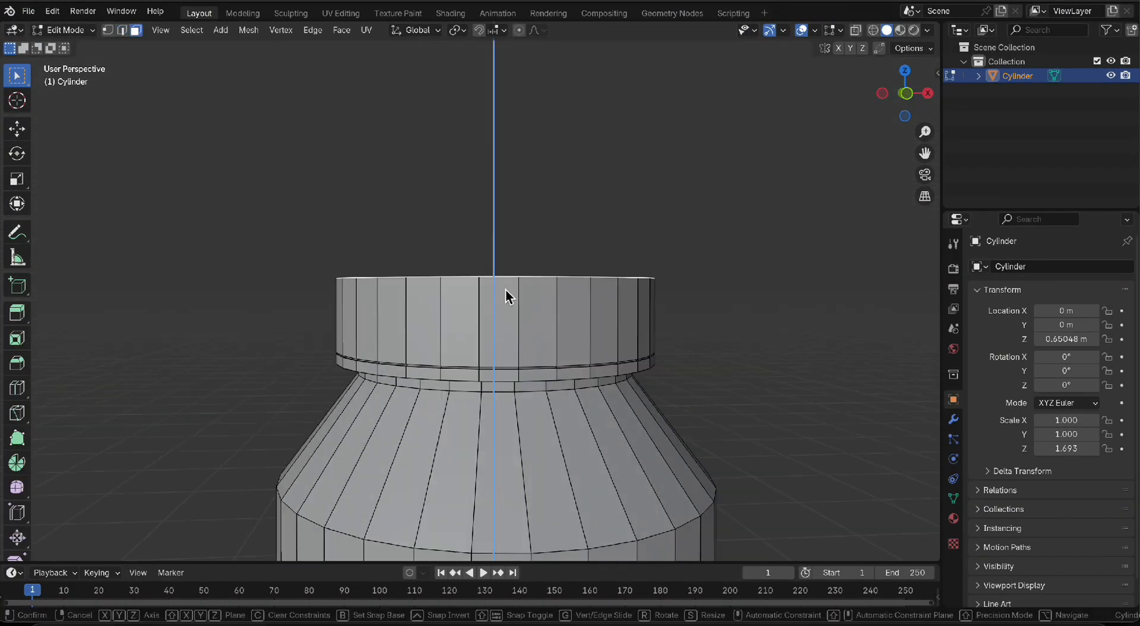
left_click(512, 216)
key("Tab")
Compare the cap with the reference image, and scale its top face slightly inward to taper the cap
key("ctrl+Up")
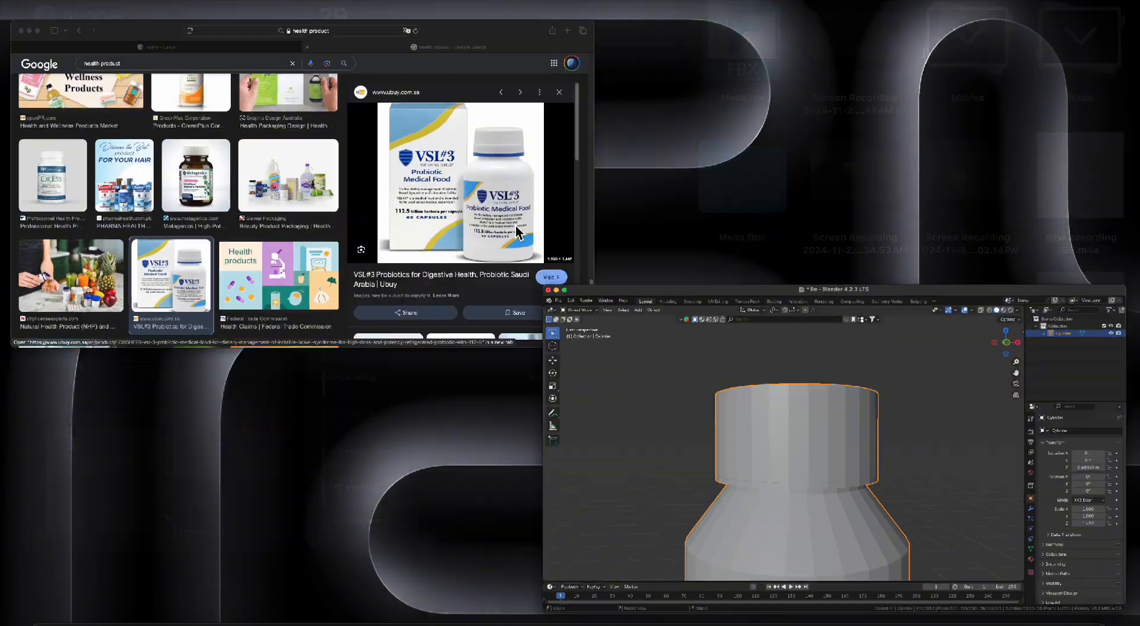
left_click(436, 217)
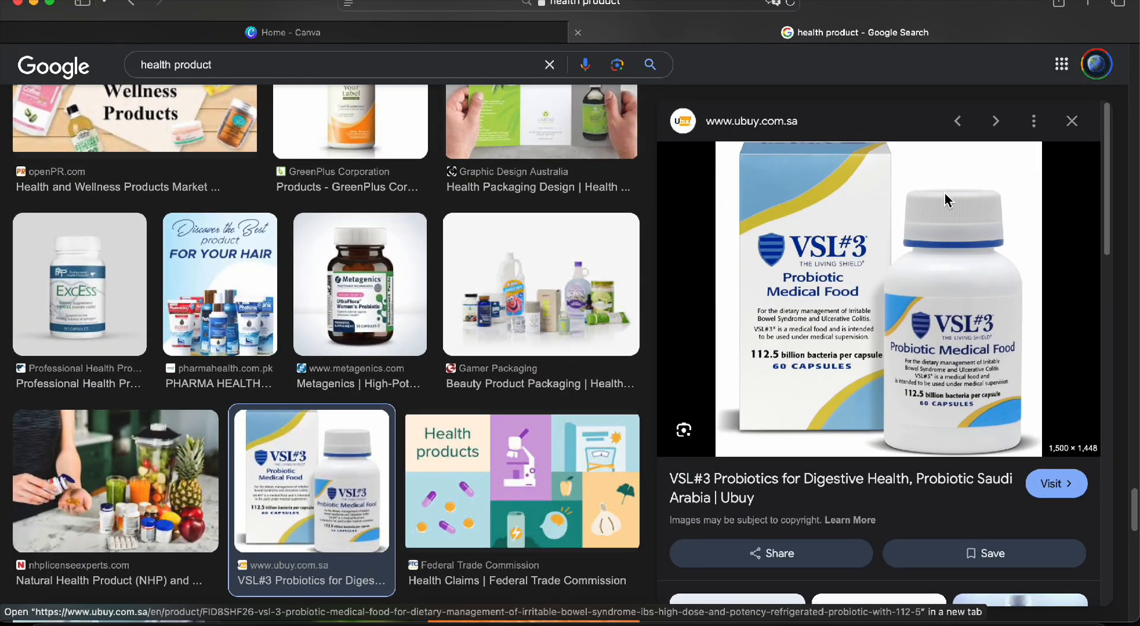
key("ctrl+Up")
left_click(387, 223)
key("Tab")
middle_click_drag(520, 272, 557, 303)
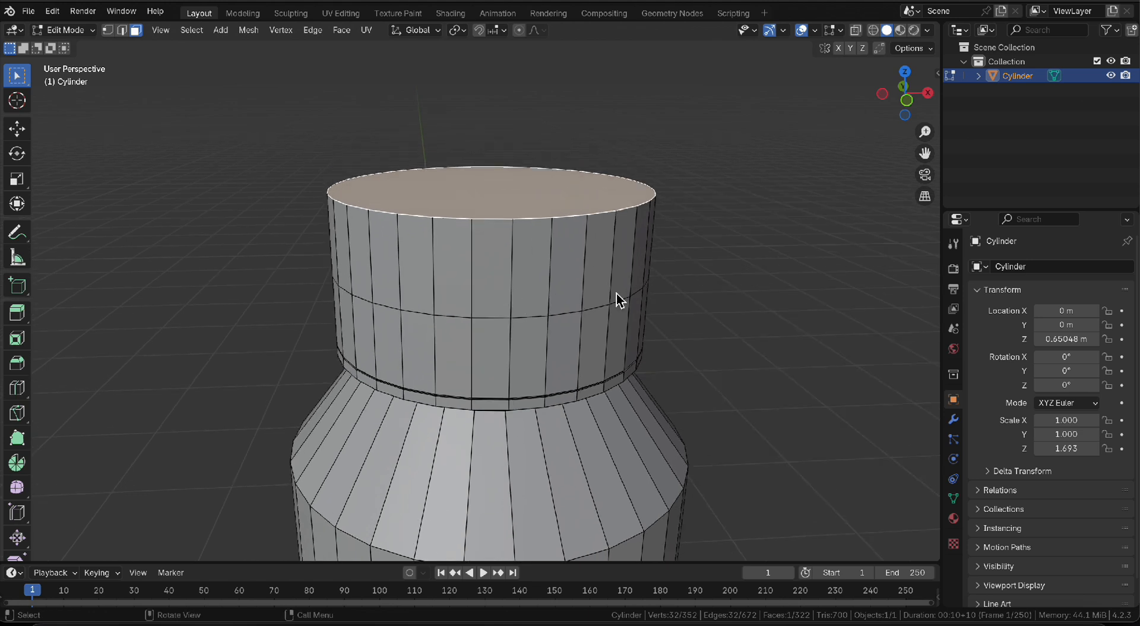
key("s")
left_click(598, 242)
Bevel the horizontal edge loop around the middle of the cap into a narrow band
scroll(519, 336, "up", 2)
key("2")
double_click(522, 301)
scroll(529, 295, "up", 2)
key("ctrl+b")
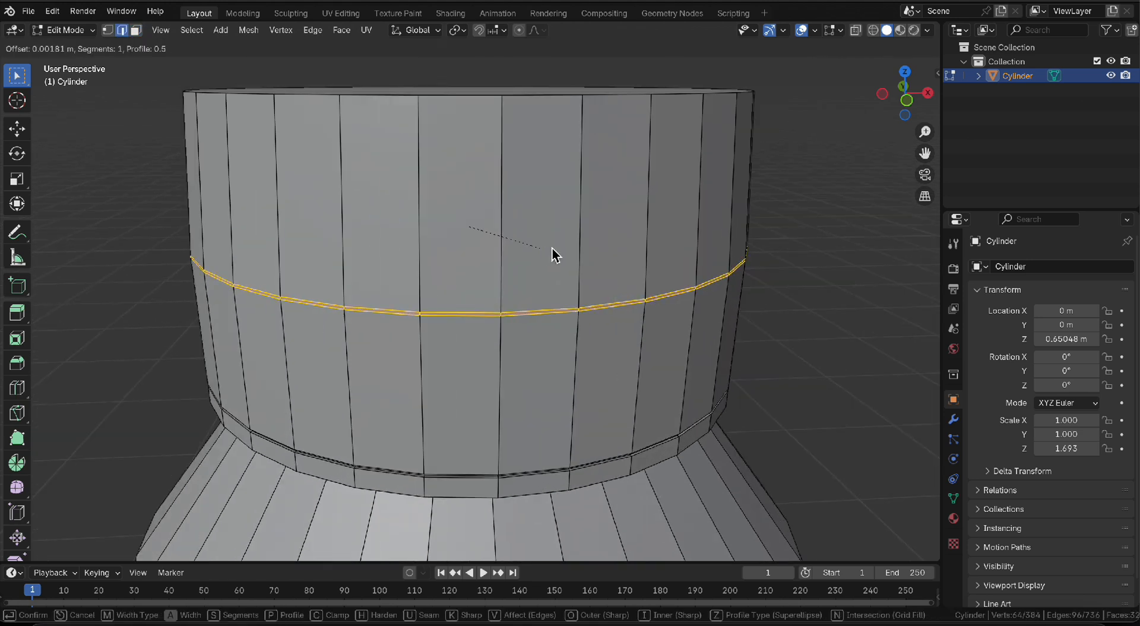
left_click(567, 247)
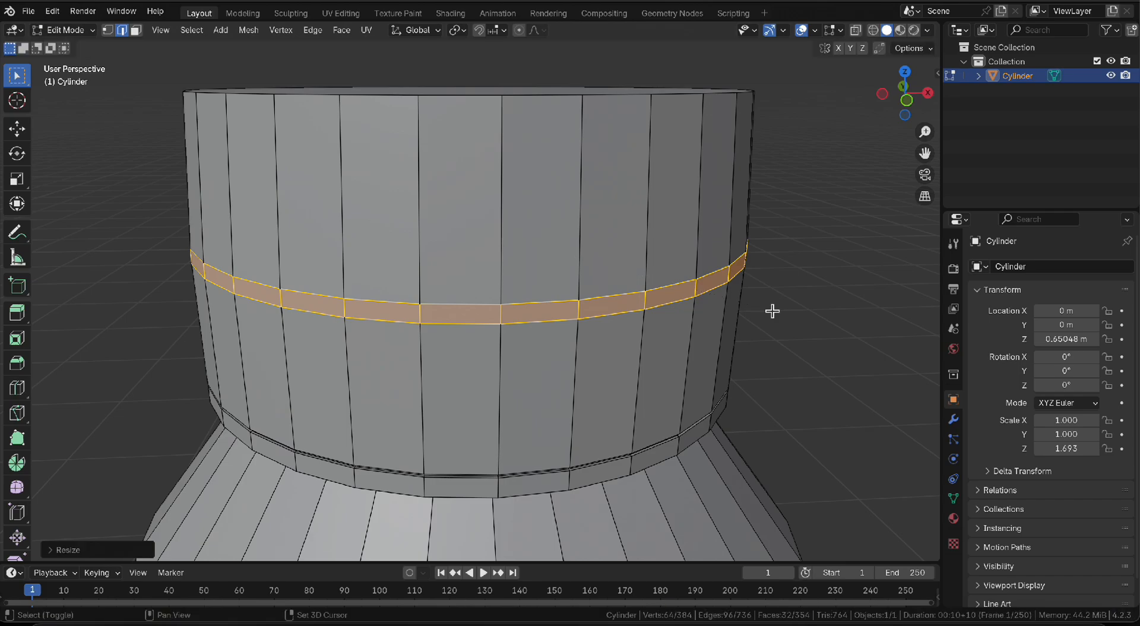
Check the cap's line in the reference image, and scale the middle band along Z to make it thinner
key("ctrl+Up")
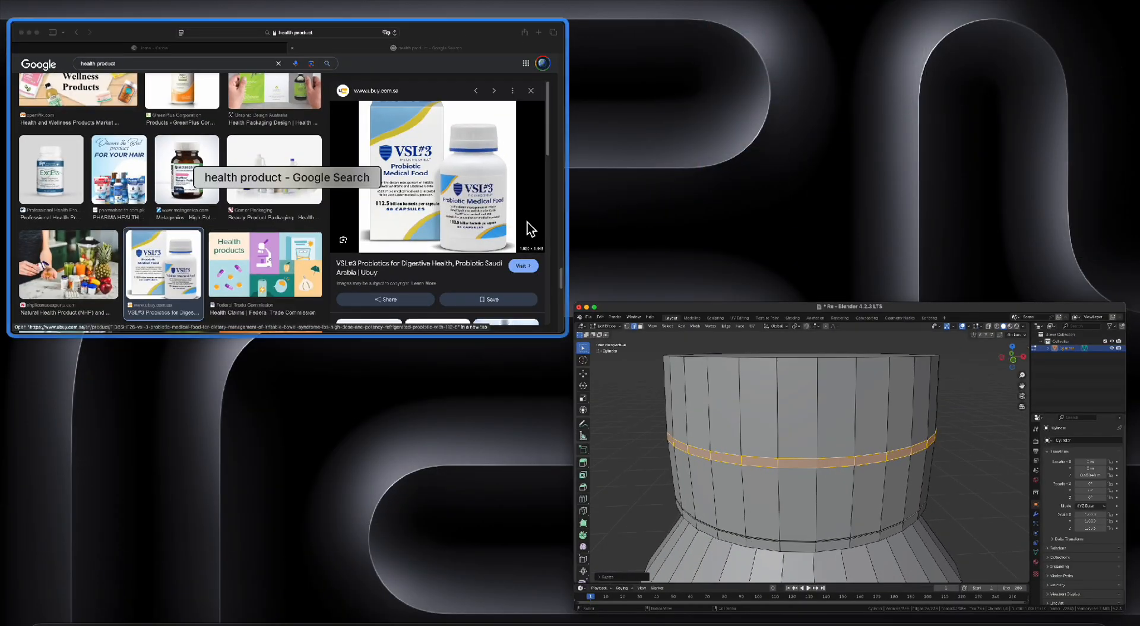
left_click(527, 223)
key("ctrl+Up")
left_click(376, 224)
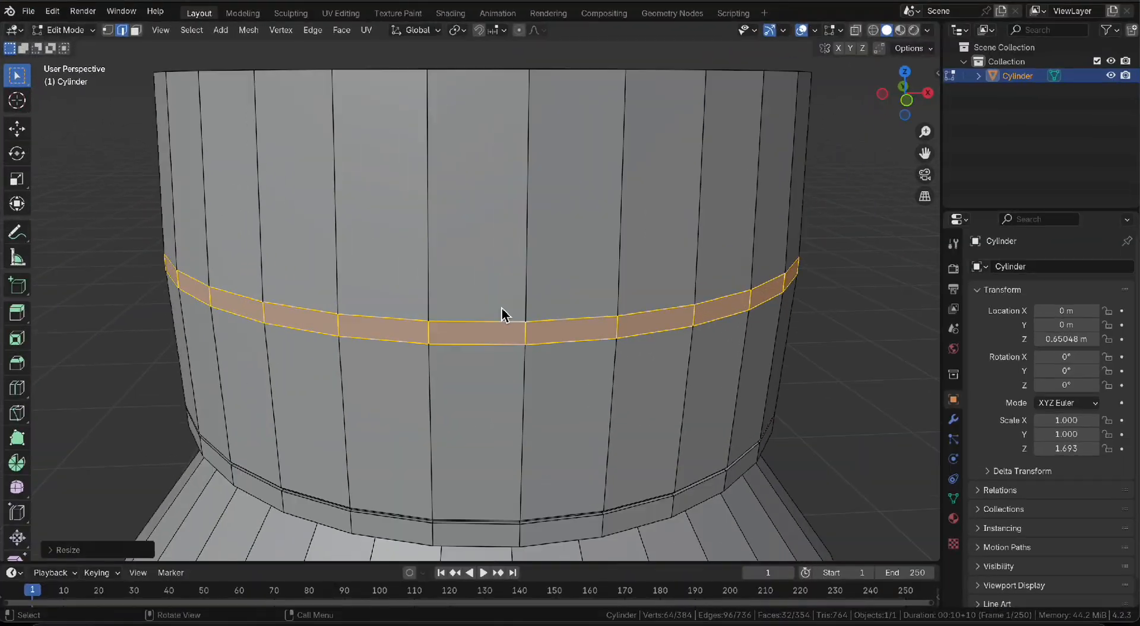
key("s")
key("z")
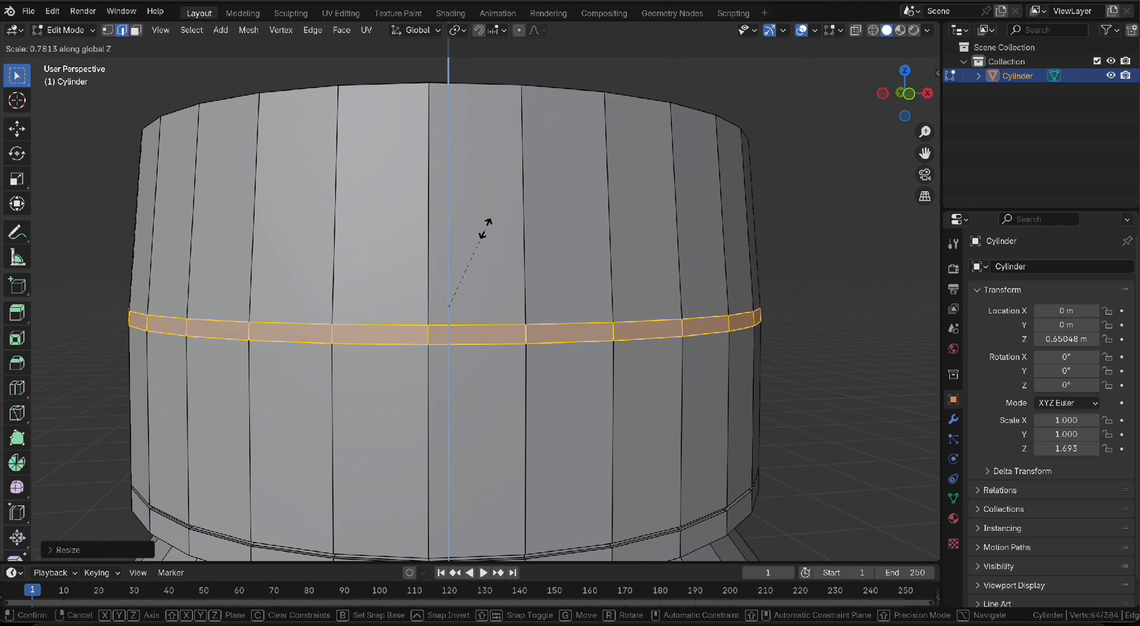
left_click(469, 247)
Extrude and scale the thin band around the cap to form a seam, and inspect it in Object Mode
middle_click_drag(721, 309, 738, 377)
key("e")
key("s")
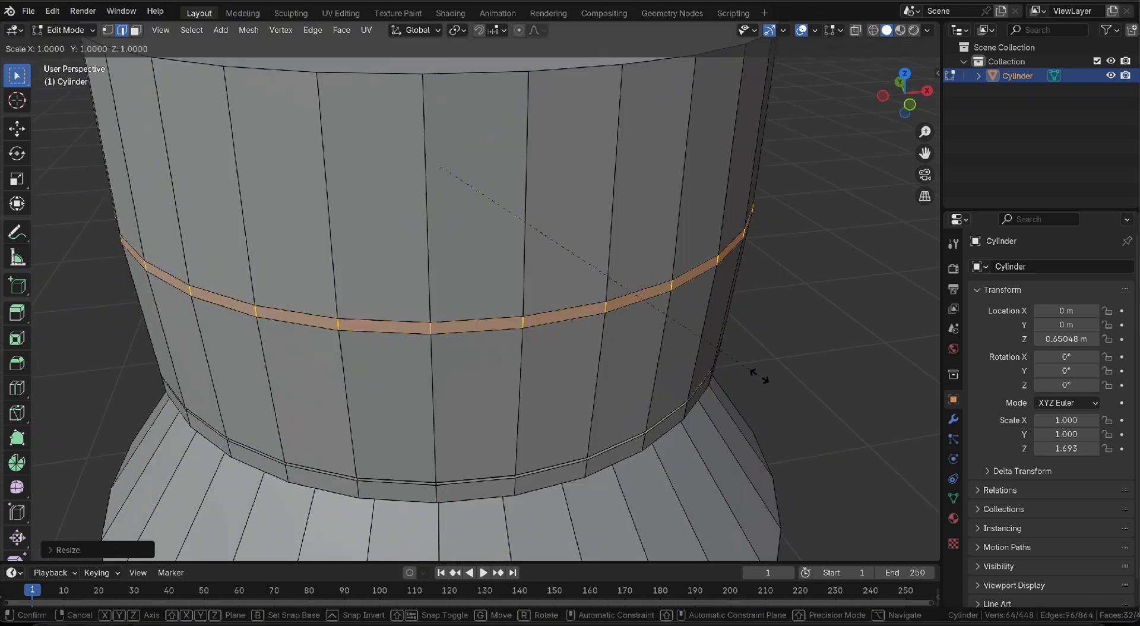
left_click(735, 360)
key("Tab")
scroll(731, 357, "down", 4)
left_click(732, 358)
middle_click_drag(673, 387, 601, 300)
key("Tab")
middle_click_drag(617, 251, 583, 273)
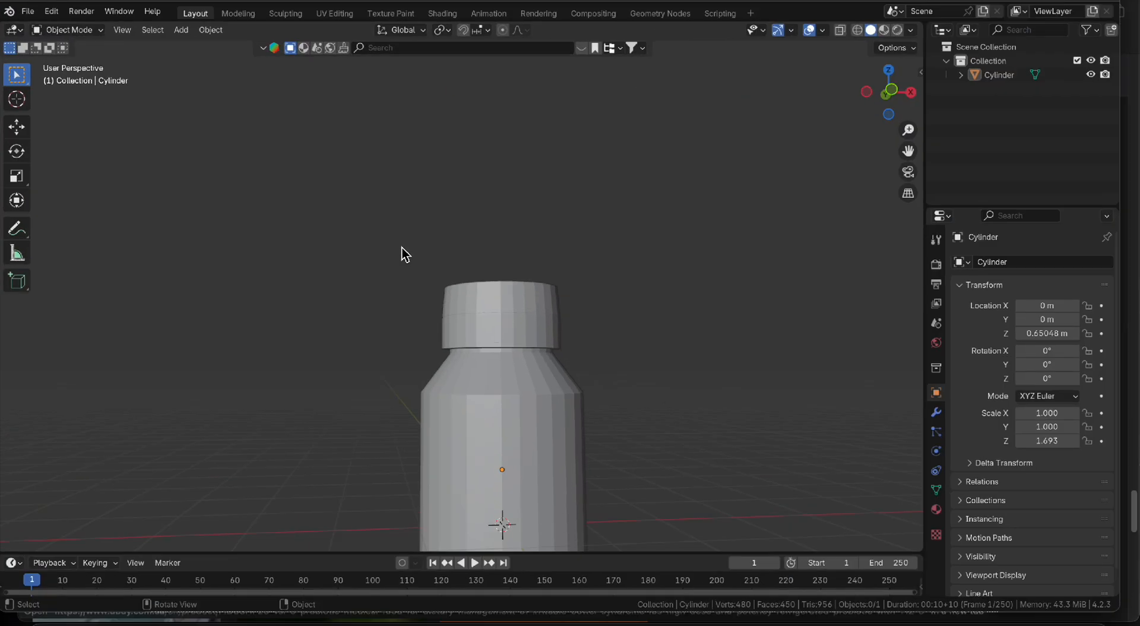
View the bottle from below in Edit Mode and move its bottom face along the Z axis
scroll(532, 402, "down", 5)
middle_click_drag(532, 403, 493, 330)
key("Tab")
scroll(492, 357, "up", 3)
scroll(491, 426, "up", 2)
middle_click_drag(494, 419, 502, 426)
key("g")
key("z")
left_click(502, 411)
Extrude the bottom face about 0.35 m downward and scale it smaller to taper the bottle's base
key("e")
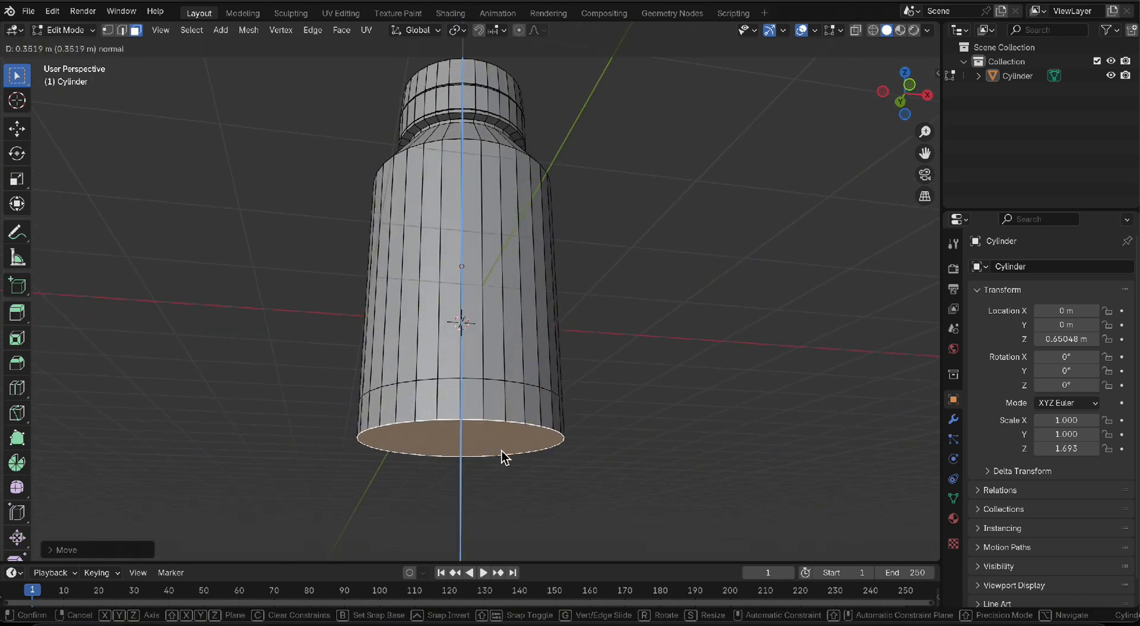
left_click(500, 454)
key("s")
left_click(554, 448)
Inset the bottom face to leave a narrow rim, and move the inner face slightly along Z
scroll(632, 415, "up", 3)
scroll(636, 418, "up", 2)
middle_click_drag(637, 418, 658, 408)
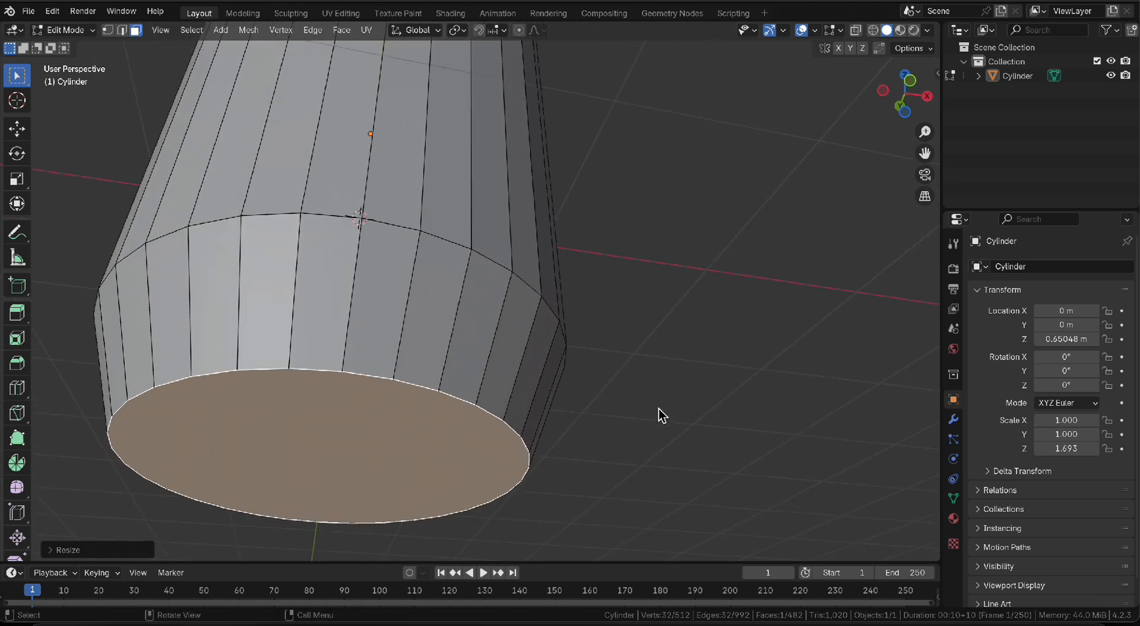
key("i")
left_click(639, 411)
key("g")
key("z")
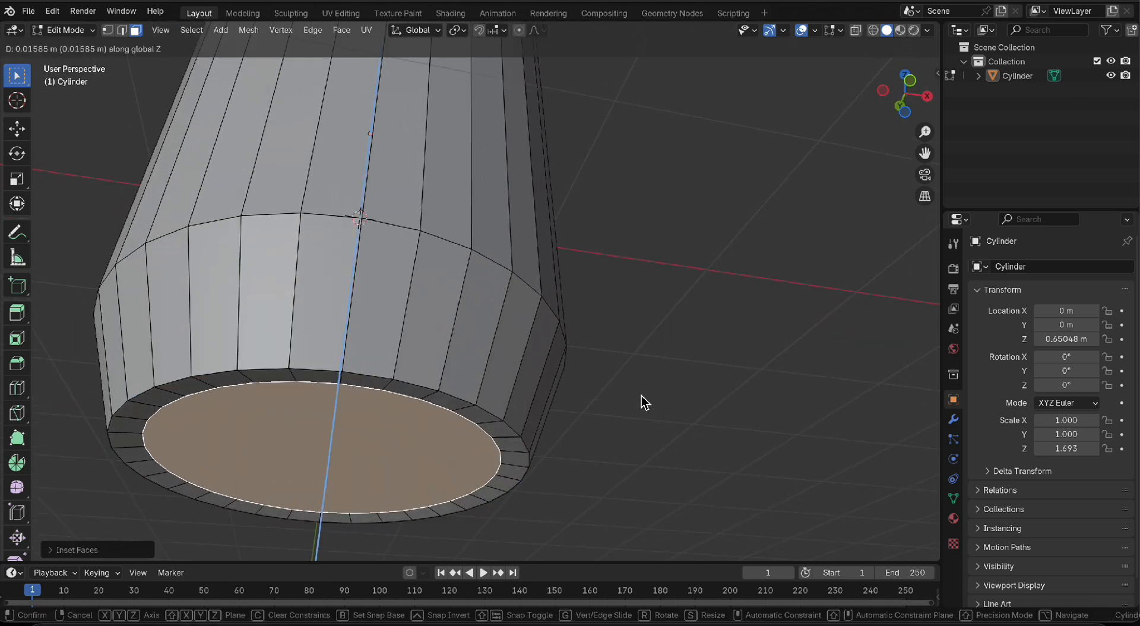
left_click(644, 401)
Inset the inner bottom face again and extrude it to shape the recess under the bottle
key("i")
left_click(636, 420)
key("e")
left_click(471, 428)
Inspect the tapered base in Object Mode, select the bottle, and save the file
key("Tab")
middle_click_drag(470, 428, 451, 368)
scroll(451, 368, "down", 3)
left_click(447, 278)
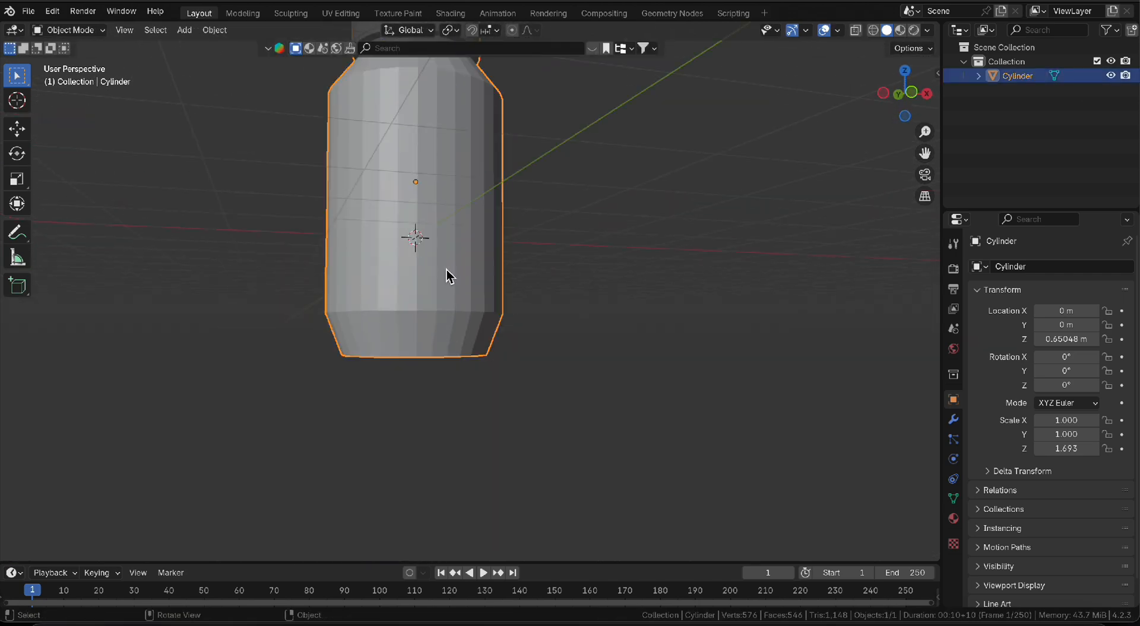
key("ctrl+s")
Add a Subdivision Surface modifier with 3 viewport levels to the bottle, and show its settings in Edit Mode
middle_click_drag(462, 249, 435, 288)
scroll(443, 261, "down", 3)
key("ctrl+2")
middle_click_drag(477, 197, 482, 278, "shift")
scroll(461, 280, "up", 2)
key("Tab")
scroll(460, 281, "up", 1)
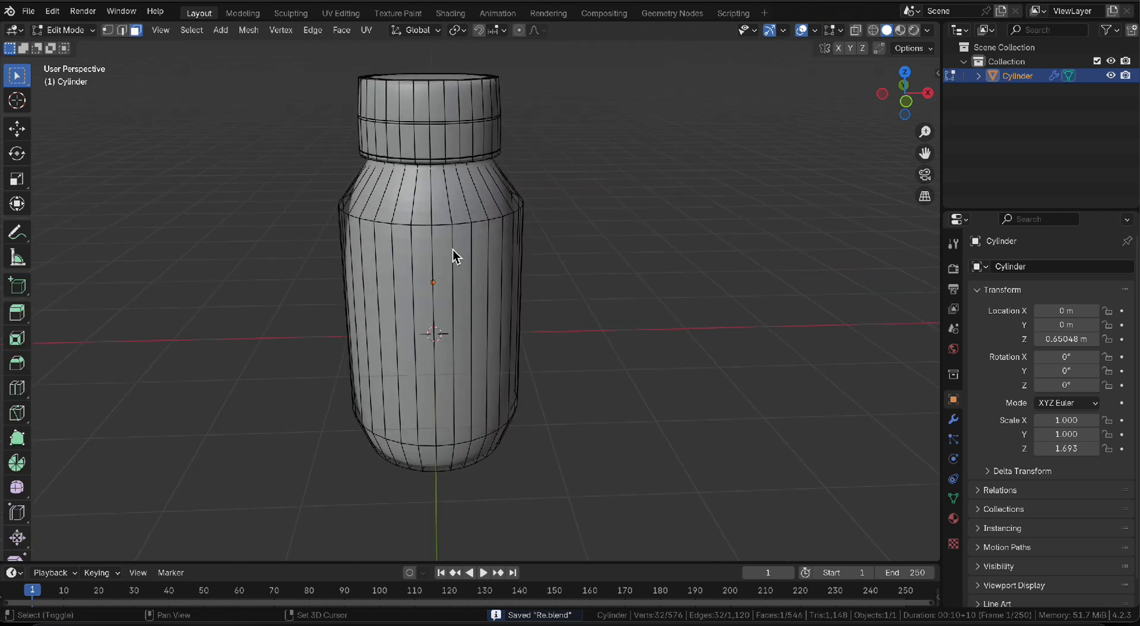
left_click(952, 418)
Add supporting loop cuts just below and just above the edge where the body meets the sloped shoulder
scroll(499, 325, "up", 2)
key("ctrl+r")
left_click(461, 335)
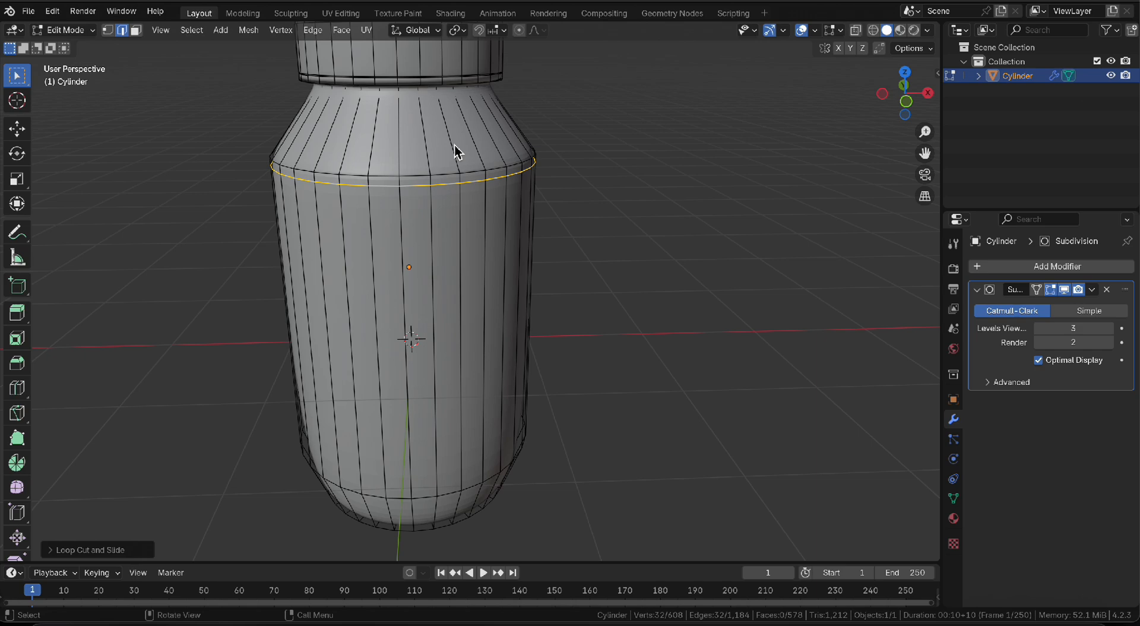
left_click(465, 142)
scroll(456, 142, "up", 2)
key("ctrl+r")
left_click(448, 143)
left_click(458, 171)
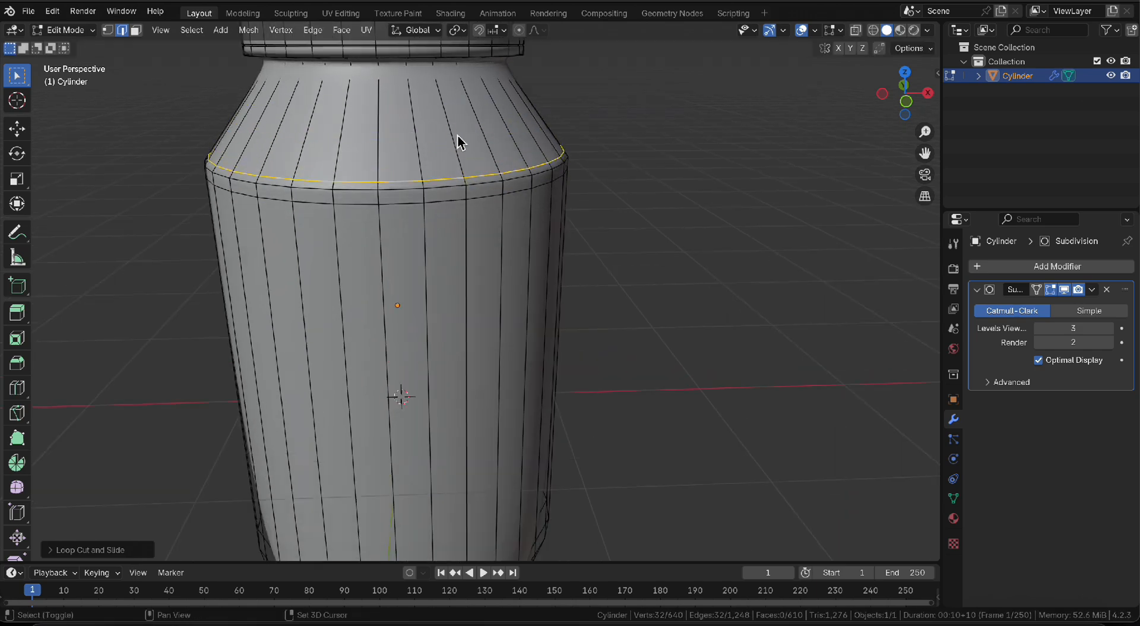
Add loop cuts close to the edge where the sloped shoulder meets the neck, one on each side
scroll(483, 219, "up", 4)
key("ctrl+r")
left_click(480, 259)
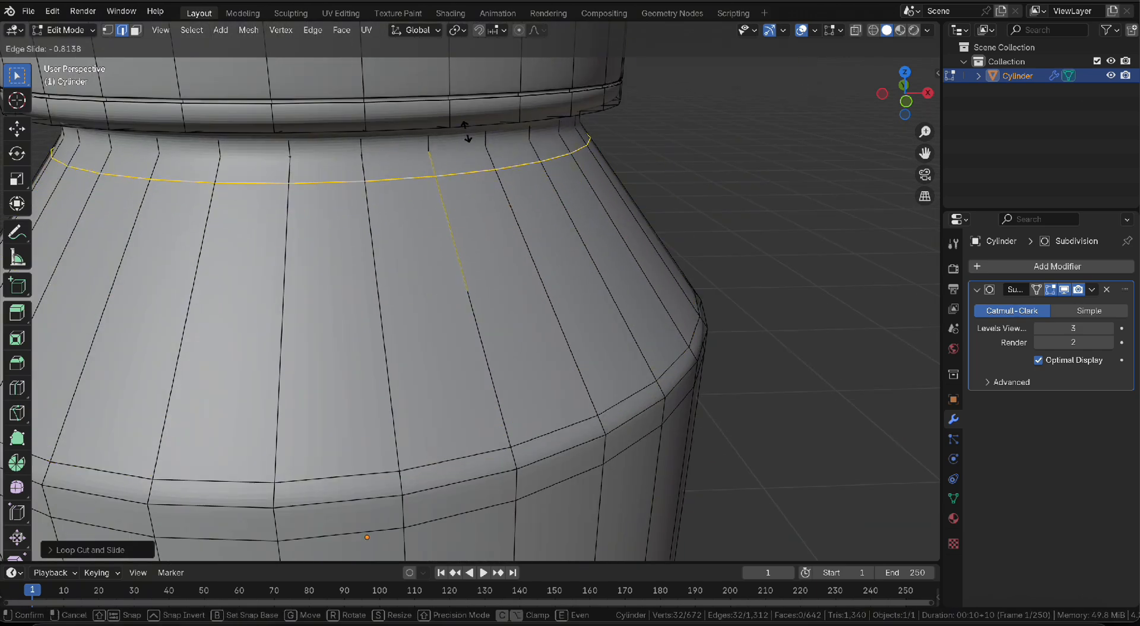
left_click(458, 126)
scroll(413, 173, "up", 4)
key("ctrl+r")
left_click(487, 135)
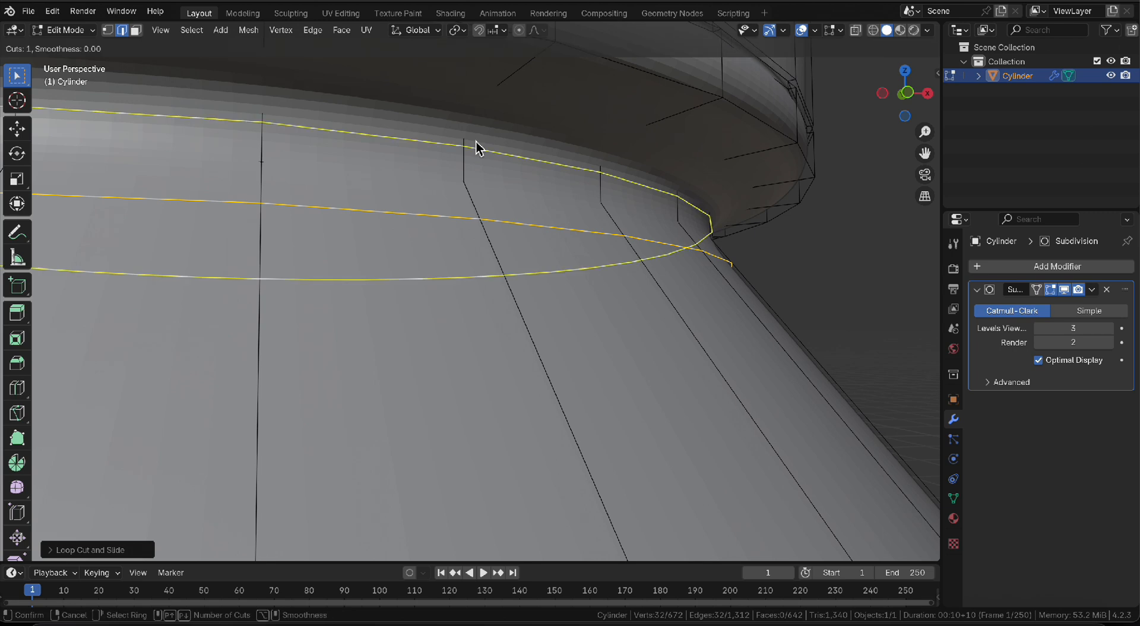
left_click(471, 163)
Add loop cuts on the cap's underside and on the neck, close to the edge where they meet
middle_click_drag(471, 163, 520, 101)
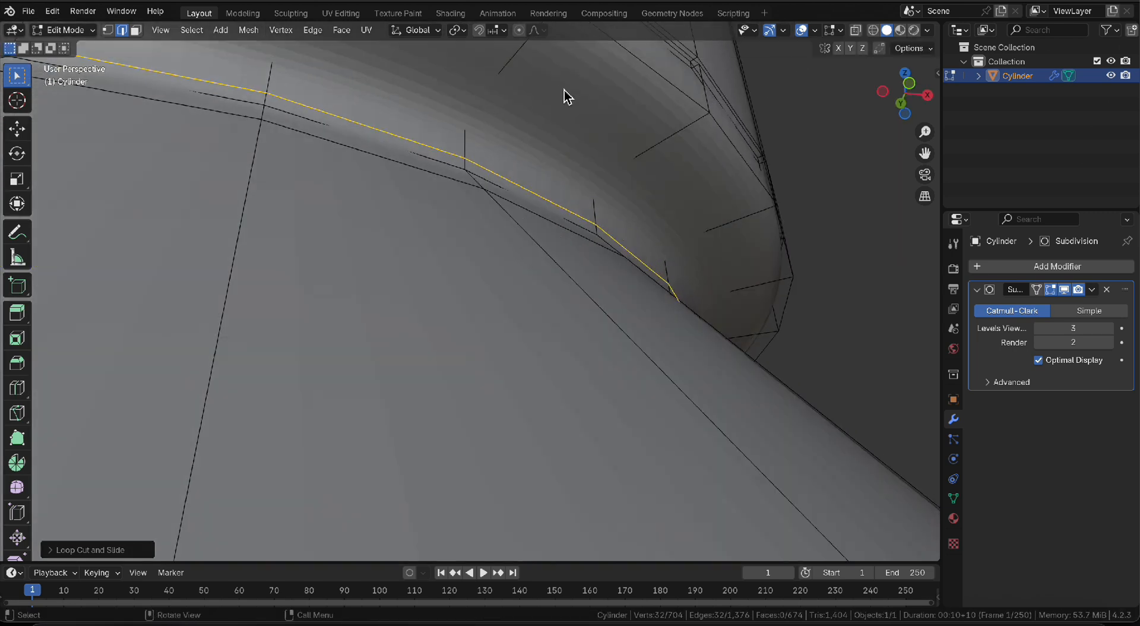
key("ctrl+r")
left_click(665, 141)
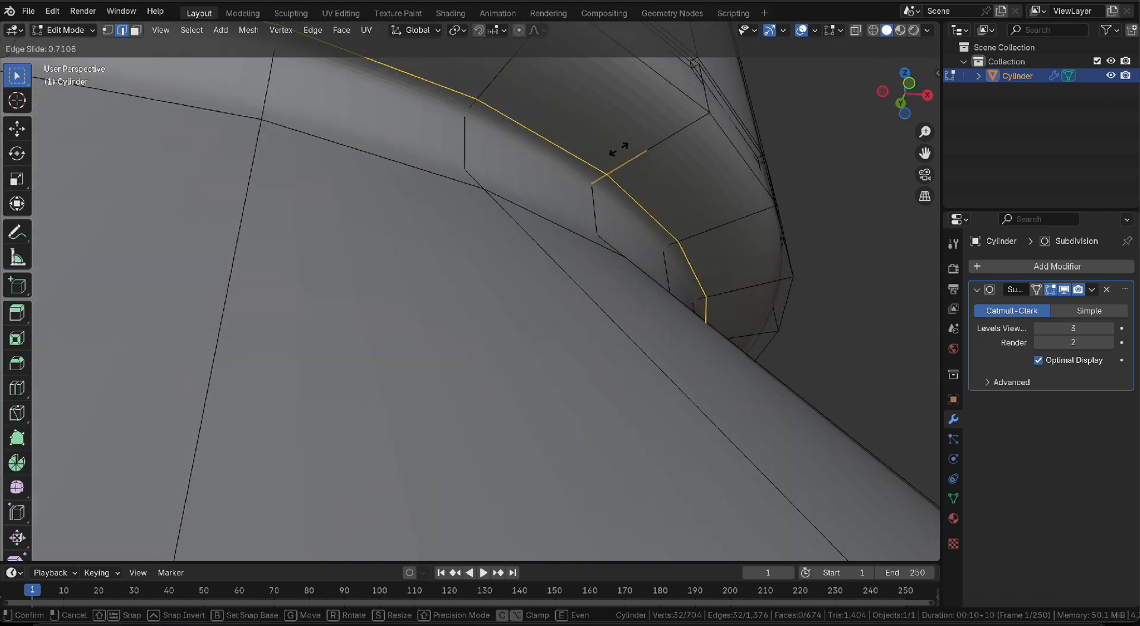
left_click(619, 149)
key("ctrl+r")
left_click(590, 190)
left_click(593, 178)
Add a loop cut near the outer edge of the cap's underside, and inspect the smoothed bottle in Object Mode
key("ctrl+r")
left_click(670, 144)
left_click(720, 138)
key("Tab")
scroll(683, 165, "down", 8)
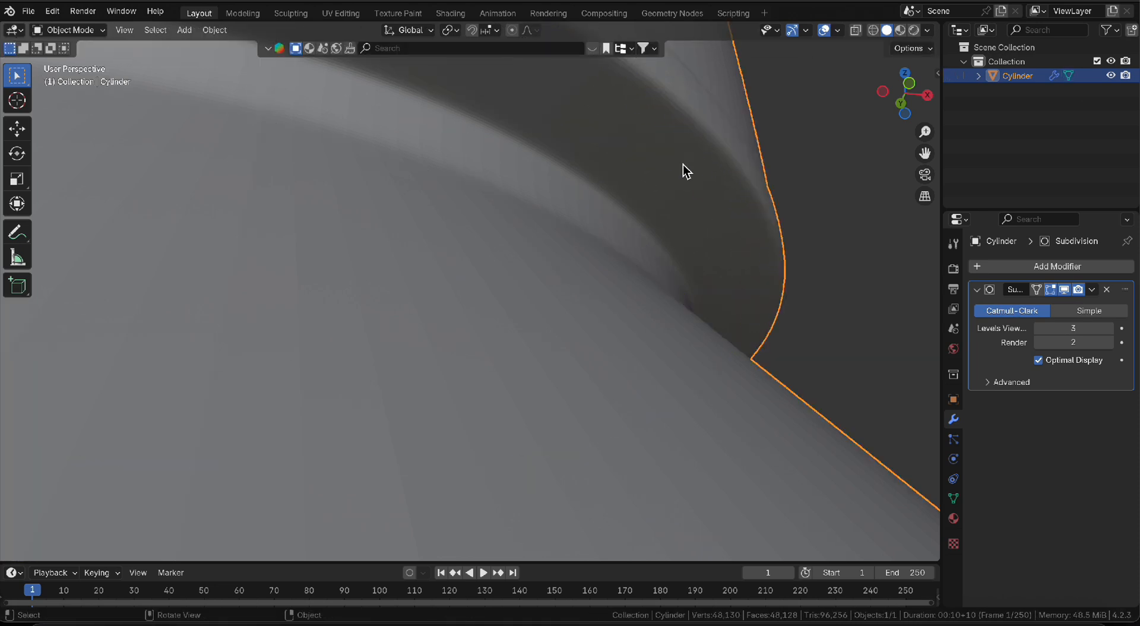
scroll(653, 244, "down", 5)
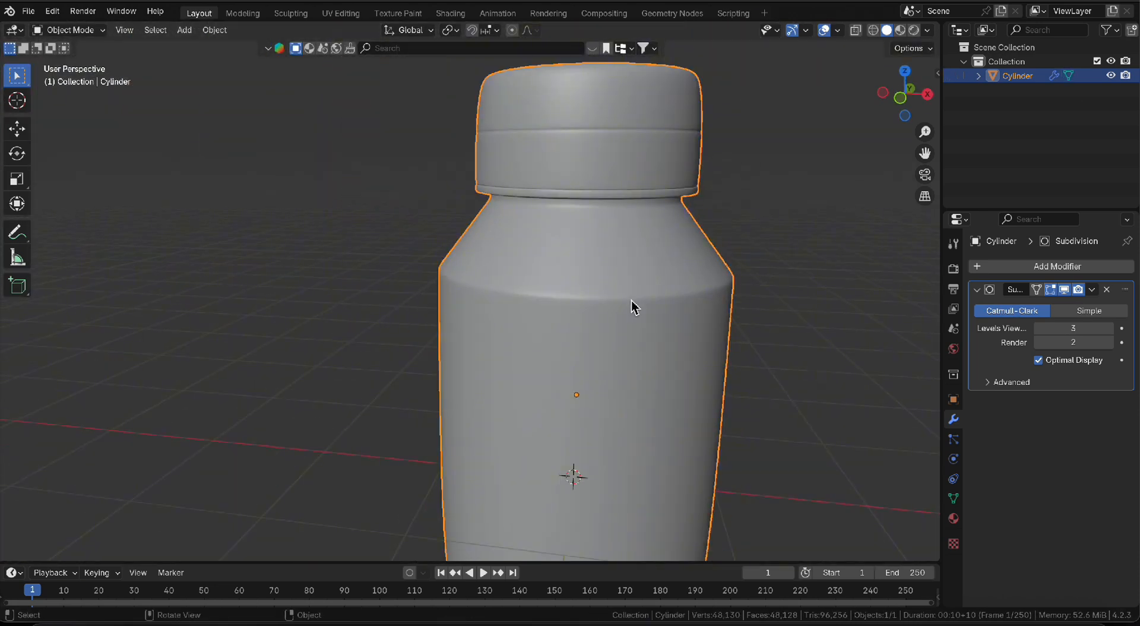
Add supporting loop cuts just above and just below the edge where the body meets the tapered base
key("Tab")
scroll(612, 297, "up", 4)
key("ctrl+r")
left_click(615, 341)
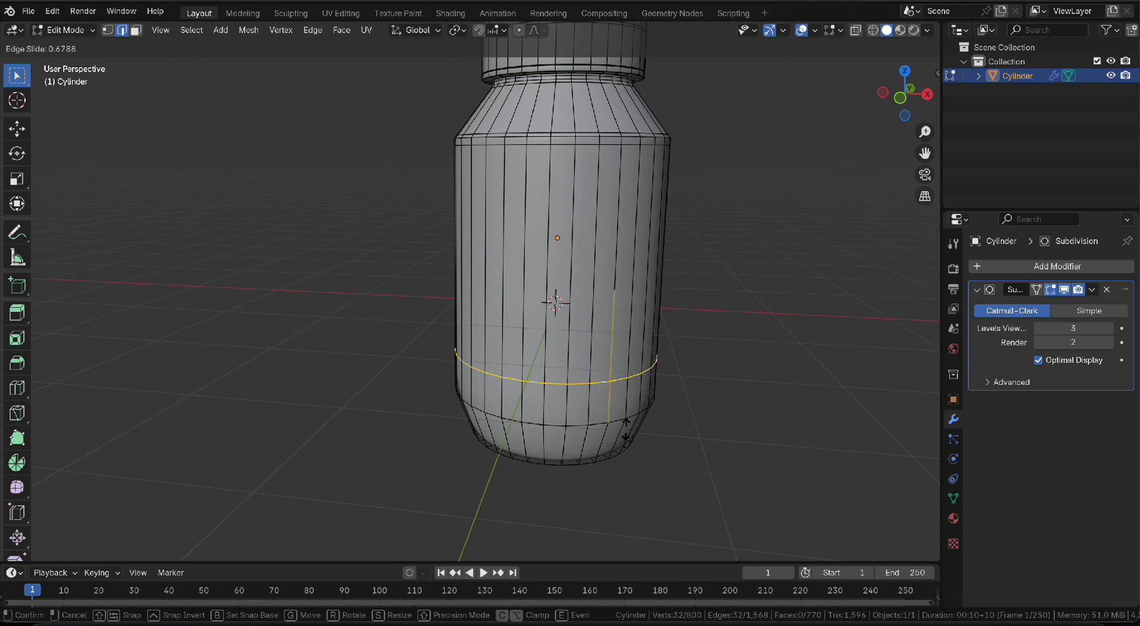
left_click(628, 457)
scroll(604, 387, "up", 5)
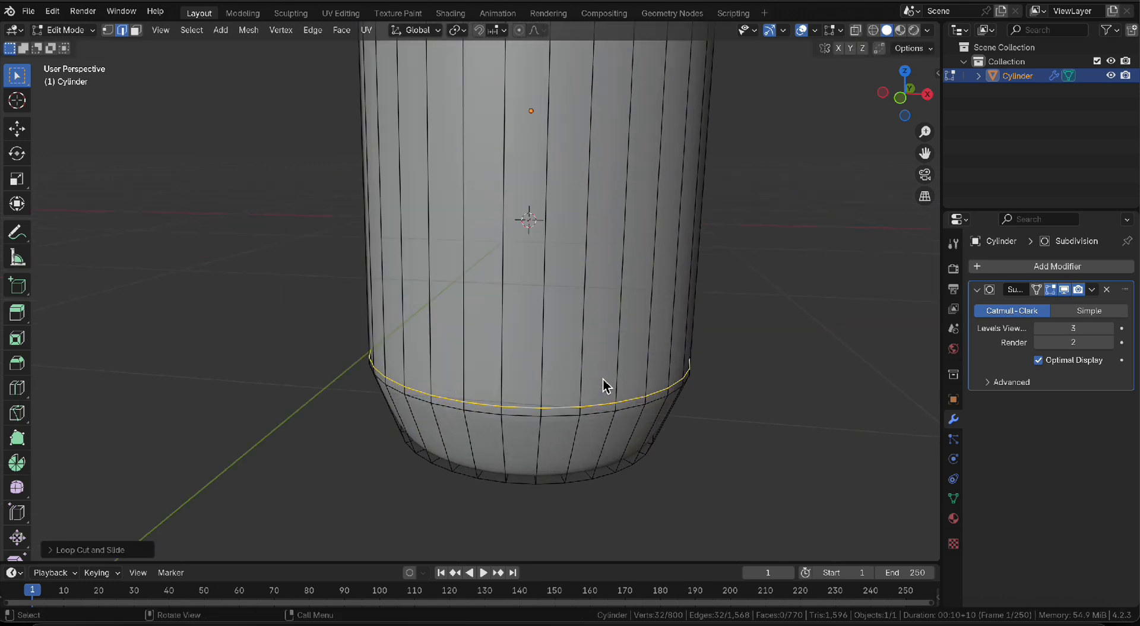
key("ctrl+r")
left_click(574, 444)
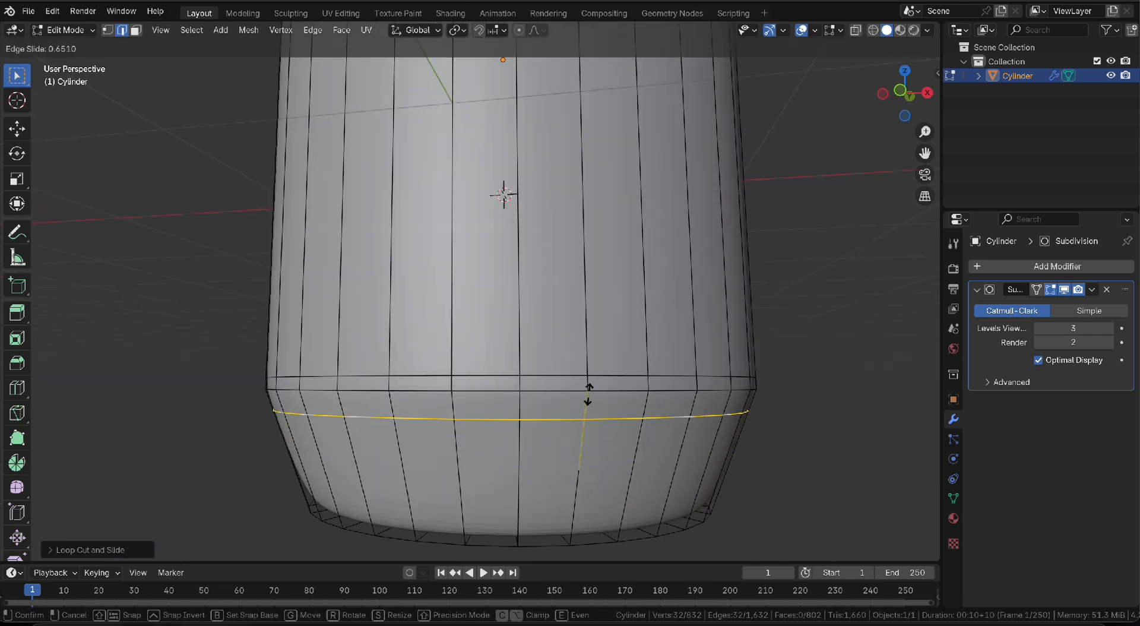
left_click(554, 438)
Add a loop cut around the tapered base, just above the bottle's bottom edge
middle_click_drag(555, 438, 575, 351)
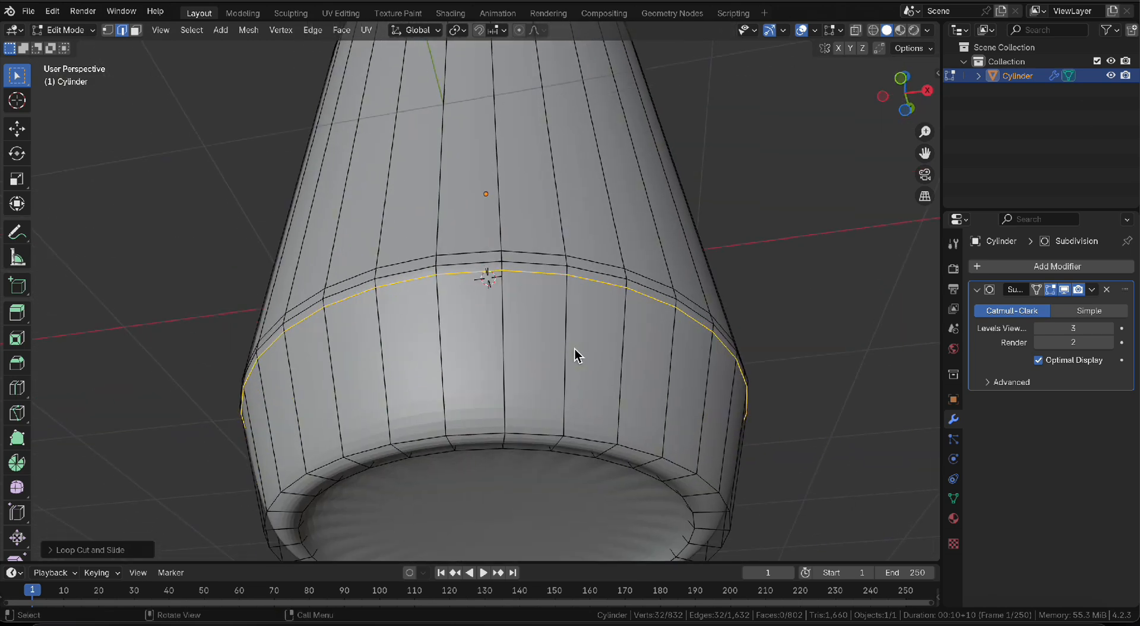
key("ctrl+r")
left_click(575, 357)
left_click(580, 430)
scroll(626, 417, "up", 3)
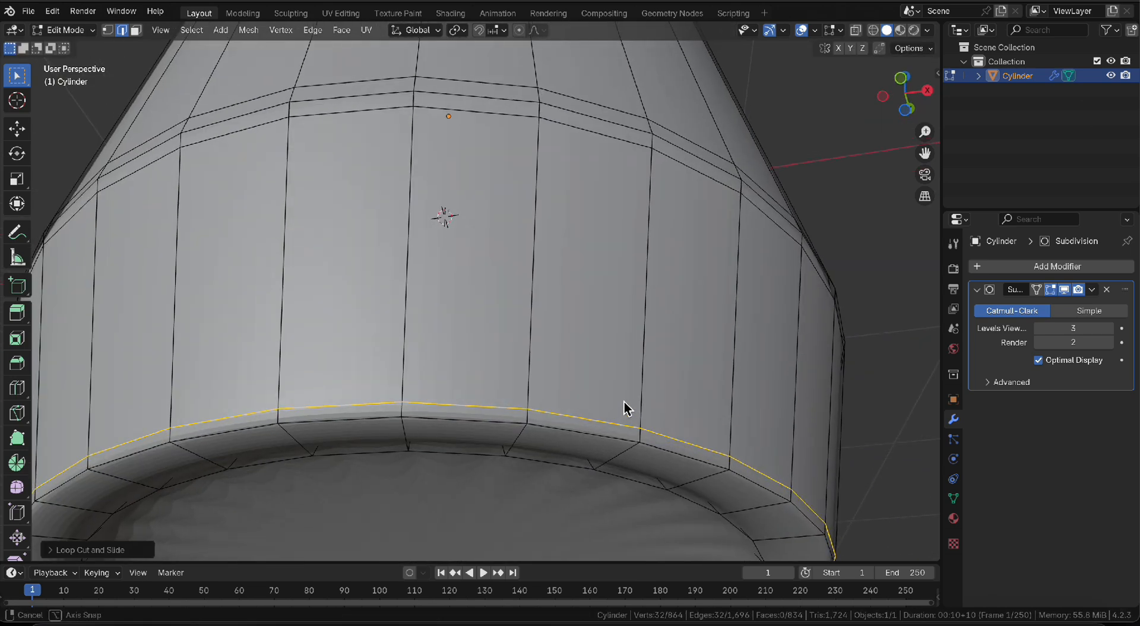
Add two loop cuts on the flat bottom rim, one near its outer edge and one near its inner edge
middle_click_drag(626, 418, 615, 453)
left_click(615, 445)
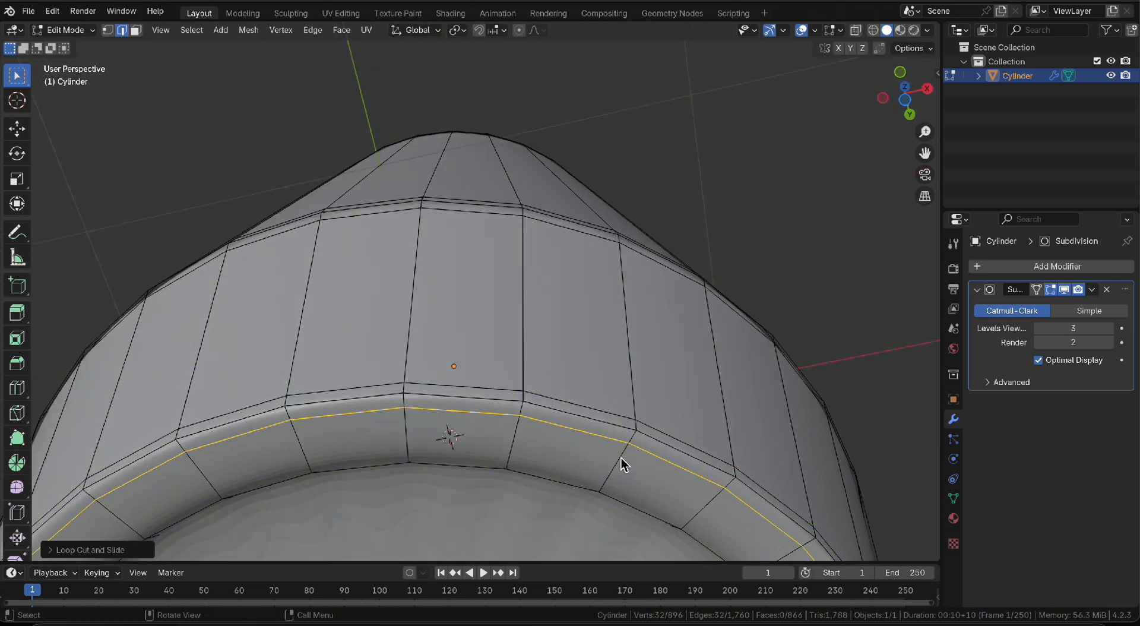
left_click(613, 466)
middle_click_drag(612, 465, 596, 415)
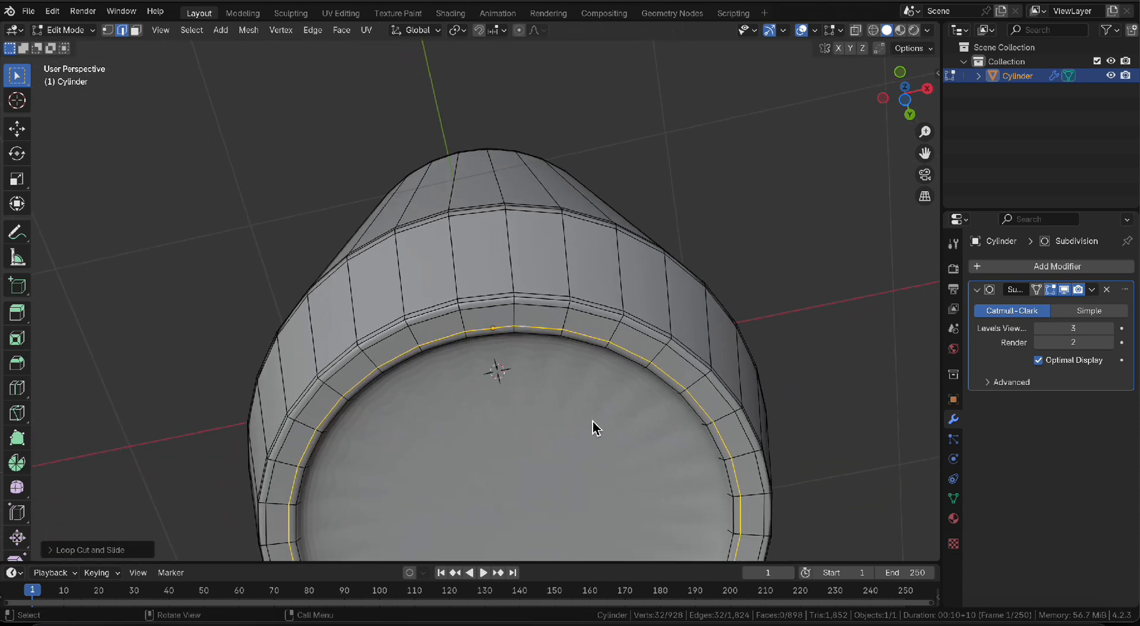
Select the recessed bottom face and inset it by about 0.08 m
key("alt+z")
key("alt+z")
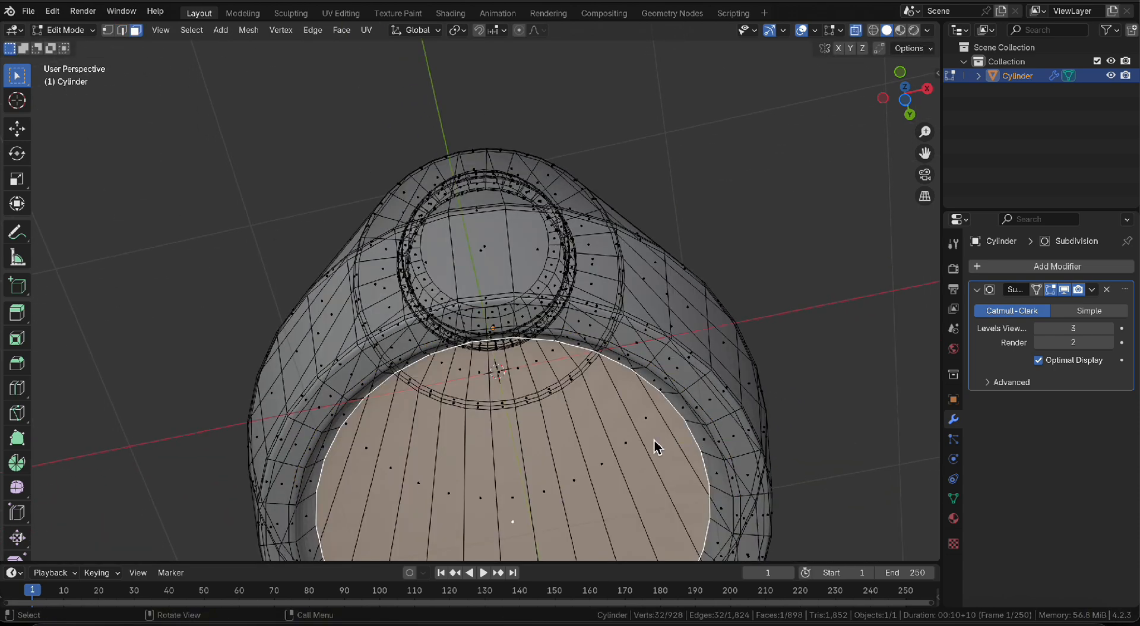
key("i")
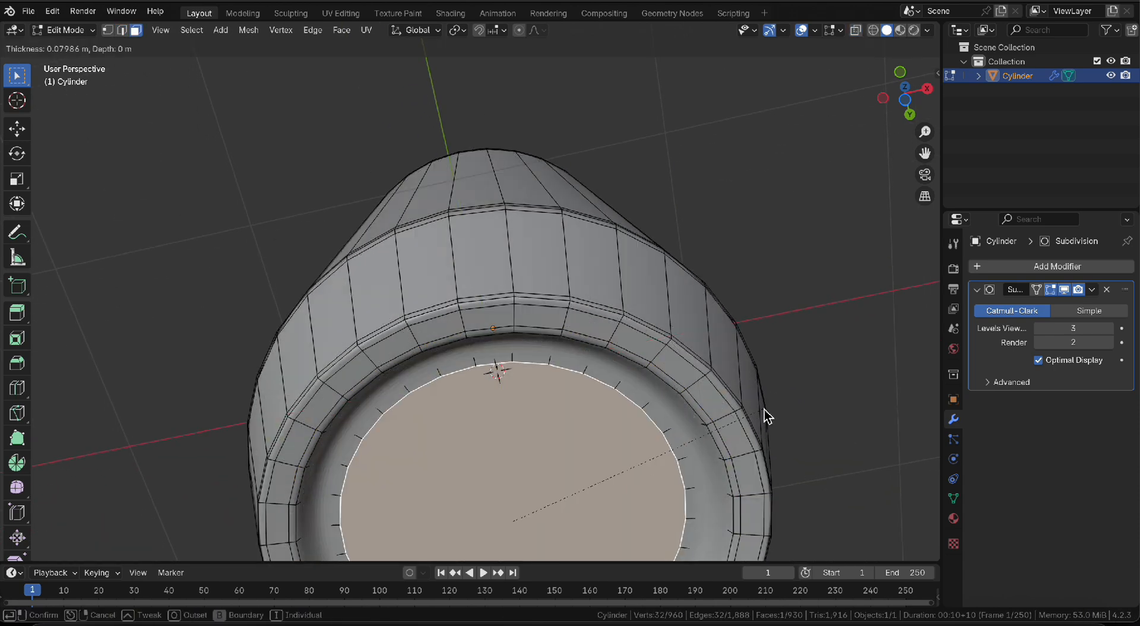
left_click(766, 410)
key("Tab")
key("Tab")
Add a centered loop cut around the wall of the bottom recess
scroll(661, 360, "up", 4)
key("ctrl+r")
left_click(629, 362)
right_click(618, 364)
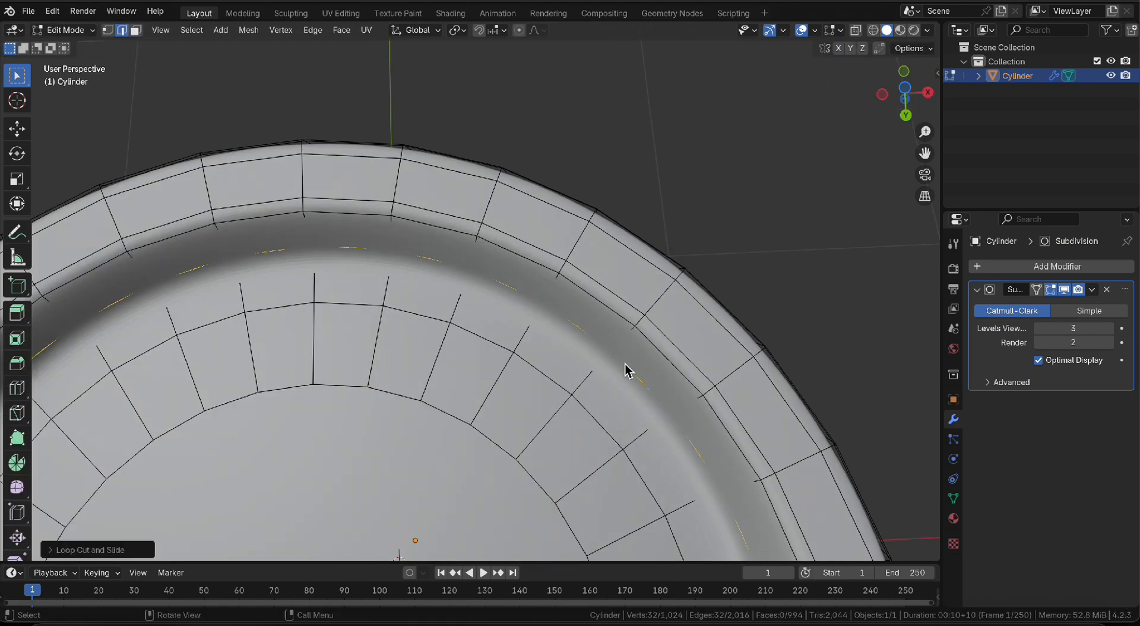
Add a loop cut around the cap's lower band, just below its lower groove
key("Tab")
scroll(618, 356, "down", 5)
middle_click_drag(607, 366, 599, 425)
scroll(595, 362, "down", 5)
middle_click_drag(579, 205, 561, 247)
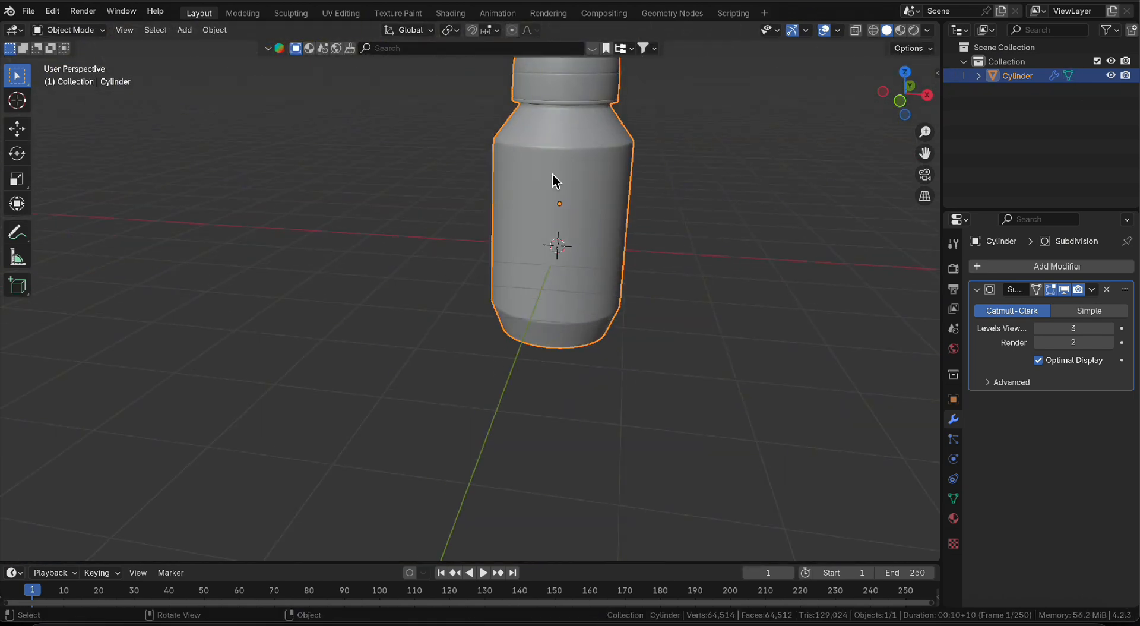
middle_click_drag(559, 163, 561, 282, "shift")
scroll(562, 264, "up", 4)
key("Tab")
scroll(562, 264, "up", 5)
scroll(560, 255, "down", 1)
key("ctrl+r")
left_click(652, 457)
Add a loop cut around the cap wall, slid down to just above the lower groove
key("ctrl+r")
left_click(636, 380)
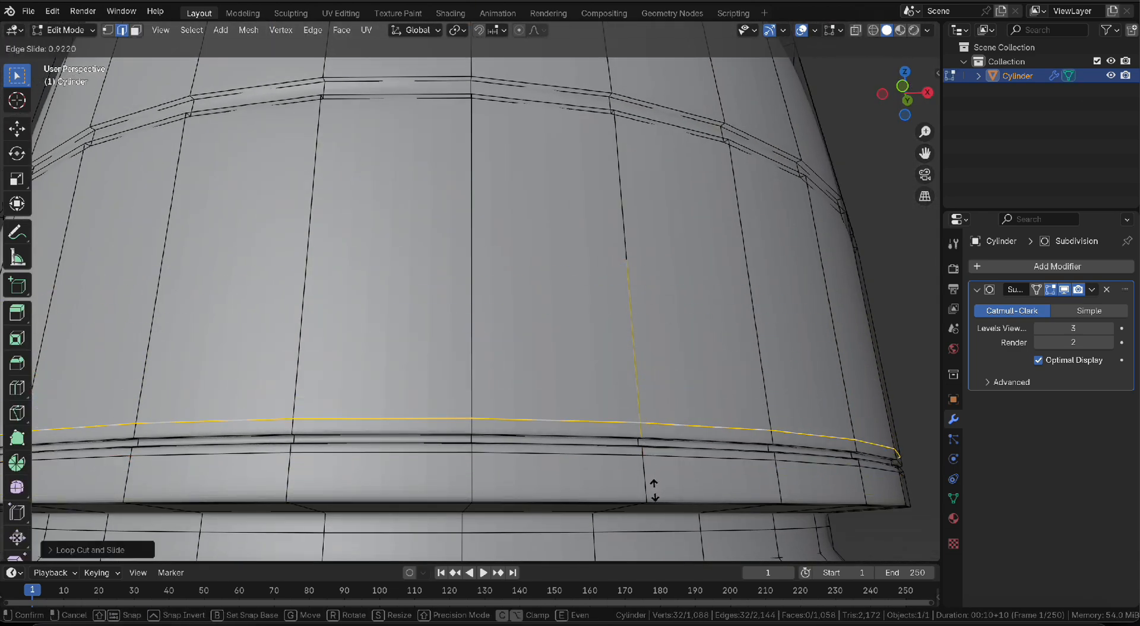
left_click(654, 490)
scroll(611, 337, "down", 6)
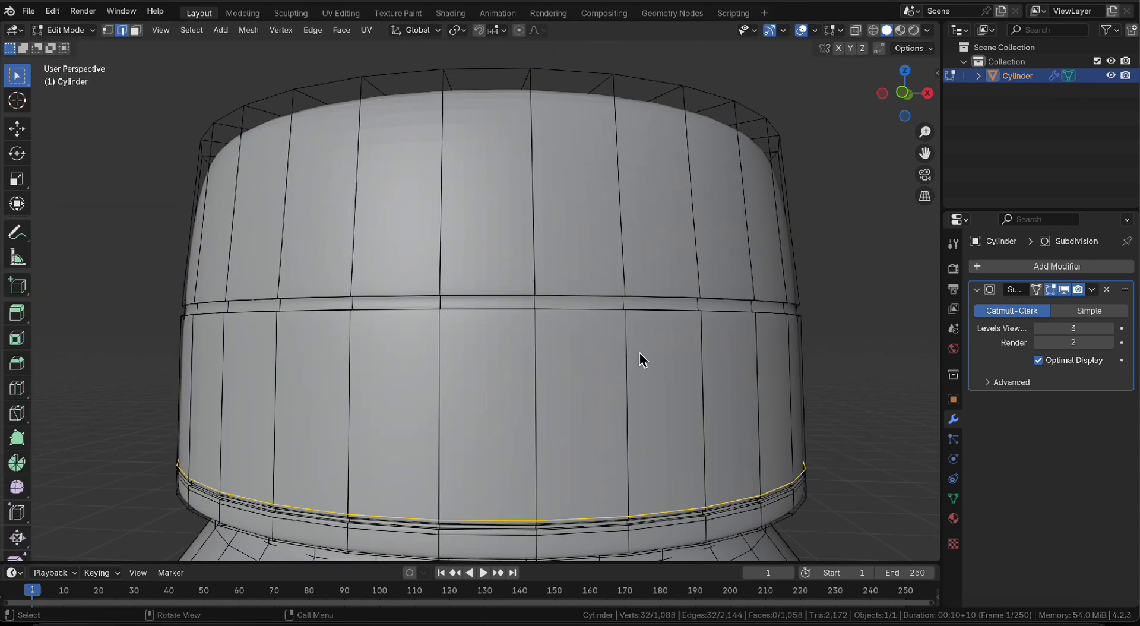
Add two loop cuts around the cap, one just below and one just above its middle groove
scroll(639, 360, "up", 4)
key("ctrl+r")
left_click(645, 357)
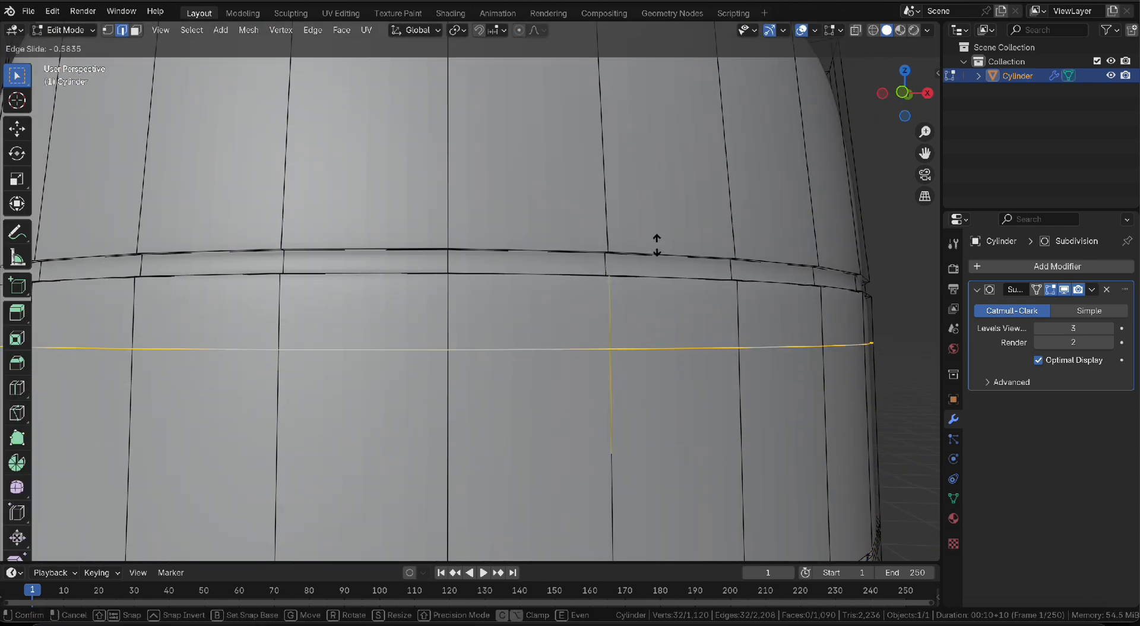
left_click(659, 182)
key("ctrl+r")
left_click(625, 176)
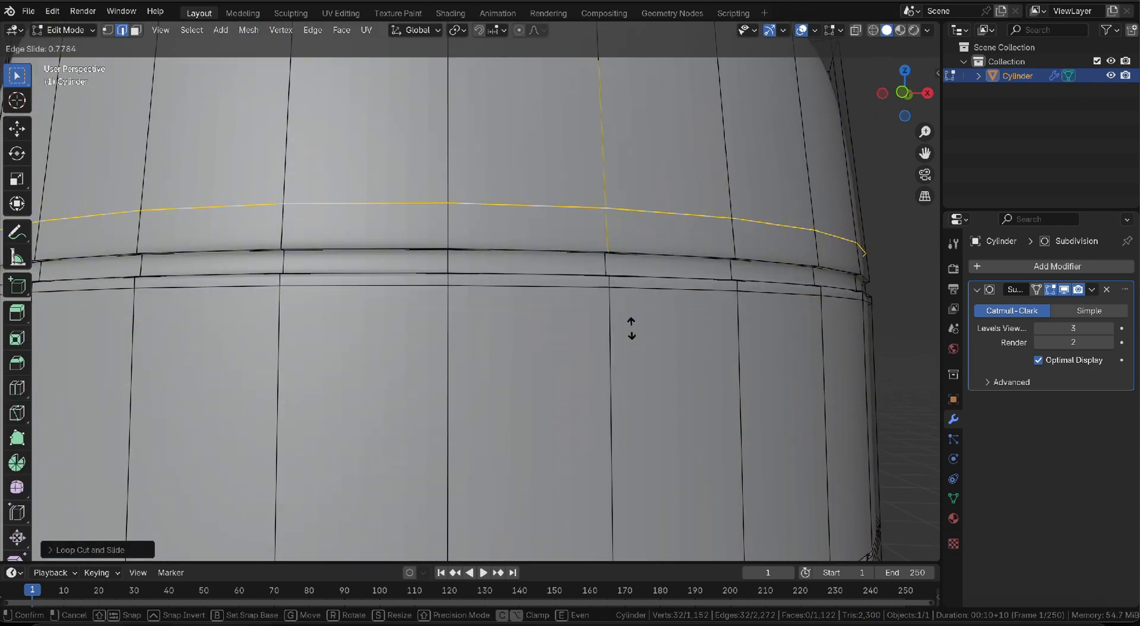
left_click(632, 341)
key("Tab")
scroll(596, 313, "down", 5)
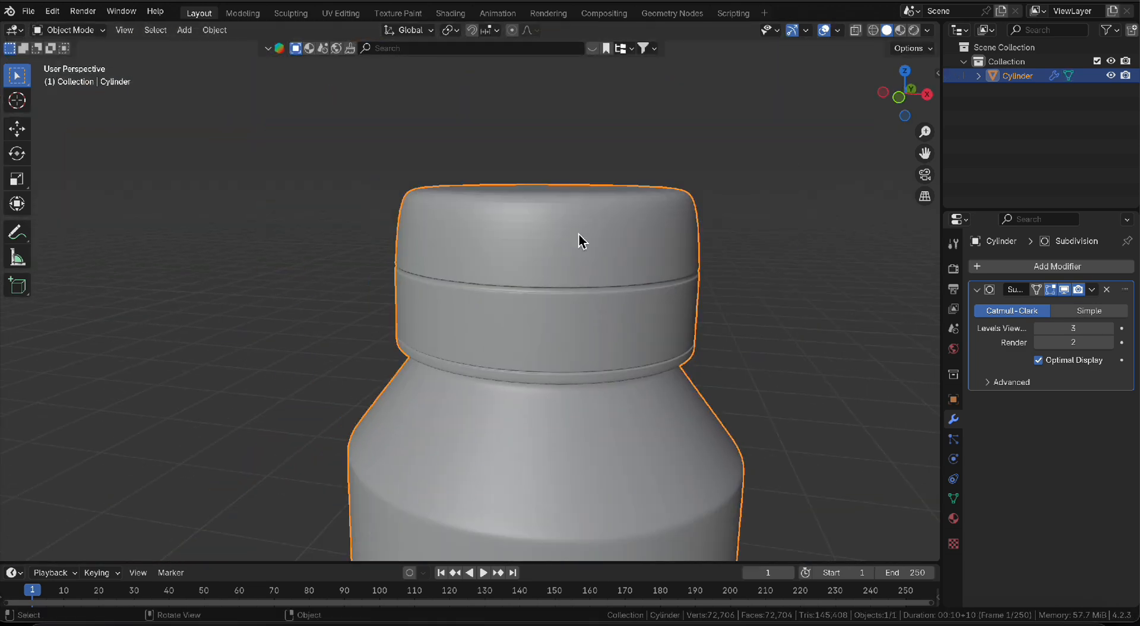
Add a loop cut around the cap's upper wall and slide it toward the top edge
scroll(582, 249, "up", 4)
key("Tab")
middle_click_drag(597, 196, 634, 235)
key("Tab")
key("Tab")
key("ctrl+r")
left_click(576, 251)
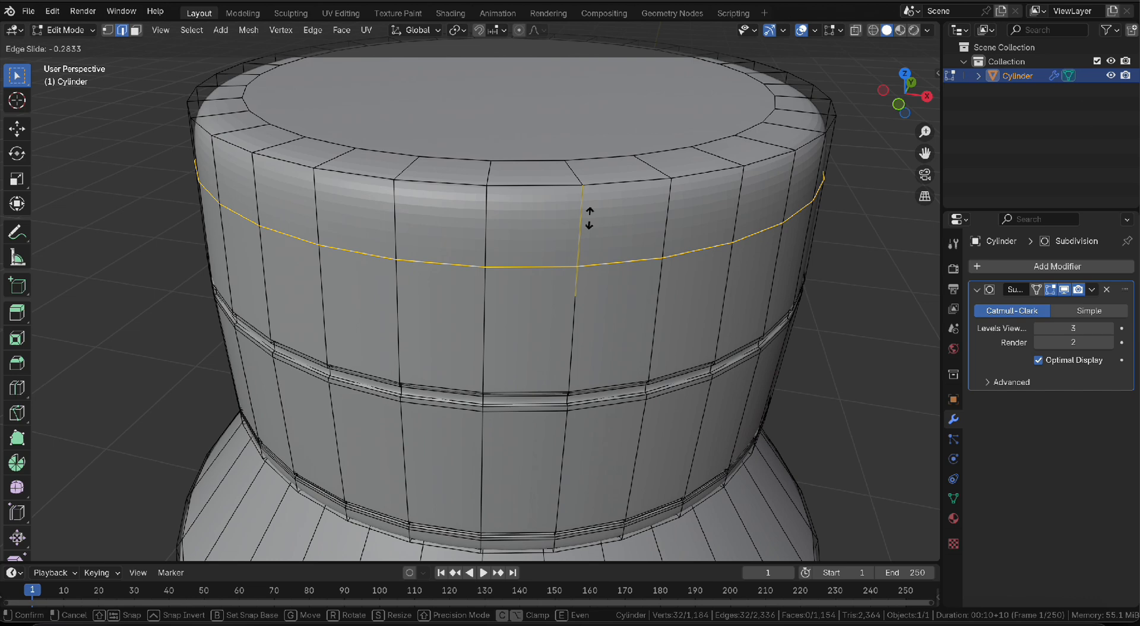
left_click(588, 232)
middle_click_drag(600, 250, 582, 188)
key("g")
key("g")
left_click(596, 178)
Delete the large flat face on top of the cap
scroll(594, 196, "down", 3)
key("3")
left_click(594, 145)
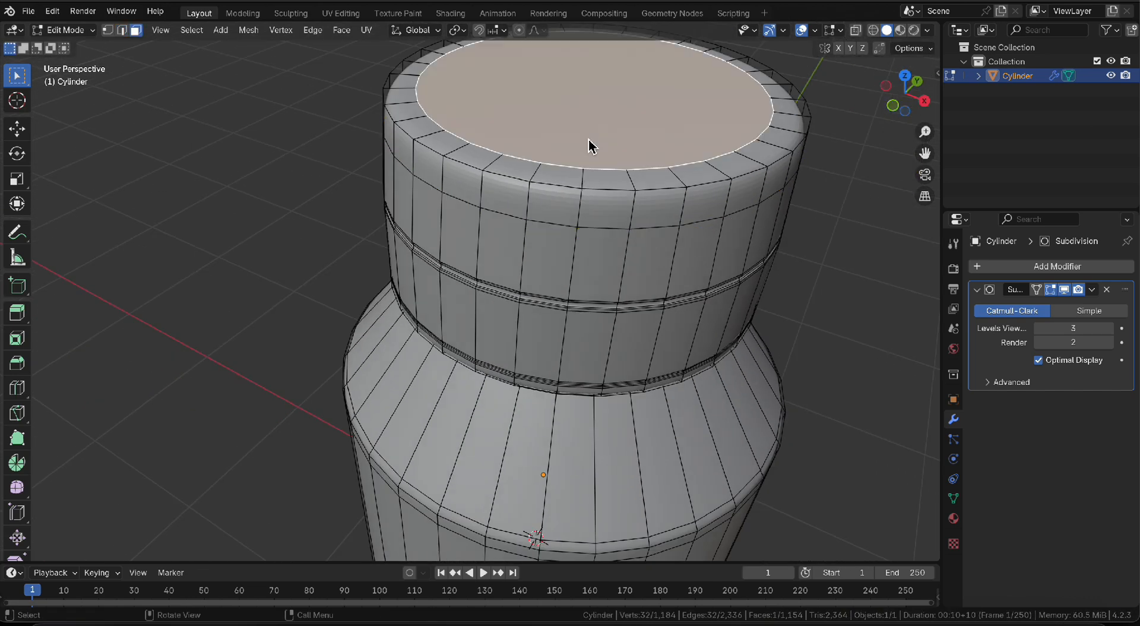
scroll(589, 149, "up", 3)
middle_click_drag(590, 148, 629, 211)
key("Tab")
key("Tab")
left_click(629, 211)
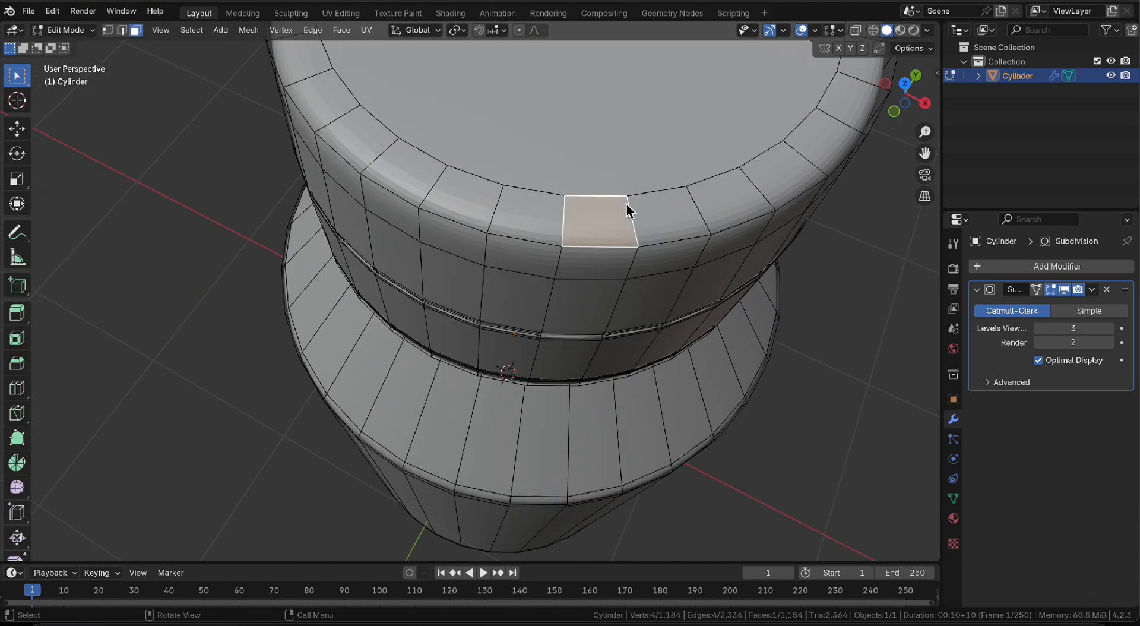
left_click(582, 150)
key("x")
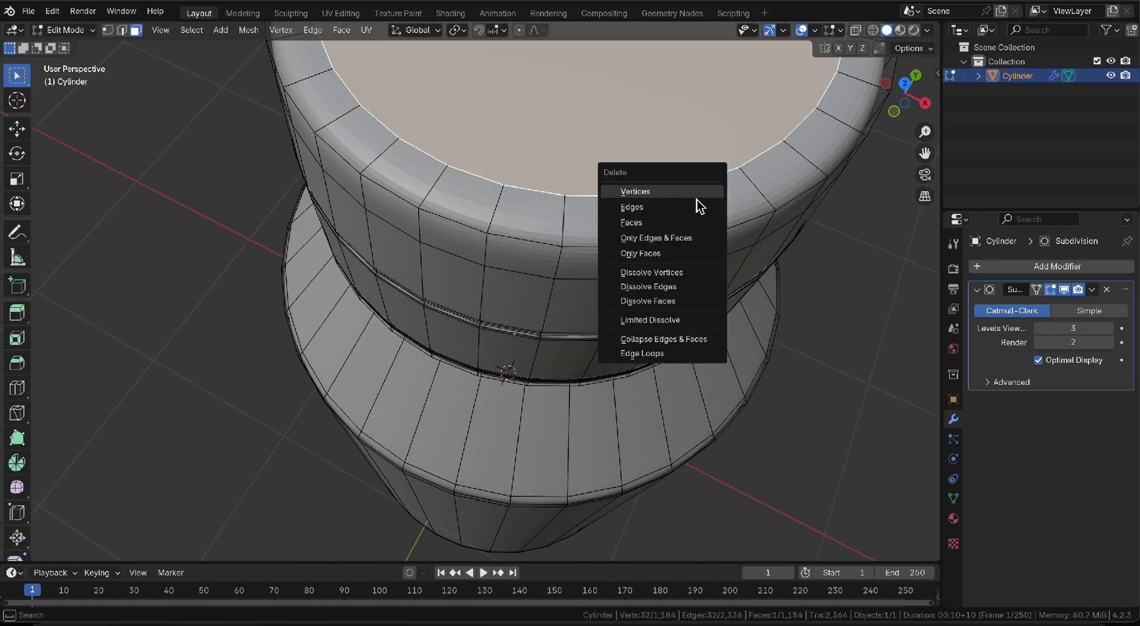
left_click(683, 223)
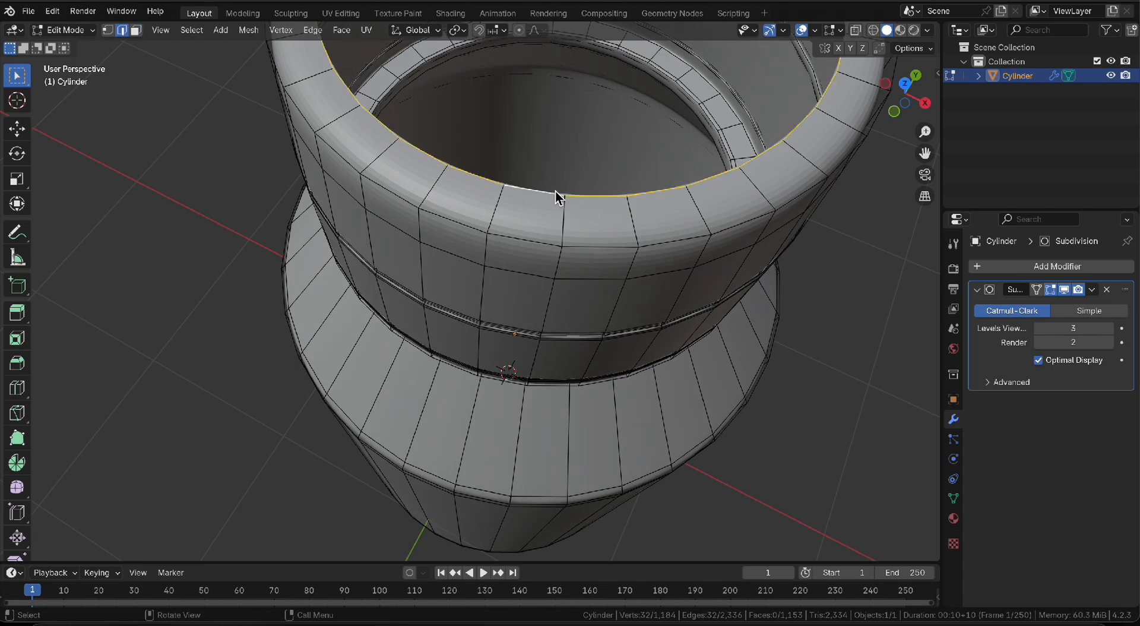
Close the cap's open top with Grid Fill on its boundary edge loop
left_click(343, 31)
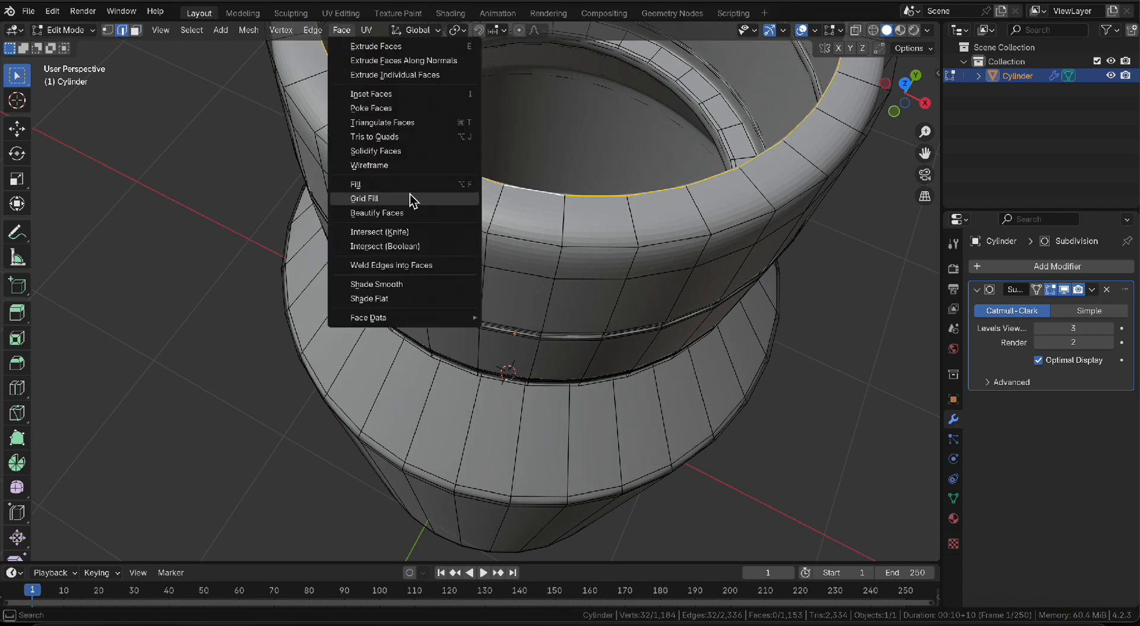
left_click(398, 200)
key("Tab")
scroll(544, 214, "down", 3)
middle_click_drag(545, 214, 548, 185)
middle_click_drag(547, 184, 567, 250, "shift")
Add a centered loop cut around the cap's top rim
key("Tab")
scroll(537, 232, "up", 3)
scroll(567, 250, "up", 1)
key("ctrl+r")
double_click(561, 244)
key("Tab")
scroll(560, 243, "down", 3)
Apply auto smooth shading with a 30° angle to the bottle and save the file
right_click(552, 252)
left_click(561, 261)
key("alt+a")
scroll(600, 272, "down", 4)
middle_click_drag(608, 210, 594, 250)
scroll(601, 237, "down", 4)
scroll(609, 331, "up", 3)
key("ctrl+s")
Move the bottle along the Z axis so its base rests on the grid floor
left_click(593, 351)
key("g")
key("z")
left_click(642, 209)
left_click(735, 361)
Mark the edge loop where the bottle's straight body meets the tapered base as a seam
middle_click_drag(692, 333, 652, 341)
scroll(618, 303, "up", 2)
key("Tab")
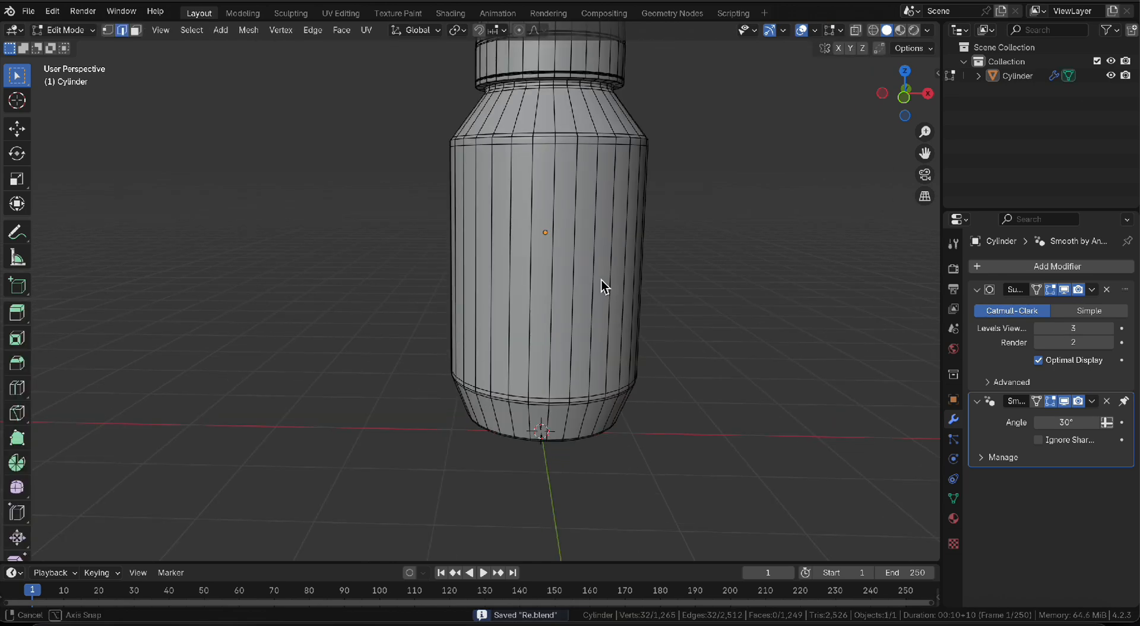
middle_click_drag(601, 279, 603, 298)
scroll(574, 277, "up", 1)
key("3")
scroll(550, 415, "up", 4)
scroll(553, 374, "down", 3)
middle_click_drag(550, 424, 564, 357)
scroll(553, 385, "down", 3)
scroll(519, 409, "up", 8)
key("2")
left_click(566, 358, "alt")
key("u")
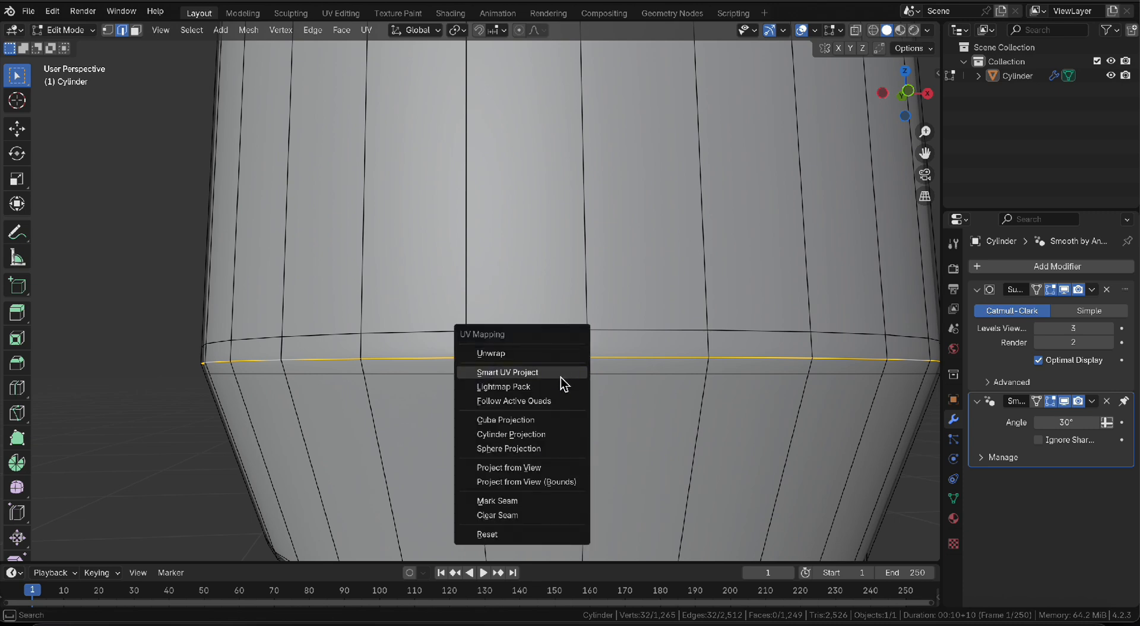
left_click(555, 434)
key("u")
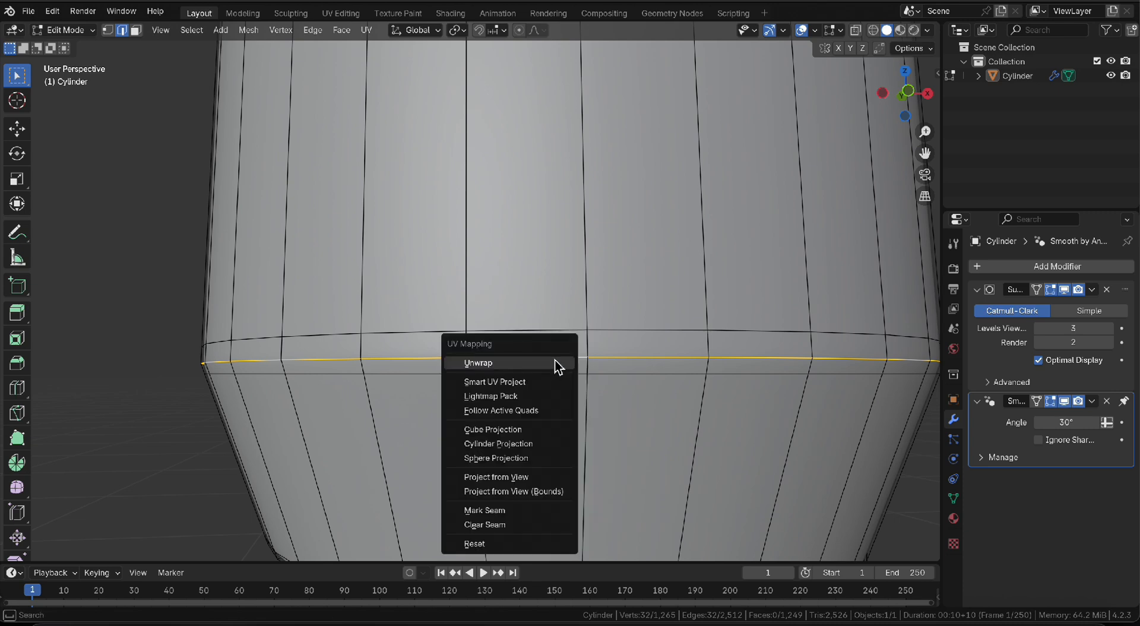
left_click(520, 510)
scroll(517, 285, "down", 6)
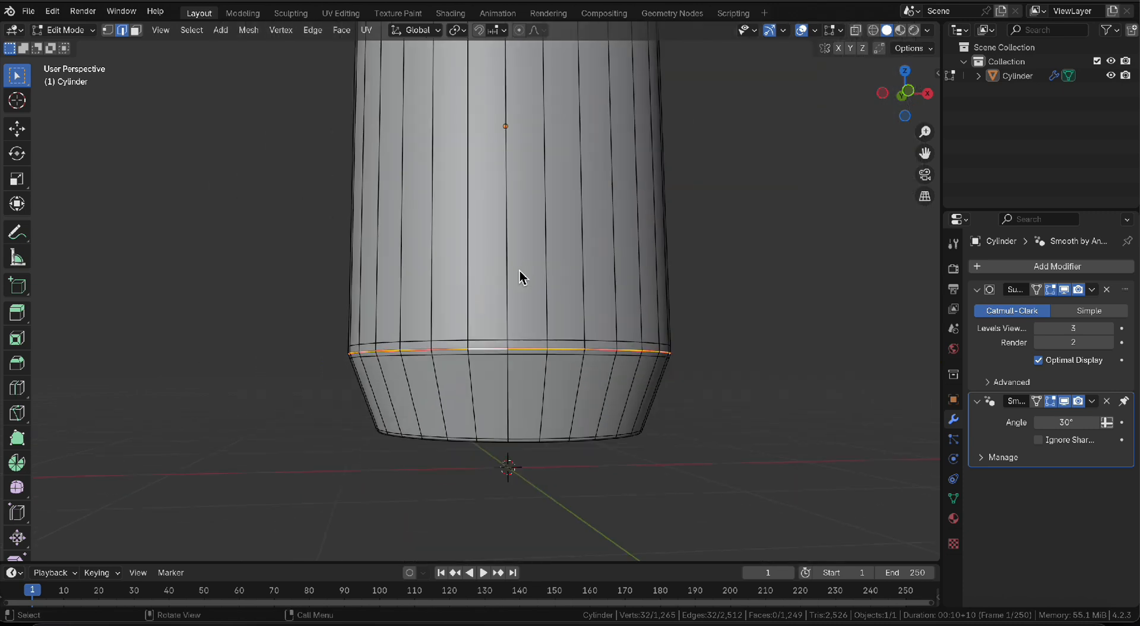
Mark the edge loop where the bottle's body meets the sloped shoulder as a seam
scroll(497, 272, "up", 6)
middle_click_drag(496, 265, 494, 310)
scroll(495, 302, "up", 2)
left_click(496, 301)
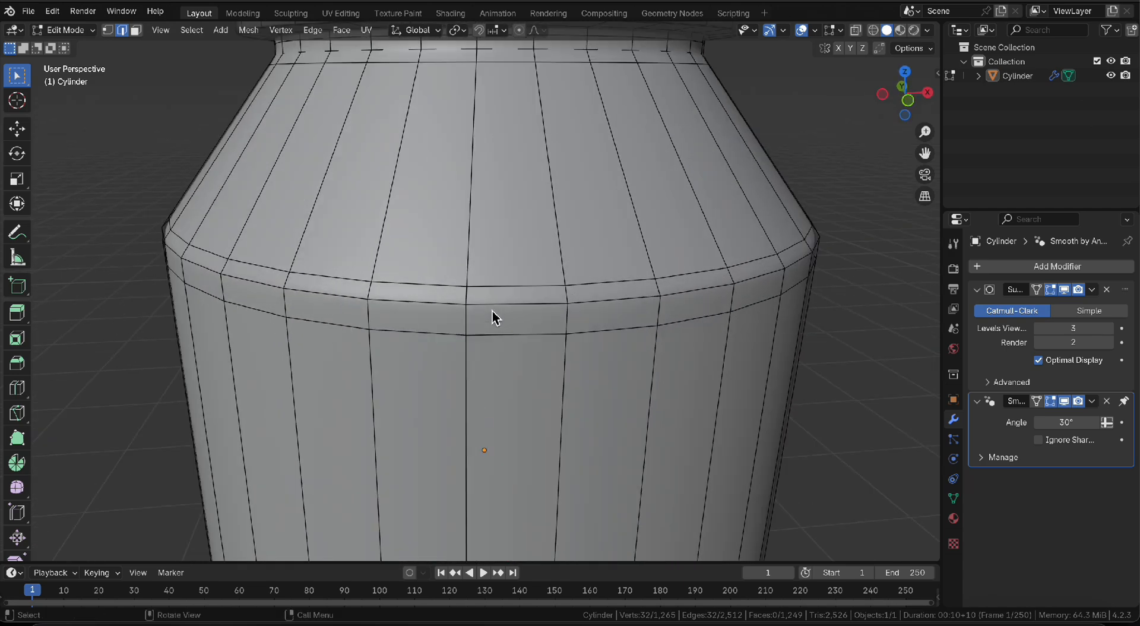
key("u")
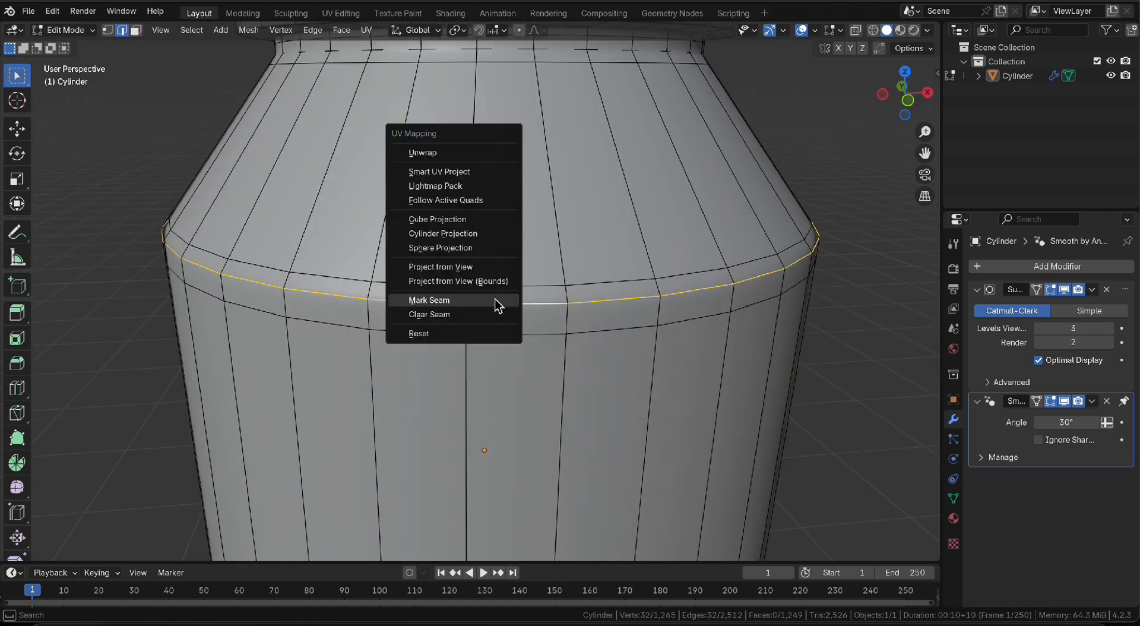
left_click(497, 301)
scroll(498, 302, "down", 4)
scroll(519, 308, "down", 4)
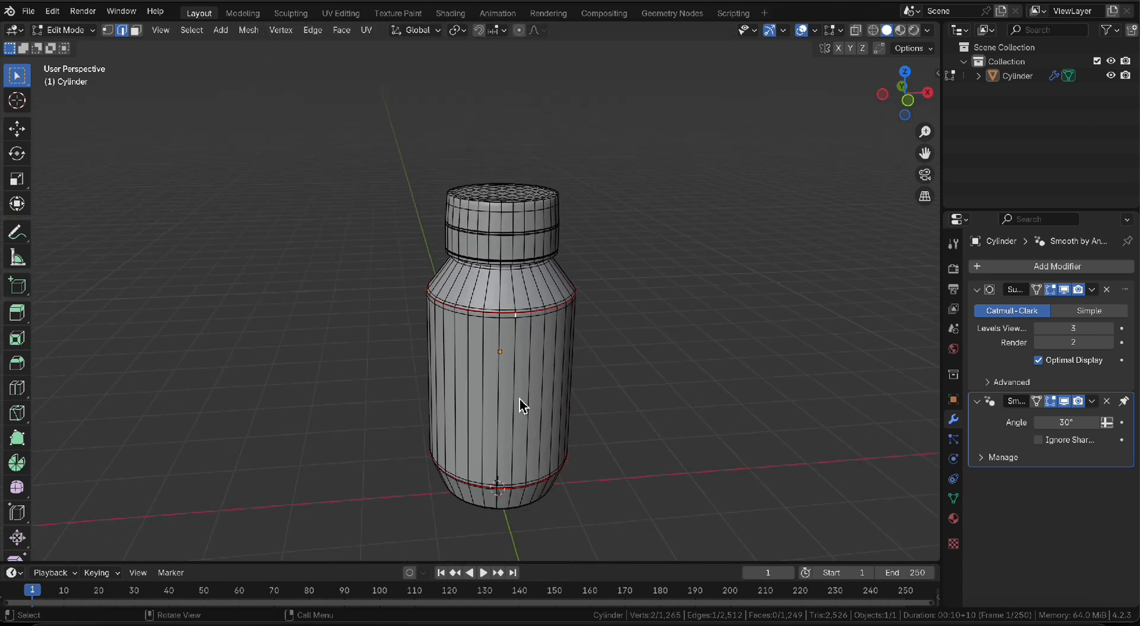
Mark one vertical line of edges on the body, running between the two seam loops, as a seam
scroll(504, 425, "up", 5)
left_click(496, 425)
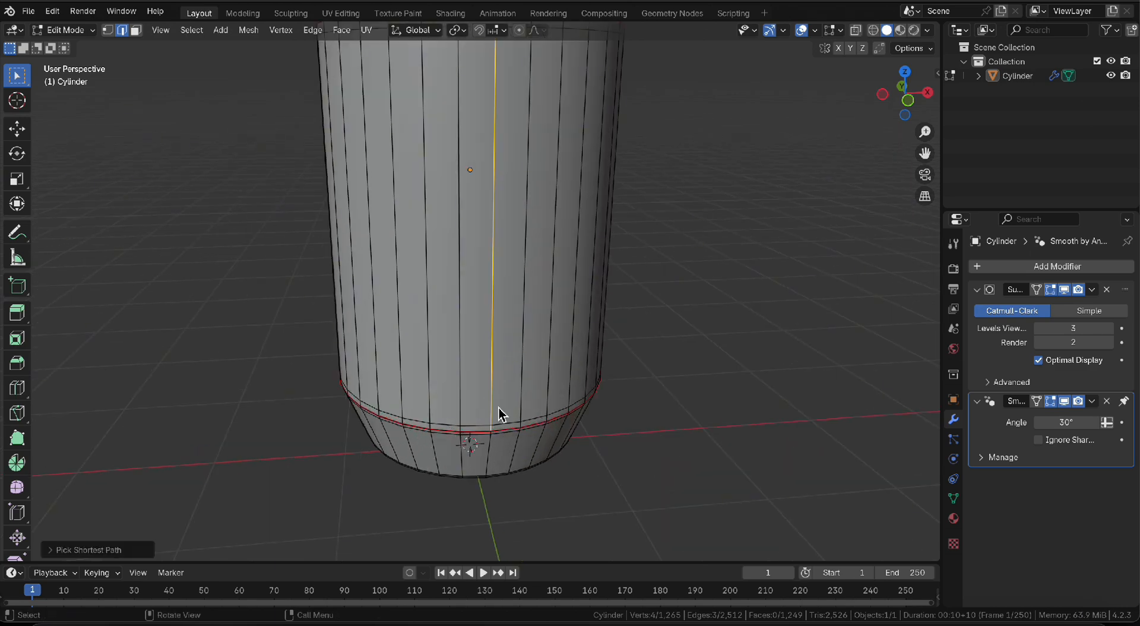
middle_click_drag(497, 425, 498, 340)
scroll(498, 339, "up", 4)
key("u")
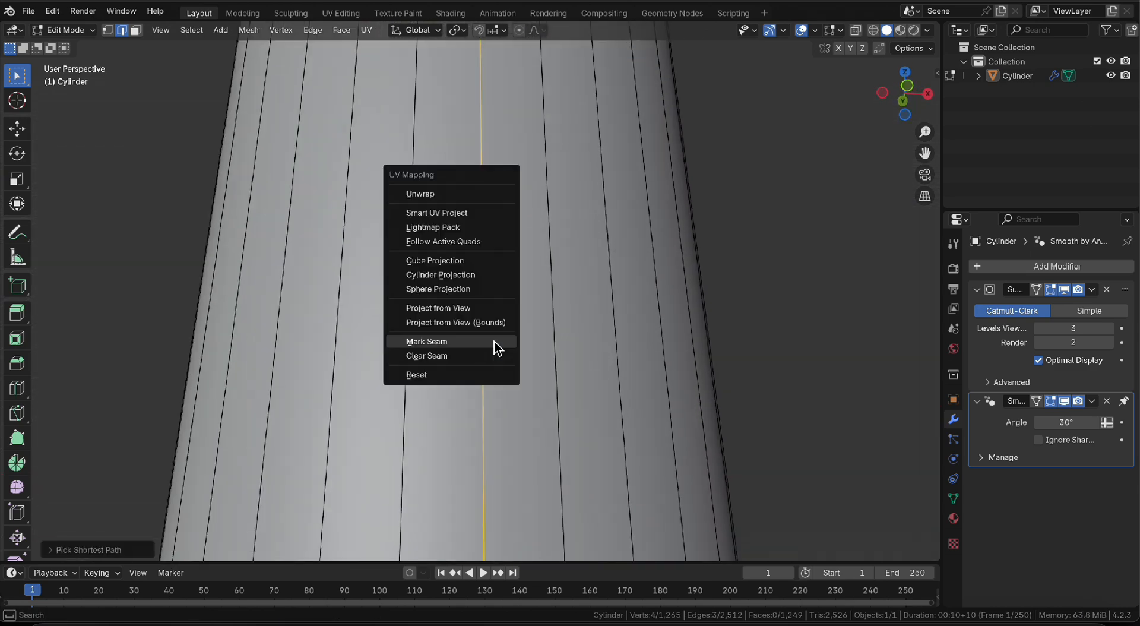
left_click(495, 341)
scroll(534, 339, "down", 4)
scroll(505, 294, "down", 7)
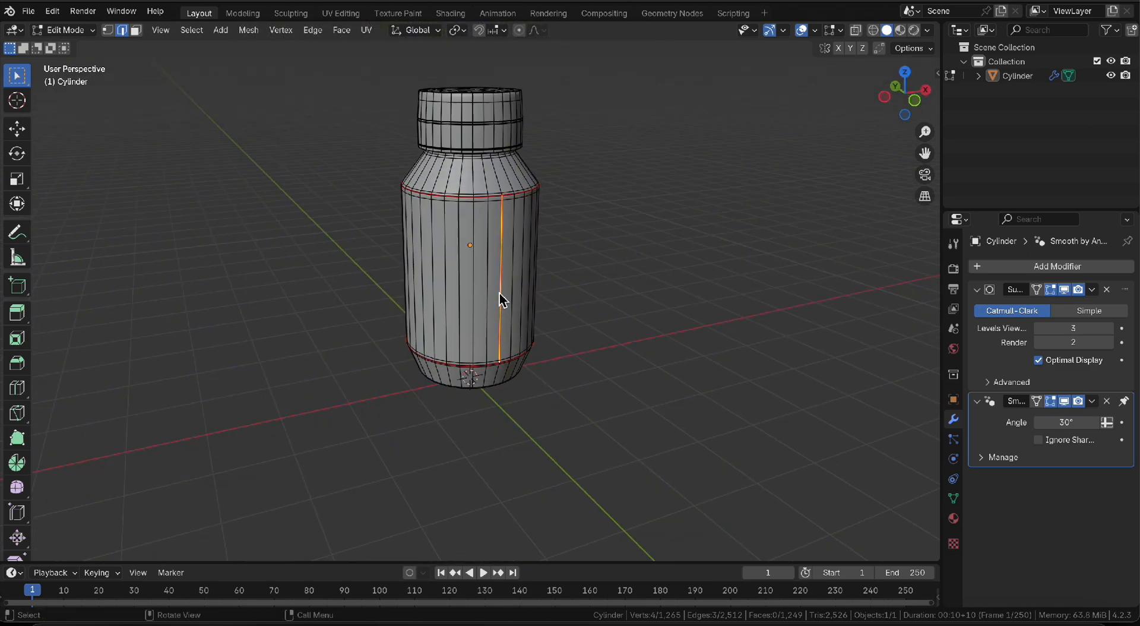
Apply the bottle's rotation and scale
key("Tab")
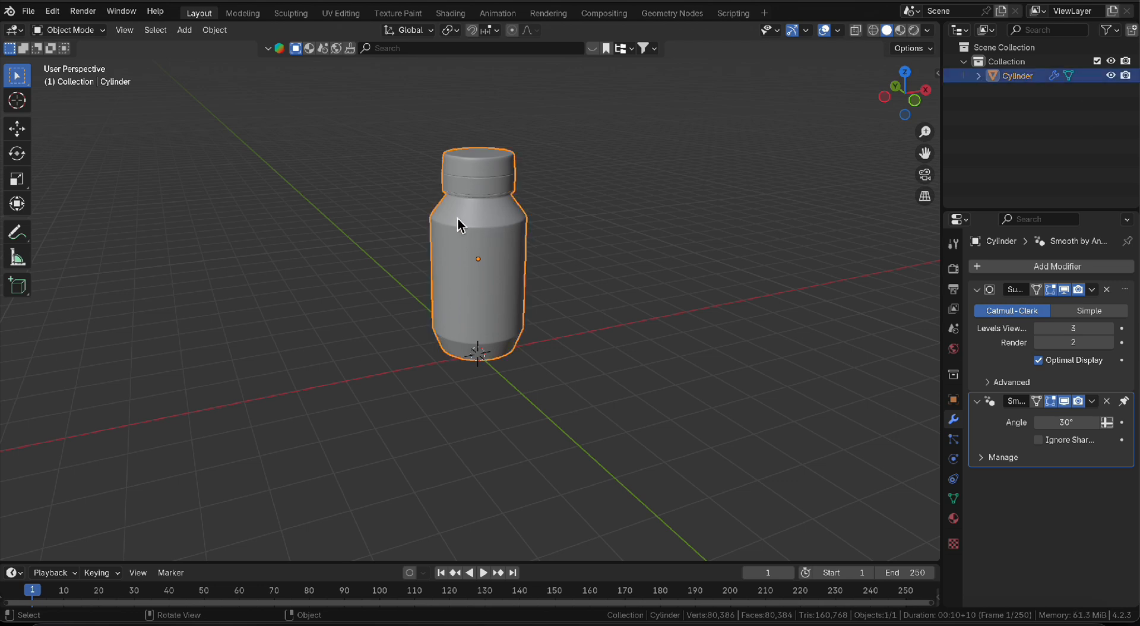
key("ctrl+a")
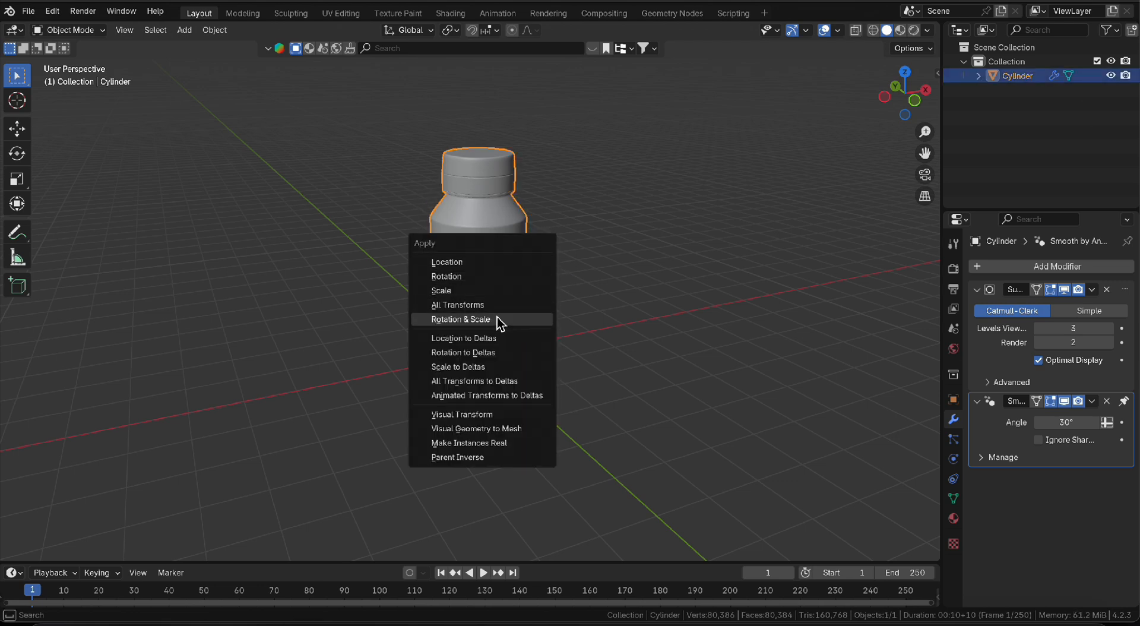
left_click(461, 319)
Unwrap the UVs of the entire bottle mesh and save the file
key("Tab")
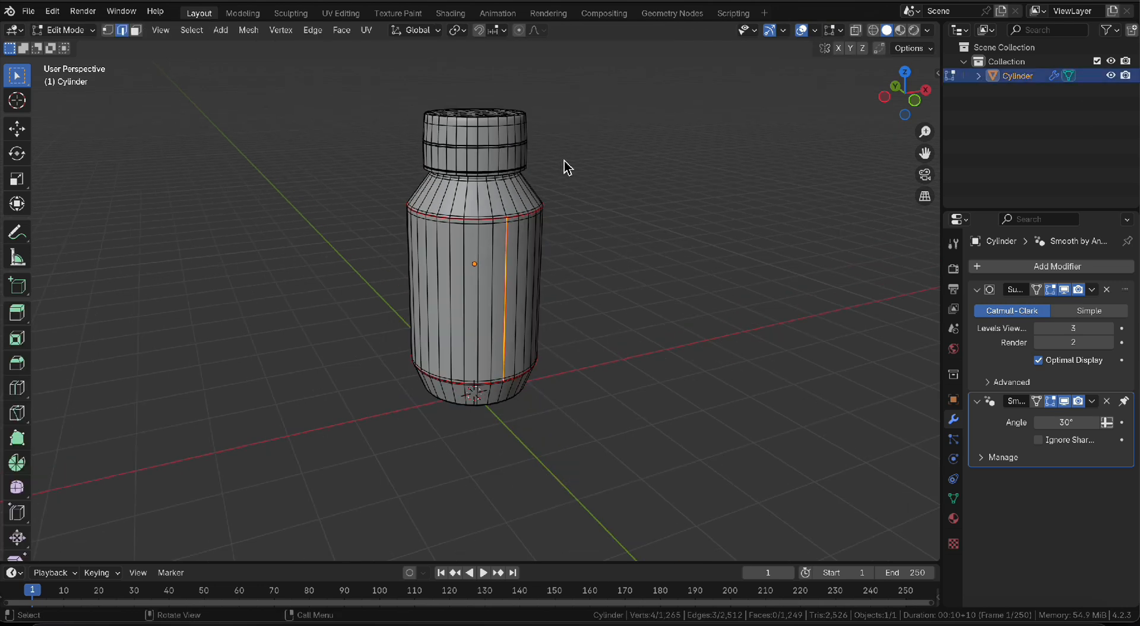
key("a")
key("u")
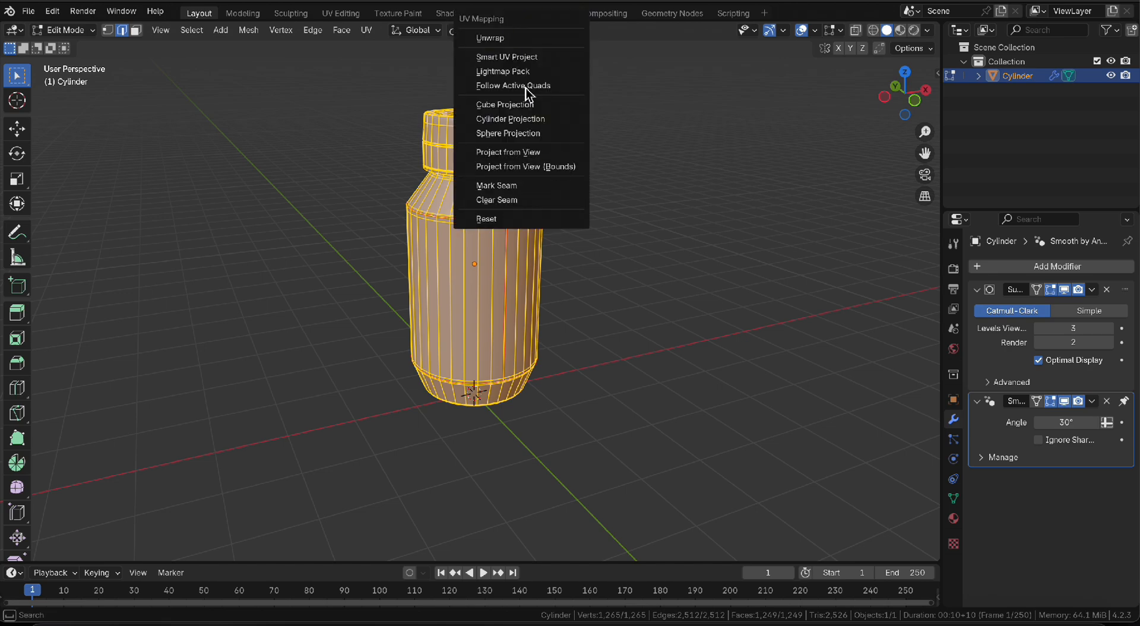
left_click(515, 39)
key("Tab")
middle_click_drag(476, 257, 555, 285)
scroll(455, 293, "down", 4)
key("super+s")
Select the body faces enclosed by the seams and separate them into a new object
key("Tab")
scroll(455, 293, "up", 4)
middle_click_drag(455, 293, 647, 228)
key("3")
left_click(556, 332)
scroll(445, 340, "up", 4)
left_click(480, 261)
key("ctrl+l")
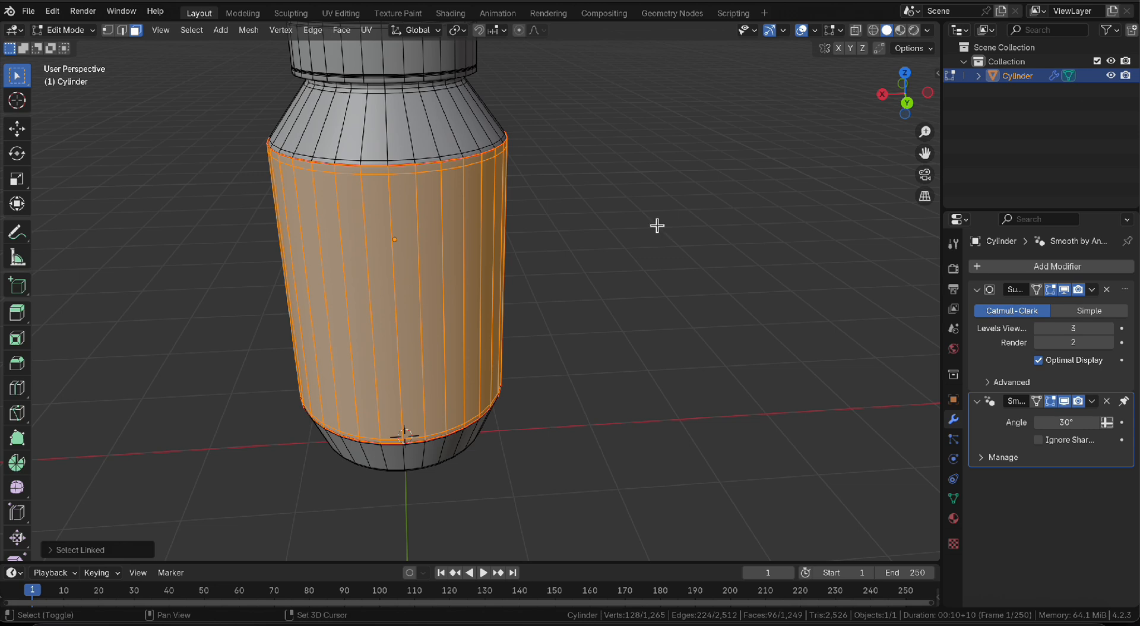
key("p")
left_click(659, 227)
key("Tab")
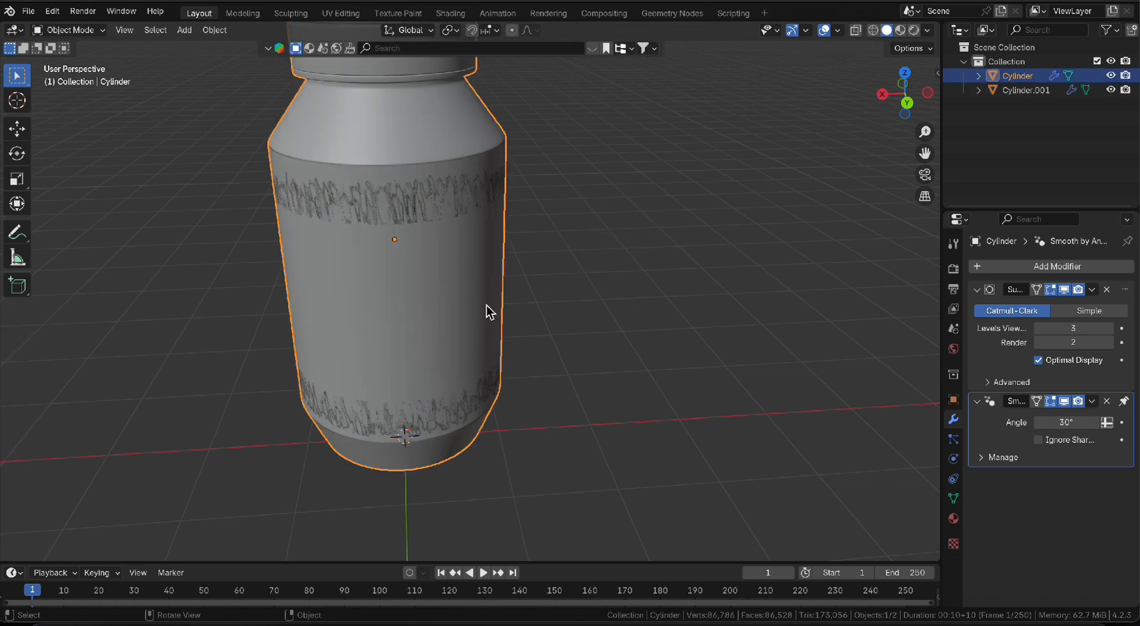
Scale the whole separated body band up slightly to form a label shell, and save the file
key("Tab")
key("a")
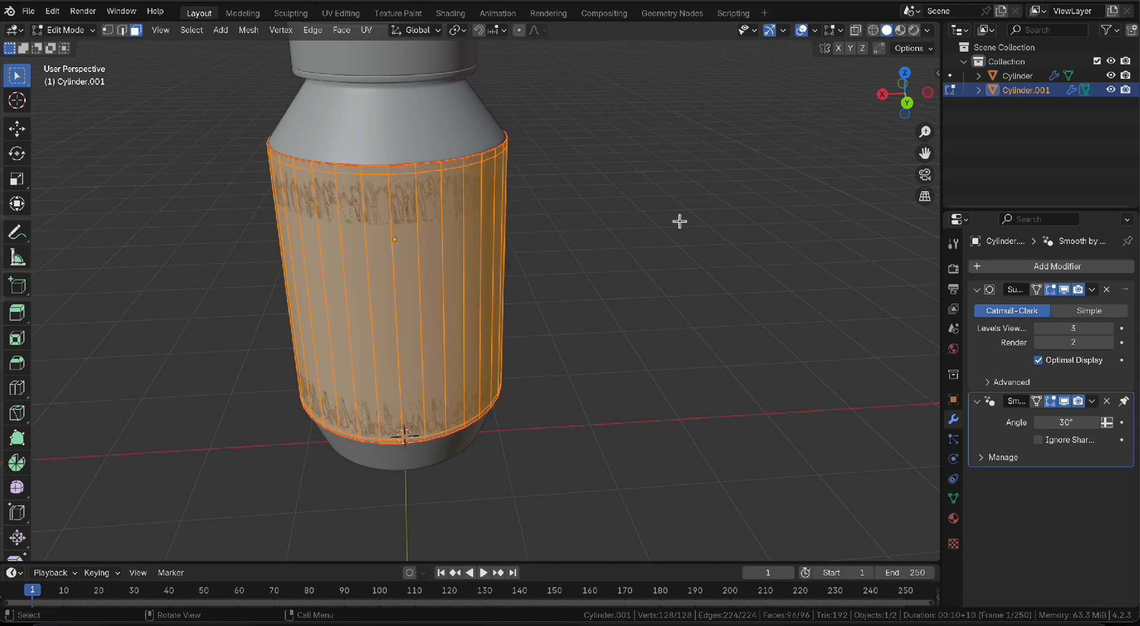
key("s")
left_click(679, 222)
key("Tab")
middle_click_drag(466, 267, 390, 234)
key("ctrl+s")
Switch to Canva in Safari and open the Green Minimalist Organic Food Product Label design
left_click(430, 621)
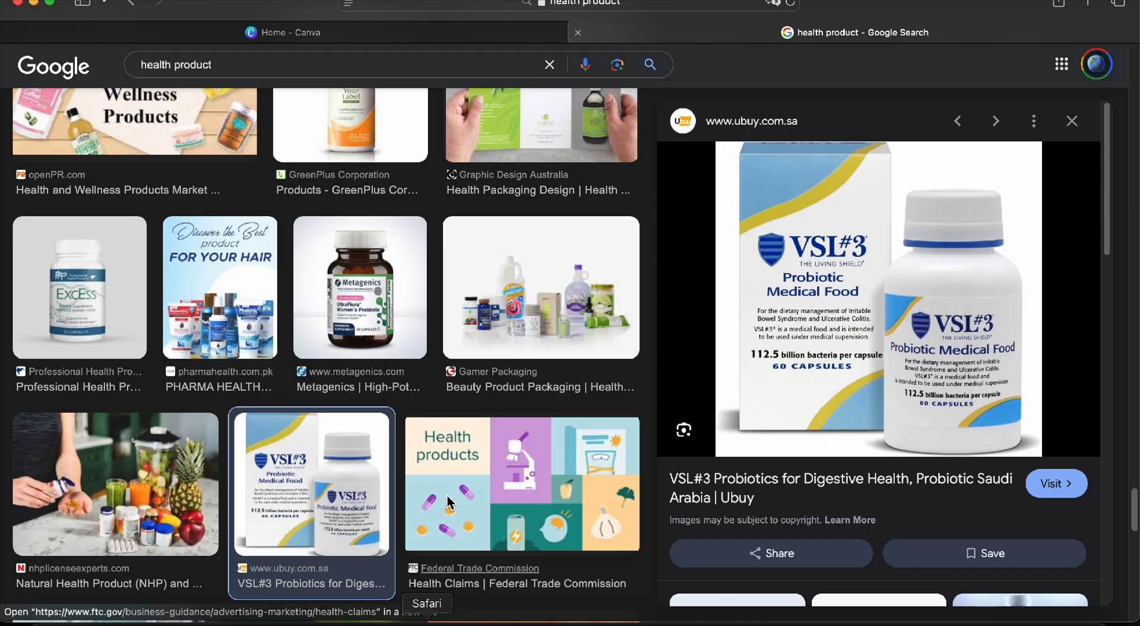
left_click(307, 36)
scroll(524, 397, "down", 7)
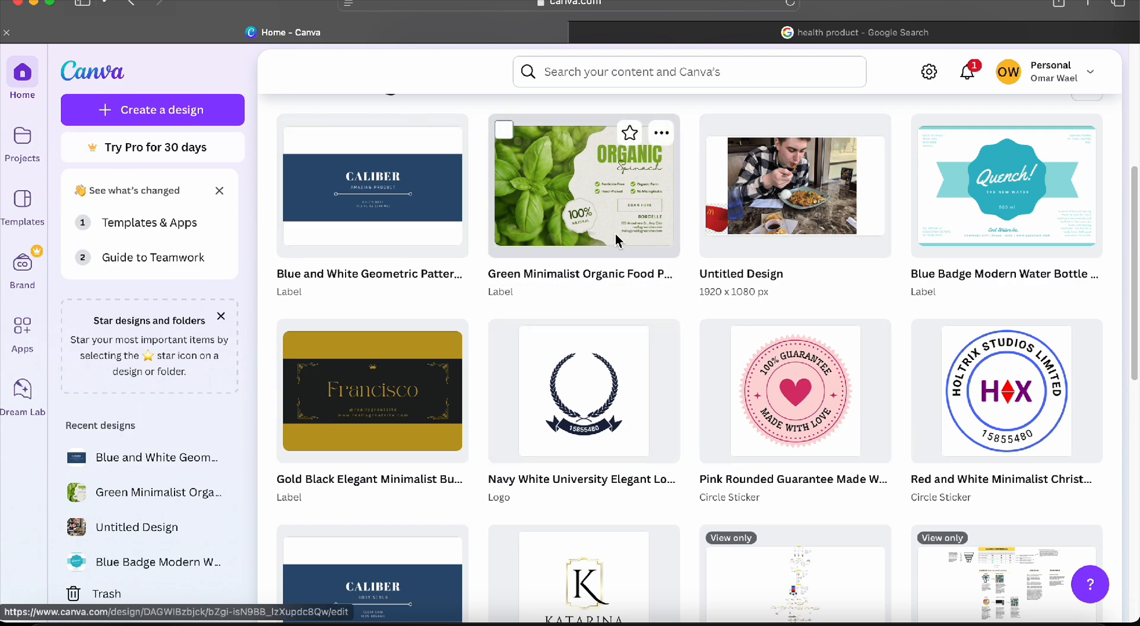
left_click(571, 201)
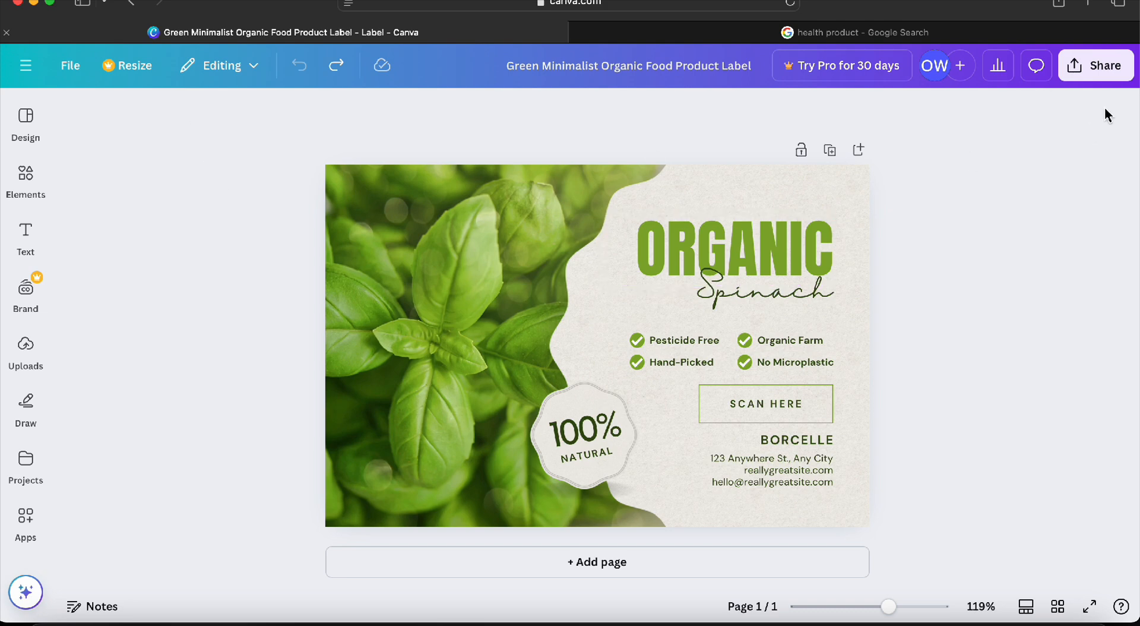
Download the label design as a PNG file
left_click(1099, 74)
left_click(871, 388)
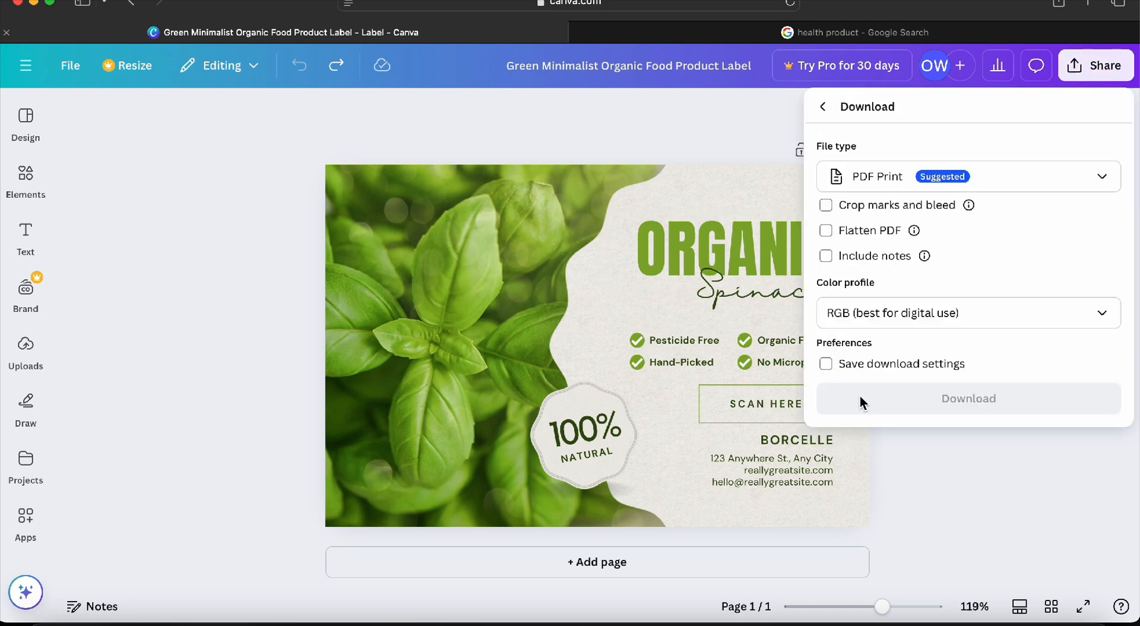
left_click(918, 180)
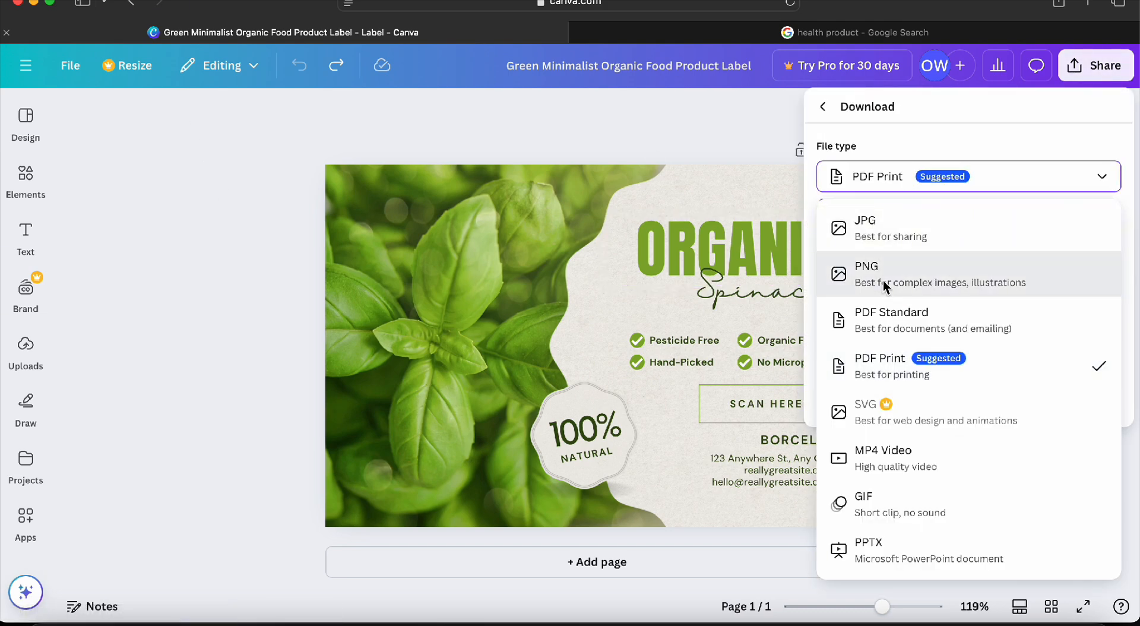
left_click(866, 270)
left_click(923, 423)
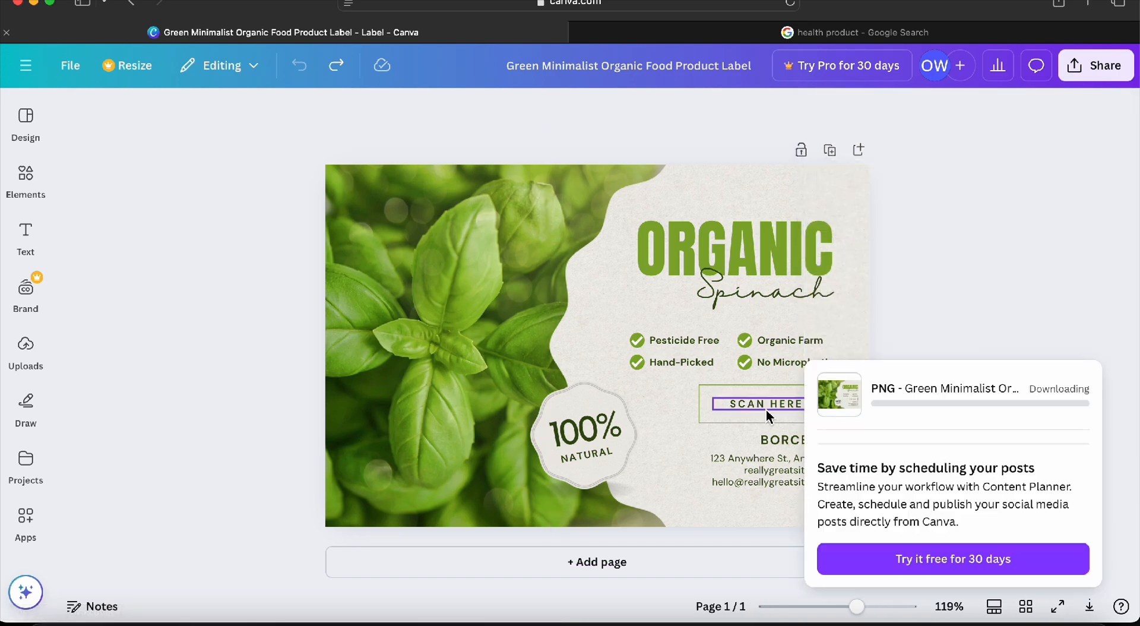
Switch back to Blender and give the label band a new material with an Image Texture as its base color
key("ctrl+Up")
left_click(436, 332)
middle_click_drag(471, 272, 480, 239)
left_click(952, 520)
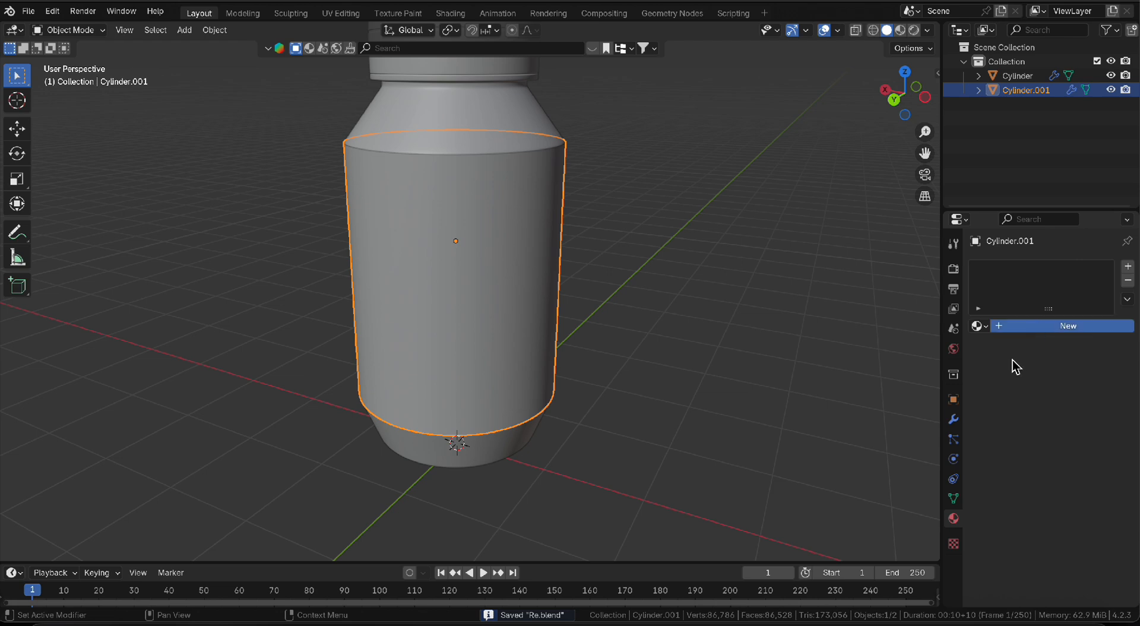
left_click(1063, 326)
left_click(1040, 414)
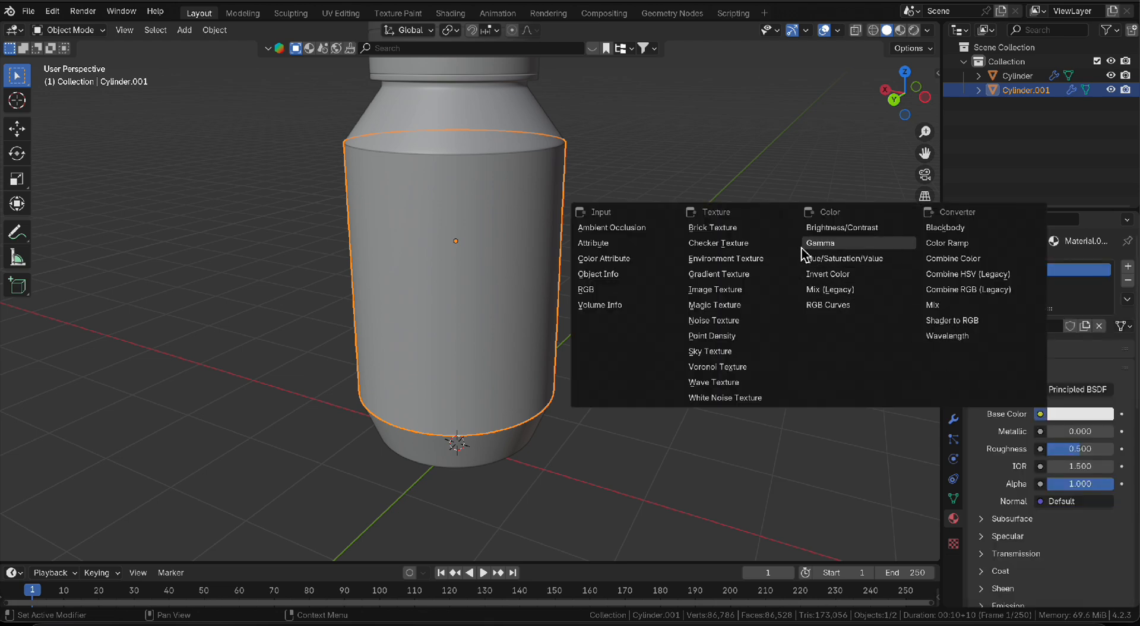
left_click(717, 291)
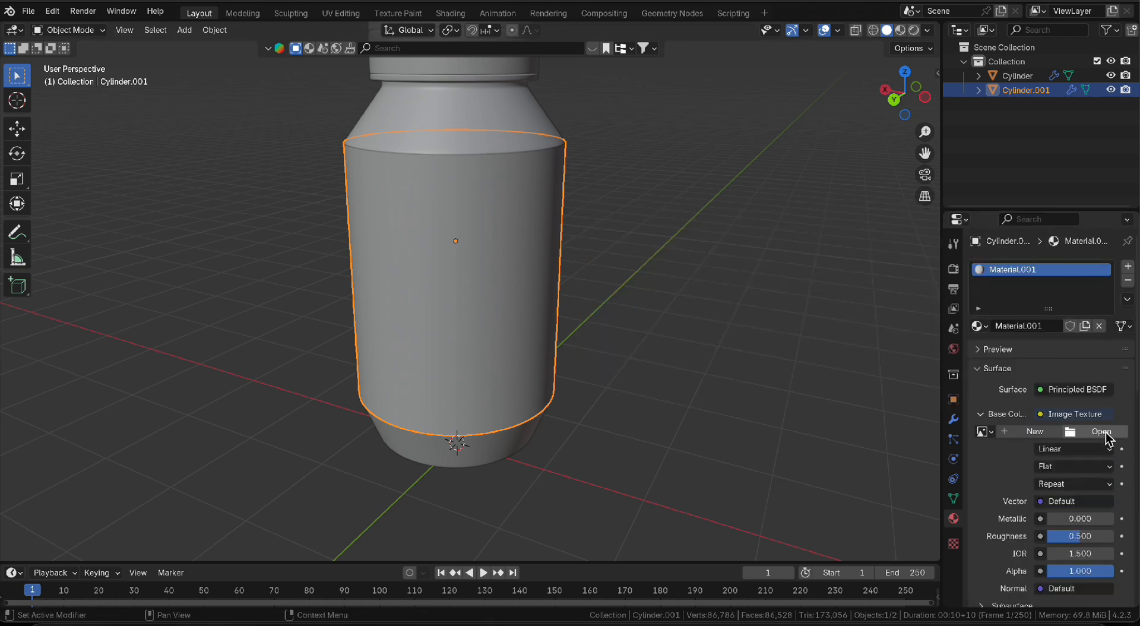
Load Green Minimalist Organic Food Product Label.png into the texture, show the bottle in Material Preview, and save the file
left_click(1105, 433)
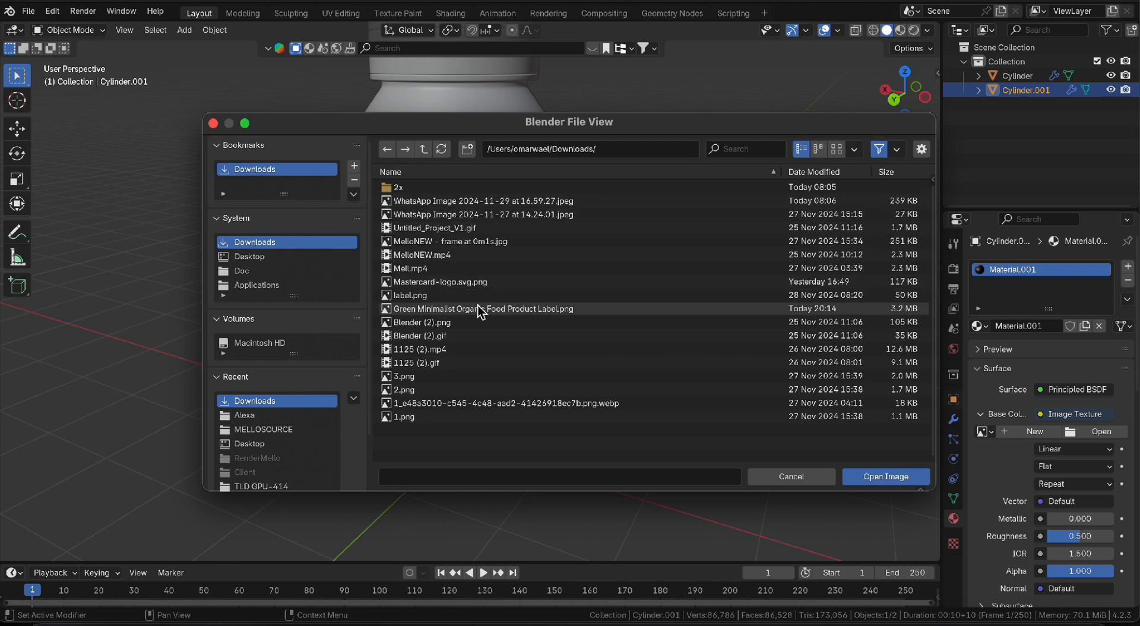
left_click(478, 306)
left_click(880, 477)
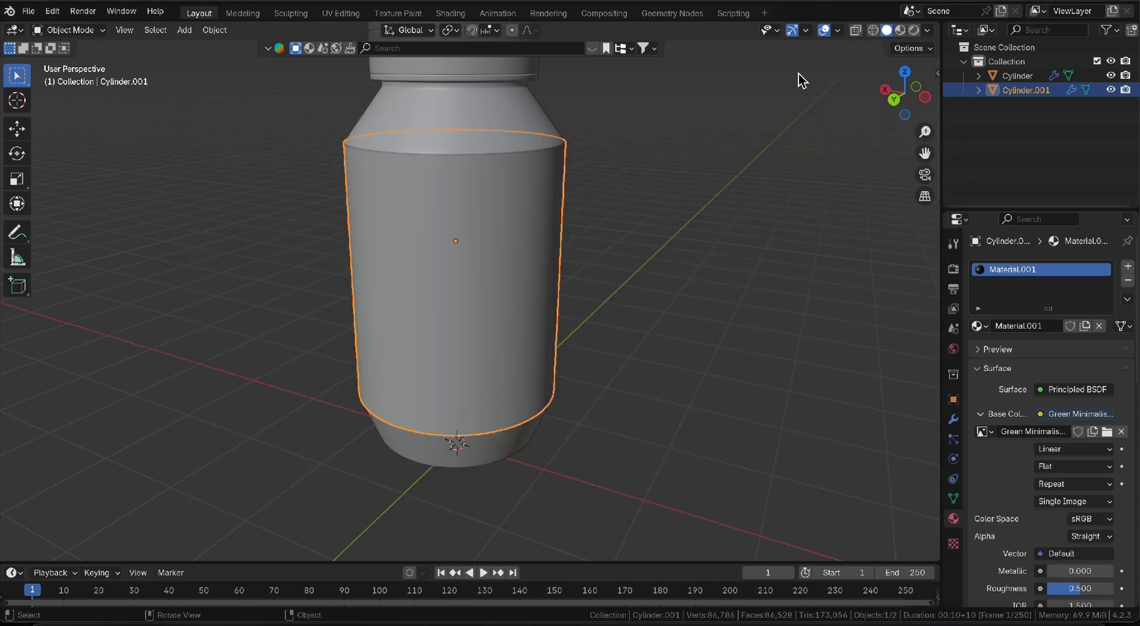
left_click(900, 31)
key("ctrl+s")
middle_click_drag(689, 218, 355, 305)
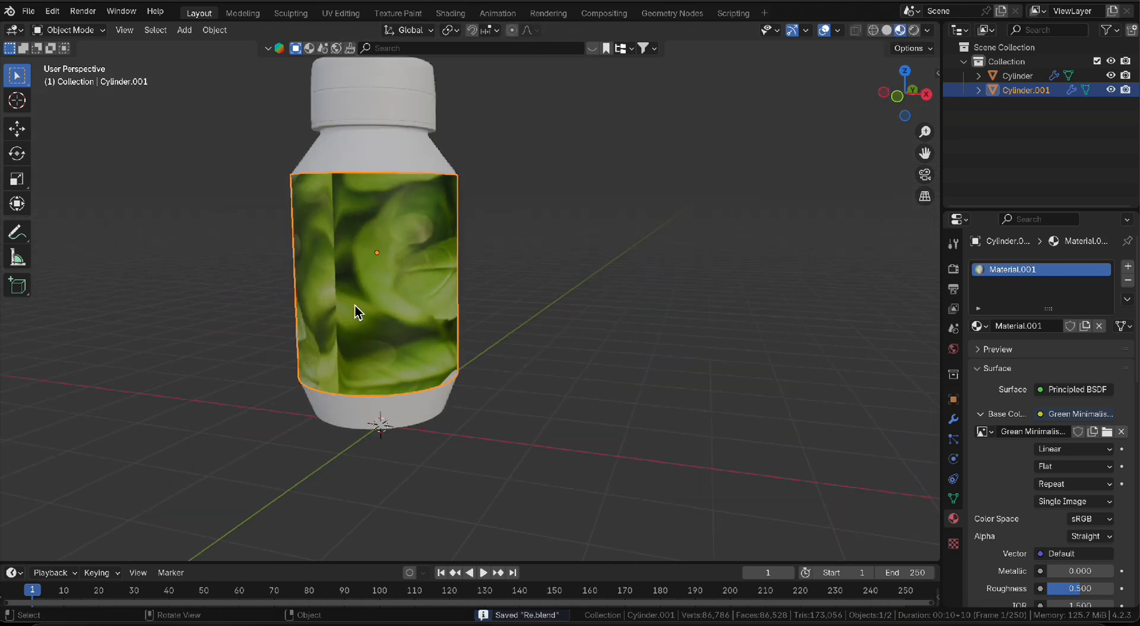
Open the label band's mesh in the UV Editing workspace and rotate its UV island by 90 degrees
key("Tab")
scroll(357, 305, "up", 3)
middle_click_drag(420, 328, 427, 297)
key("Tab")
scroll(406, 306, "down", 3)
left_click(340, 13)
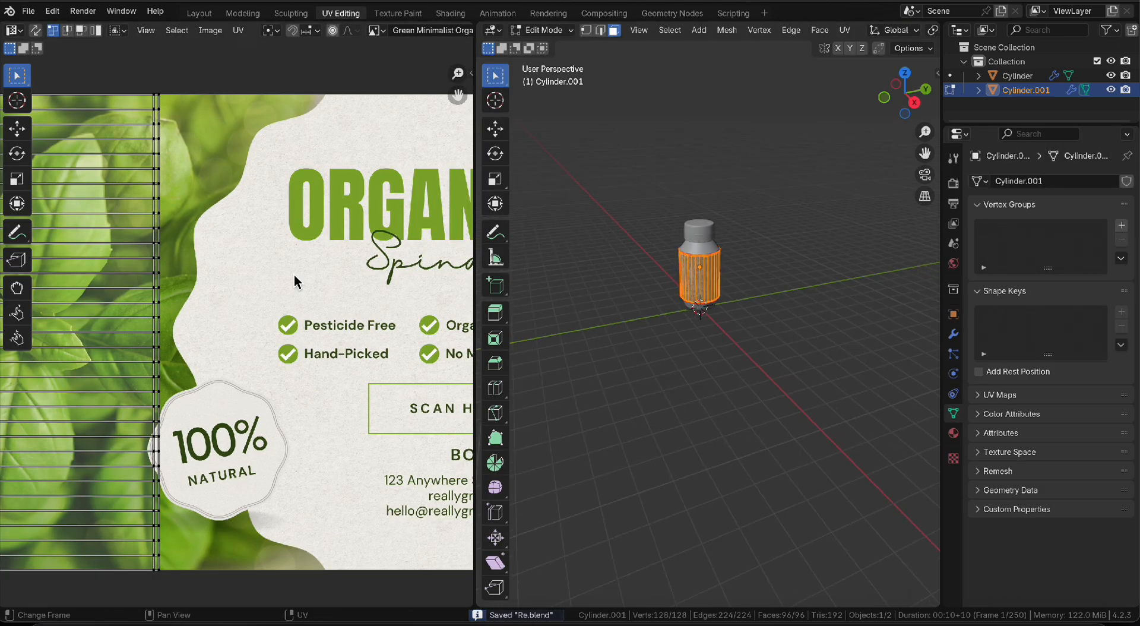
scroll(296, 285, "down", 3)
scroll(291, 290, "up", 1)
scroll(279, 292, "up", 1)
scroll(293, 294, "down", 2)
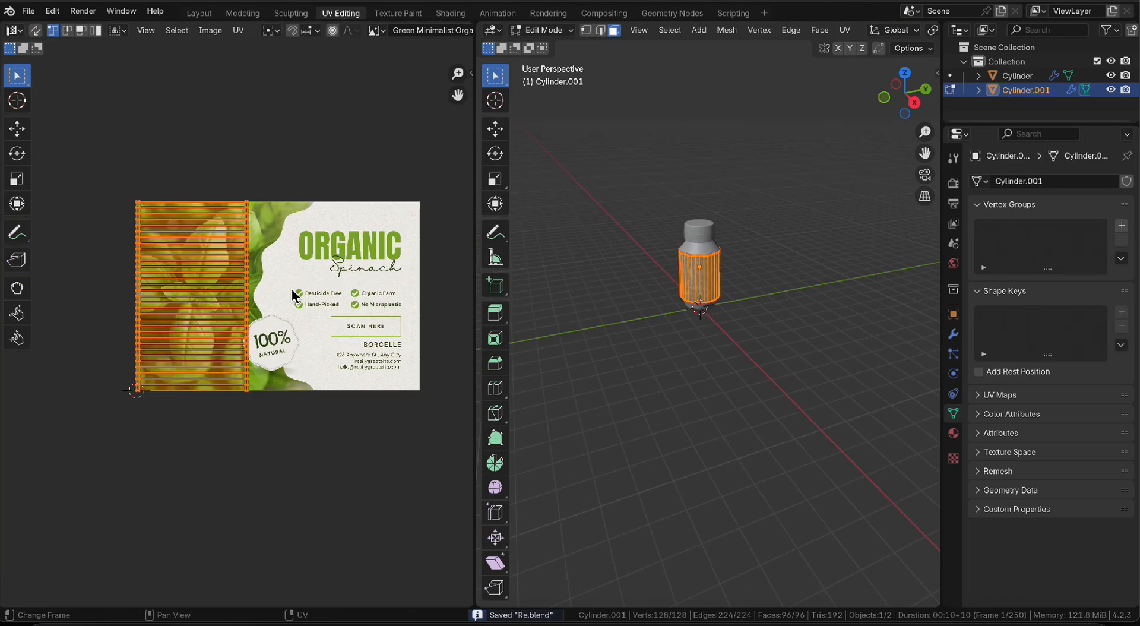
type("r90")
key("Return")
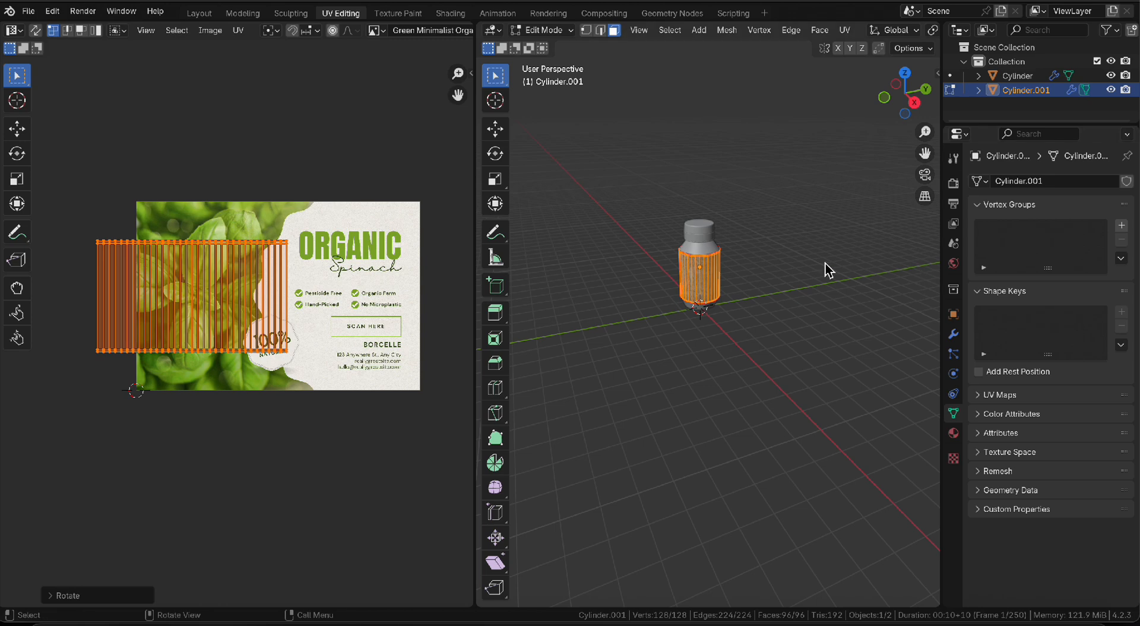
Move the UV island along X over the label image, scale it up to span the image's full width, and save the file
left_click(801, 365)
scroll(729, 291, "up", 7)
mouse_move(631, 206)
middle_mouse_down()
mouse_move(735, 232)
mouse_move(843, 237)
middle_mouse_up()
scroll(232, 269, "down", 1)
key("g")
key("x")
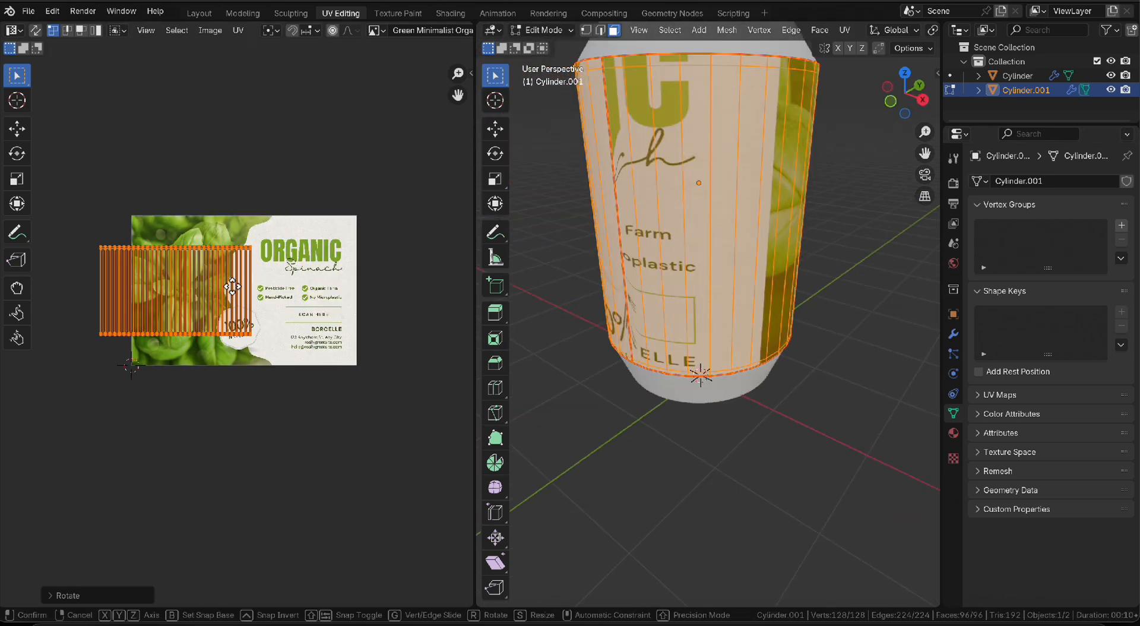
left_click(299, 305)
key("s")
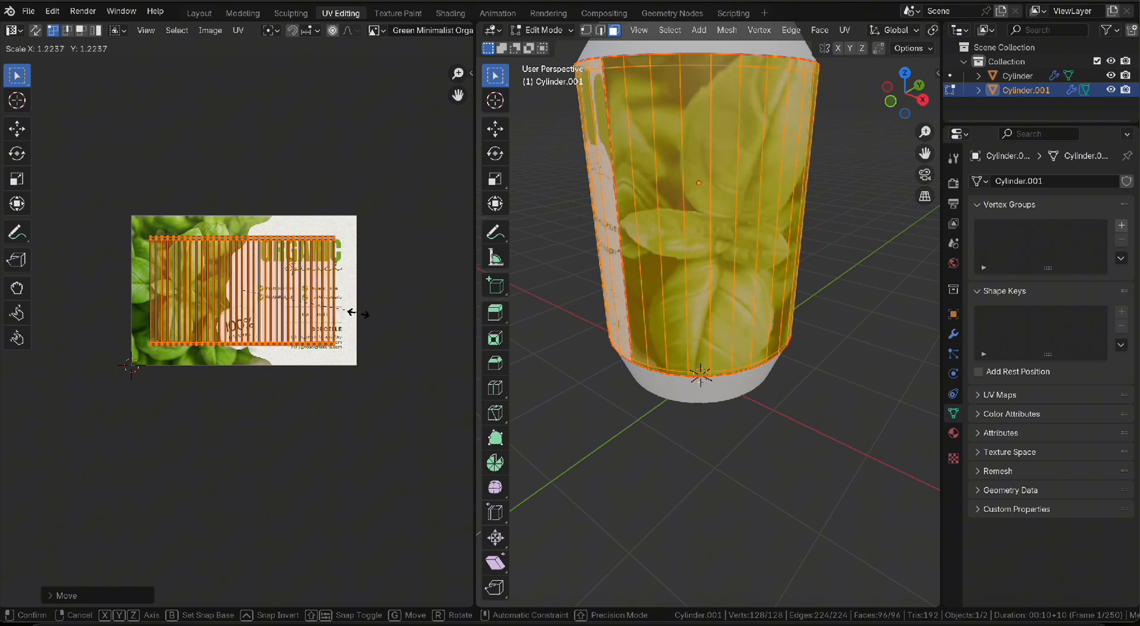
left_click(386, 320)
key("Tab")
middle_click_drag(659, 298, 660, 333)
key("ctrl+s")
Try scaling the label's UV island uniformly beyond the image edges, check it on the bottle, and undo the scaling
key("Tab")
scroll(351, 268, "up", 1)
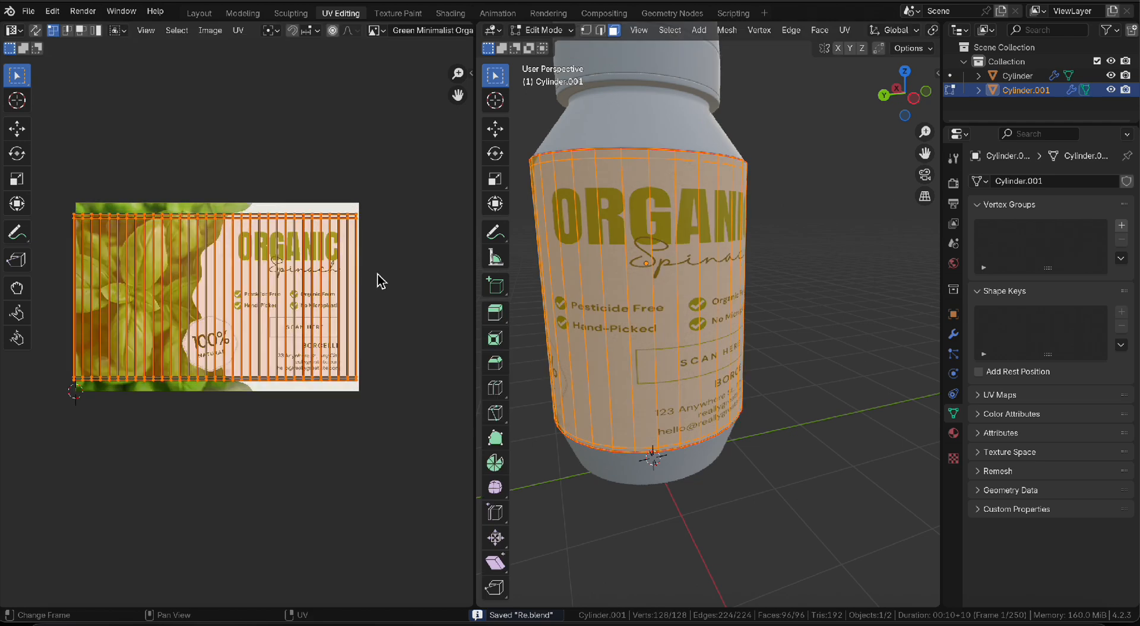
key("s")
key("y")
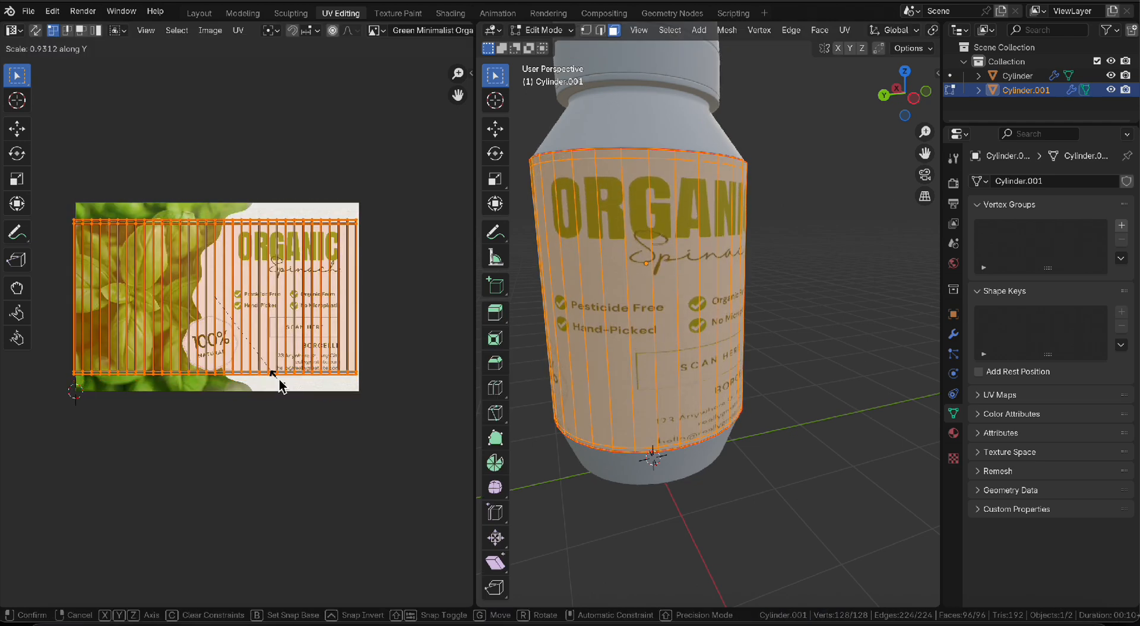
key("y")
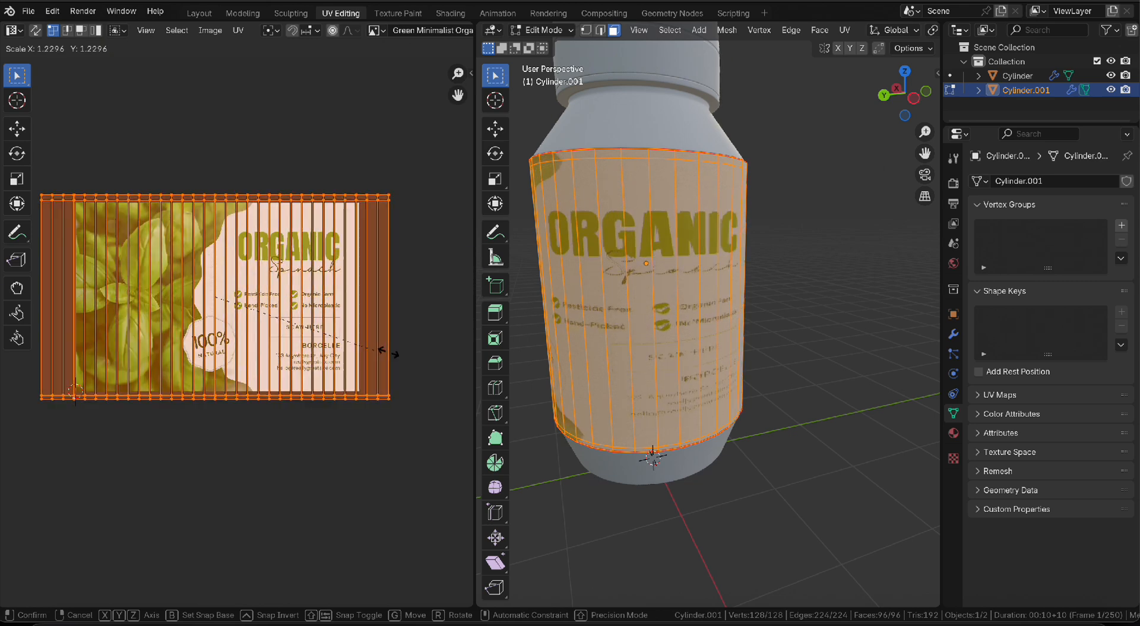
left_click(537, 373)
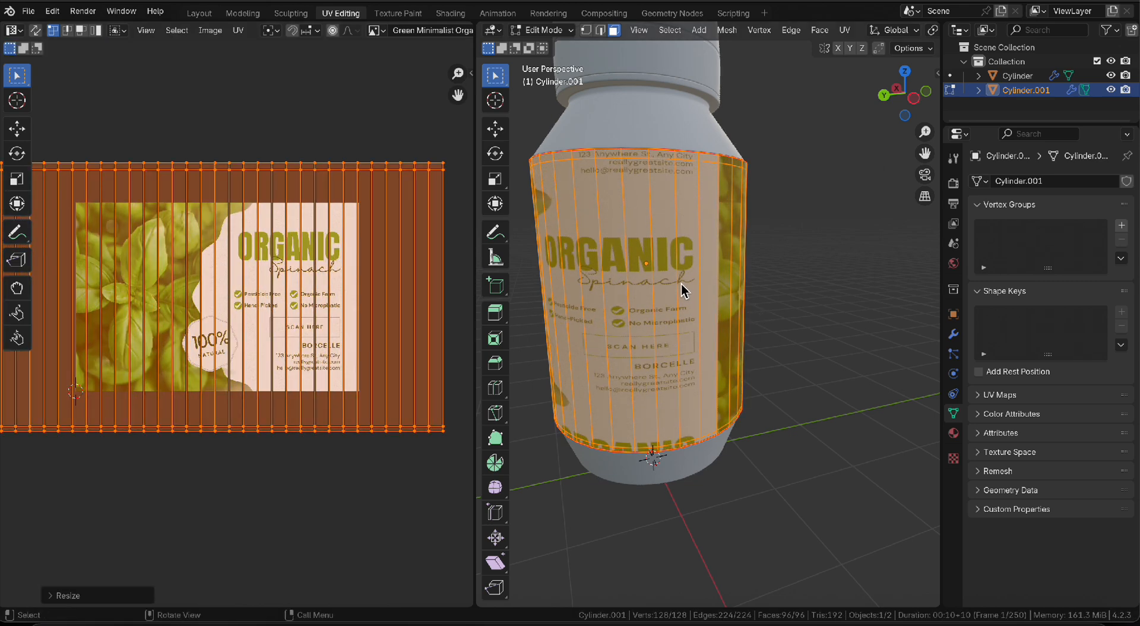
key("Tab")
middle_click_drag(574, 329, 644, 297)
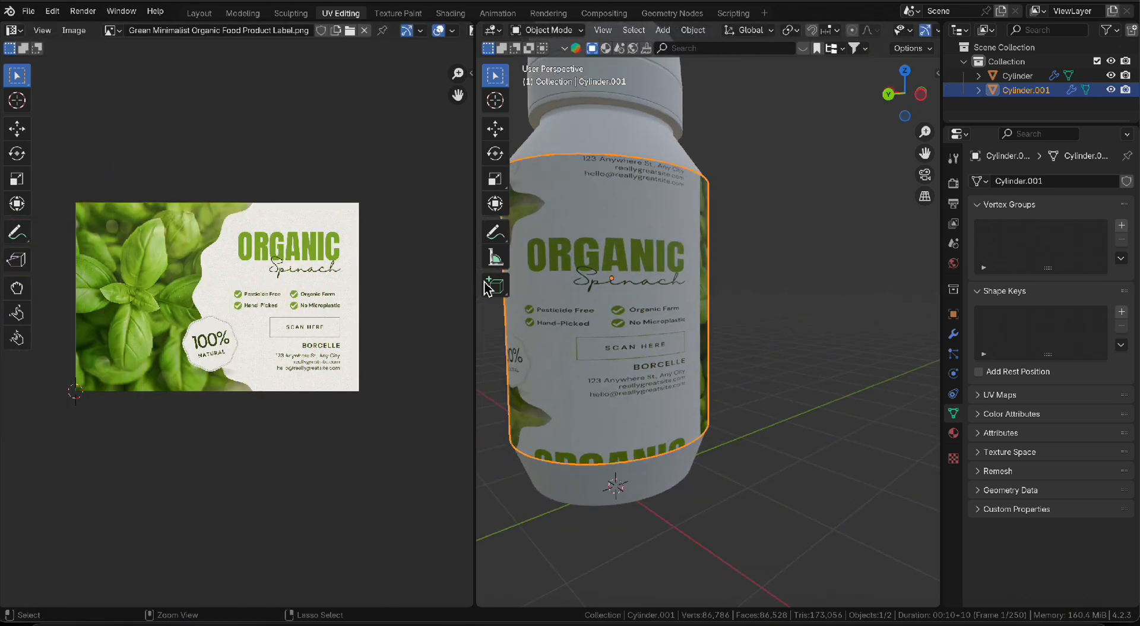
key("ctrl+z")
key("ctrl+z")
Stretch the UV island along X past the image edges so the ORGANIC artwork fits the bottle's front, and save the file
key("s")
key("x")
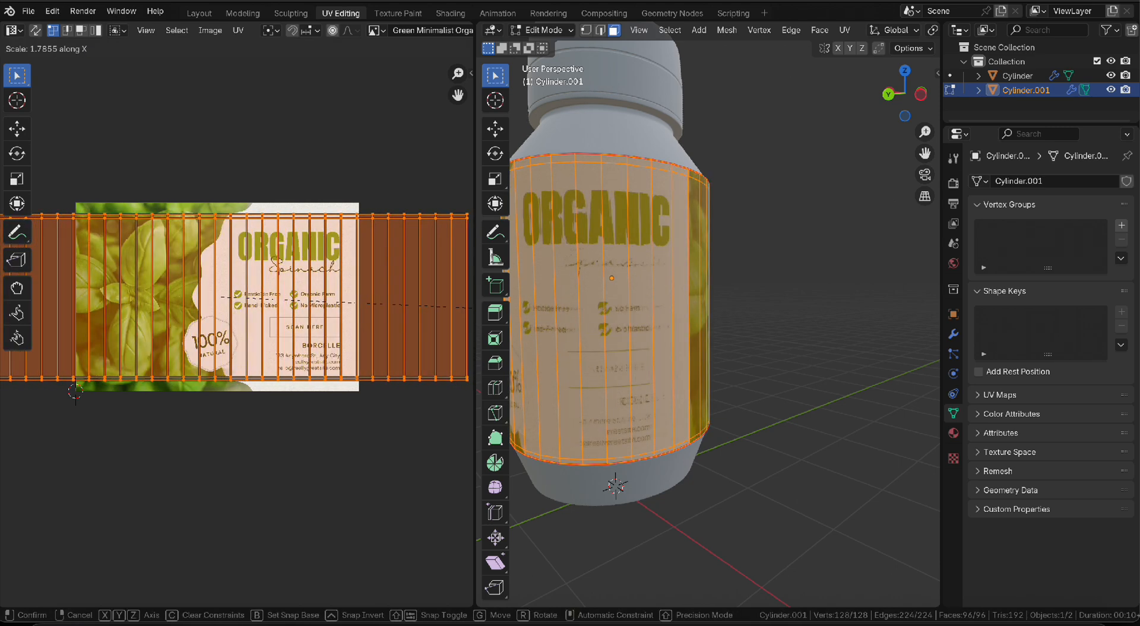
left_click(451, 309)
key("Tab")
middle_click_drag(604, 327, 679, 348)
scroll(605, 382, "down", 1)
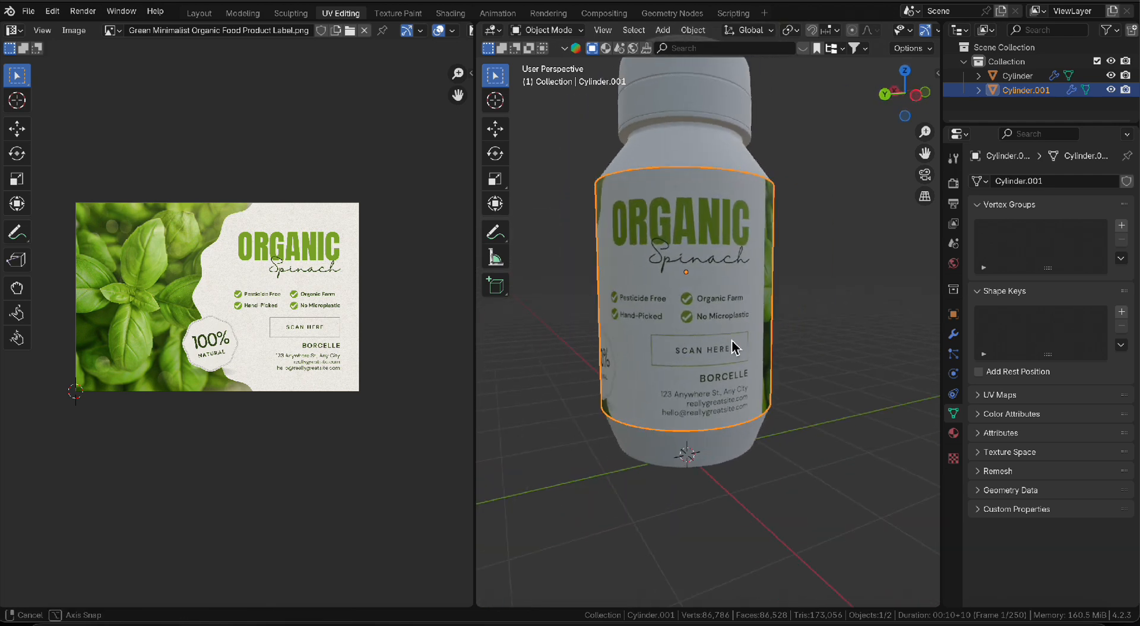
scroll(680, 348, "up", 4)
key("ctrl+s")
Narrow the label's UV island slightly along X and check the label from several sides of the bottle
key("Tab")
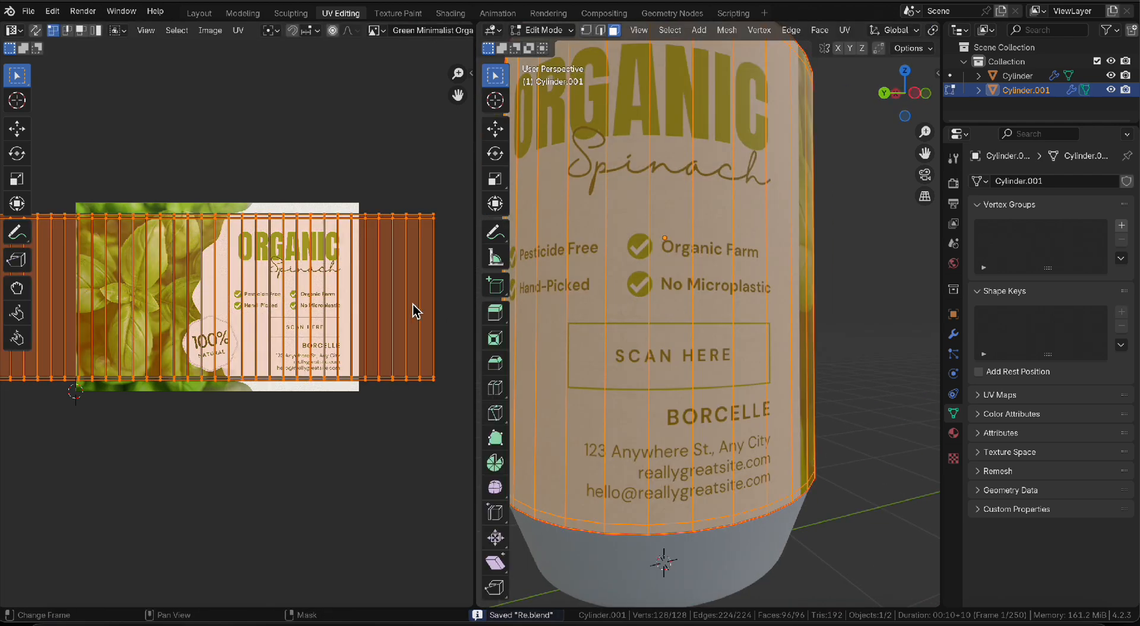
key("s")
key("x")
left_click(380, 303)
key("Tab")
scroll(628, 348, "down", 5)
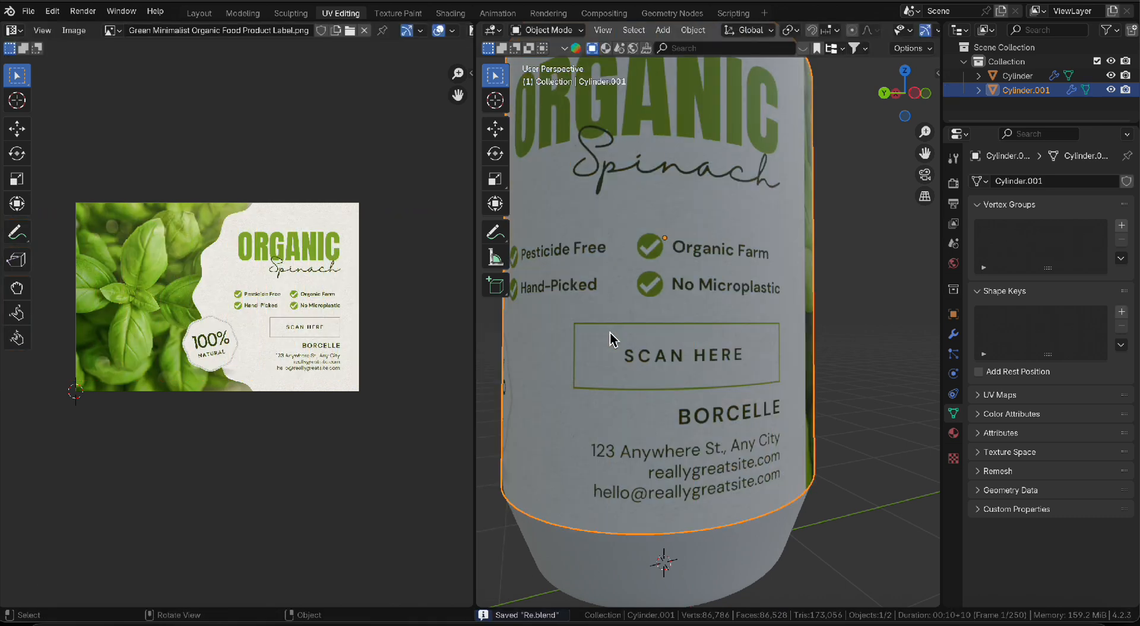
scroll(630, 350, "down", 2)
left_click(641, 445)
scroll(625, 235, "up", 3)
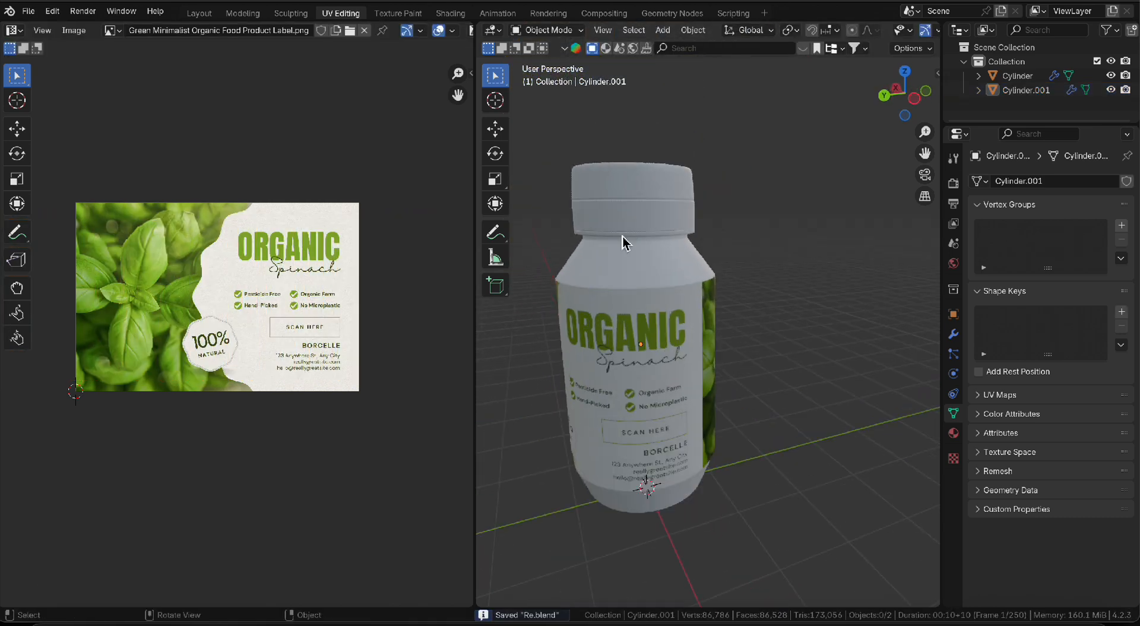
middle_click_drag(626, 235, 572, 310)
scroll(642, 314, "up", 5)
middle_click_drag(641, 321, 715, 251)
scroll(715, 252, "down", 5)
Give the bottle body a new material with a roughness of 0.107
left_click(711, 212)
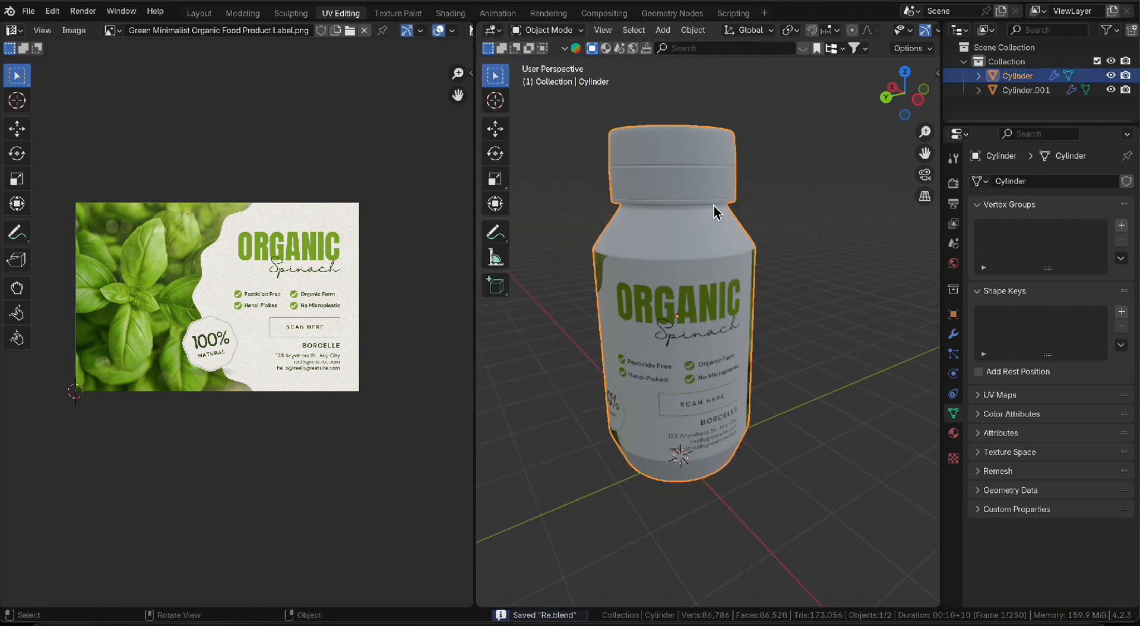
left_click(954, 433)
left_click(1045, 245)
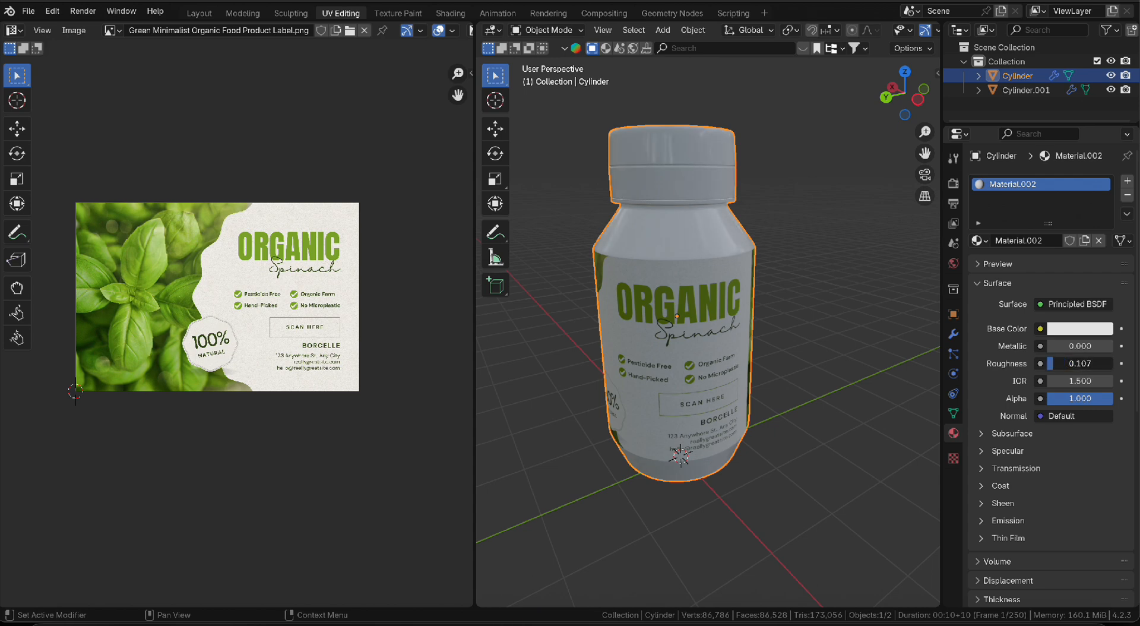
Set the label material's roughness to 0.083, save the file, and inspect the glossy bottle
left_click(718, 307)
key("ctrl+s")
scroll(1068, 425, "down", 2)
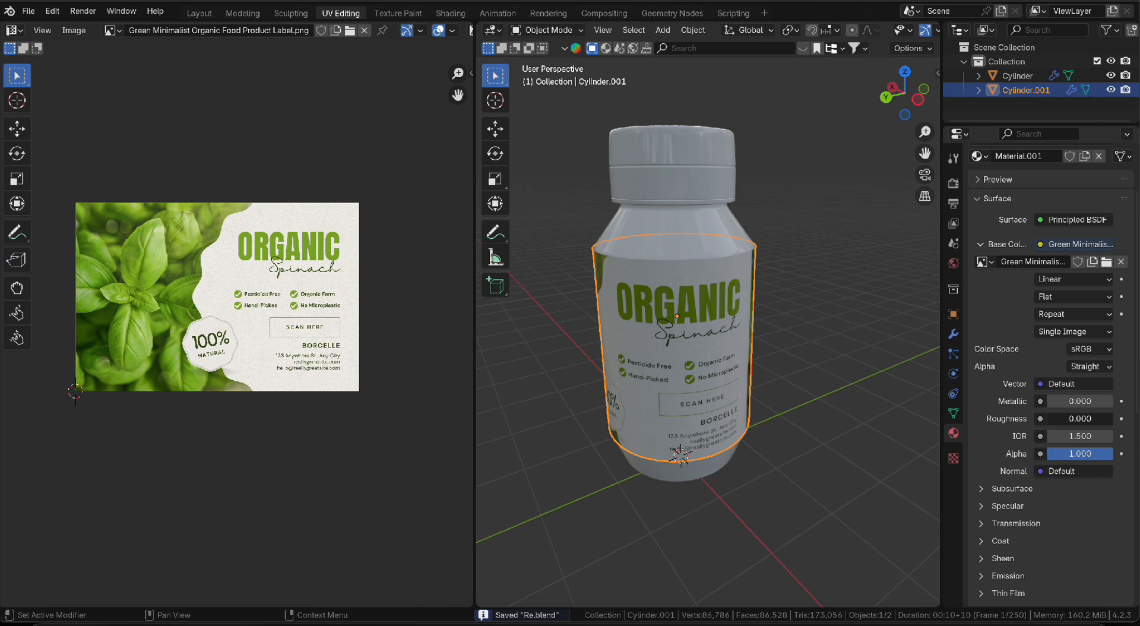
mouse_move(1067, 407)
left_mouse_down()
mouse_move(1090, 406)
mouse_move(1065, 401)
left_mouse_up()
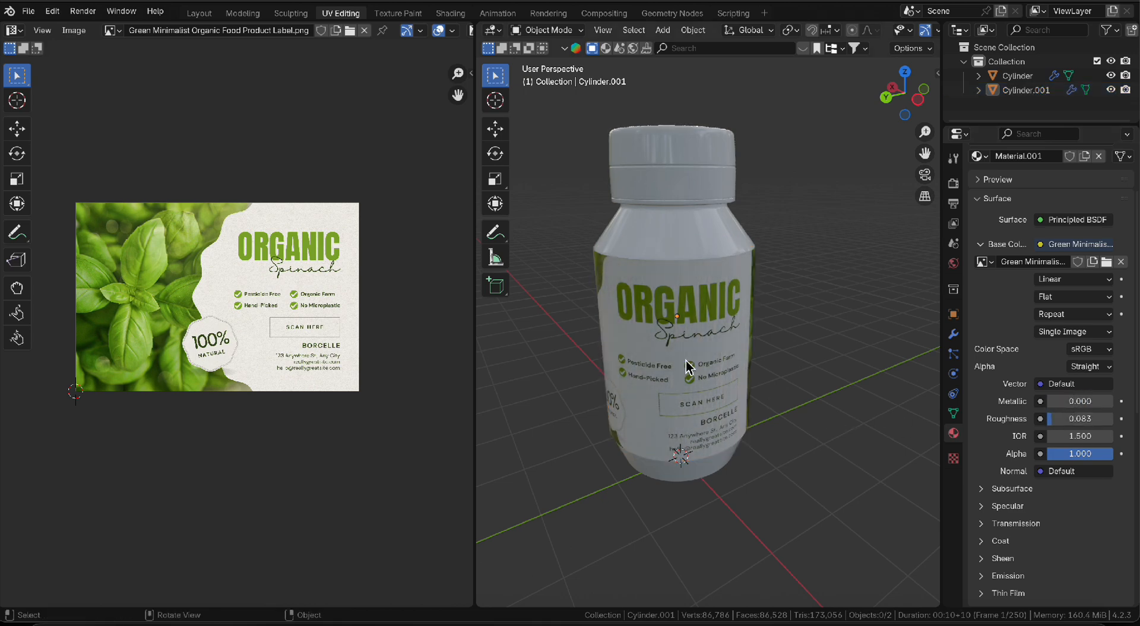
scroll(689, 367, "up", 4)
scroll(669, 319, "down", 6)
key("ctrl+s")
middle_click_drag(802, 446, 753, 481)
scroll(664, 310, "up", 3)
mouse_move(664, 310)
middle_mouse_down()
mouse_move(682, 394)
mouse_move(678, 301)
middle_mouse_up()
scroll(677, 302, "down", 1)
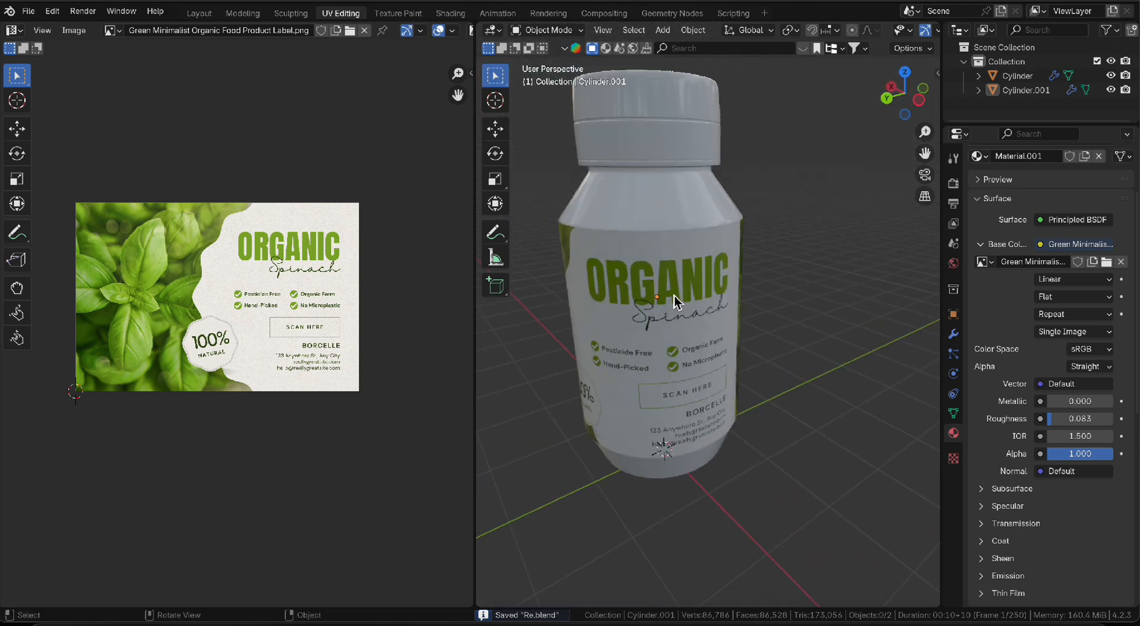
Enter Edit Mode on the bottle and select two face loops around the cap's bottom rim
scroll(675, 302, "down", 2)
left_click(683, 259)
key("Tab")
scroll(689, 261, "up", 6)
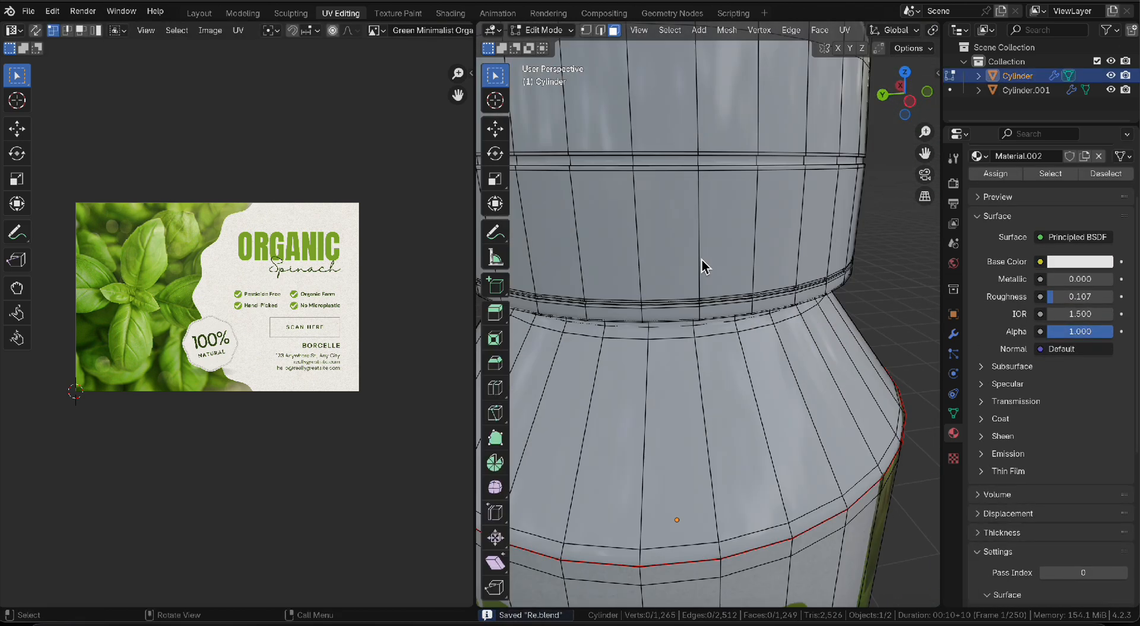
scroll(703, 262, "up", 3)
scroll(706, 358, "up", 3)
mouse_move(707, 359)
middle_mouse_down()
mouse_move(718, 324)
mouse_move(715, 346)
mouse_move(706, 302)
mouse_move(713, 399)
mouse_move(711, 356)
mouse_move(682, 363)
mouse_move(725, 376)
mouse_move(696, 361)
middle_mouse_up()
scroll(703, 336, "up", 2)
left_click(707, 352, "alt")
scroll(696, 361, "up", 2)
left_click(699, 355, "alt+shift")
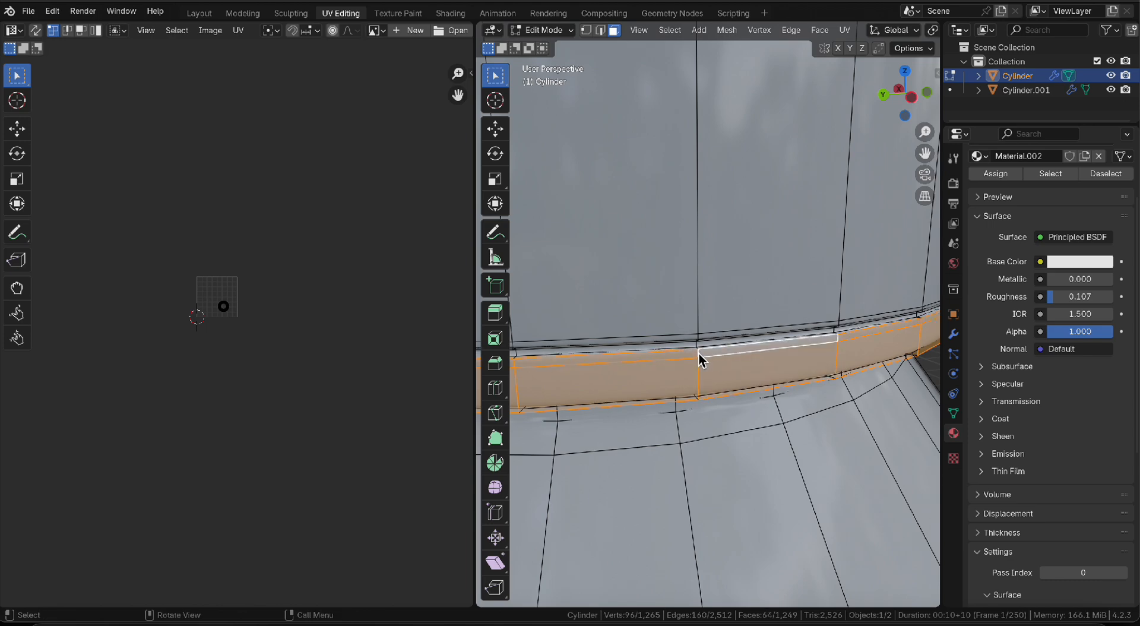
Add the adjoining thin face loops above to the selection so the whole lower band of the cap is selected
scroll(683, 332, "down", 4)
scroll(687, 362, "up", 4)
scroll(694, 350, "up", 3)
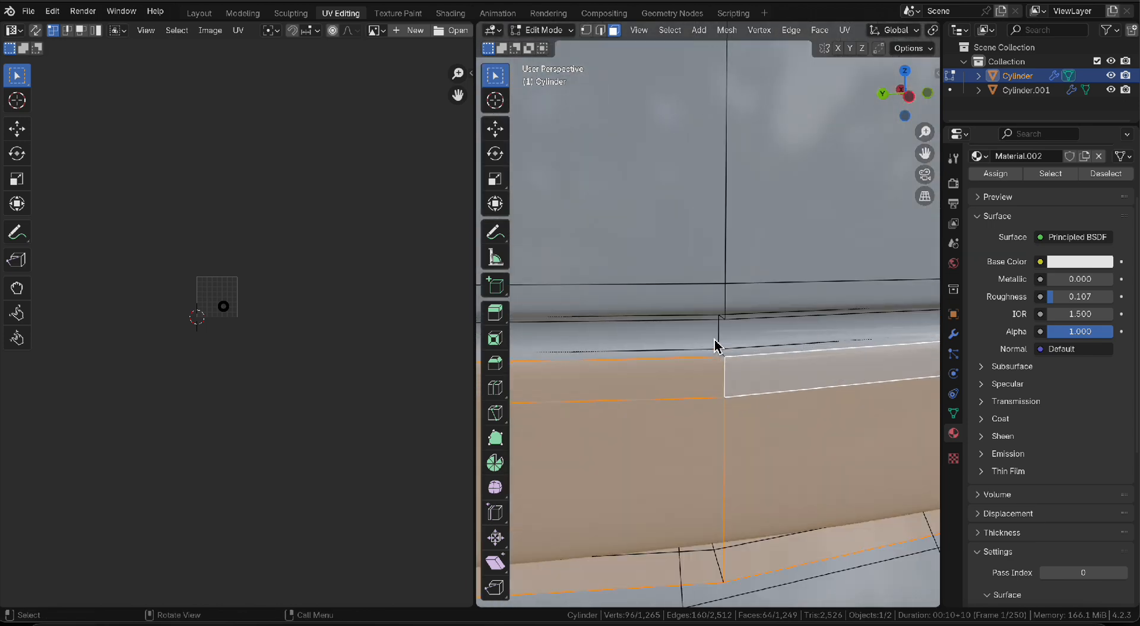
key("e")
left_click(726, 334, "alt+shift")
middle_click_drag(726, 335, 746, 244)
left_click(734, 252, "alt+shift")
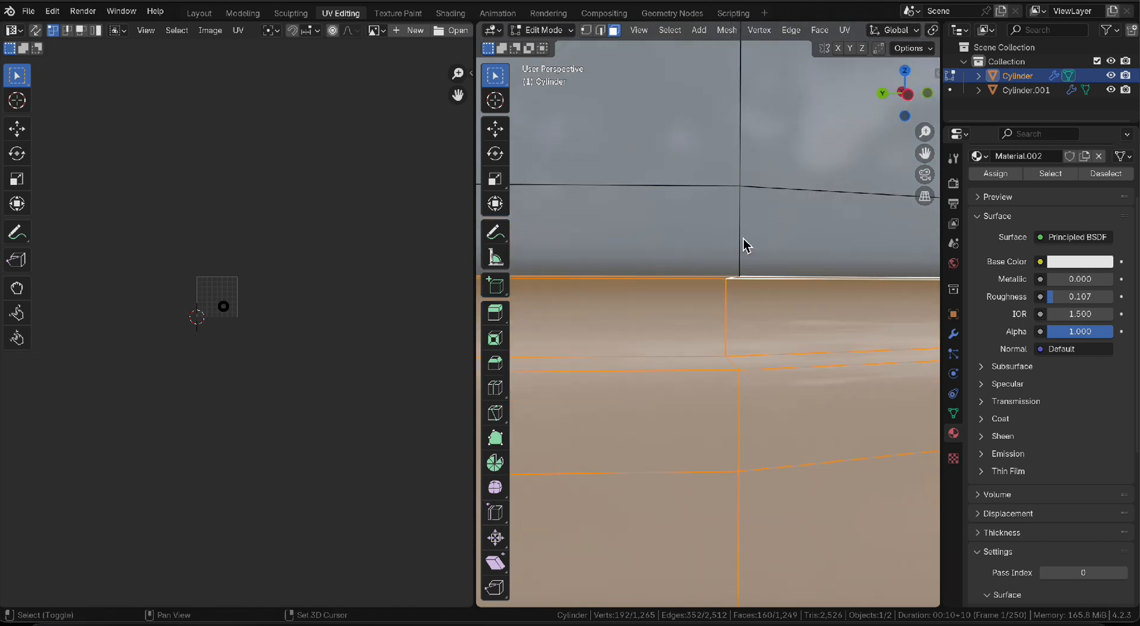
left_click(742, 255, "alt+shift")
scroll(736, 287, "down", 5)
scroll(781, 347, "down", 3)
scroll(1109, 186, "up", 3)
Assign a new material in a second slot to the selected cap band and color it blue with hue 0.671, saturation 1 and value 0.8
left_click(1128, 185)
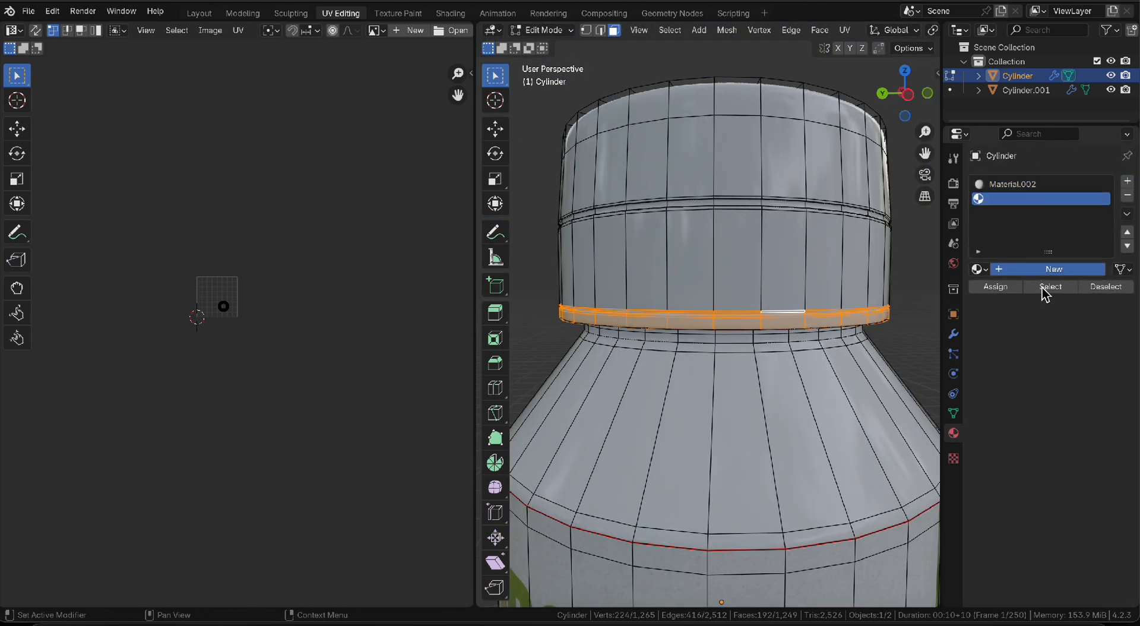
left_click(1039, 270)
left_click(1074, 379)
left_click(1074, 379)
left_click(1086, 192)
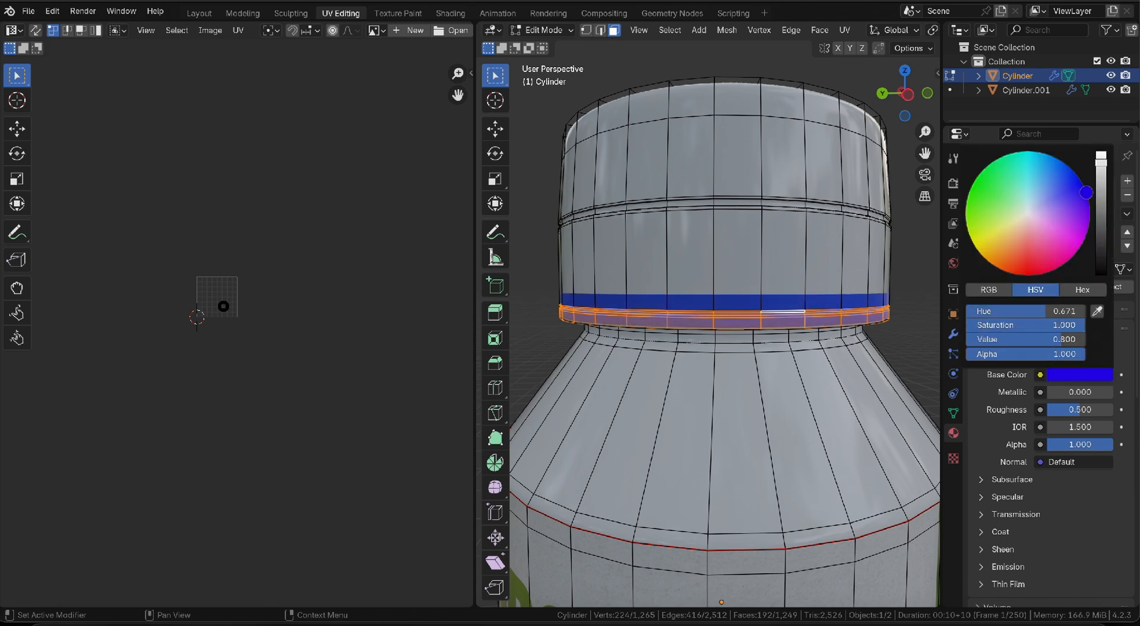
key("Tab")
Set UV Smooth in the bottle's Subdivision modifier to Keep Corners, Junctions, Concave
scroll(743, 305, "up", 5)
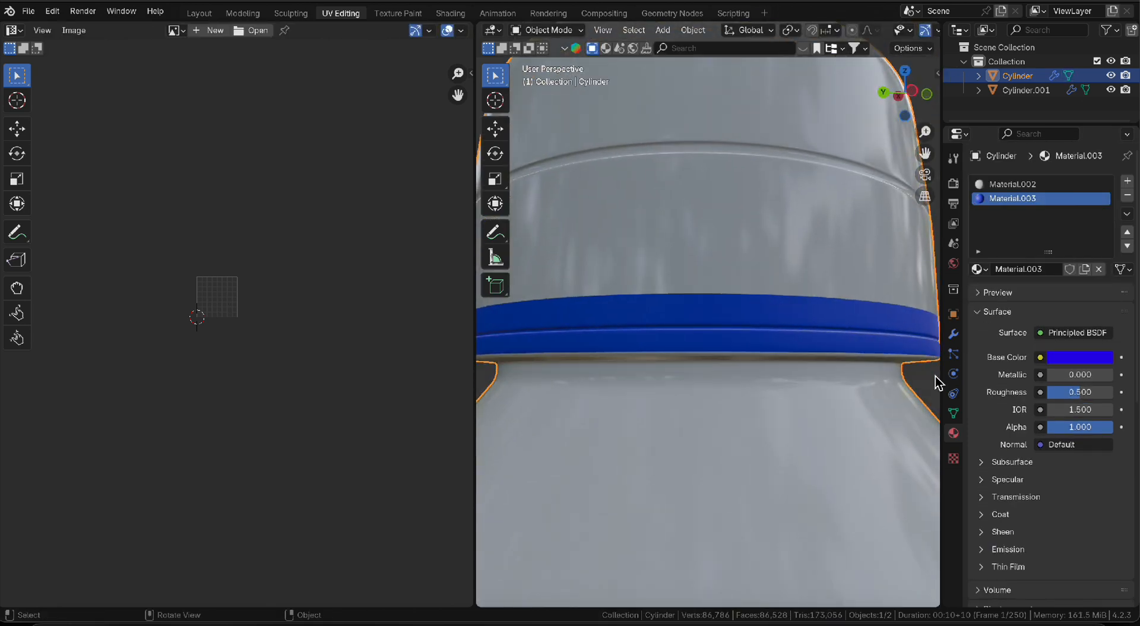
left_click(953, 335)
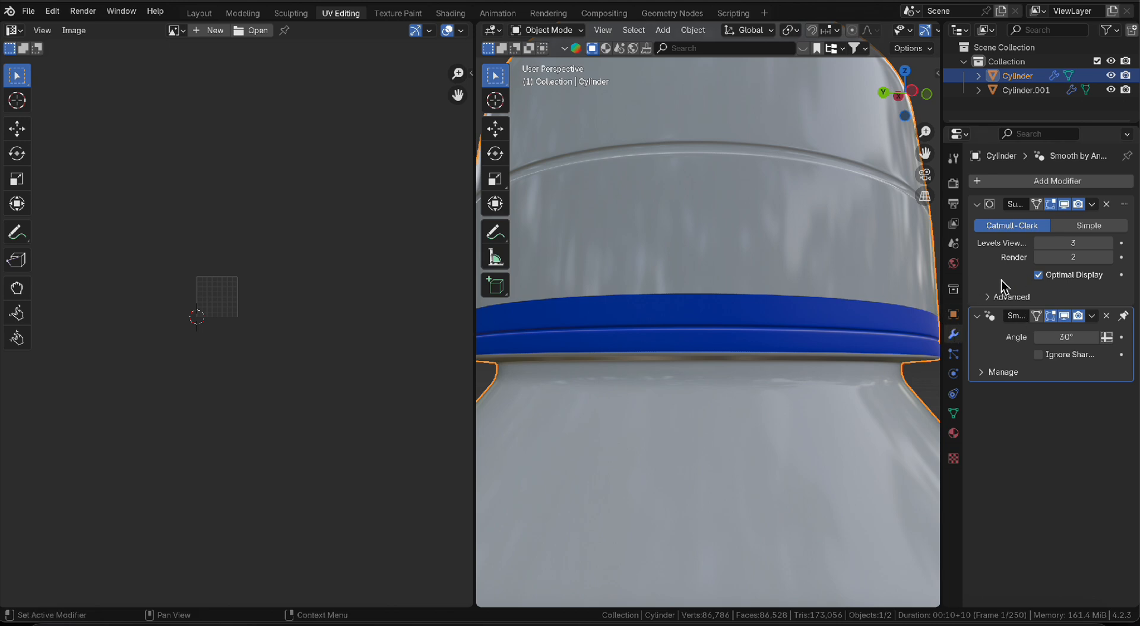
left_click(989, 297)
left_click(1059, 355)
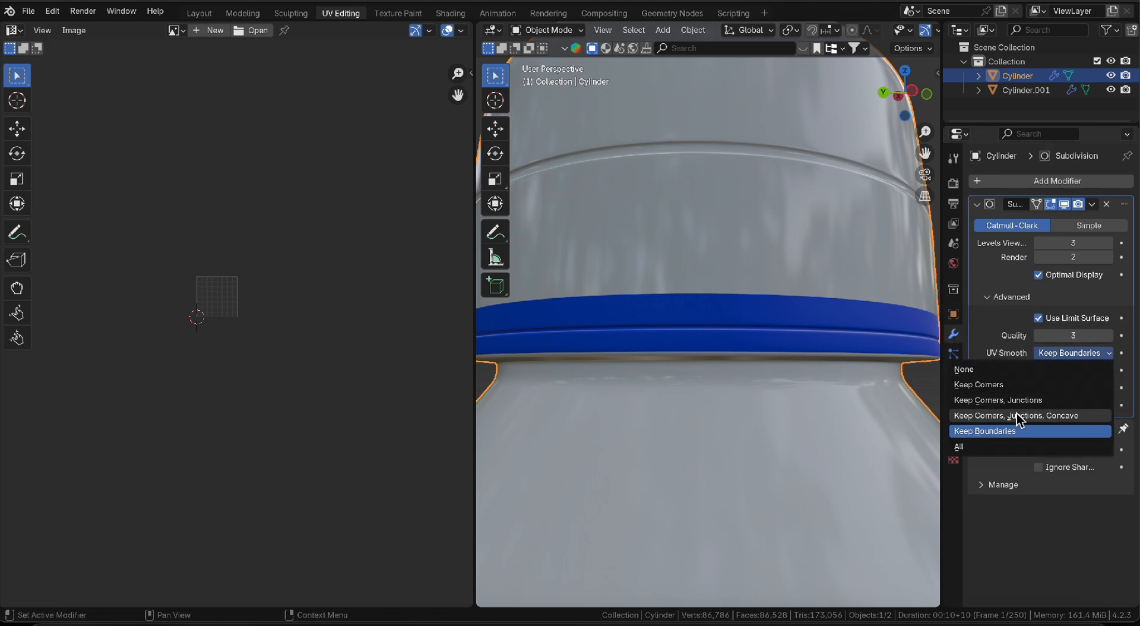
left_click(1036, 416)
Add an edge loop around the cap just above the blue band, and save the file
key("Tab")
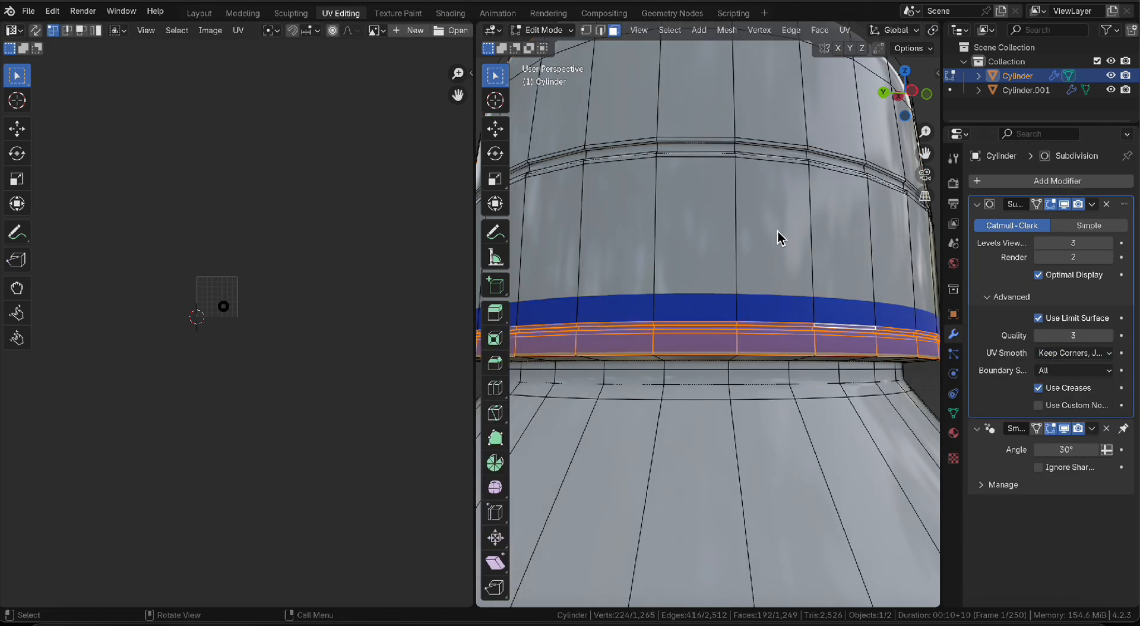
key("ctrl+r")
left_click(814, 250)
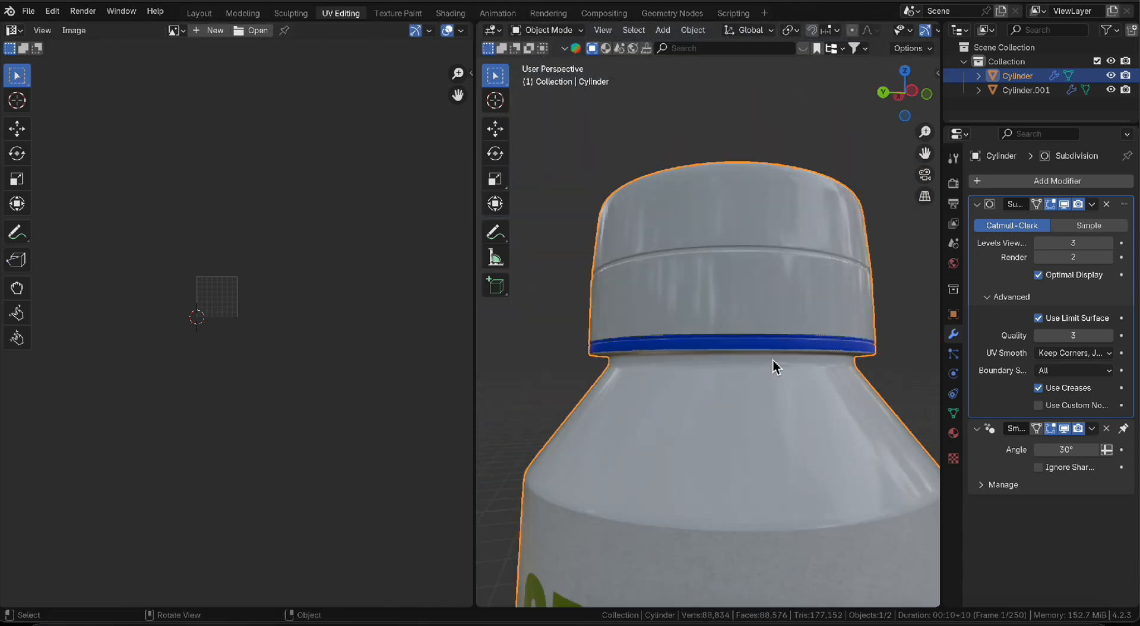
scroll(772, 368, "down", 5)
key("ctrl+s")
Mark the edge loop just below the cap's middle groove as a seam
middle_click_drag(760, 359, 769, 246)
key("Tab")
scroll(761, 302, "up", 5)
scroll(745, 367, "up", 3)
scroll(770, 310, "down", 3)
scroll(772, 383, "up", 3)
middle_click_drag(756, 368, 723, 308)
left_click(716, 369, "alt")
right_click(717, 371)
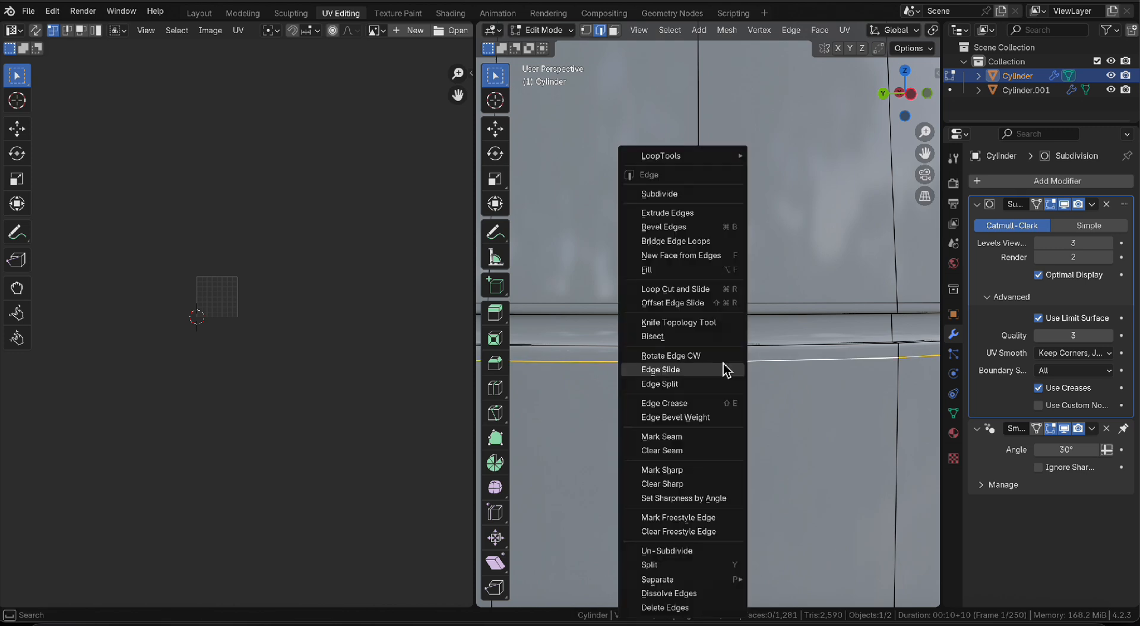
left_click(675, 444)
Select all linked faces of the upper cap section above the new seam
scroll(683, 356, "down", 4)
key("3")
left_click(689, 252)
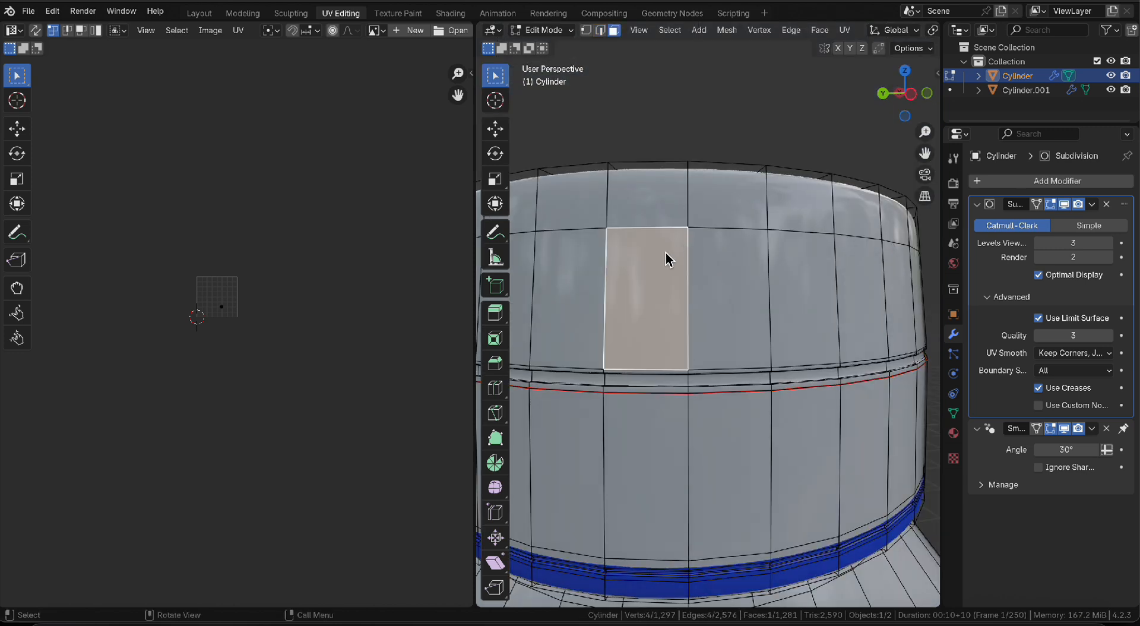
key("l")
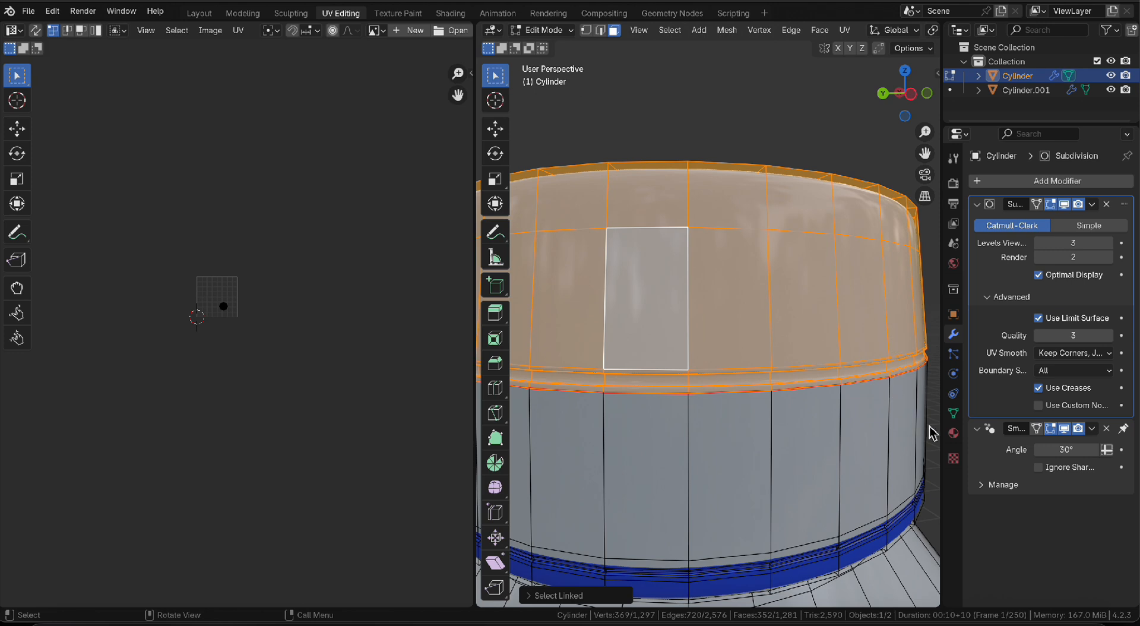
Assign a new material in a third slot to the selected upper cap and color it black with value 0
left_click(953, 433)
left_click(1129, 182)
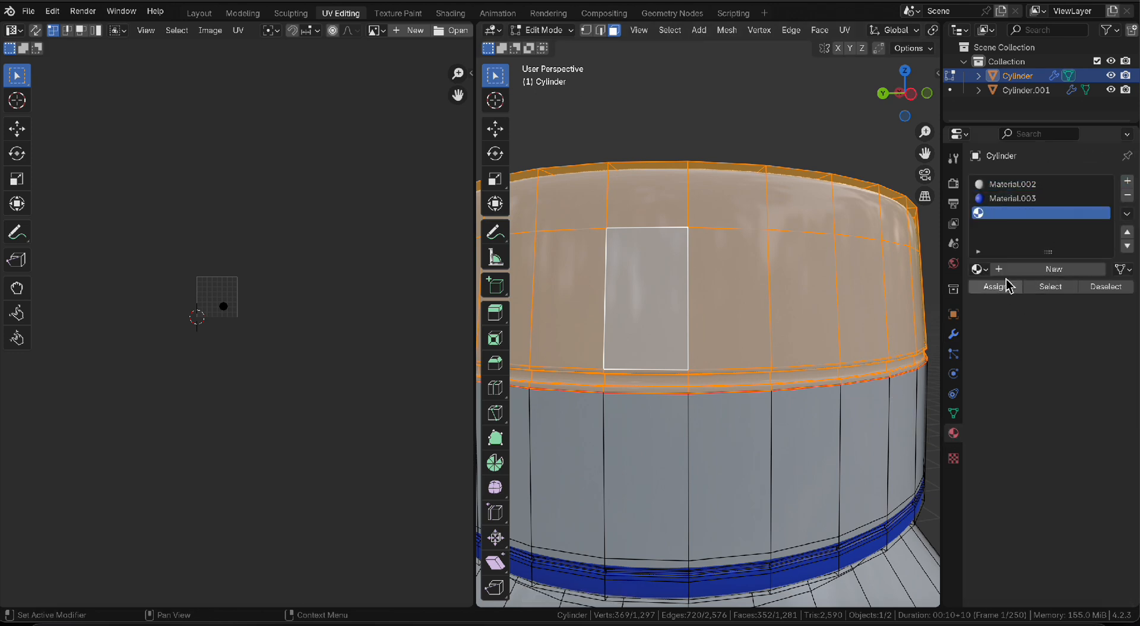
left_click(1051, 269)
left_click(1078, 375)
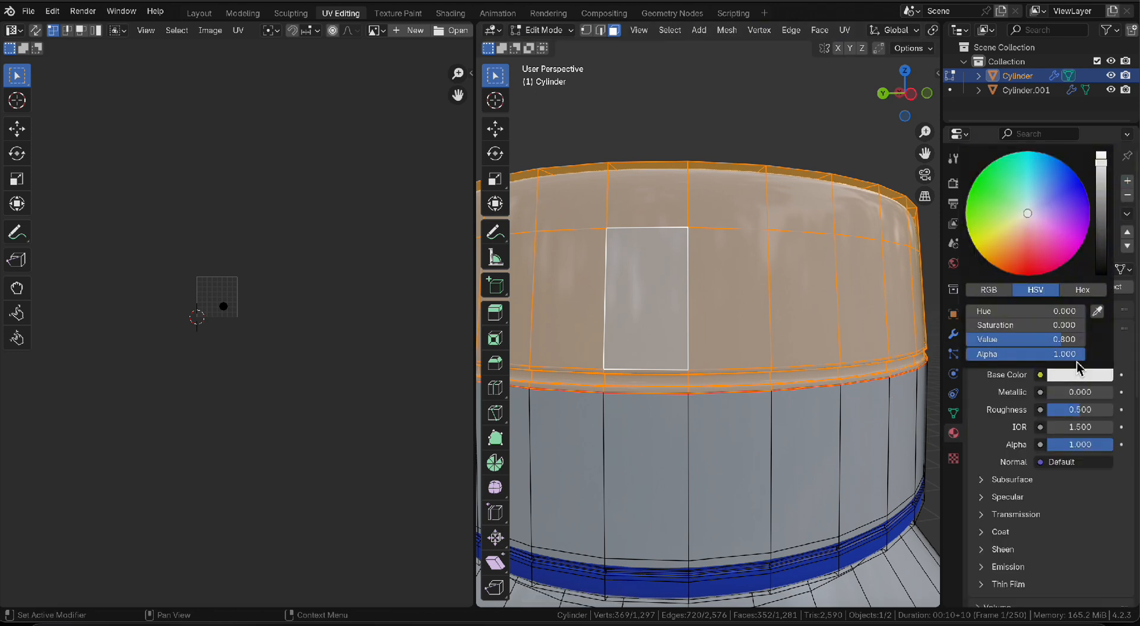
left_click_drag(1102, 259, 1101, 274)
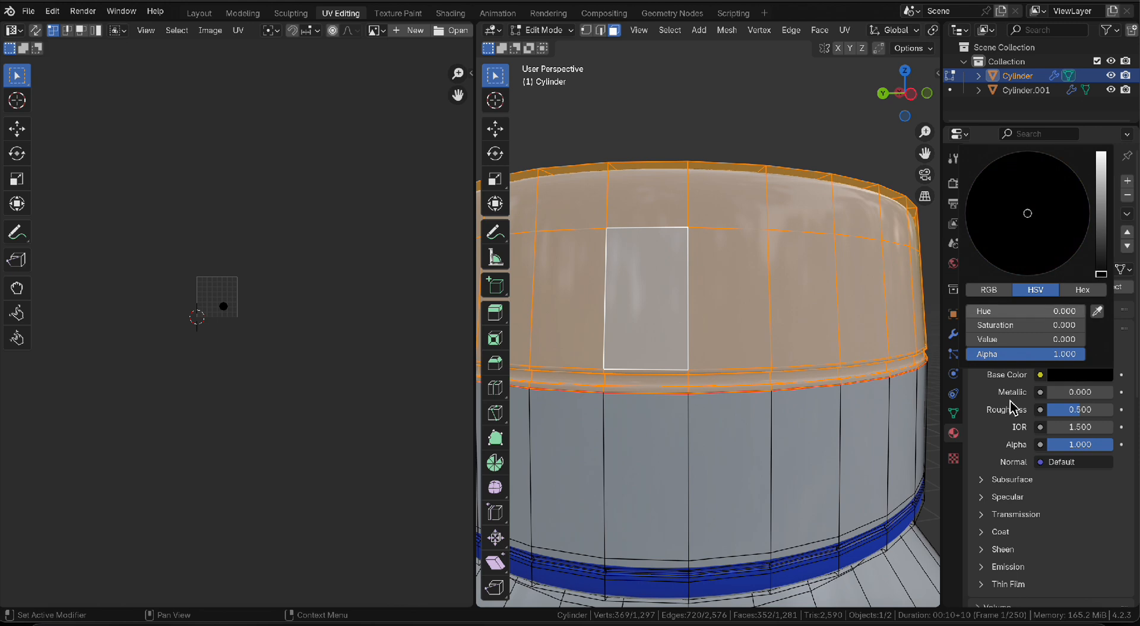
left_click(998, 288)
key("Tab")
Set the black cap material's roughness to 0.143, inspect the whole bottle, and save the file
scroll(741, 168, "down", 6)
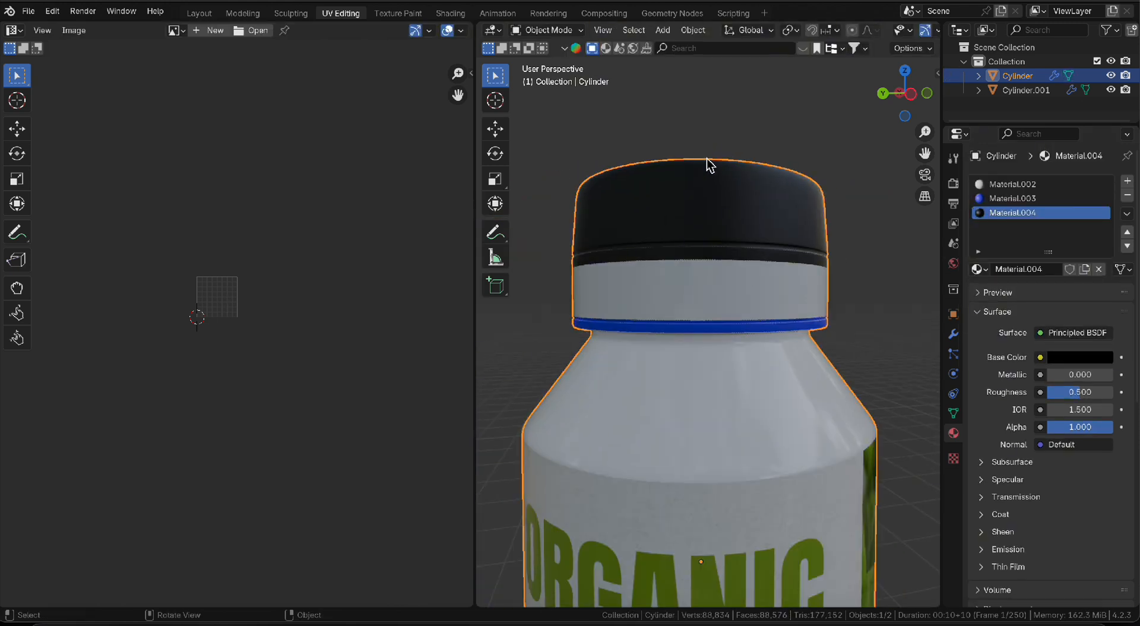
left_click_drag(1080, 392, 1057, 392)
scroll(713, 228, "up", 4)
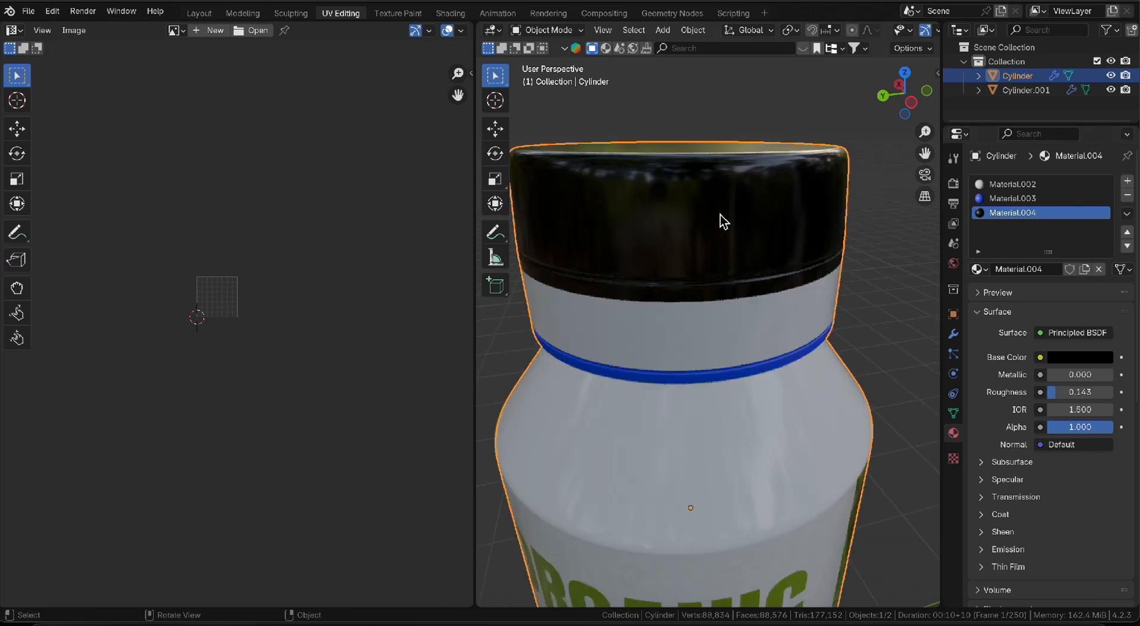
middle_click_drag(714, 228, 741, 179)
scroll(743, 178, "down", 4)
left_click(768, 176)
scroll(768, 176, "down", 6)
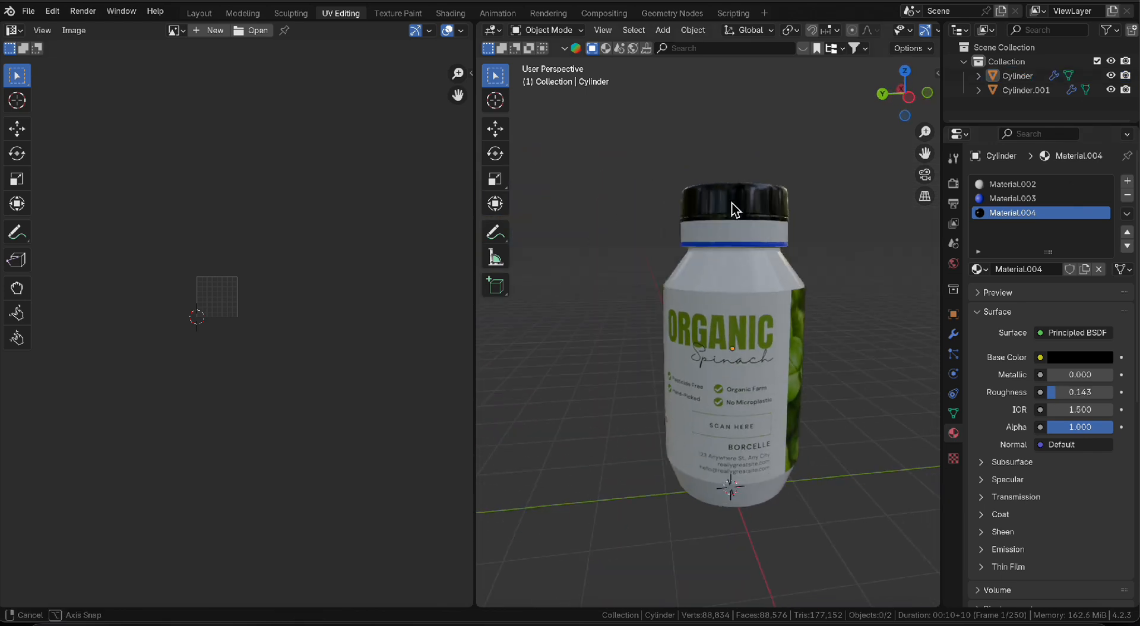
key("ctrl+s")
middle_click_drag(760, 238, 732, 217)
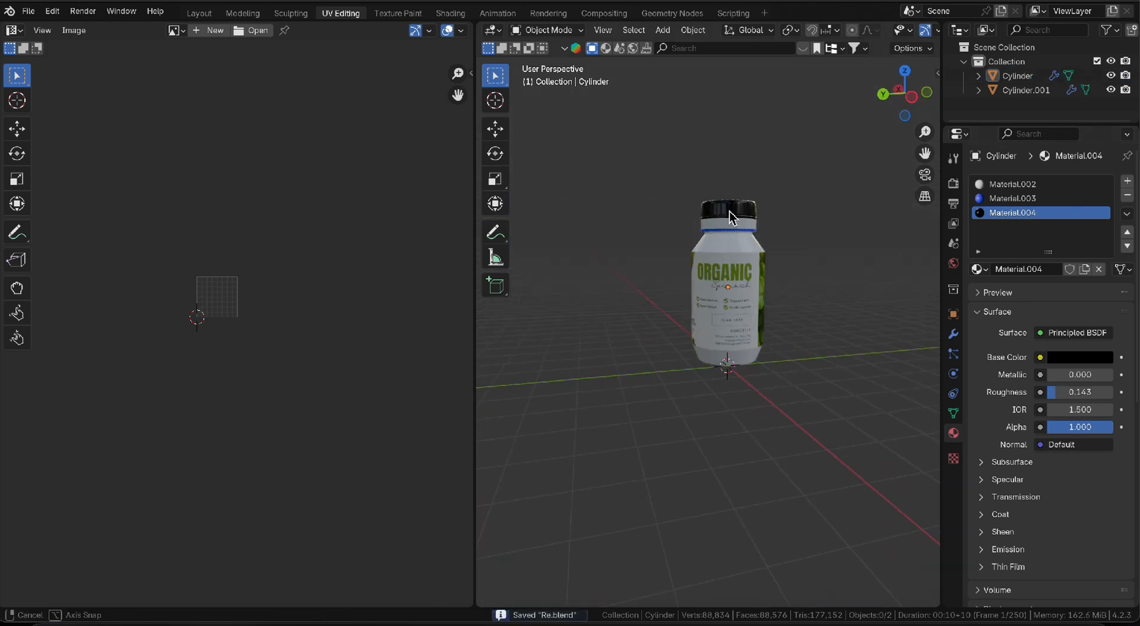
Switch to the Layout workspace, bring the bottle into view, and save the file
left_click(199, 13)
scroll(517, 252, "down", 4)
middle_click_drag(517, 252, 612, 252)
scroll(505, 252, "up", 4)
scroll(505, 252, "down", 3)
middle_click_drag(384, 247, 452, 252)
middle_click_drag(451, 252, 410, 282, "shift")
key("super+s")
Select the label and bottle together and rotate them about 32° around the vertical axis so the ORGANIC text faces front
left_click(476, 324)
middle_click_drag(525, 259, 489, 283)
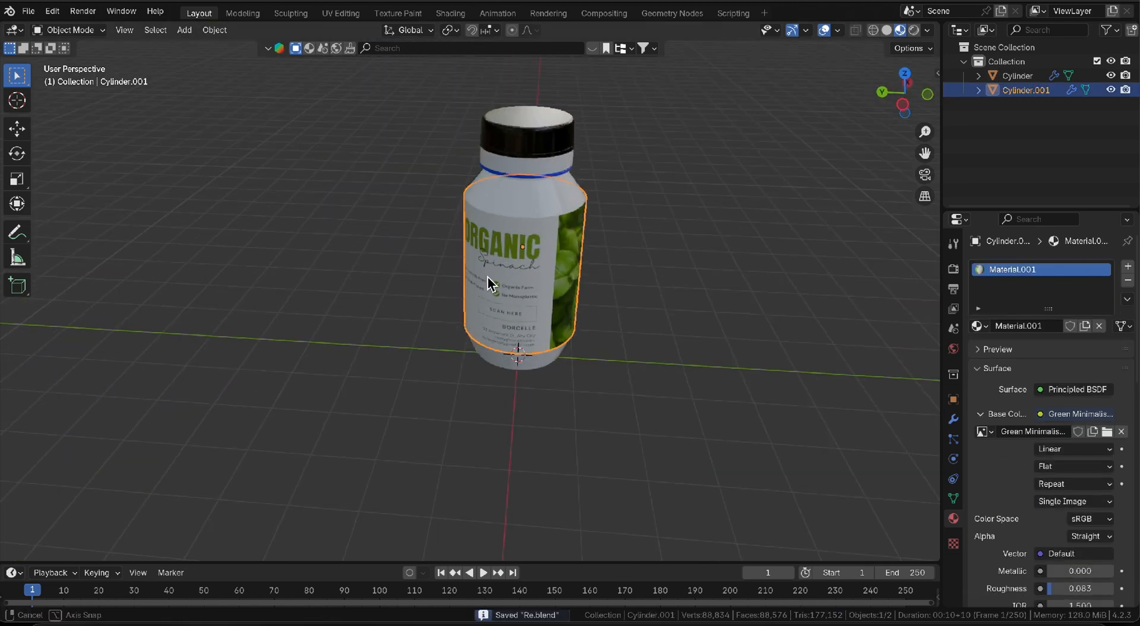
left_click(514, 362, "shift")
key("r")
left_click(586, 392)
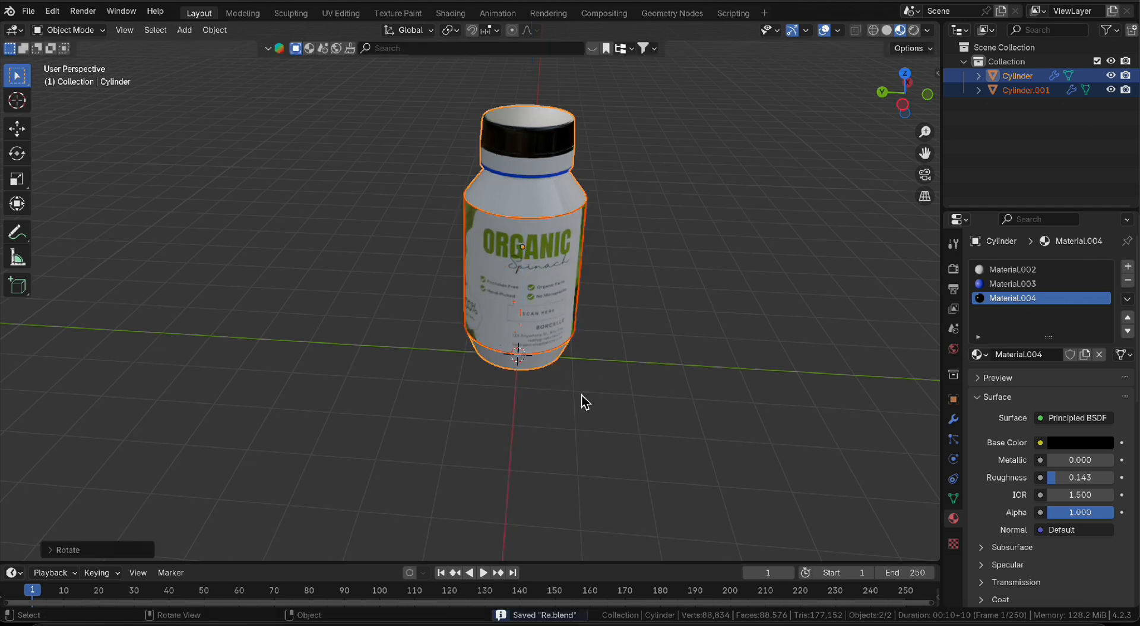
left_click(567, 401)
Join the label band and the bottle into a single object, with the bottle as the active one
middle_click_drag(533, 355, 544, 363)
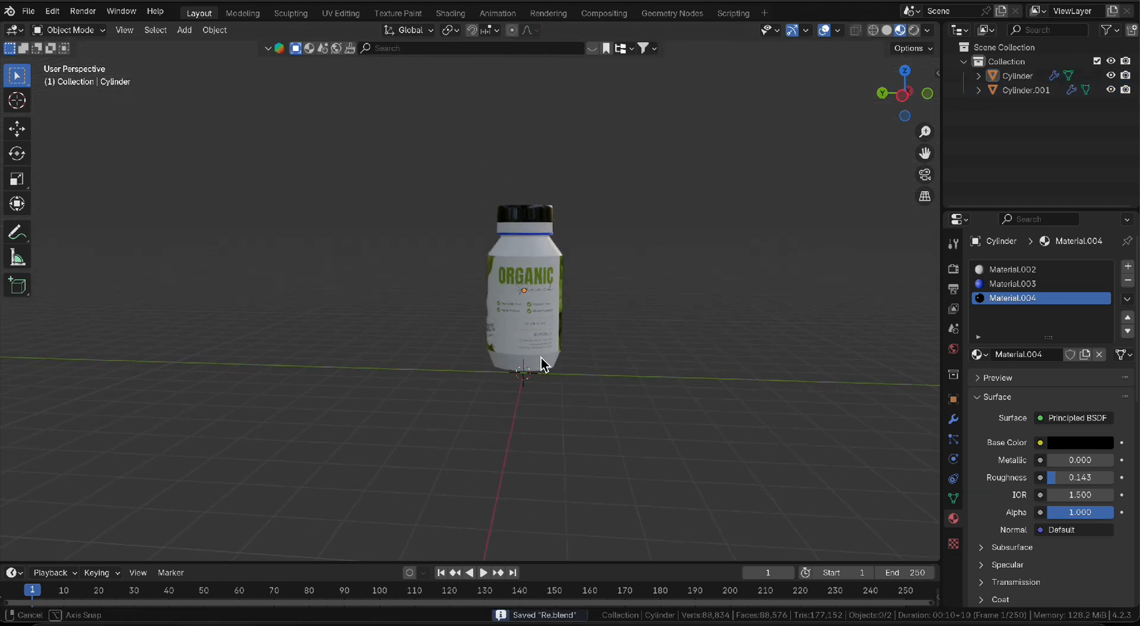
scroll(519, 295, "up", 3)
left_click(522, 279)
middle_click_drag(522, 280, 535, 216)
left_click(536, 215, "shift")
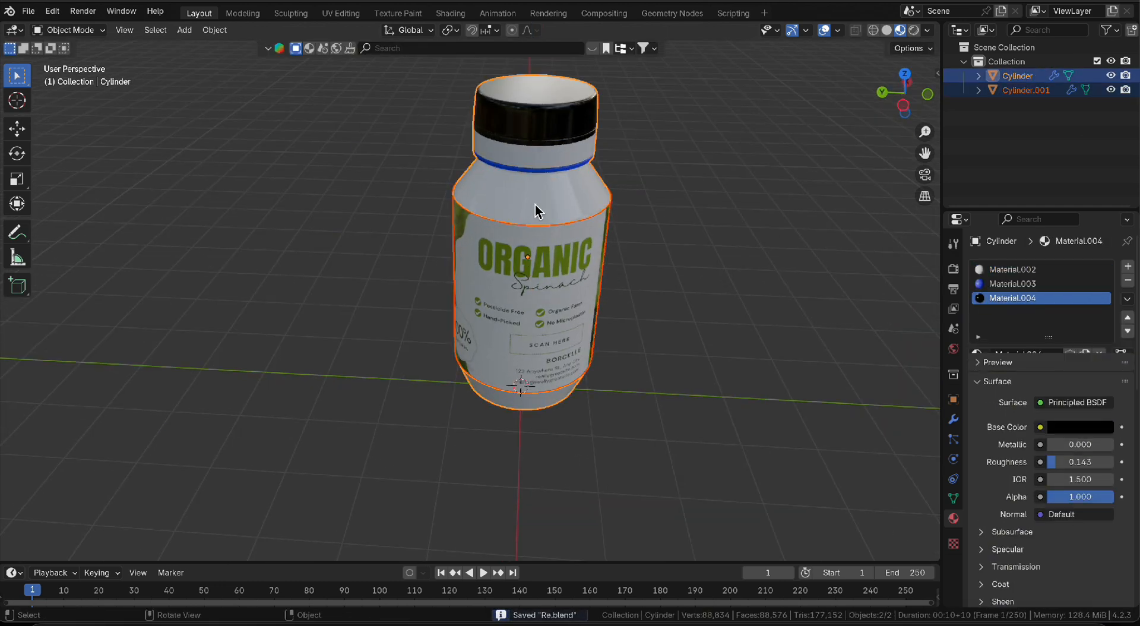
key("ctrl+j")
left_click(720, 255)
left_click(519, 262)
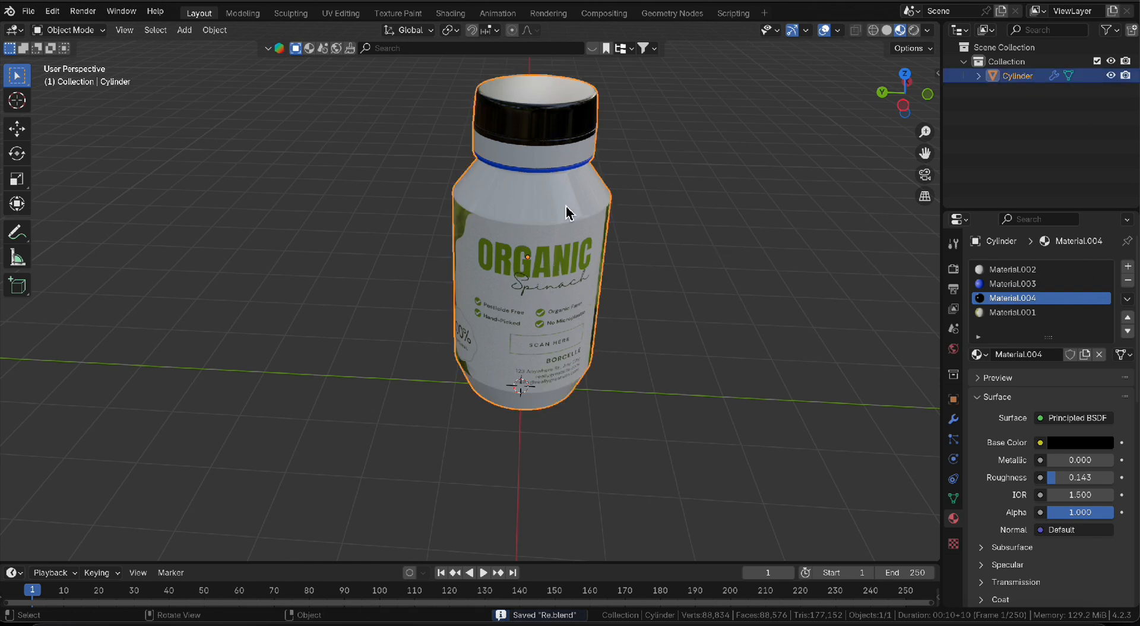
Add a camera to the scene and look through it
scroll(677, 394, "down", 3)
left_click(667, 382)
middle_click_drag(677, 348, 569, 286, "shift")
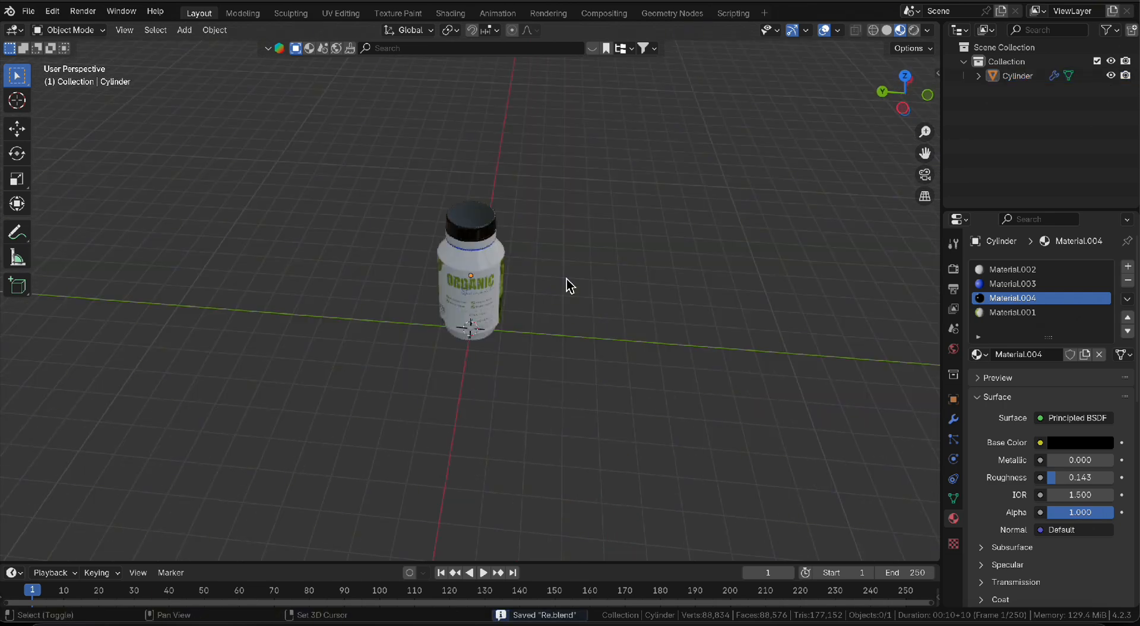
key("shift+a")
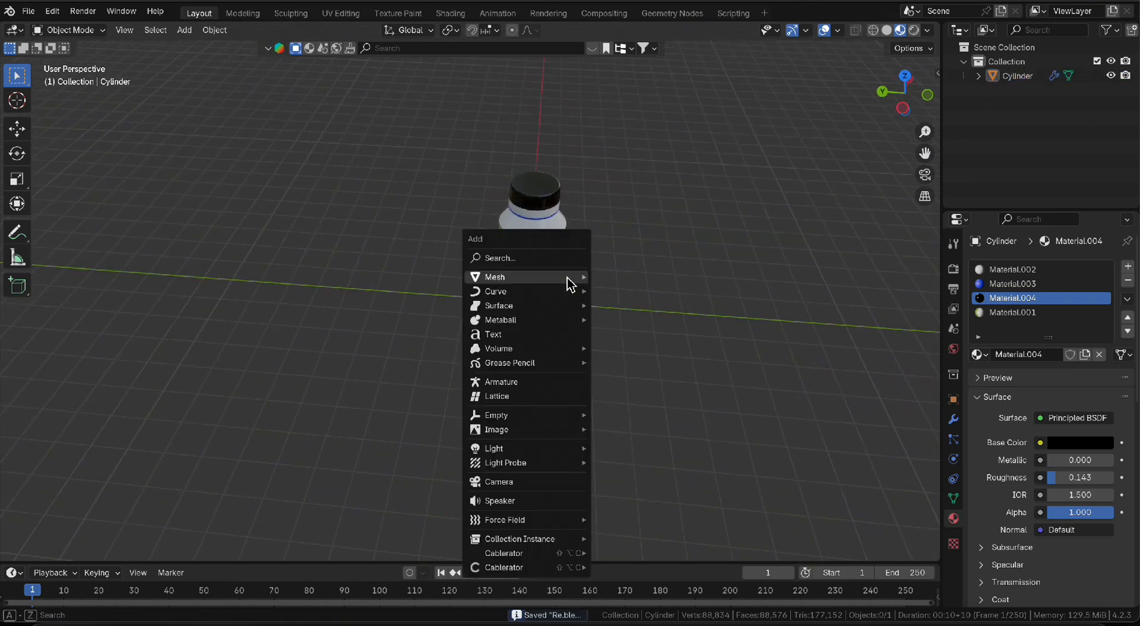
left_click(532, 483)
left_click(924, 178)
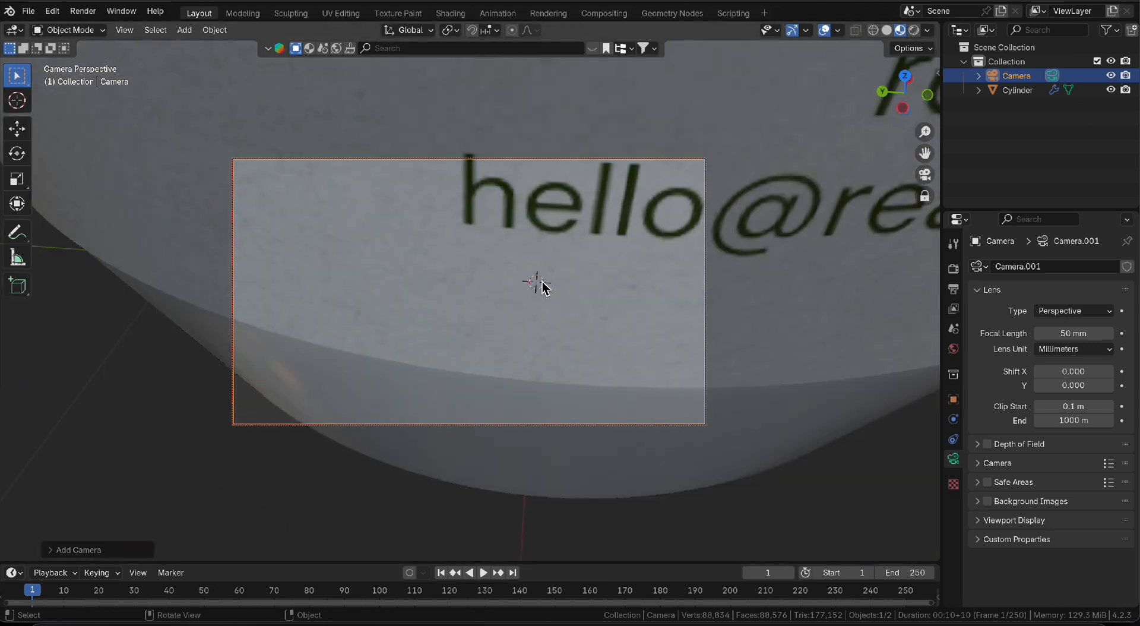
Pull the camera back and level it until the whole bottle is framed from the front, and save the file
scroll(542, 282, "down", 10)
middle_click_drag(542, 282, 465, 305)
scroll(530, 309, "down", 5)
scroll(464, 290, "down", 2)
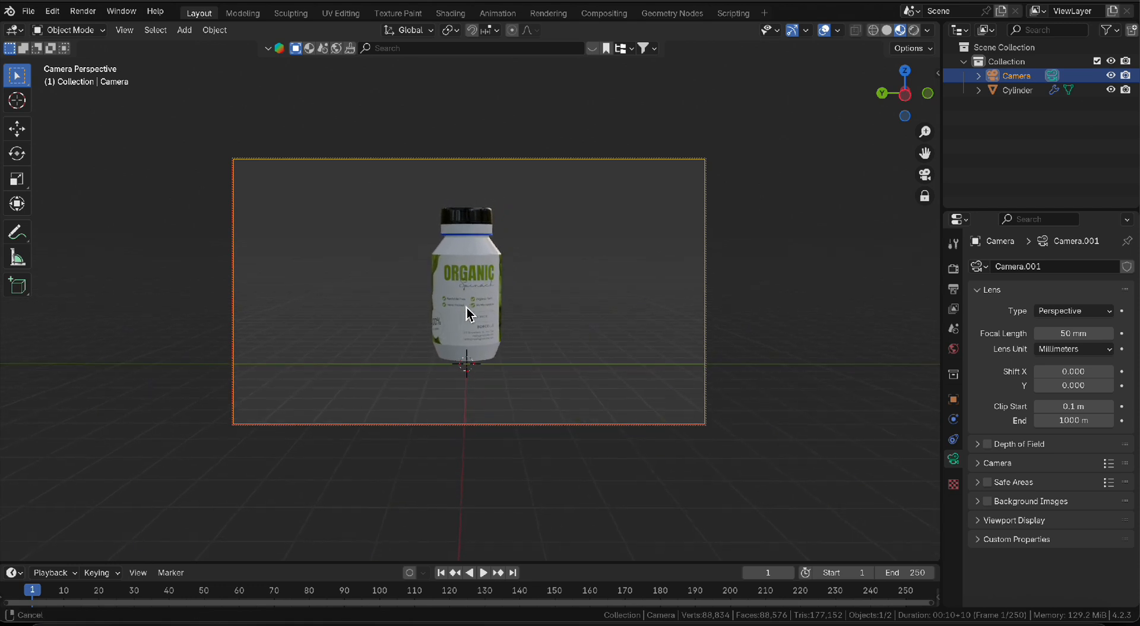
key("ctrl+s")
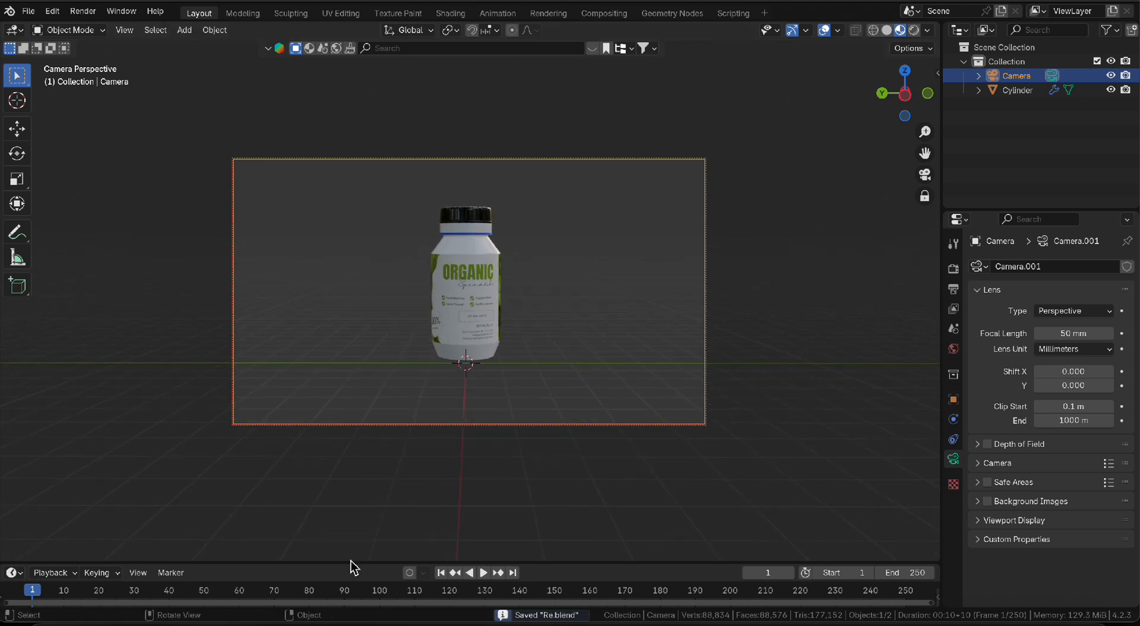
Enlarge the timeline and keyframe the camera's location and rotation on all axes at frame 1
left_click_drag(352, 563, 408, 480)
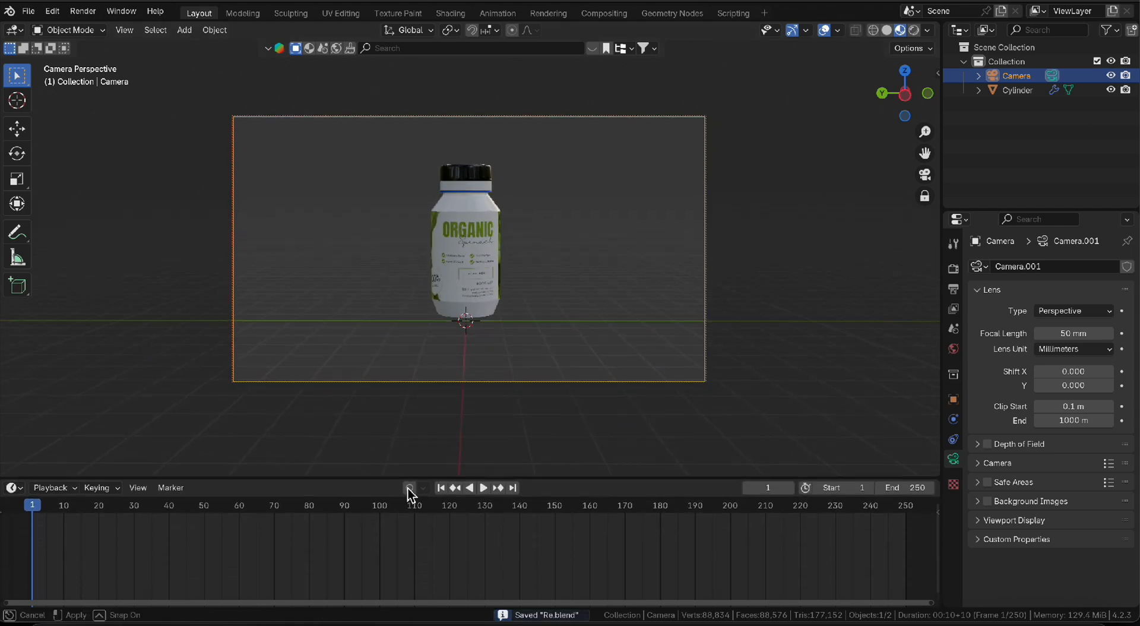
left_click(952, 398)
left_click_drag(1121, 311, 1124, 381)
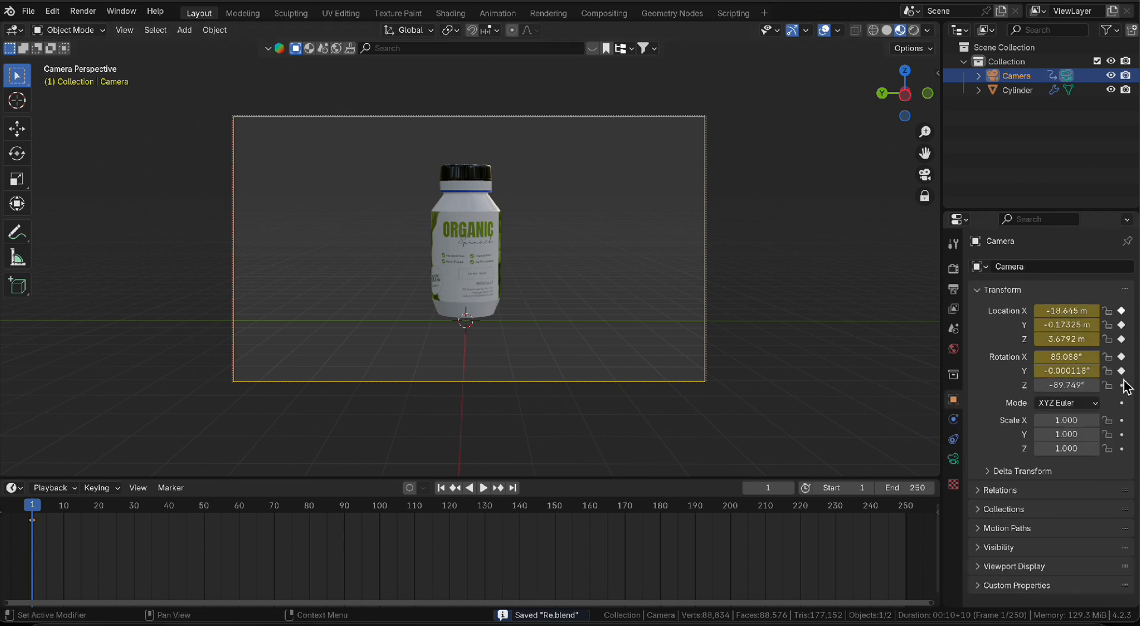
At frame 12, move the camera closer to about X -12.556 m and Z 3.3259 m, and keyframe its location and rotation
left_click_drag(33, 516, 86, 516)
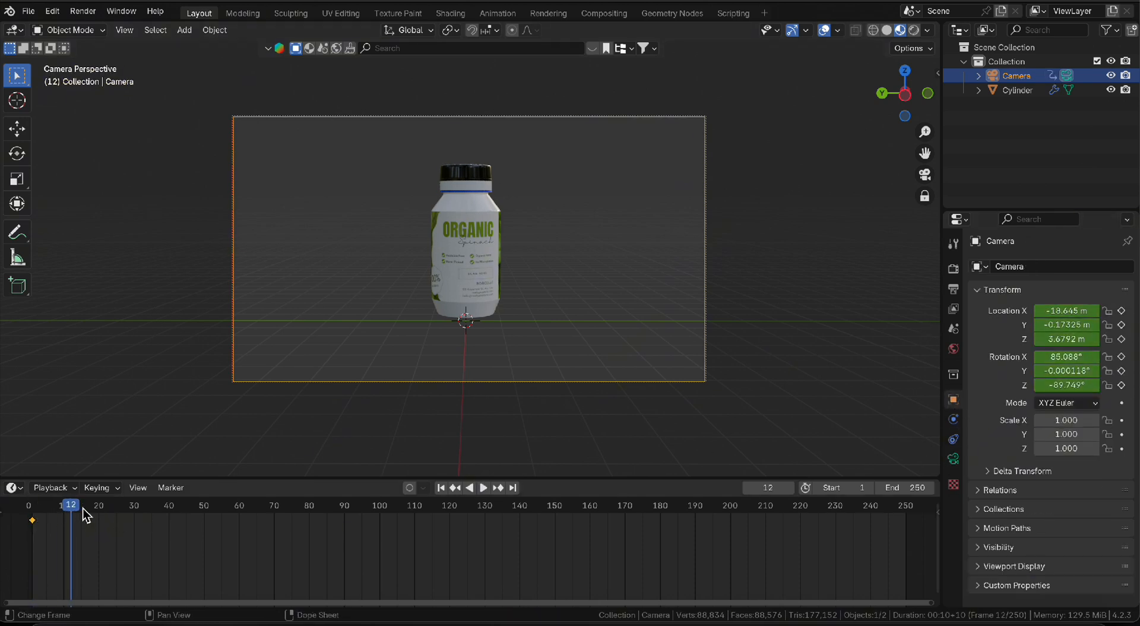
scroll(432, 262, "up", 5)
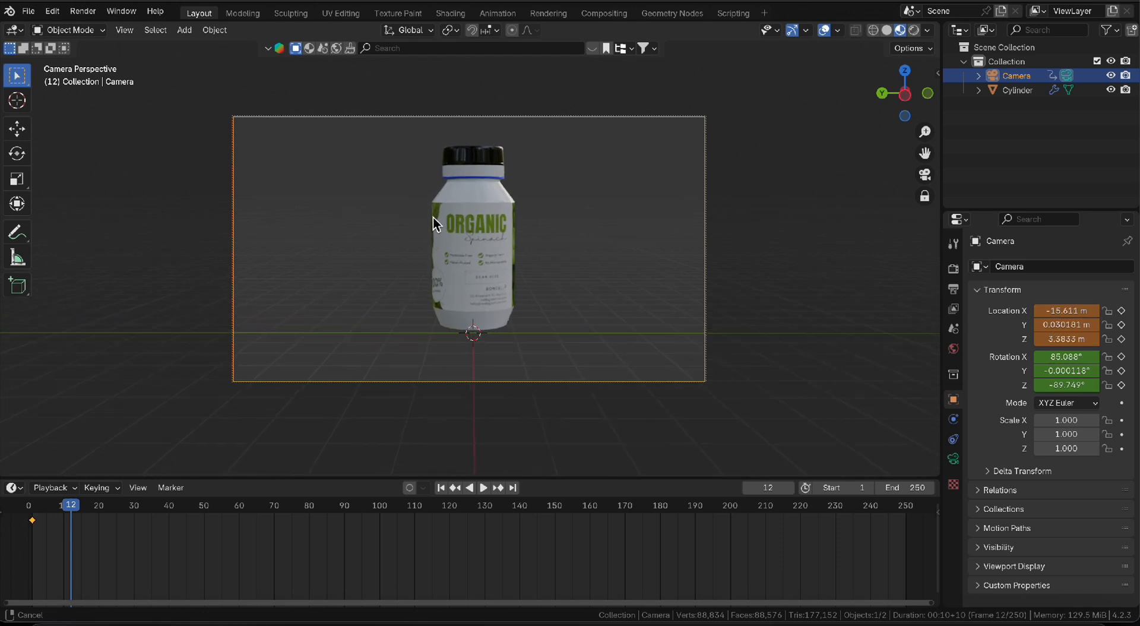
middle_click_drag(471, 259, 473, 256, "shift")
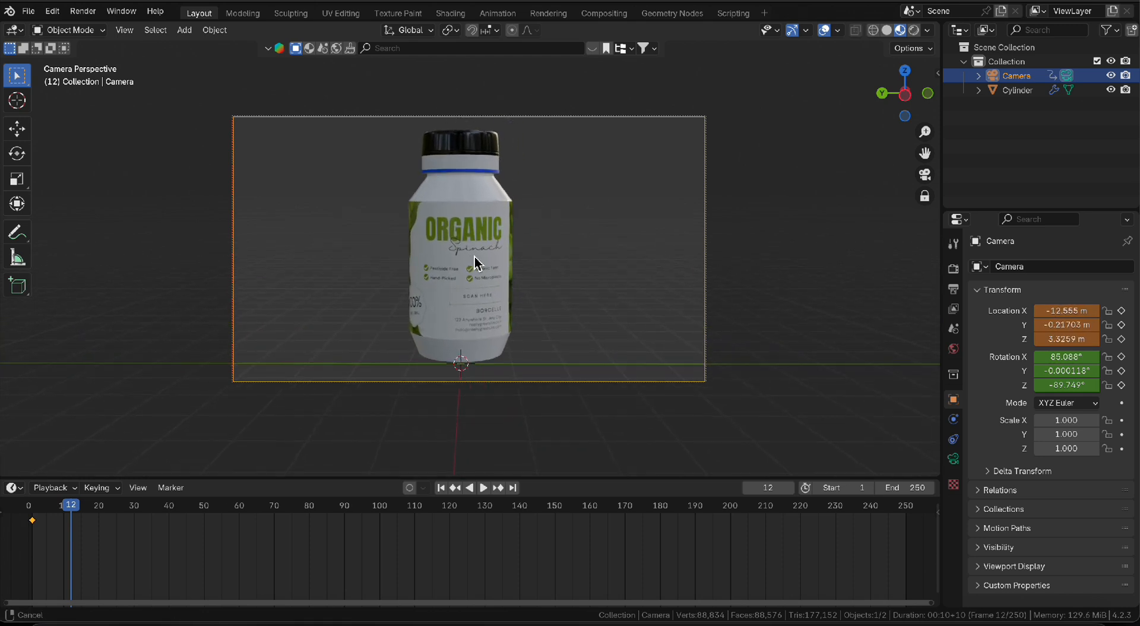
right_click(142, 544)
left_click(143, 545)
Scrub on to frame 27 and change the interpolation mode of the camera keyframes
left_click_drag(71, 510, 121, 518)
right_click(76, 525)
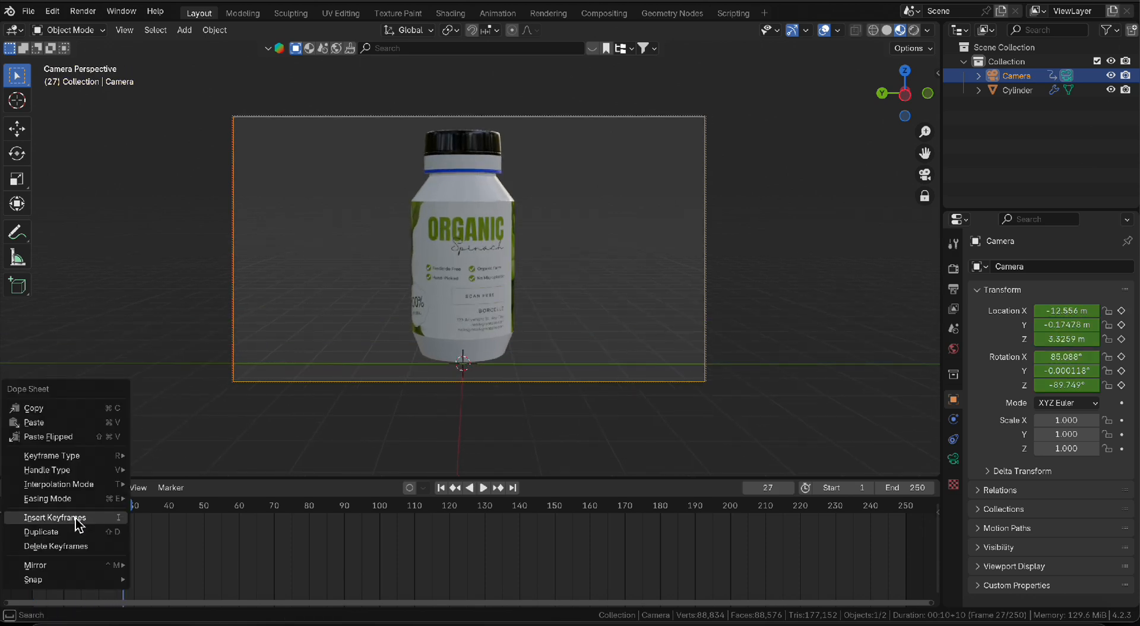
mouse_move(89, 484)
left_click(163, 421)
Play back the camera move from frame 1 and scrub between its two keyframes
left_click_drag(123, 511, 33, 512)
key("space")
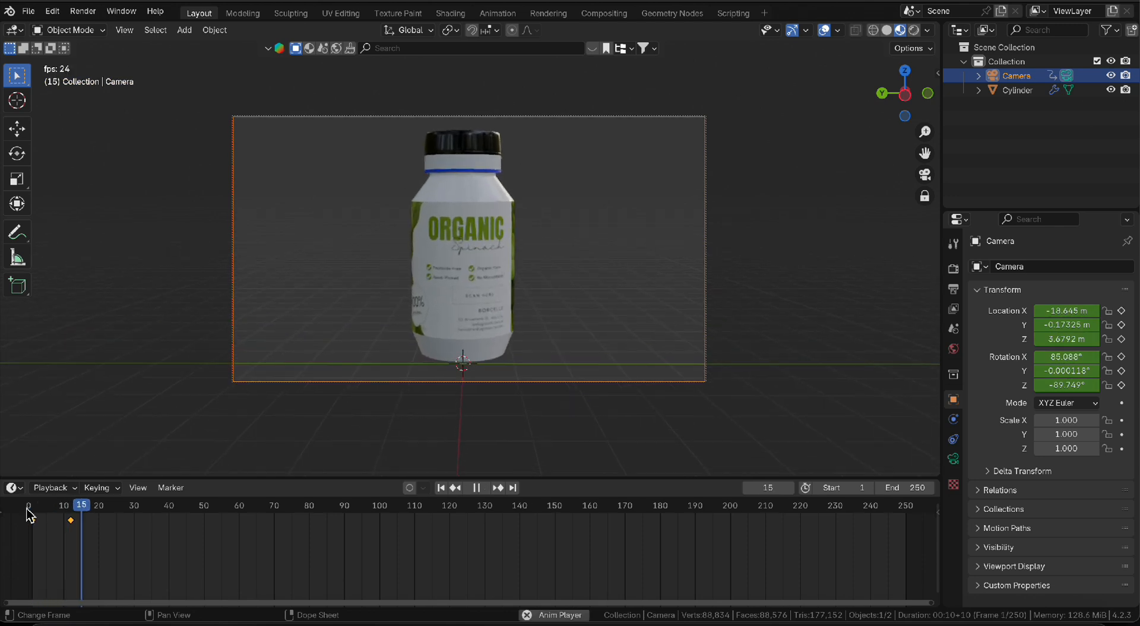
key("space")
left_click_drag(122, 511, 71, 512)
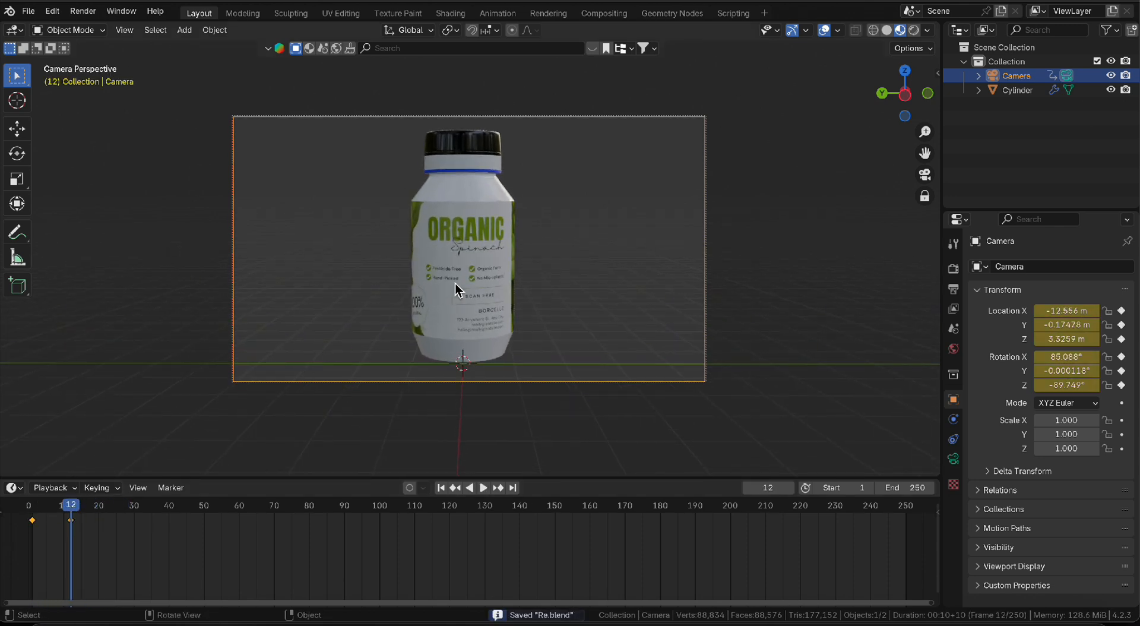
left_click_drag(75, 509, 35, 509)
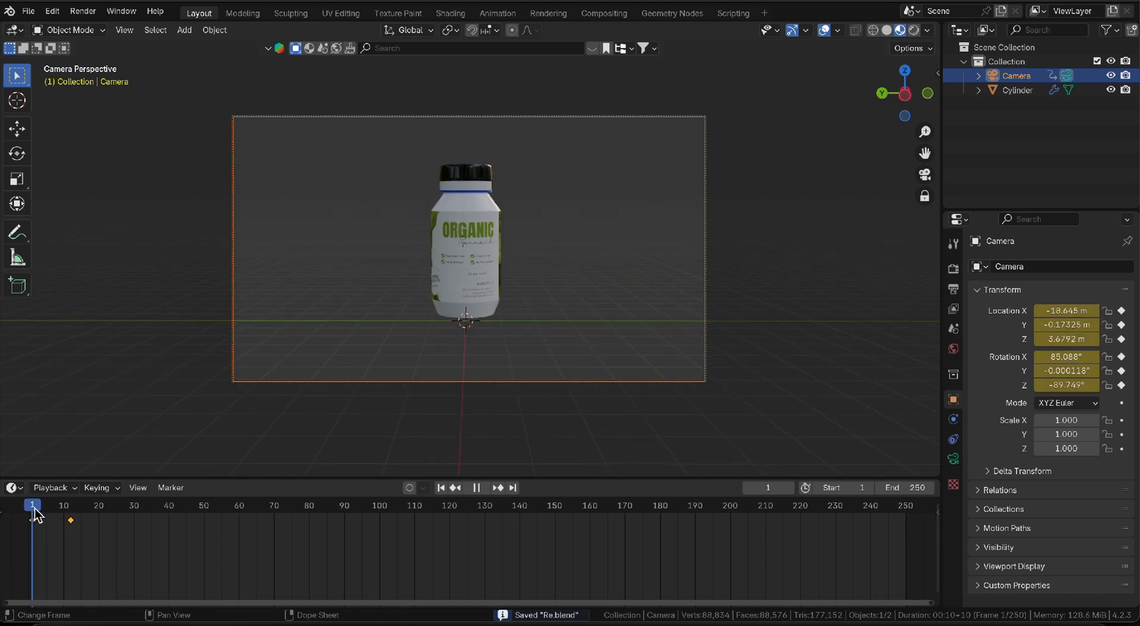
Keyframe the bottle's location and rotation on all axes at frame 1 and duplicate the bottle in place
left_click(462, 265)
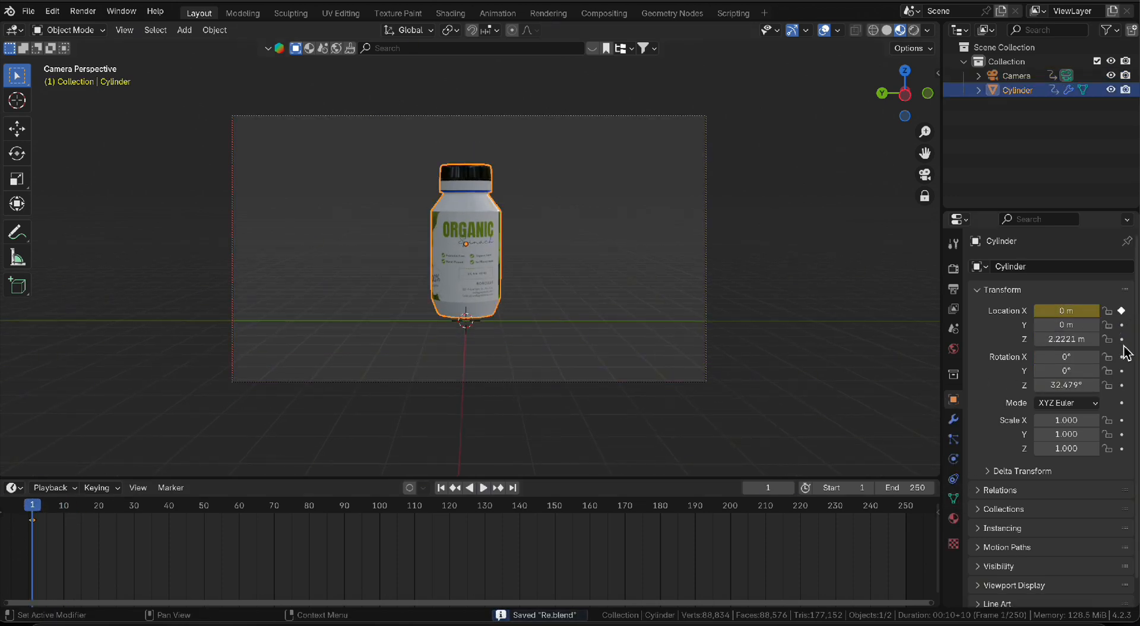
left_click_drag(1122, 339, 1122, 384)
key("shift+d")
left_click(546, 304)
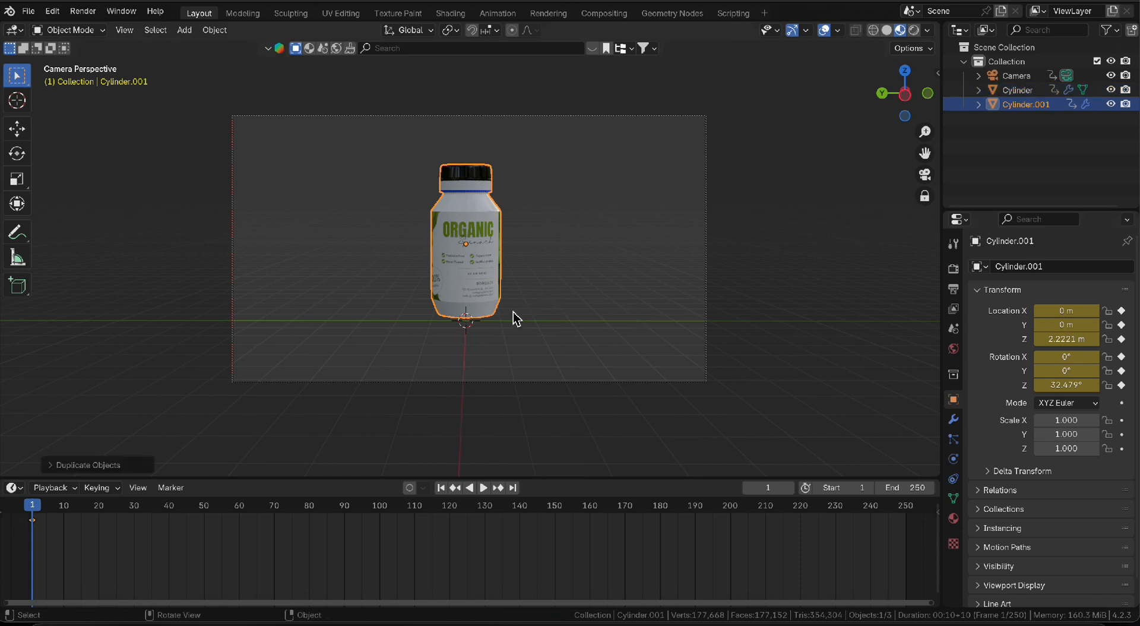
Move the bottle copy behind the original along X to about 2.809 m and insert its keyframes at frame 1
key("g")
key("y")
key("x")
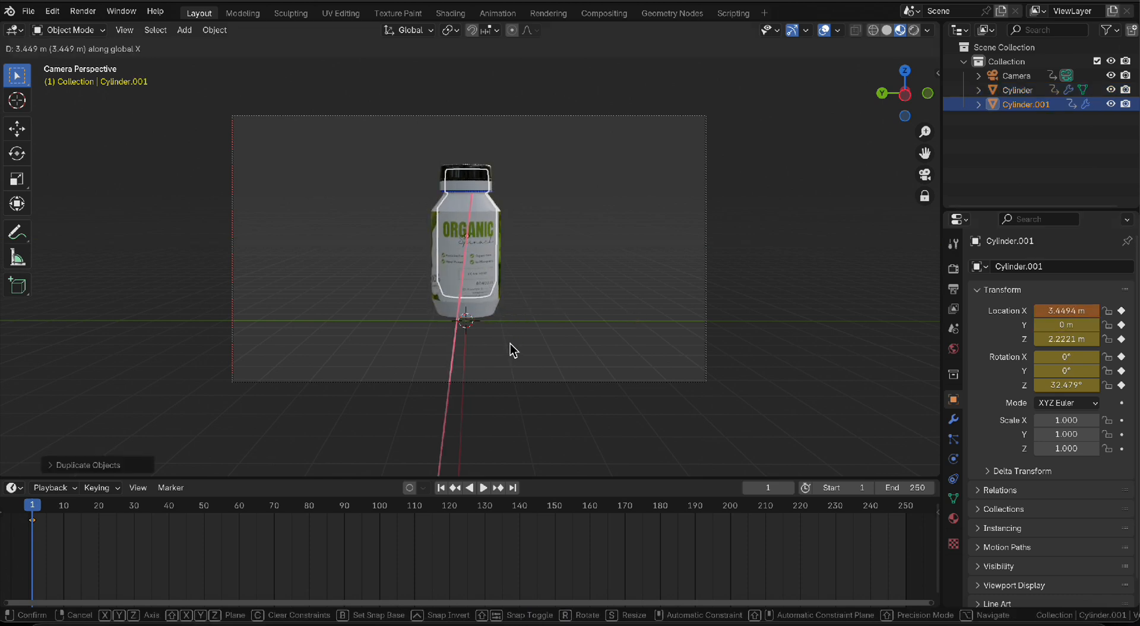
left_click(515, 349)
key("i")
left_click(163, 551)
Duplicate the rear bottle in place and insert keyframes for this second copy at frame 1
key("shift+d")
right_click(484, 317)
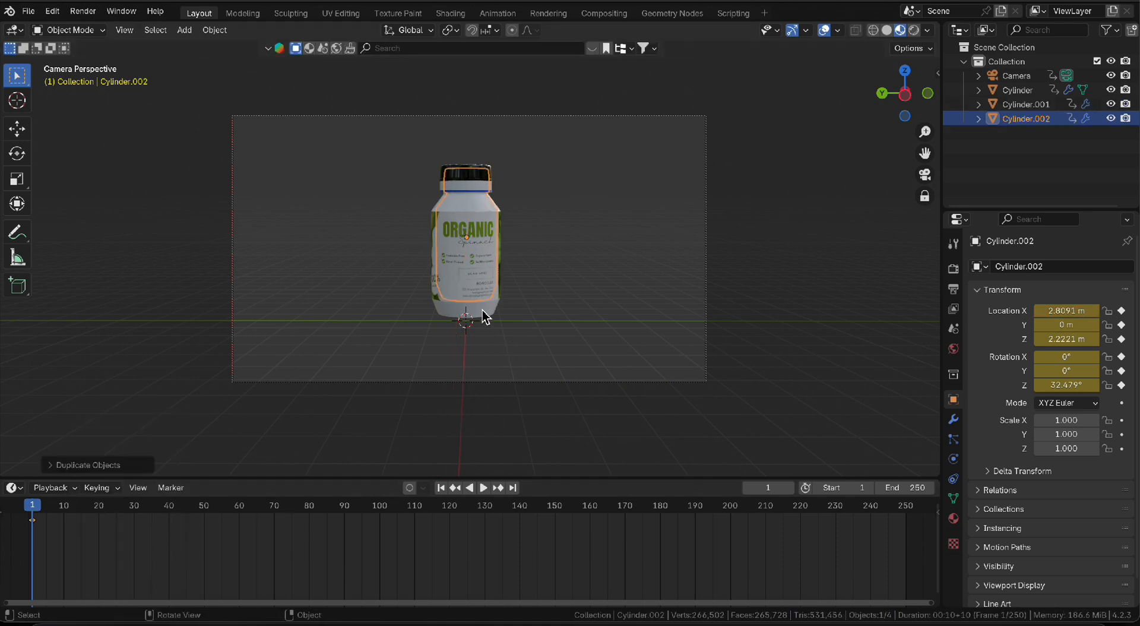
right_click(156, 532)
left_click(140, 529)
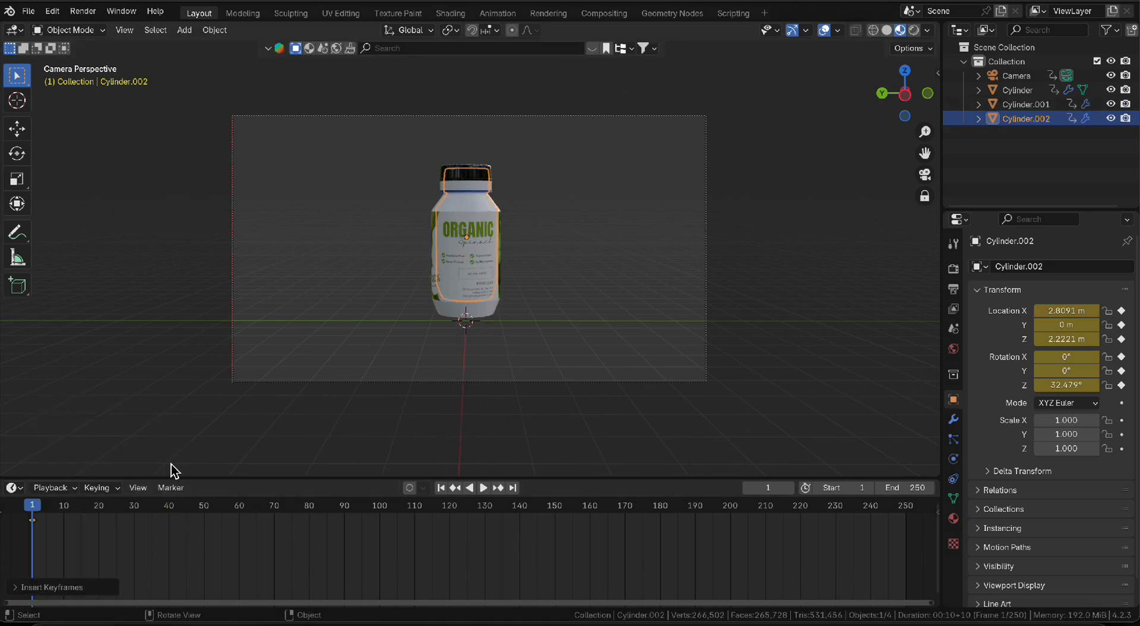
At frame 15, slide the second bottle copy out from behind the original along Y to about -1.902 m
key("space")
key("space")
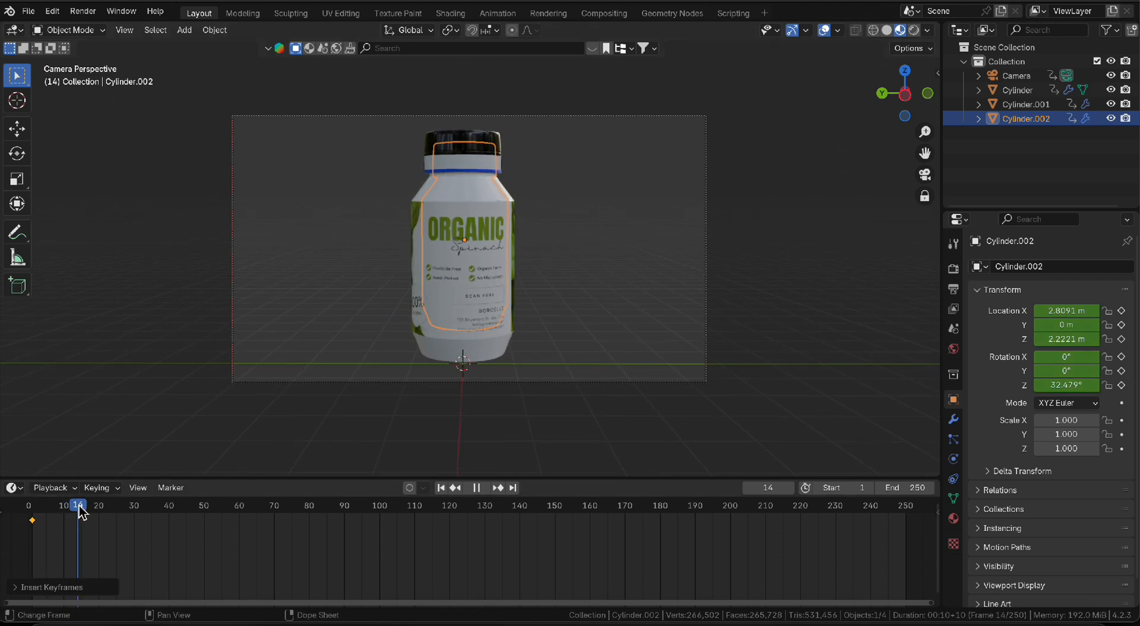
left_click_drag(83, 515, 83, 514)
key("g")
key("y")
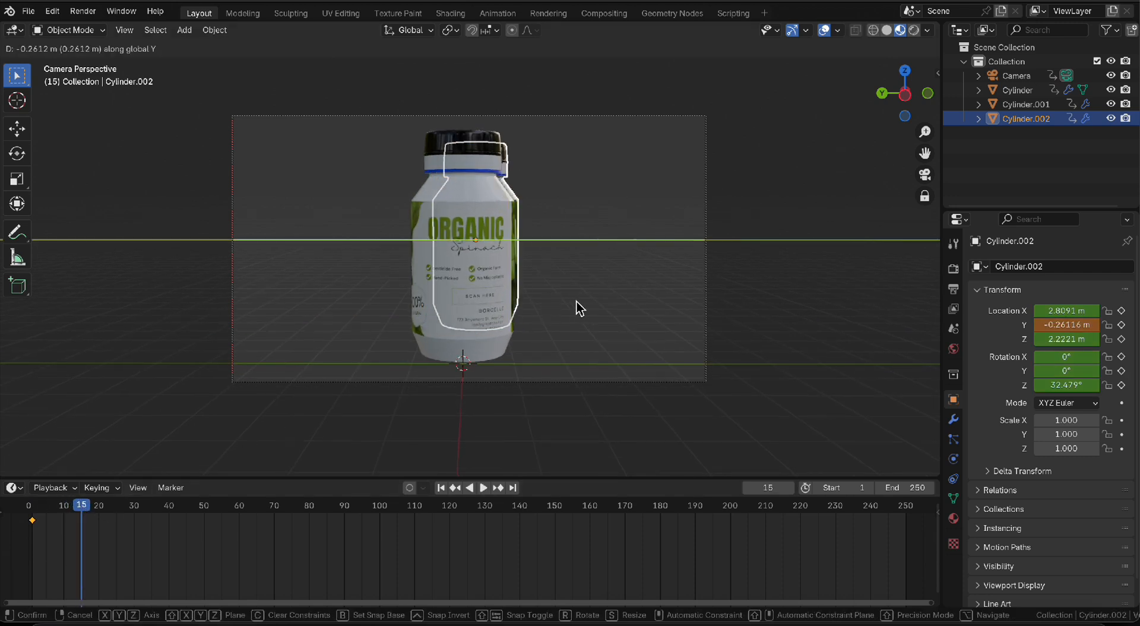
left_click(629, 311)
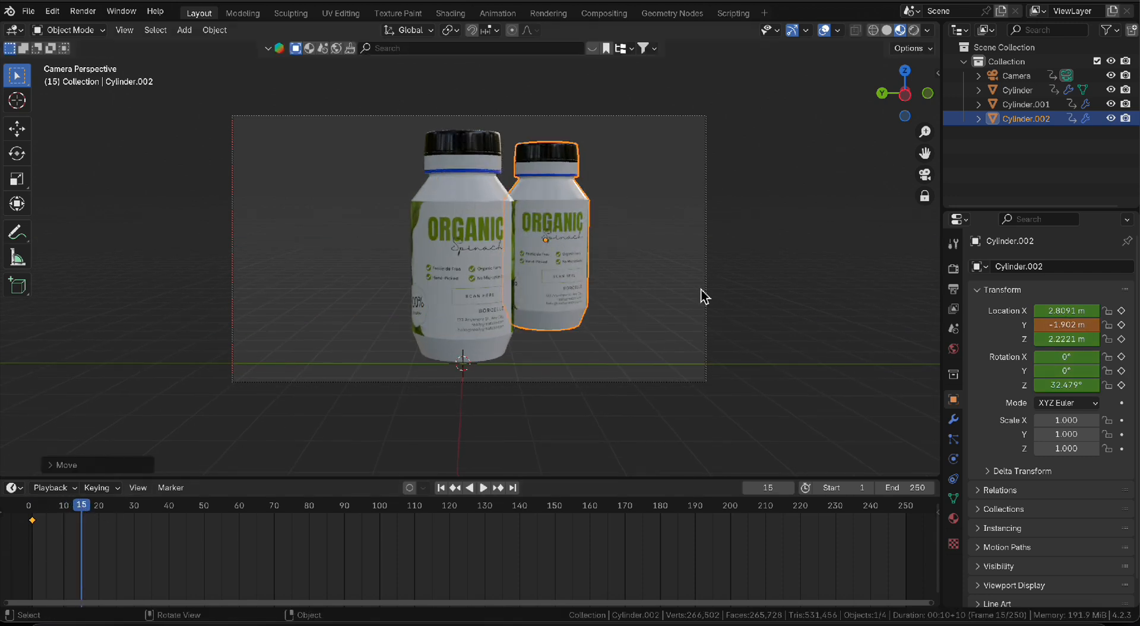
Tilt the second copy outward to about X 11.9°, Y -7.2°, Z 30.5° and insert its keyframes at frame 15
key("r")
left_click(726, 341)
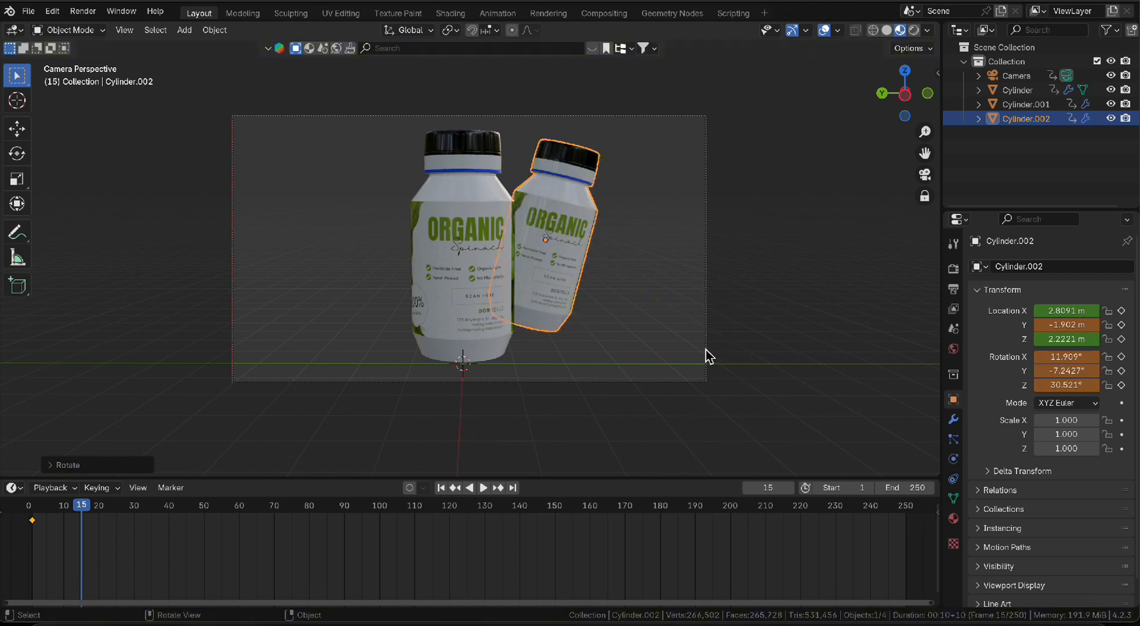
key("i")
left_click(187, 547)
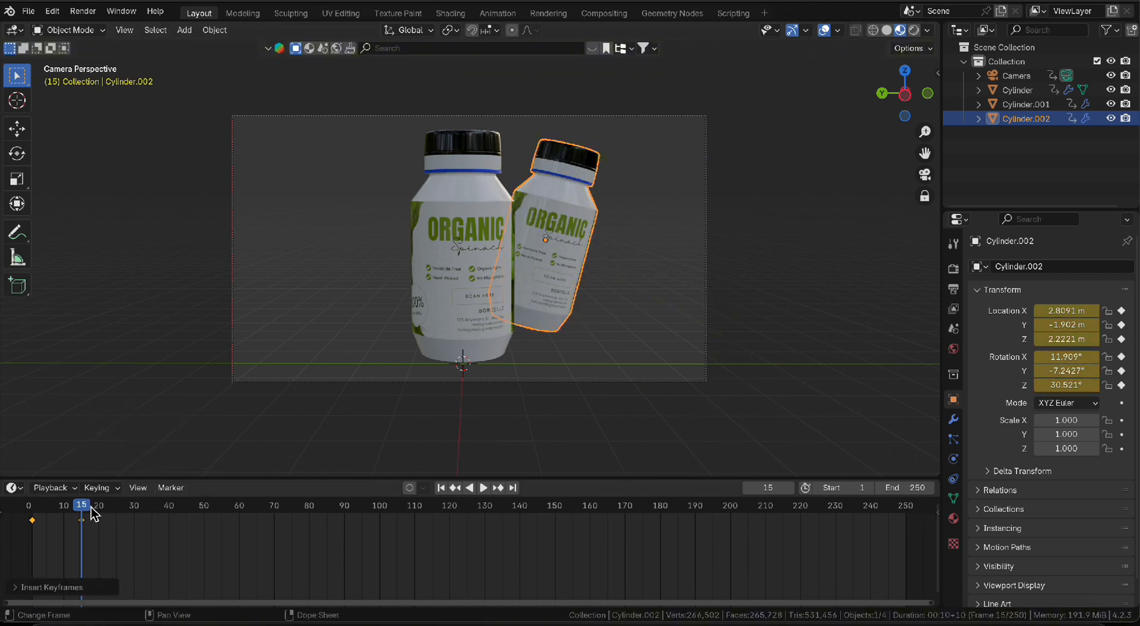
Play back the second copy's slide-out from the start of the timeline
left_click(70, 512)
key("shift+Left")
key("space")
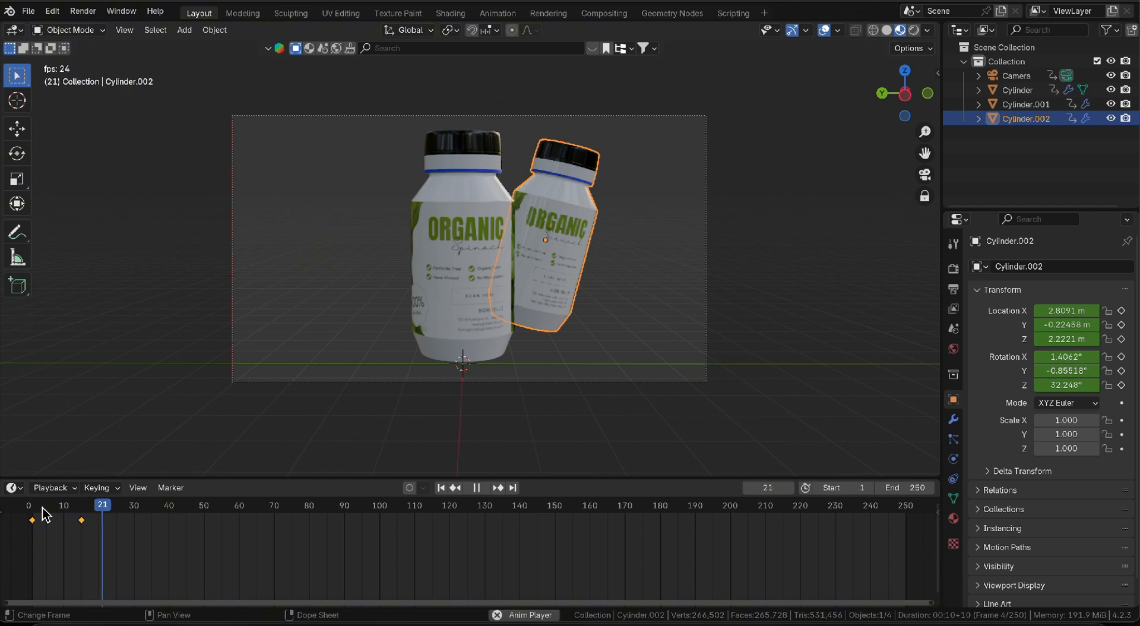
key("space")
At frame 15, slide the first rear copy, Cylinder.001, out along positive Y, opposite the tilted bottle
left_click(1025, 92)
left_click(1040, 106)
key("ctrl+shift+space")
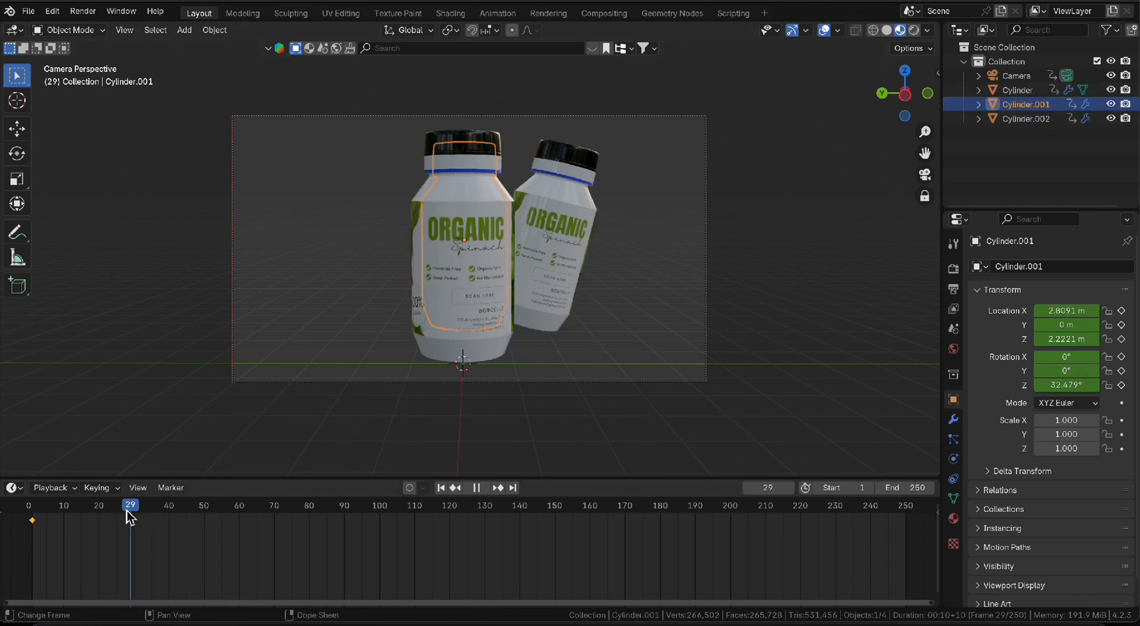
left_click(505, 259)
left_click_drag(120, 506, 87, 511)
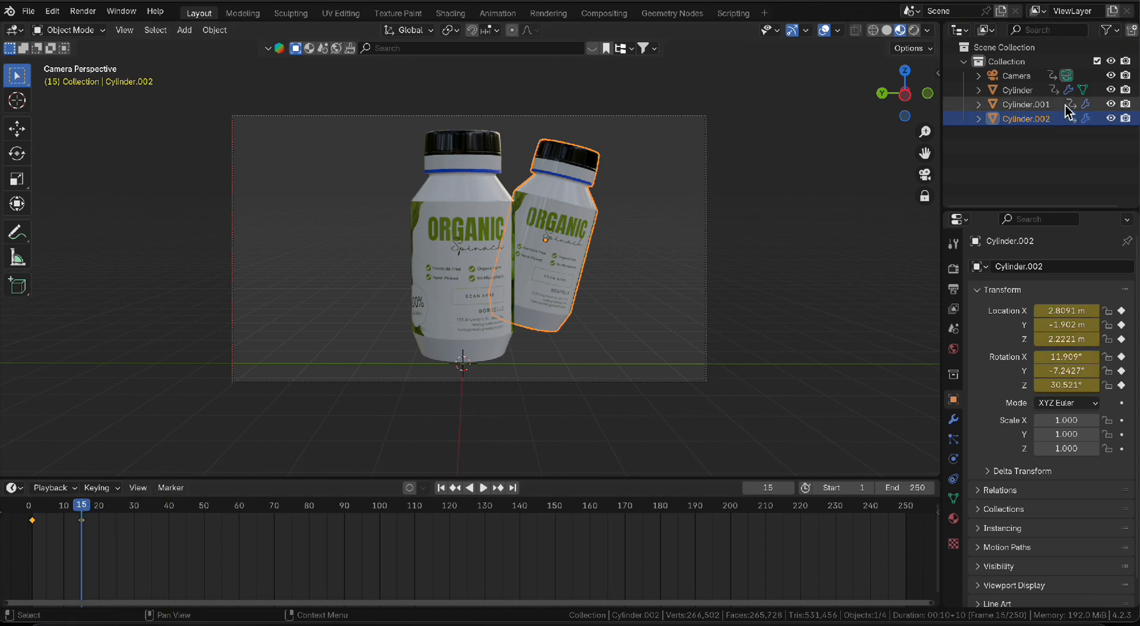
left_click(1036, 104)
key("g")
key("y")
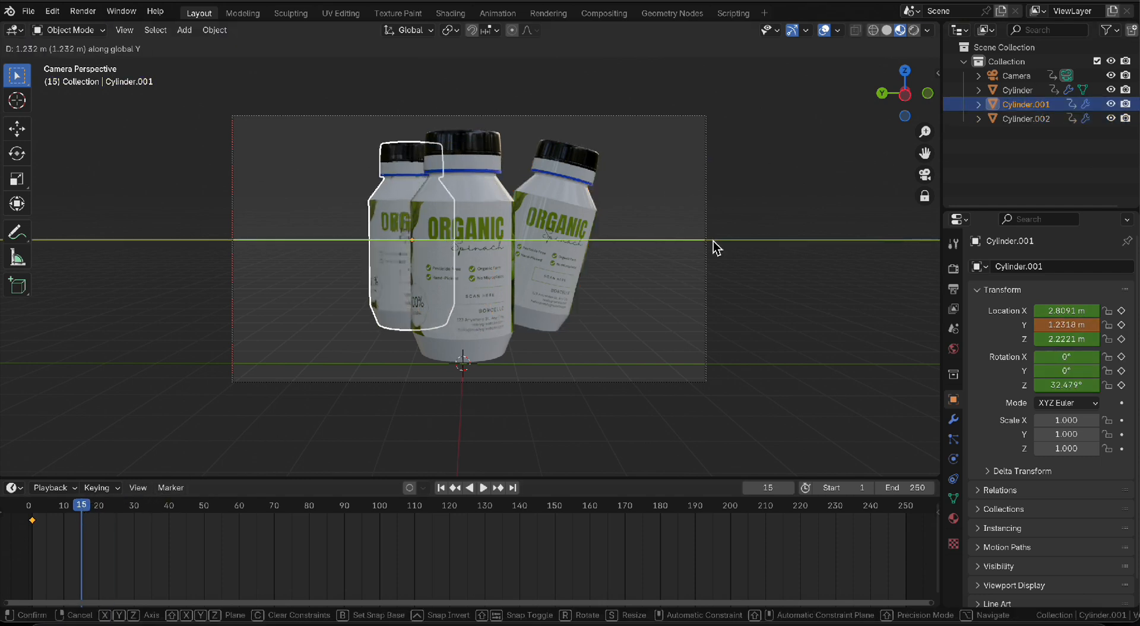
left_click(624, 294)
Tilt Cylinder.001 outward to about X -15.2°, Y 9.7°, Z 32.7°, shift it to about Y 1.904 m, and keyframe it at frame 15
key("r")
left_click(605, 284)
key("g")
key("y")
left_click(603, 287)
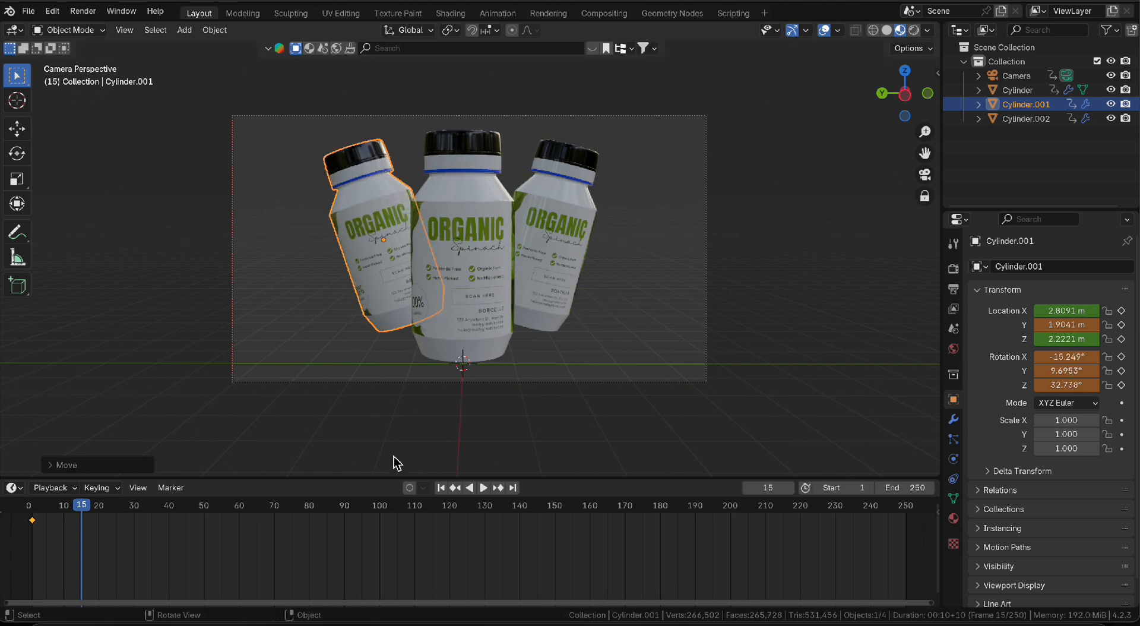
key("i")
left_click(200, 533)
Play back the animation from frame 0 to check both rear bottles fanning out
left_click_drag(82, 508, 29, 509)
left_click(74, 357)
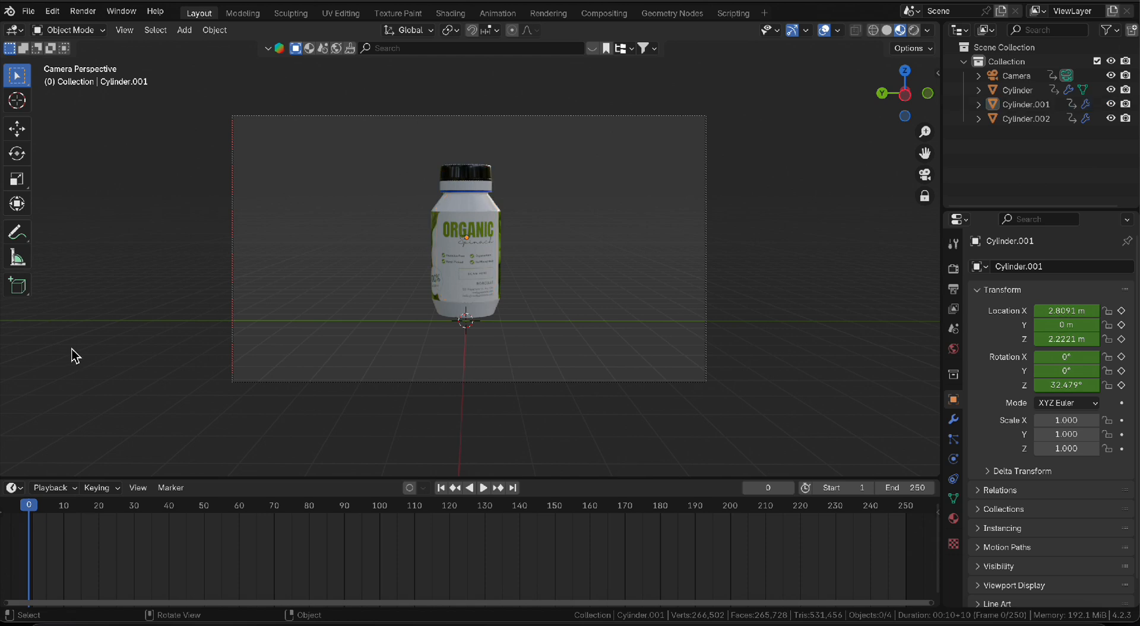
key("space")
key("space")
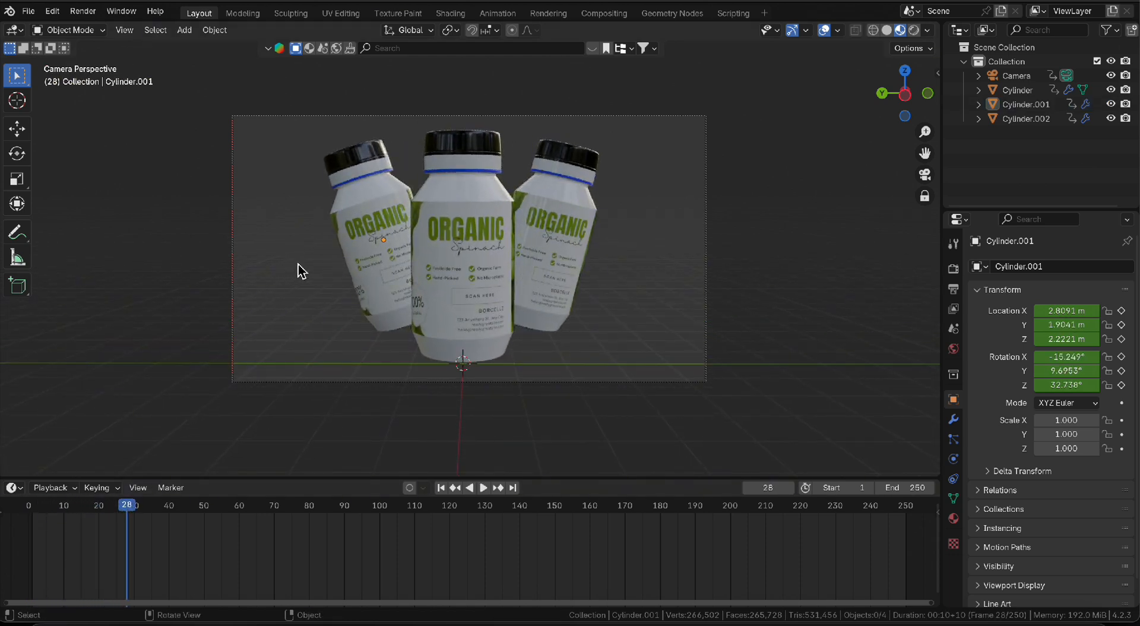
At frame 25, move Cylinder.001 slightly farther outward along Y to about 2.016 m
left_click(371, 249)
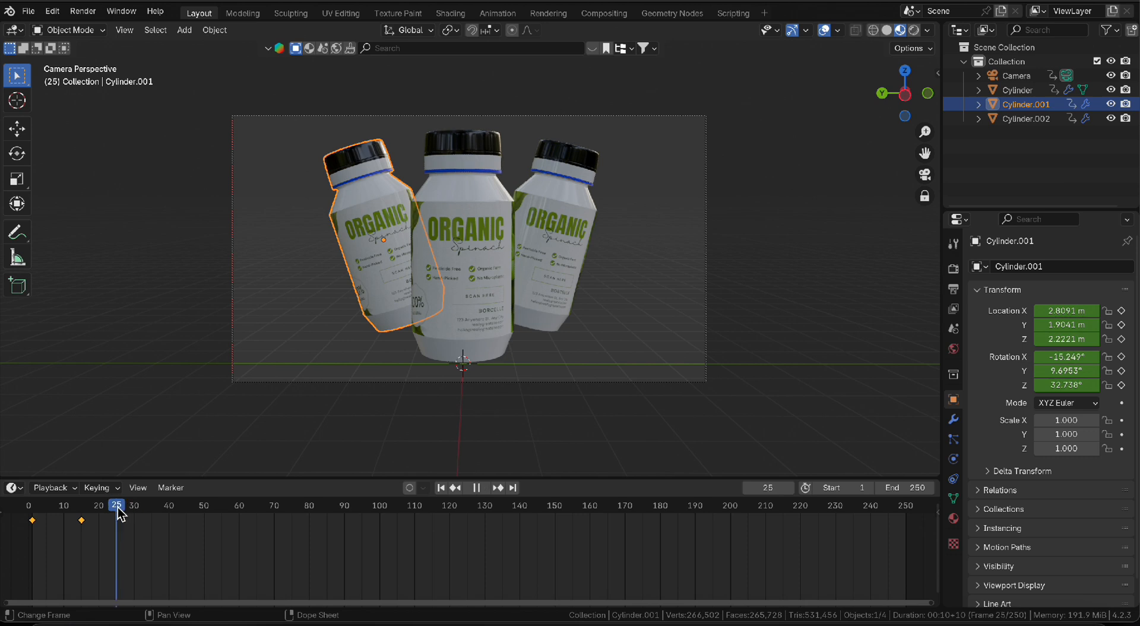
key("g")
key("x")
key("y")
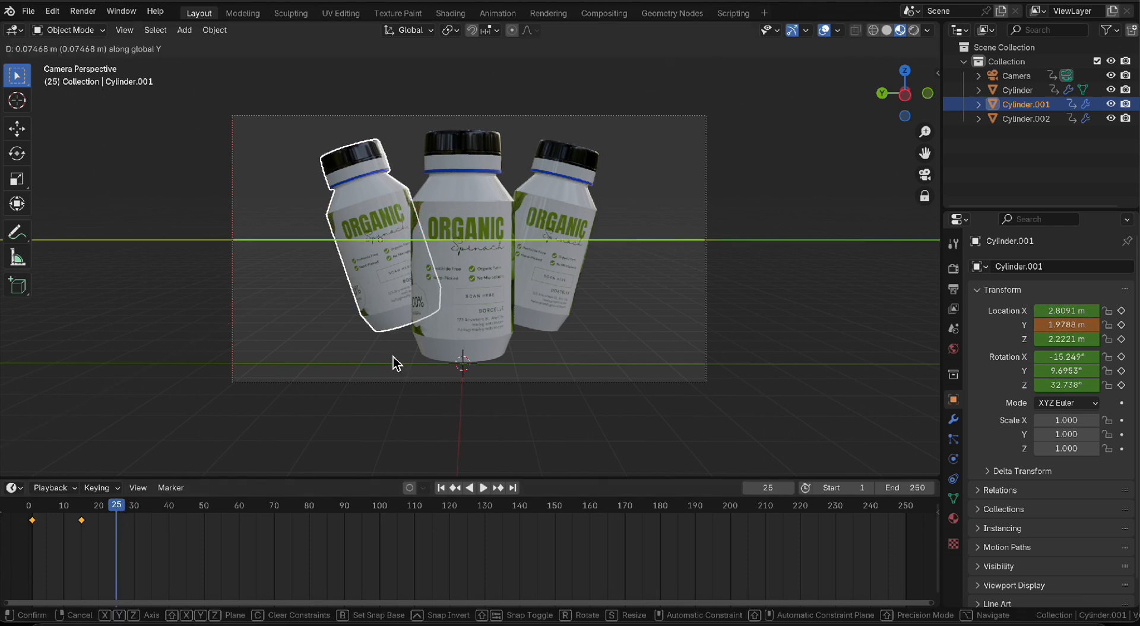
left_click(370, 367)
right_click(165, 528)
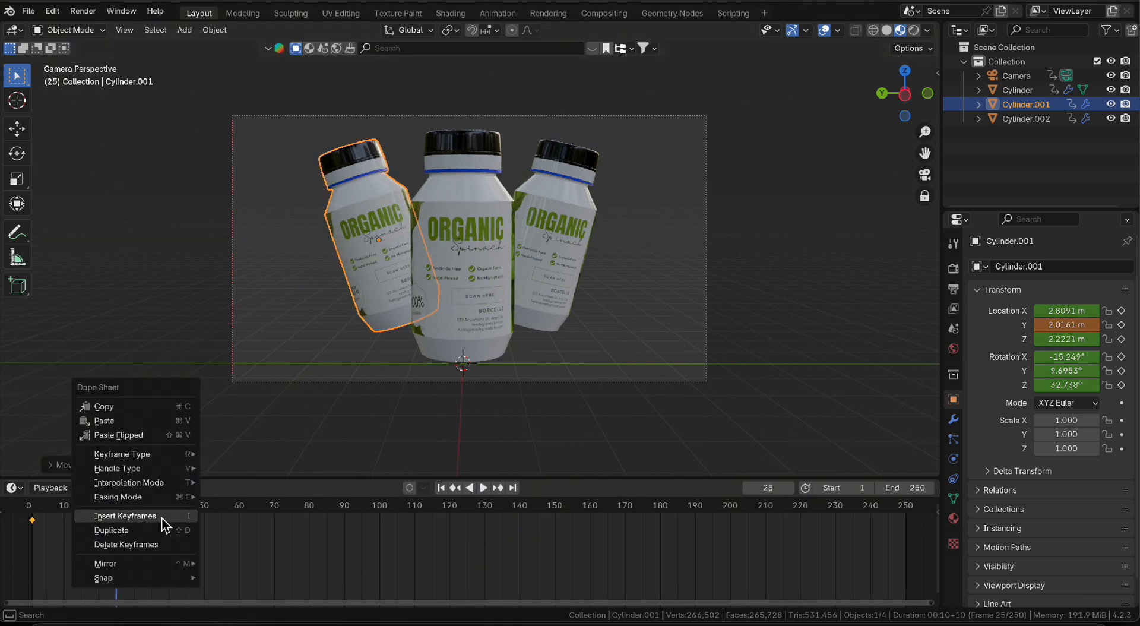
left_click(165, 516)
Tilt Cylinder.001 slightly farther outward and insert its keyframes at frame 25
key("r")
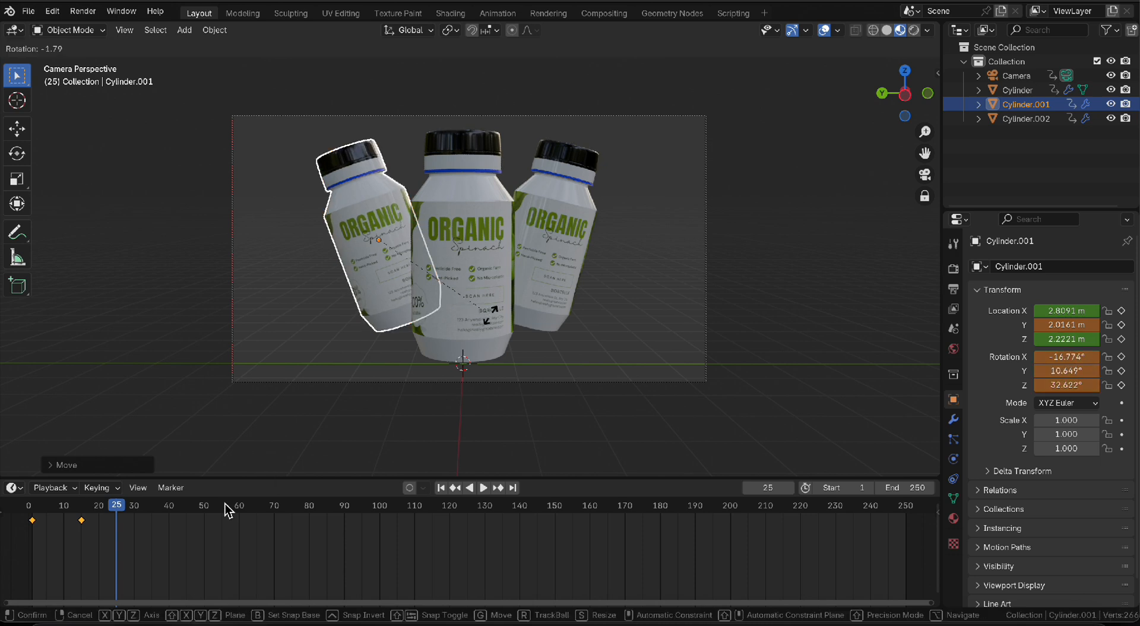
left_click(491, 315)
right_click(172, 532)
left_click(172, 530)
At frame 25, move Cylinder.002 to about Y -2.014 m, tilt it to about X 15.4°, Y -9.2°, Z 29.7°, and insert its keyframes
left_click(537, 260)
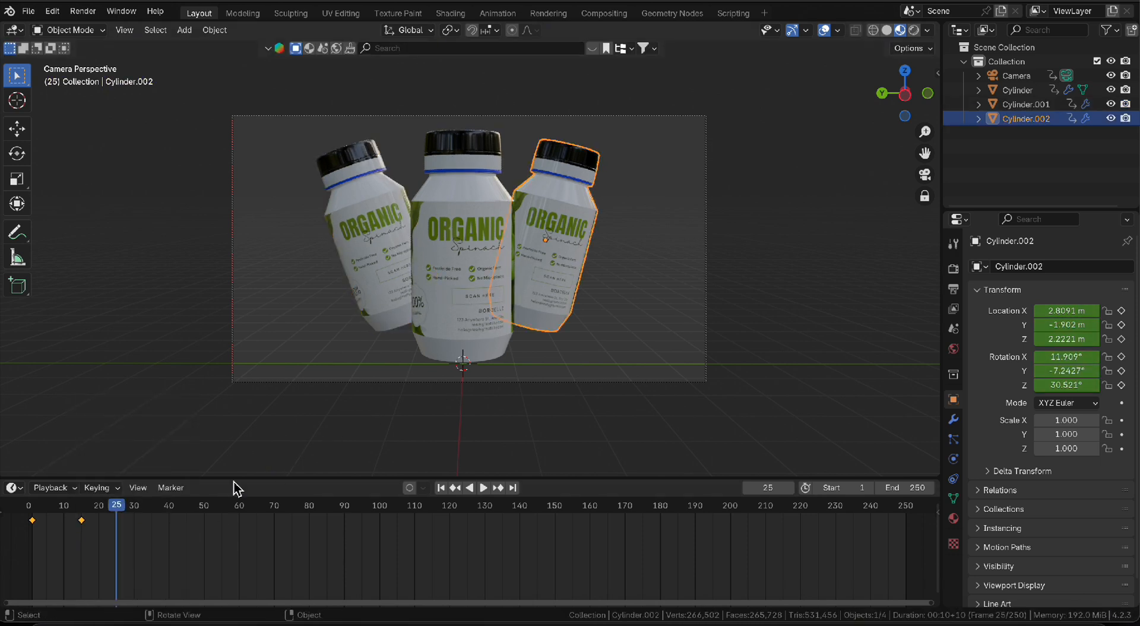
key("g")
key("y")
left_click(625, 302)
key("r")
left_click(656, 307)
right_click(173, 530)
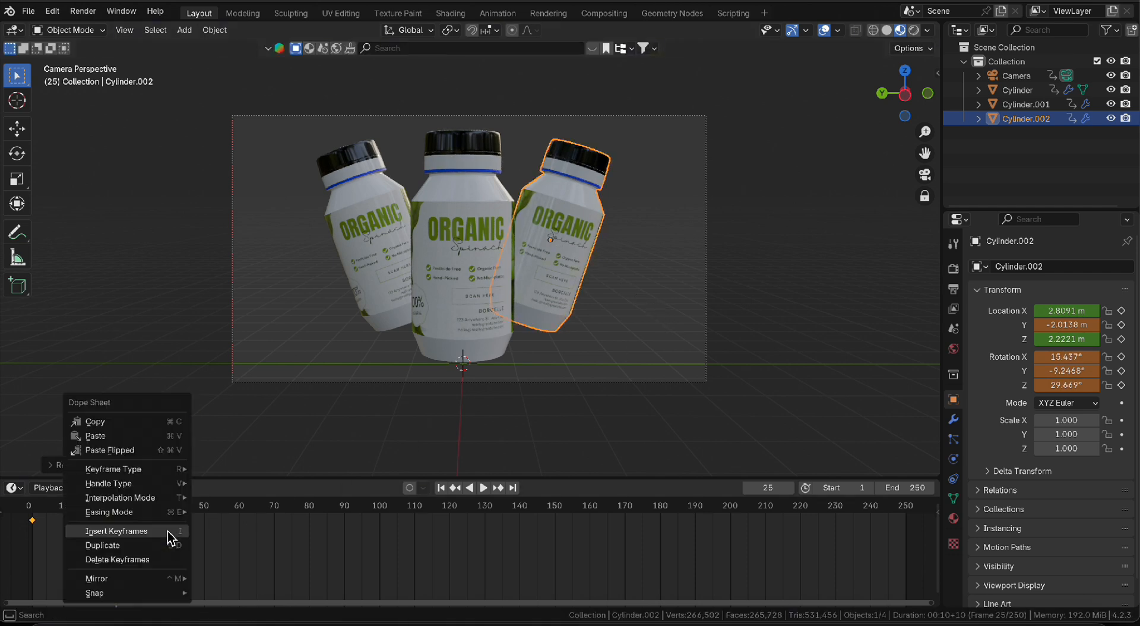
left_click(169, 531)
At frame 33, move the camera slightly closer to about X -12.226 m and Z 3.275 m, and insert its keyframes
key("space")
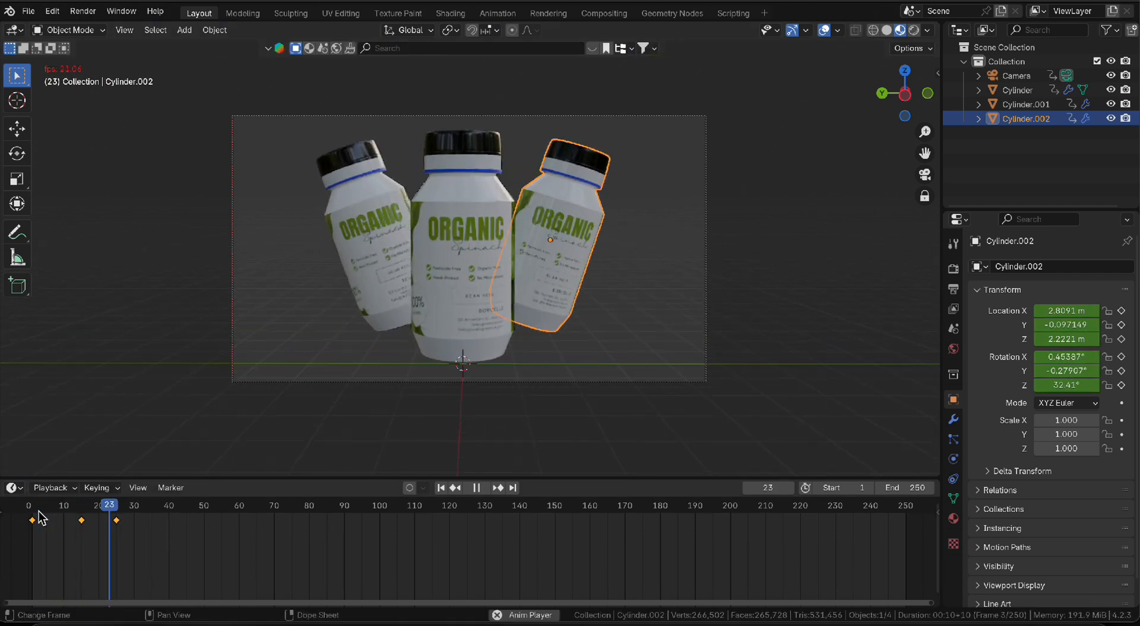
key("space")
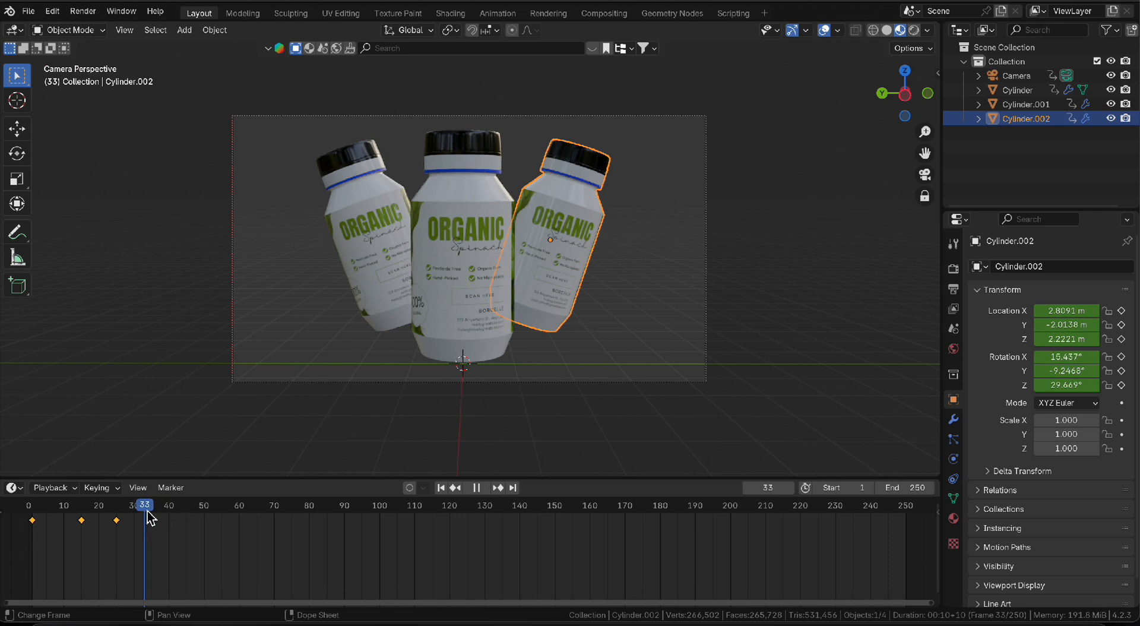
left_click(1016, 75)
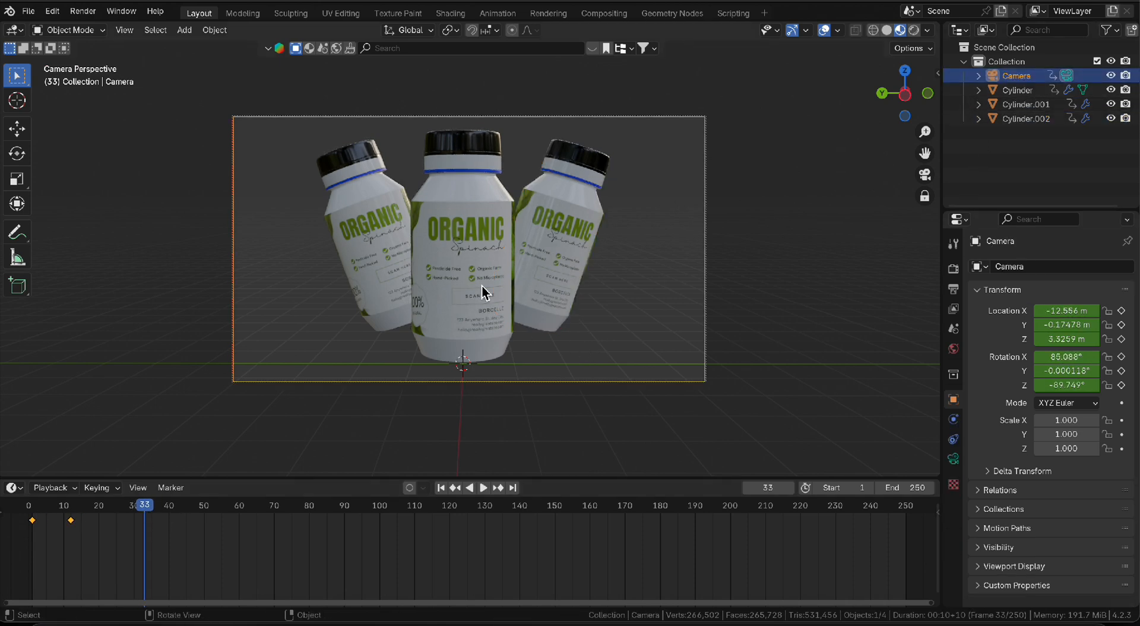
scroll(468, 297, "up", 2)
right_click(228, 541)
left_click(229, 542)
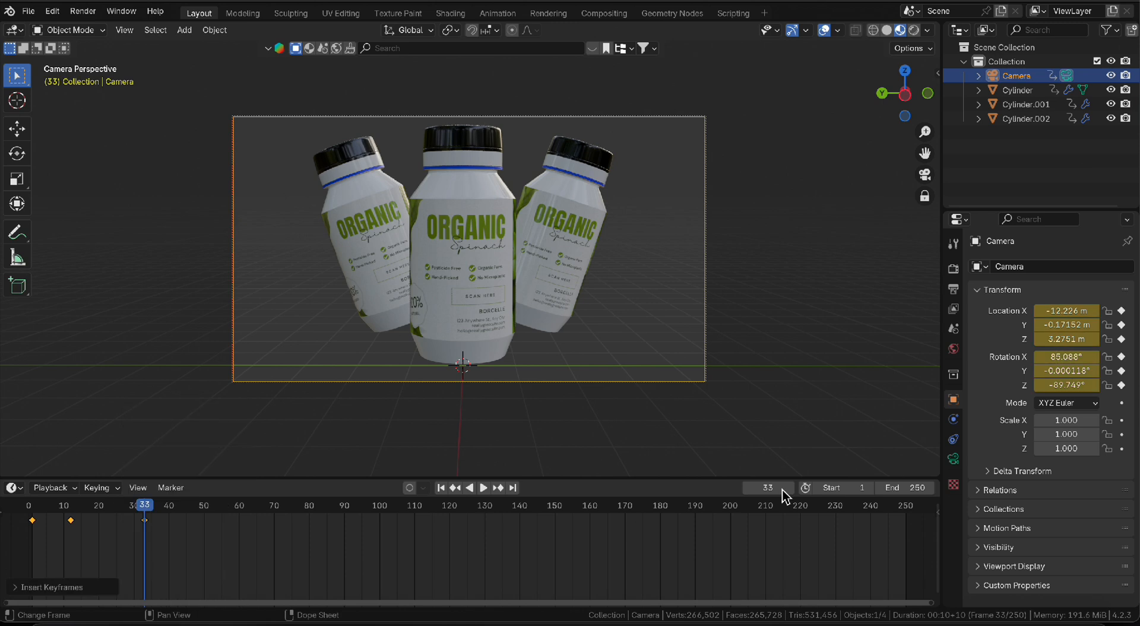
Save the file and set the camera's focal length to 44 mm
left_click(954, 458)
key("ctrl+s")
left_click_drag(1073, 333, 1054, 333)
Play back and scrub the animation from the start to review the camera and bottle motion
key("space")
left_click_drag(144, 511, 26, 512)
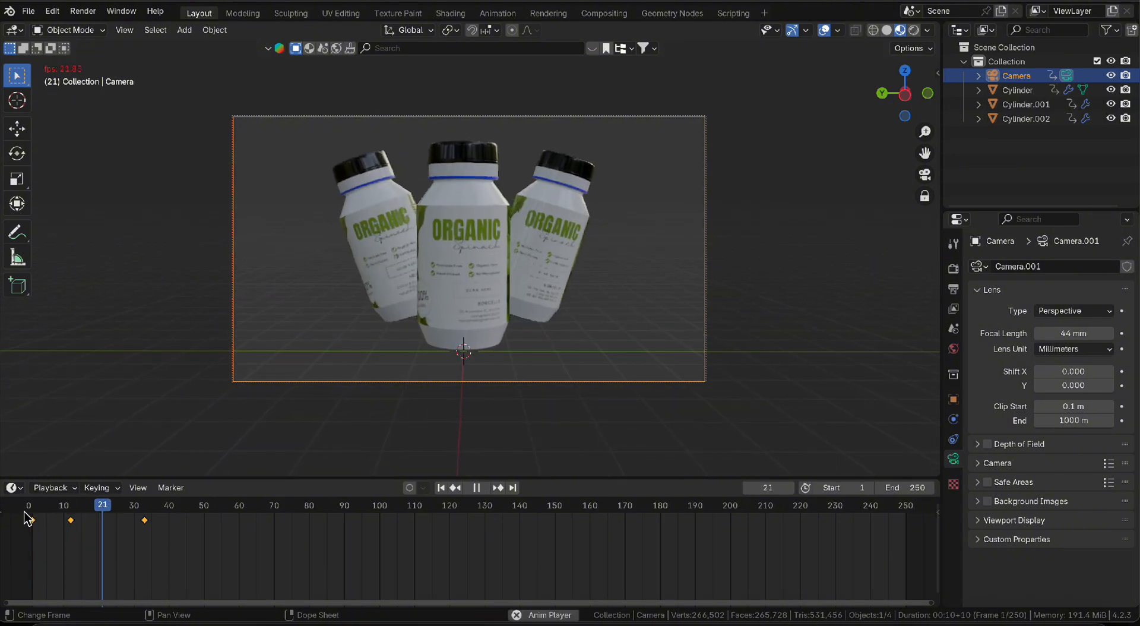
key("space")
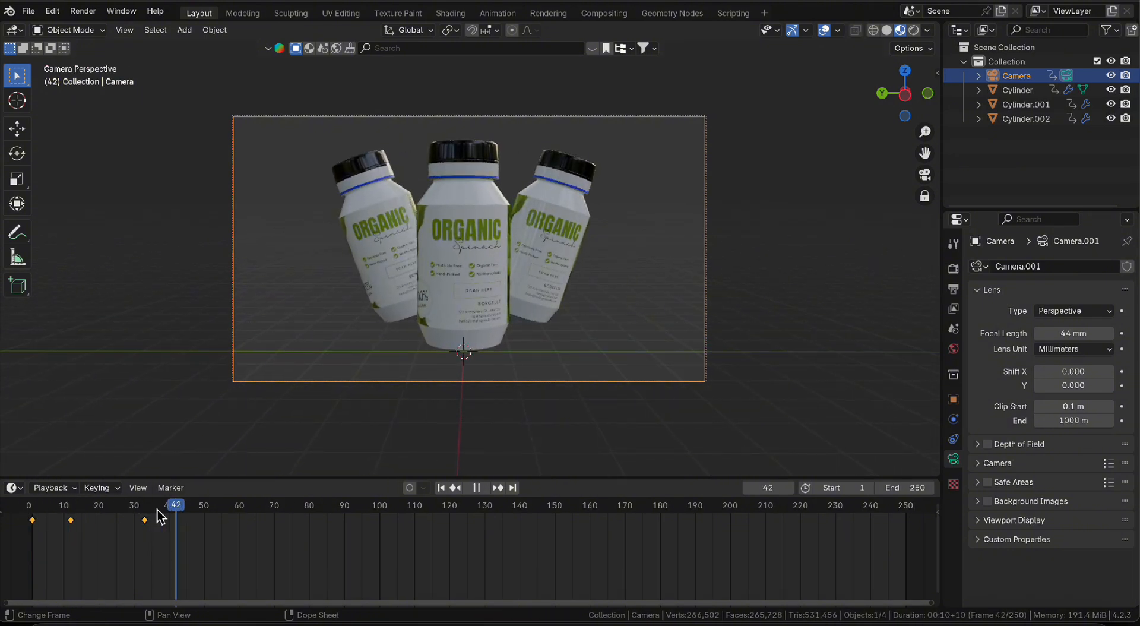
left_click_drag(77, 505, 62, 511)
key("space")
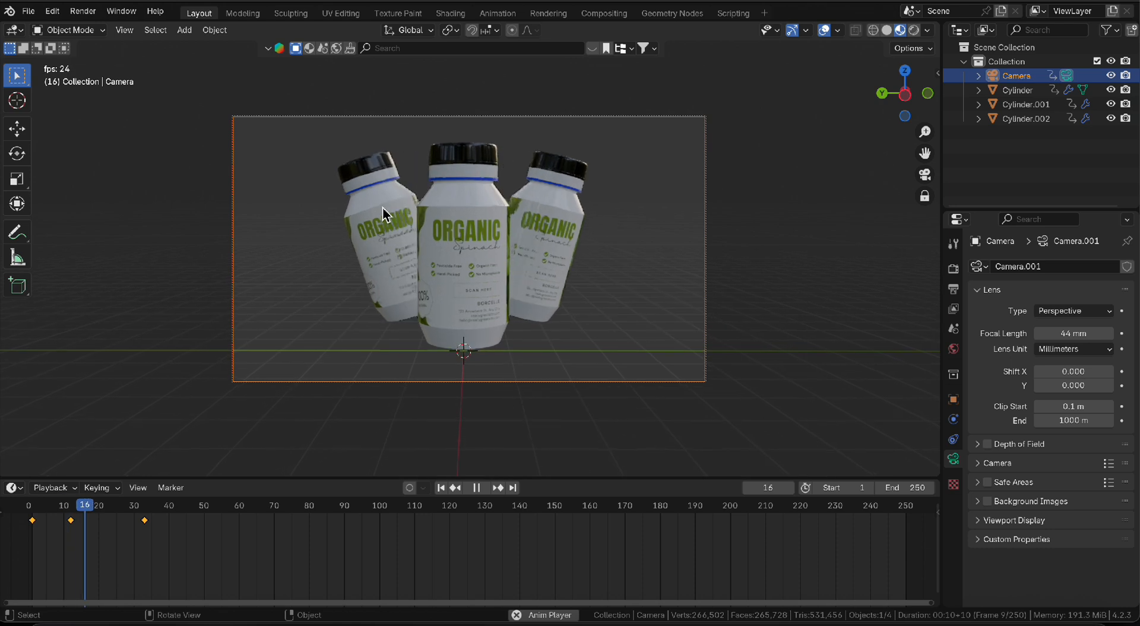
key("space")
key("space")
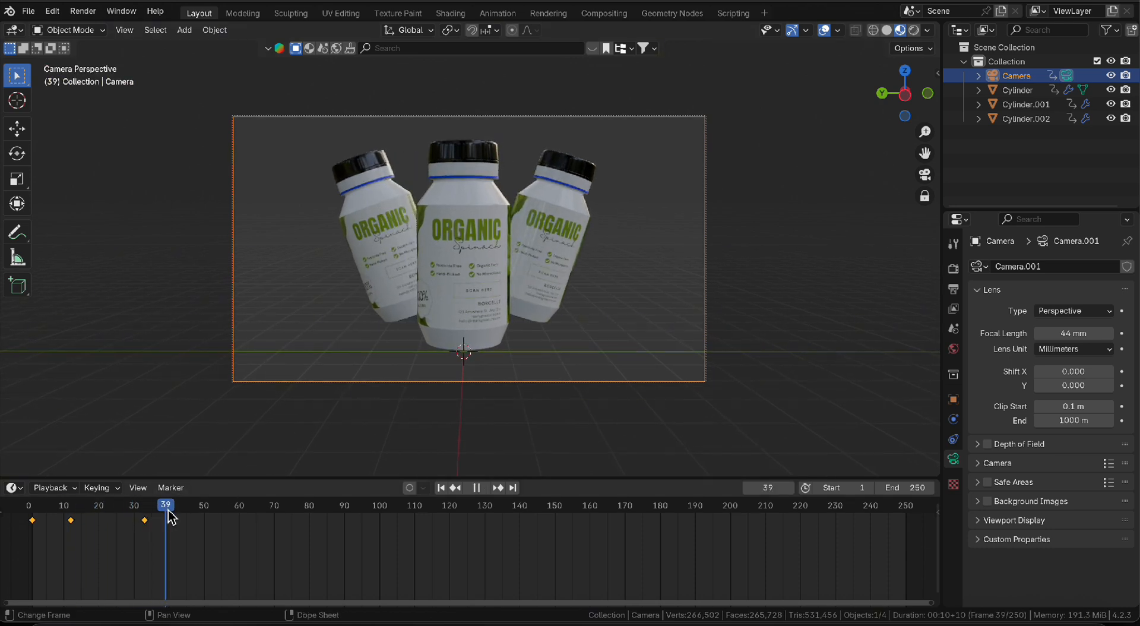
Save the file and insert camera keyframes at frame 40 to hold the current framing
key("space")
key("ctrl+s")
right_click(189, 526)
left_click(179, 527)
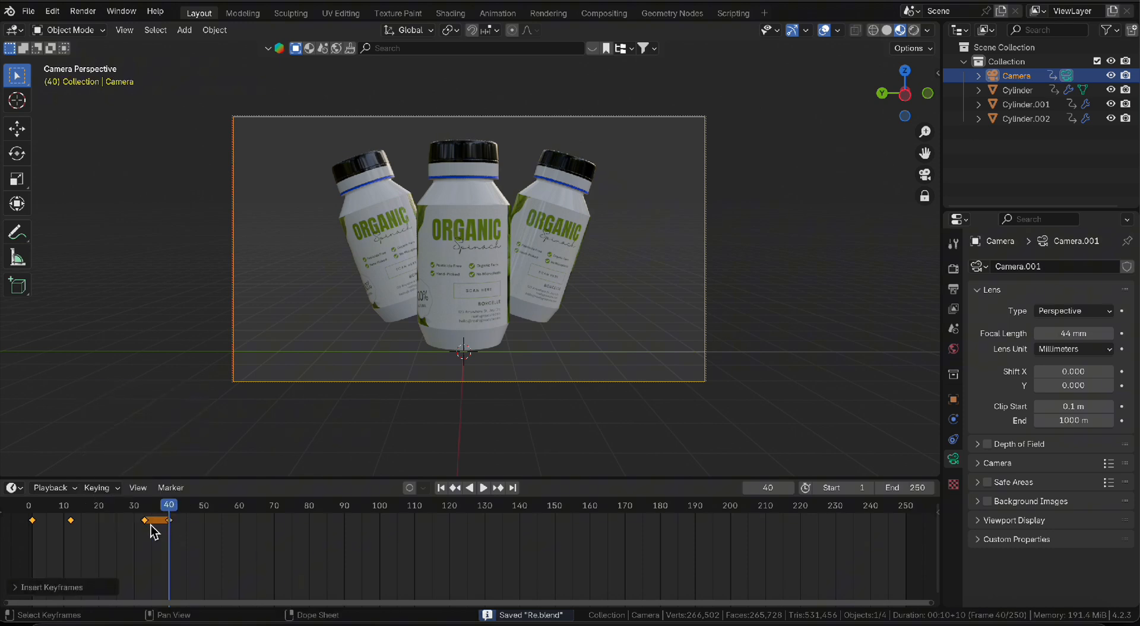
At frame 50, pull the camera back from the three bottles and insert its keyframes
left_click_drag(194, 522, 205, 515)
scroll(464, 254, "down", 4)
right_click(250, 539)
left_click(249, 540)
Preview the camera pull-back, set the animation's end frame to 60, and save the file
mouse_move(203, 522)
left_mouse_down()
mouse_move(185, 514)
mouse_move(224, 514)
mouse_move(209, 514)
left_mouse_up()
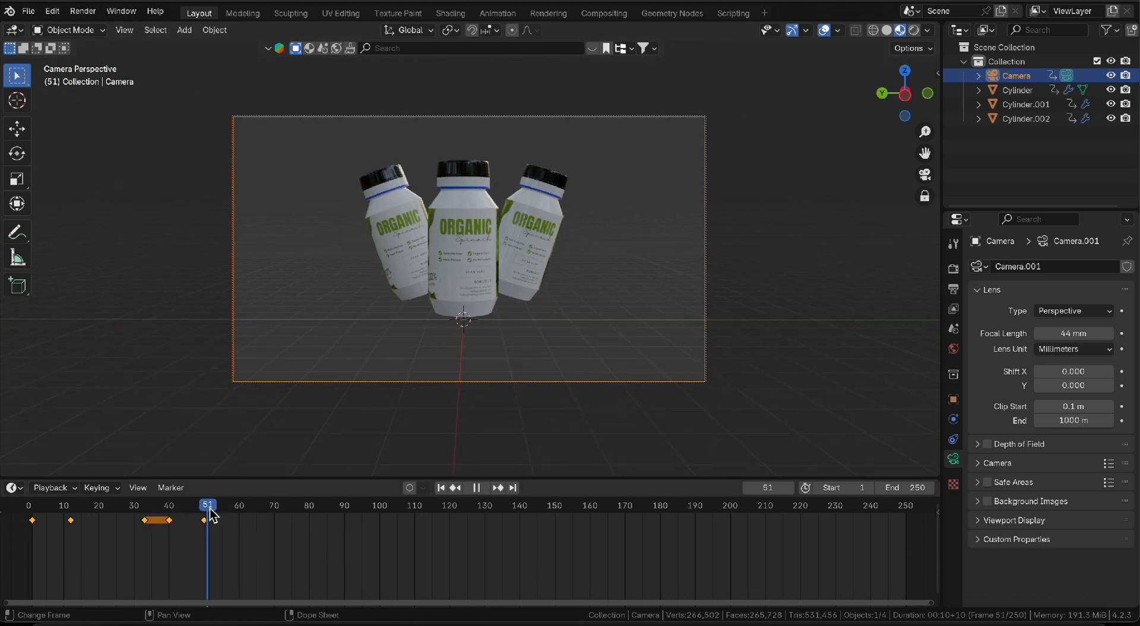
key("space")
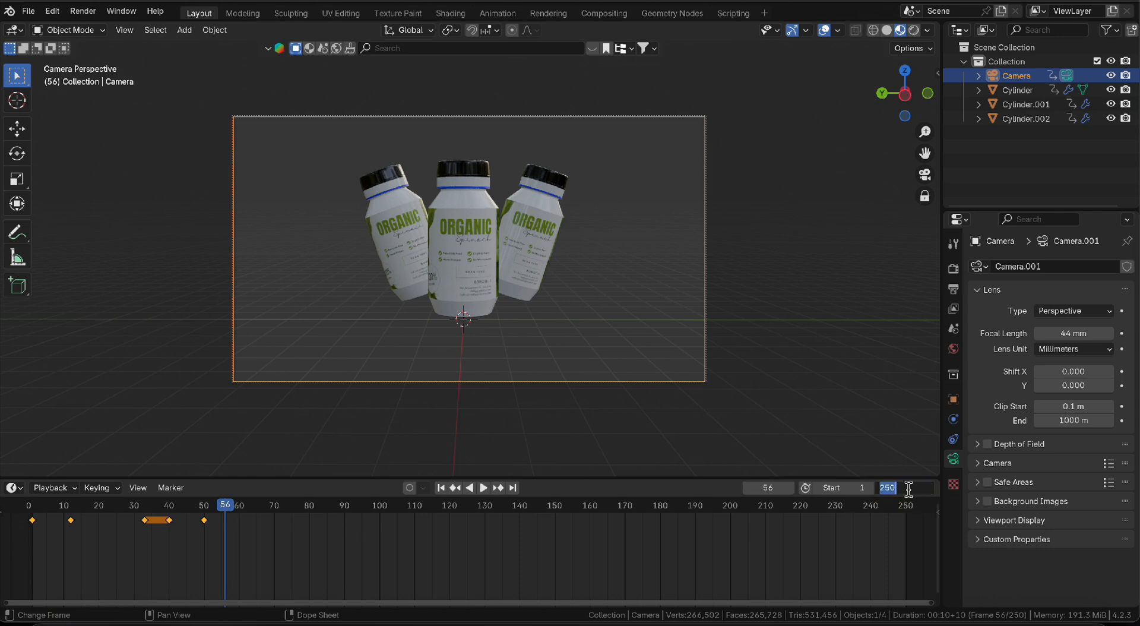
type("60")
key("Return")
key("ctrl+s")
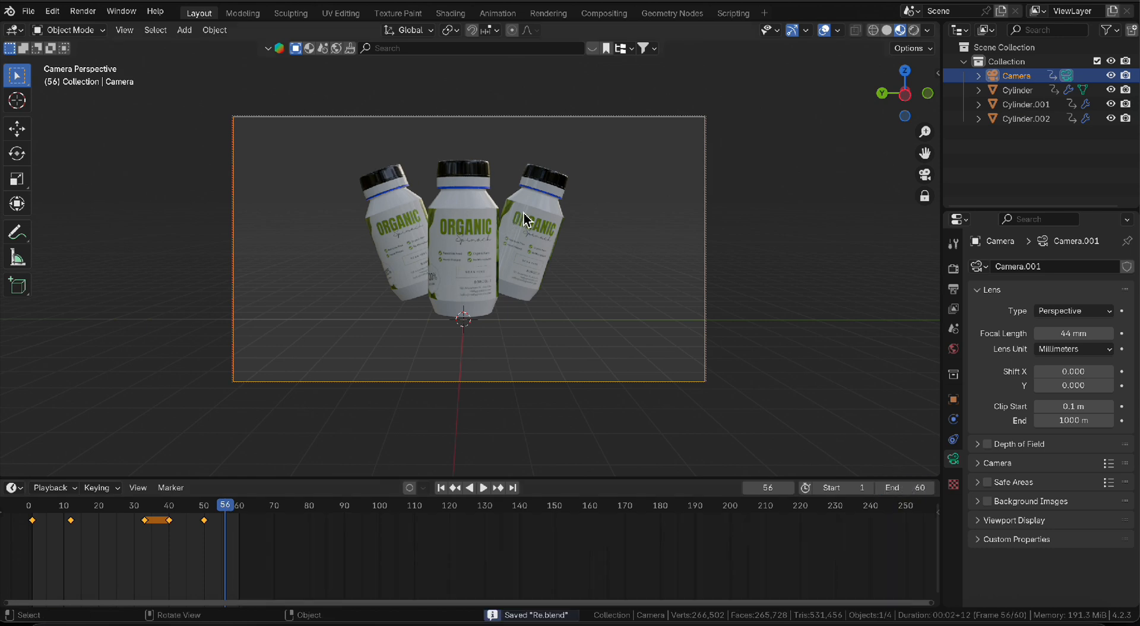
Shift the camera's hold keyframes earlier to about frames 26 and 33, then play back the animation
left_click(519, 228)
left_click_drag(237, 517, 151, 515)
key("space")
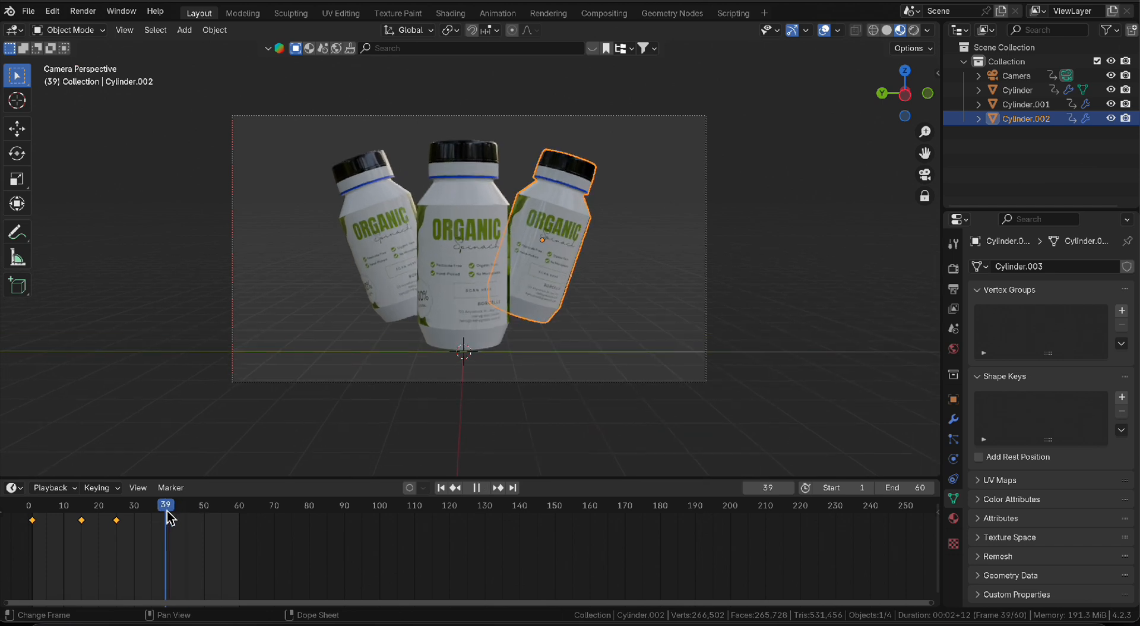
left_click(1026, 77)
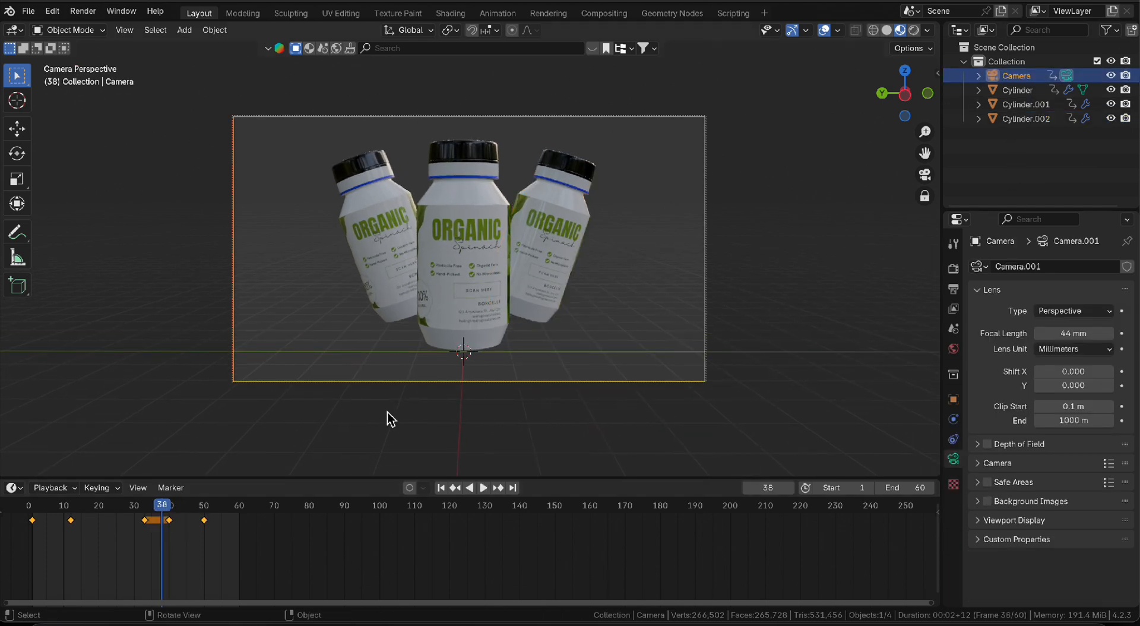
left_click_drag(113, 548, 174, 519)
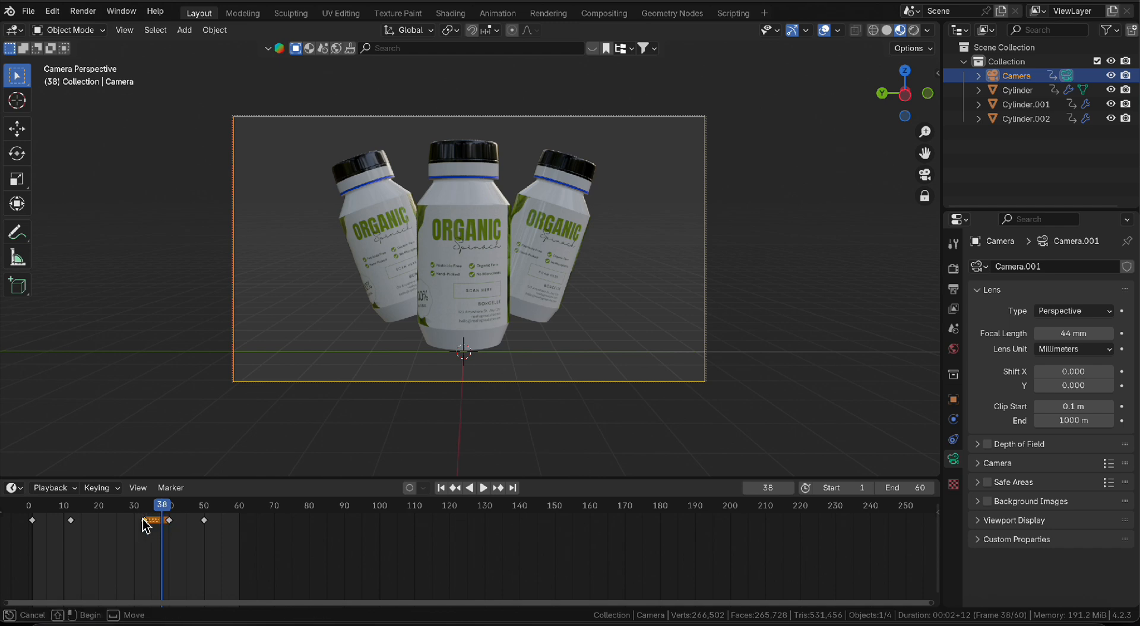
left_click_drag(168, 528, 137, 521)
left_click(94, 504)
key("space")
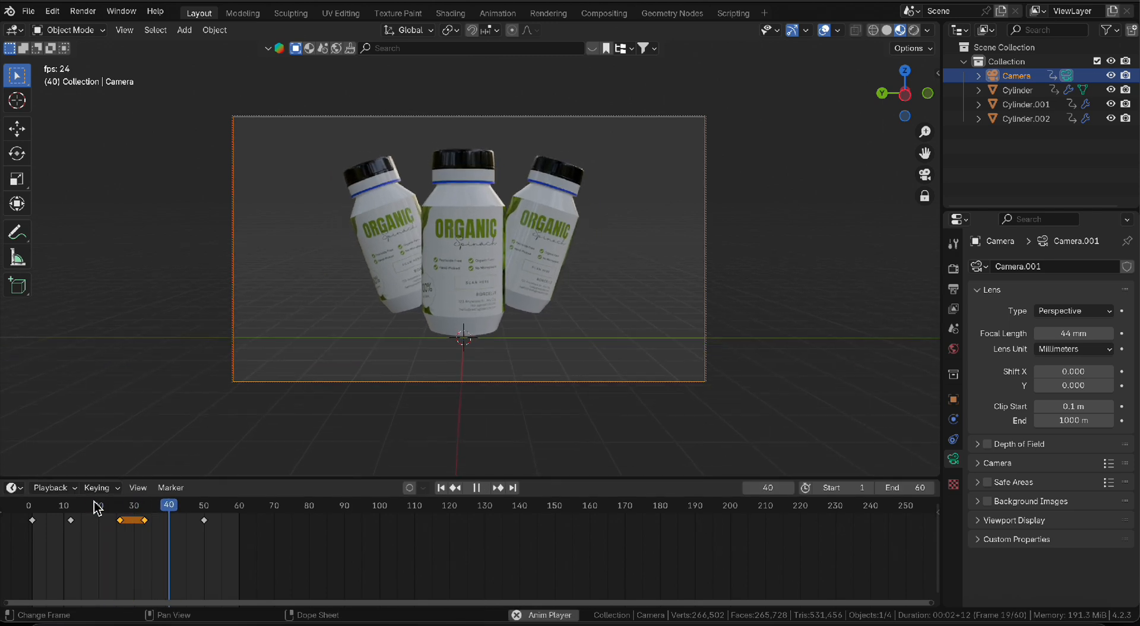
key("space")
Move the camera's last keyframe earlier to about frame 39 and preview the pull-back
left_click_drag(206, 522, 168, 530)
left_click(160, 506)
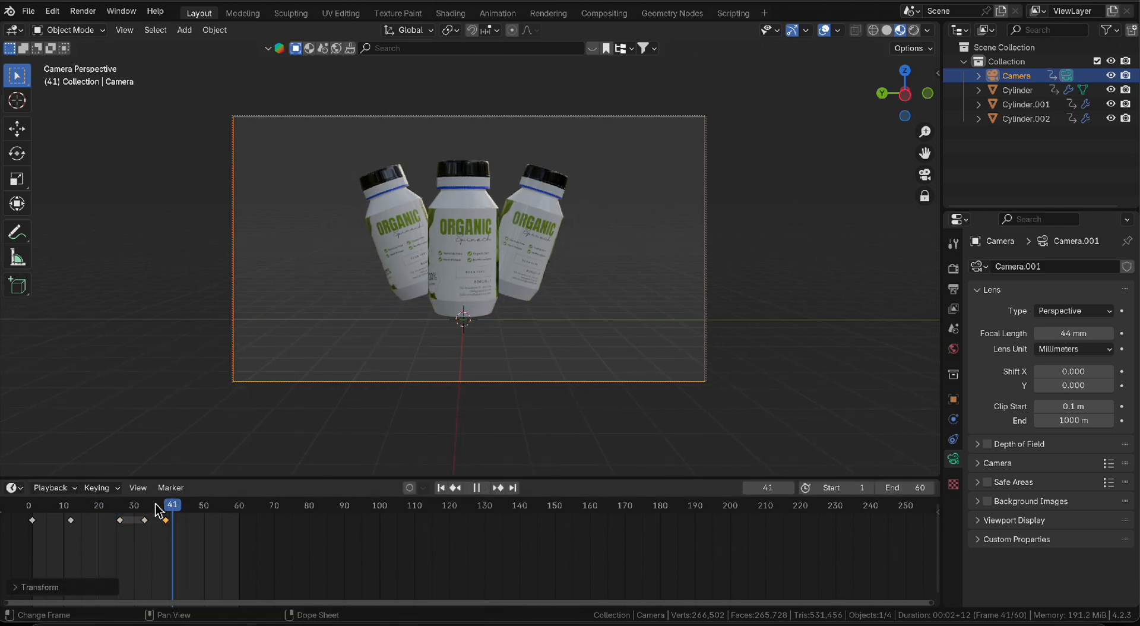
key("space")
key("space")
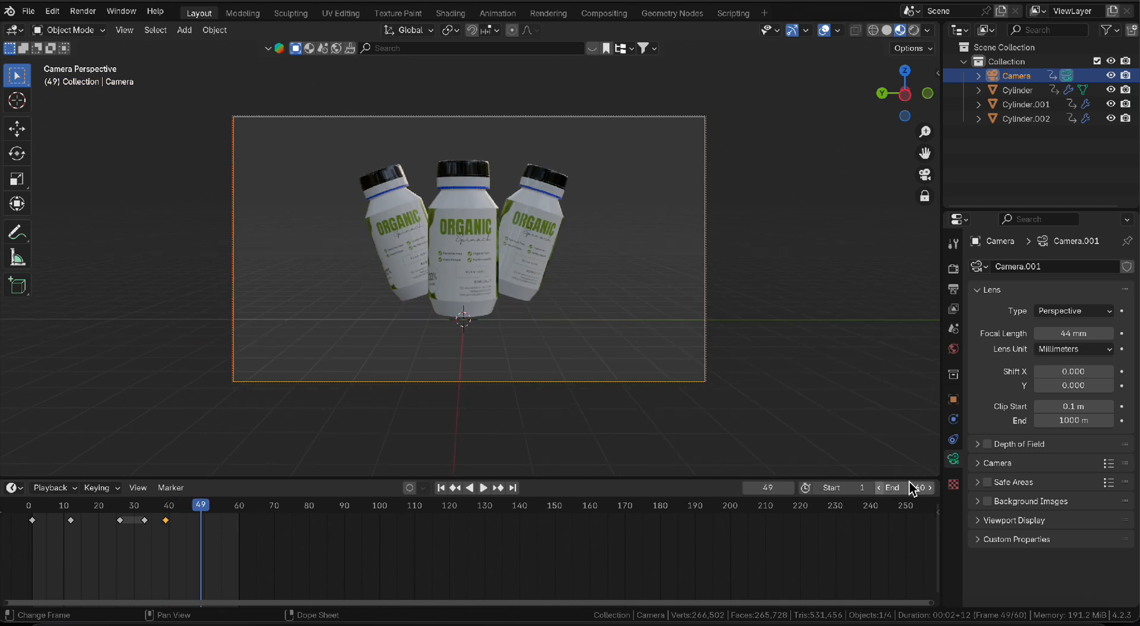
Set the animation's end frame to 55 and play it back from near the start
type("55")
key("Return")
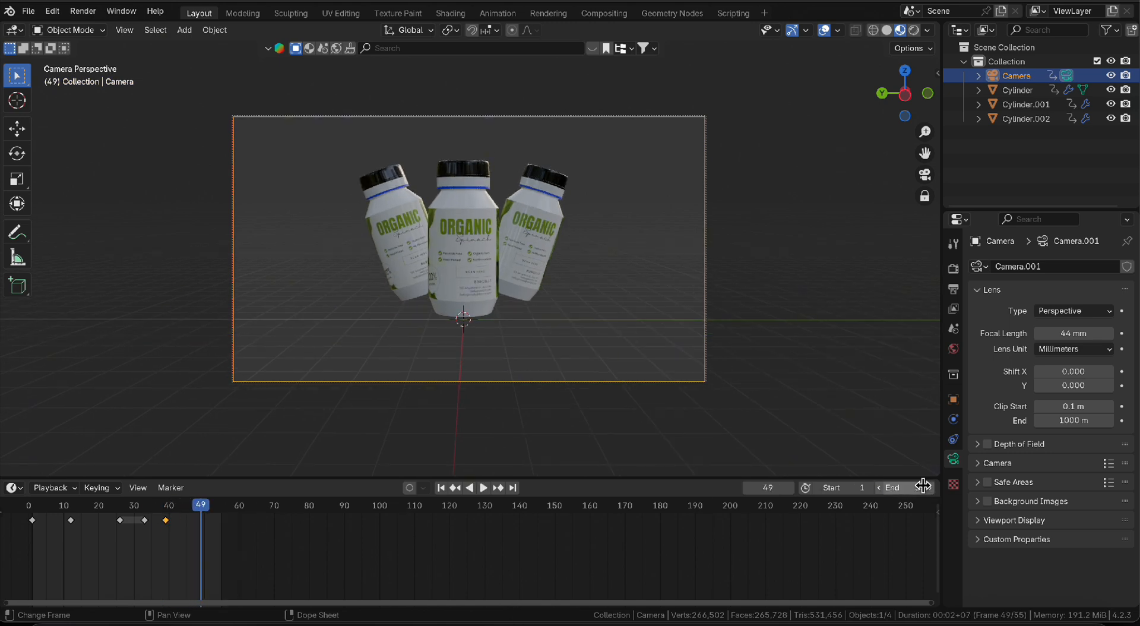
left_click_drag(124, 506, 70, 507)
key("space")
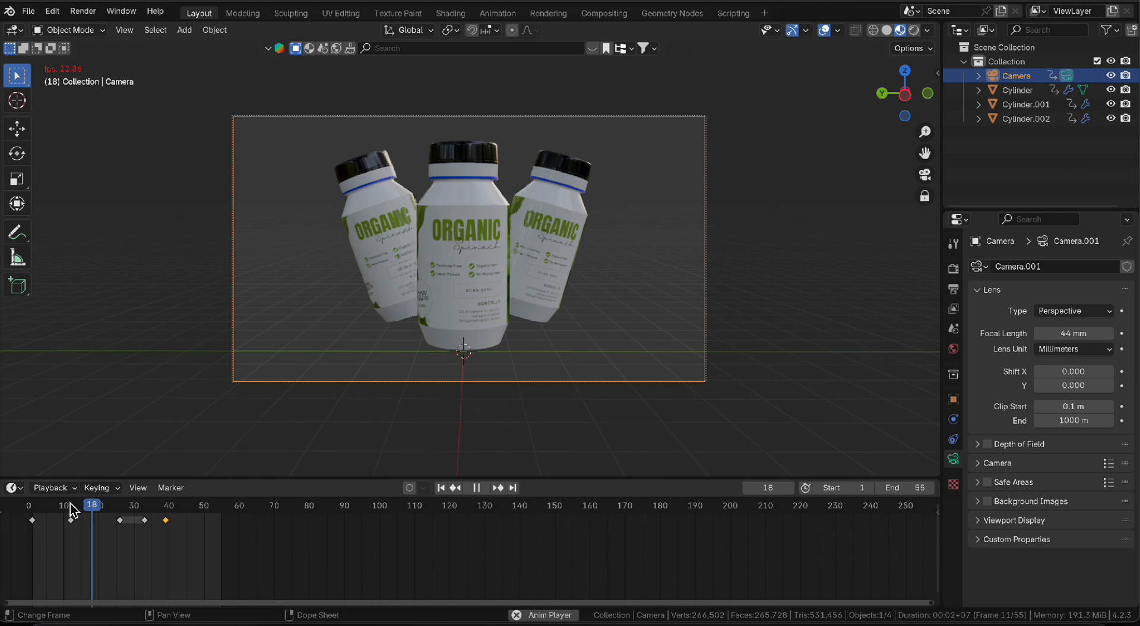
key("space")
Save the file, and at frame 45 straighten the left bottle, slide it along Y behind the middle one, and keyframe it
left_click(197, 509)
key("space")
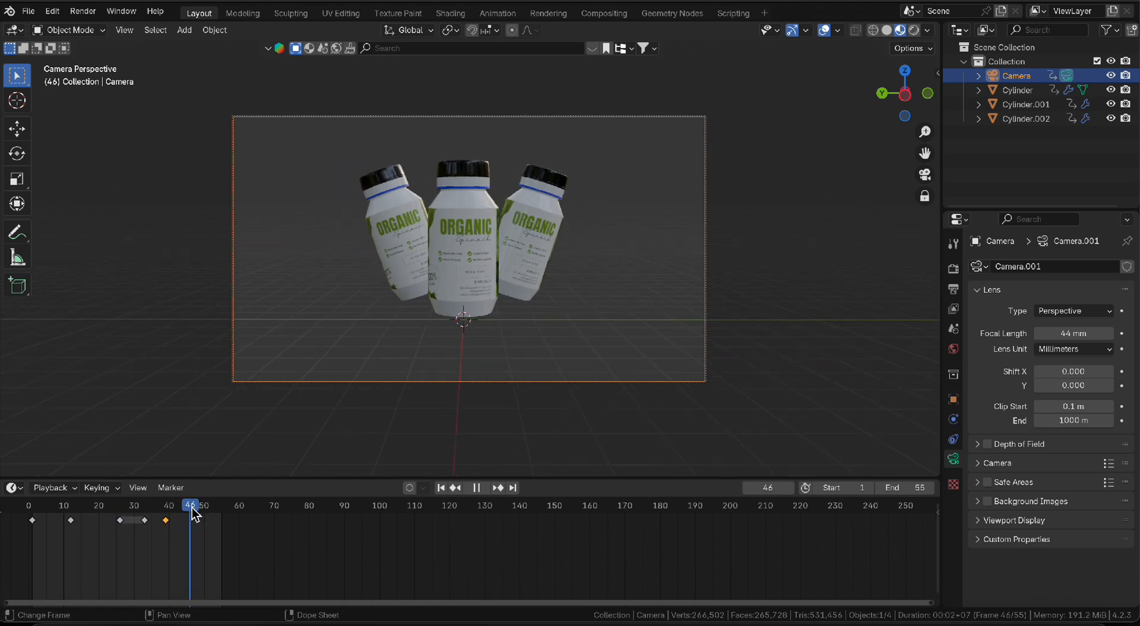
key("space")
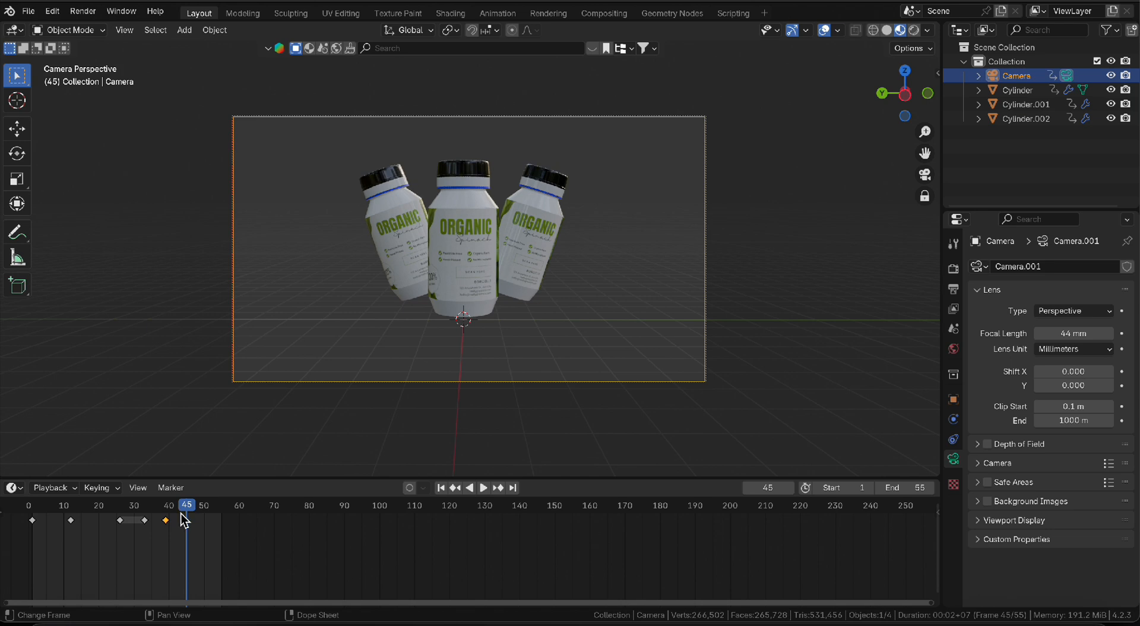
key("super+s")
left_click(406, 279)
key("r")
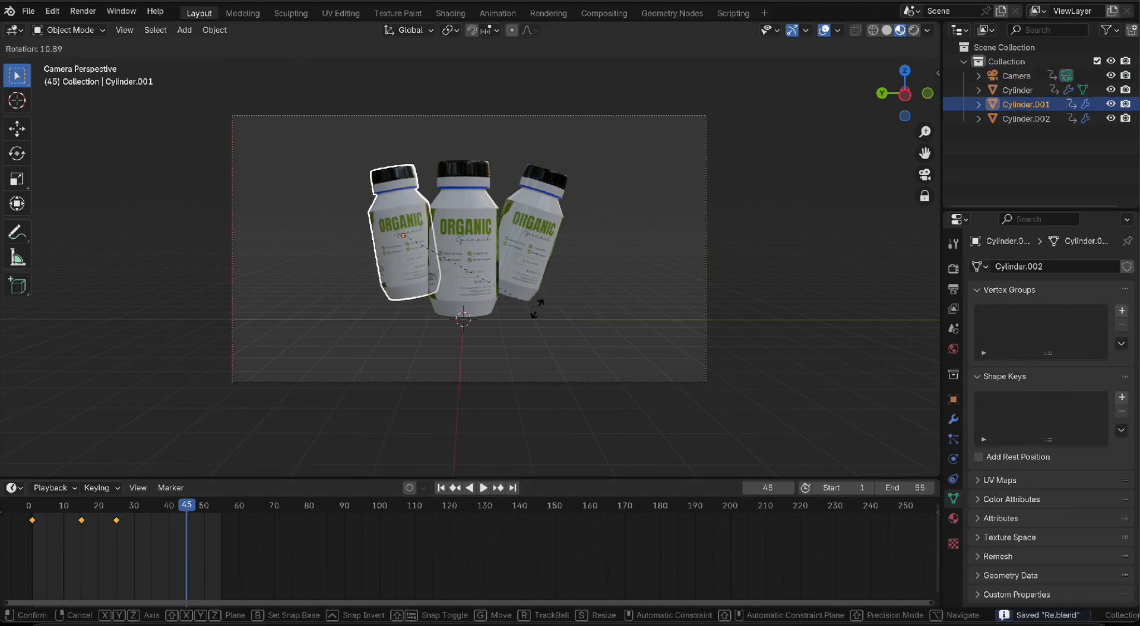
left_click(515, 321)
key("g")
key("y")
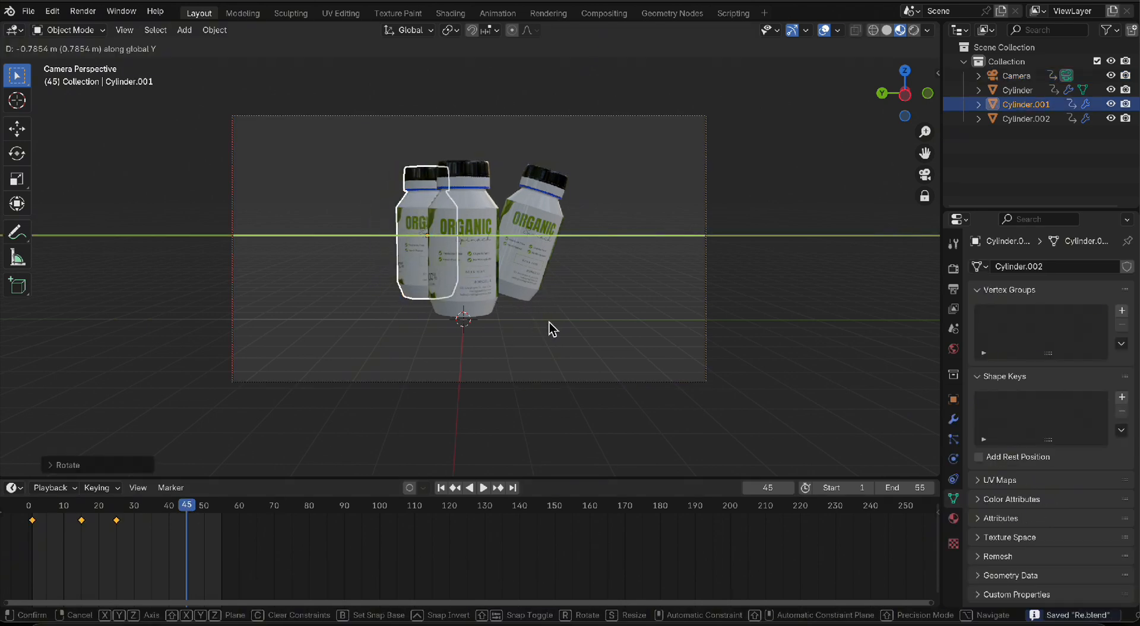
left_click(577, 325)
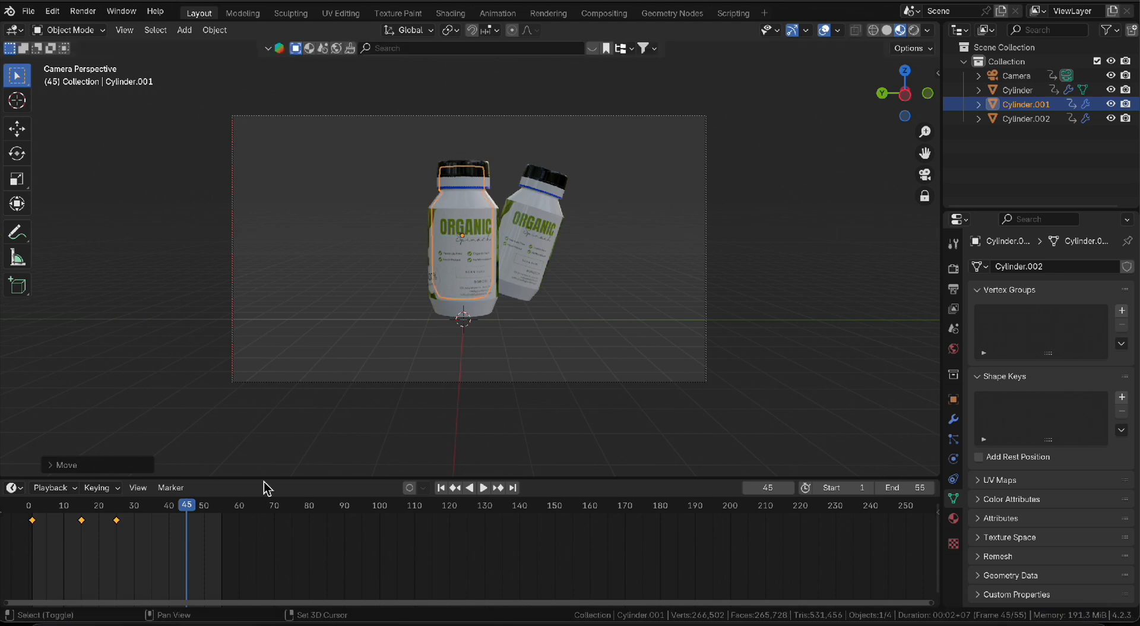
key("i")
Straighten the right bottle, slide it along Y behind the middle bottle, and insert its keyframes at frame 45
left_click(544, 249)
key("r")
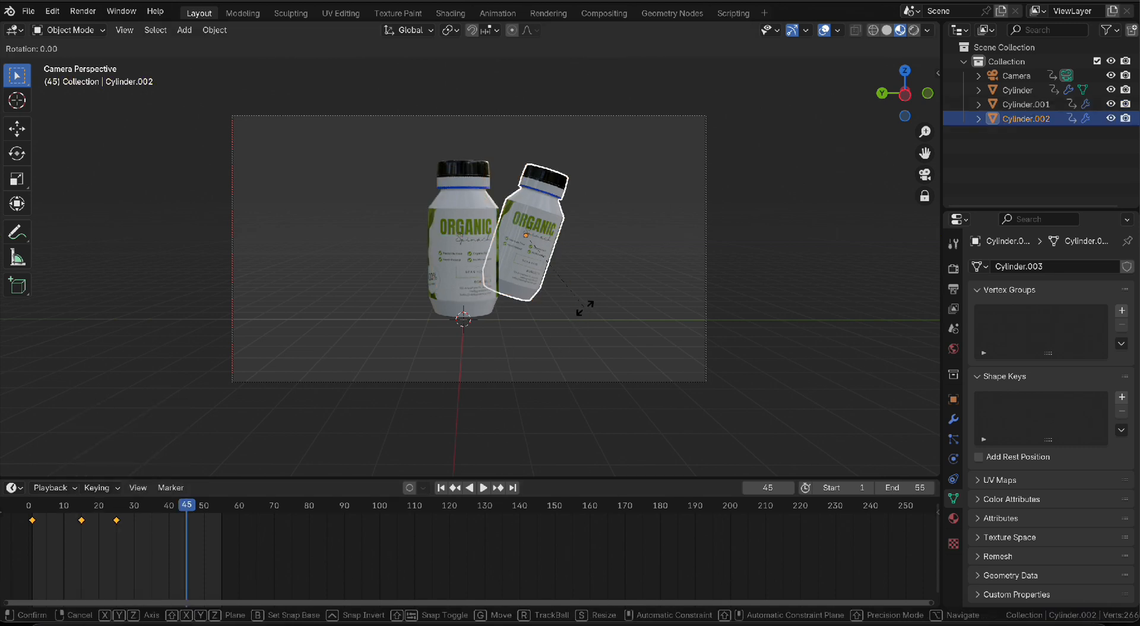
left_click(618, 297)
key("g")
key("y")
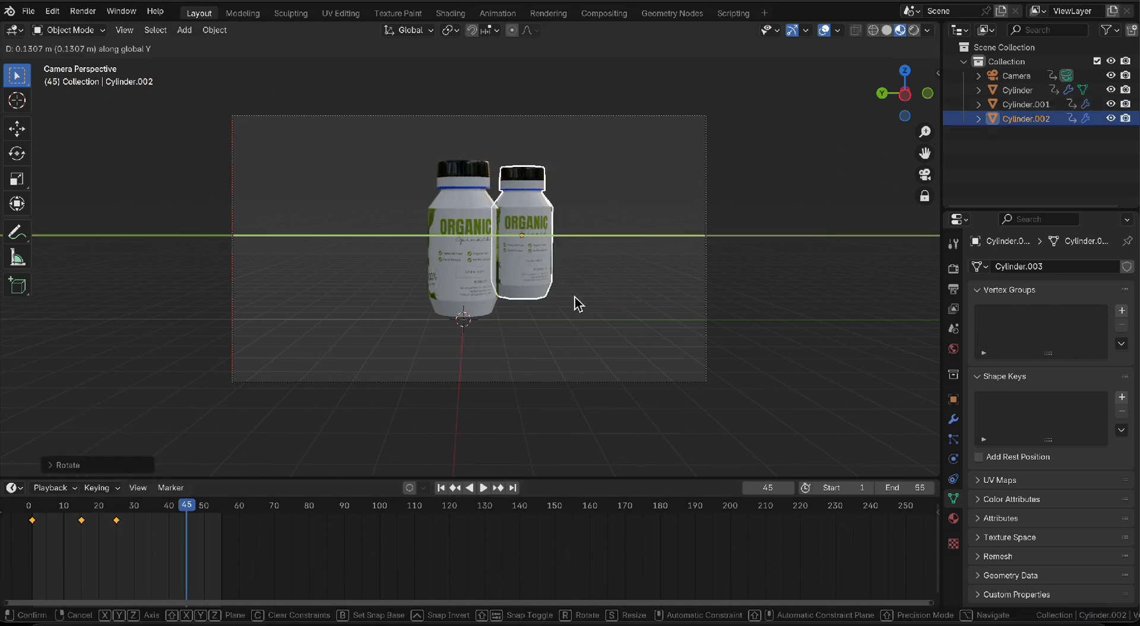
left_click(509, 313)
right_click(172, 527)
left_click(173, 527)
Save the file and play the animation from the start to check the bottles closing together
key("ctrl+s")
left_click_drag(161, 512, 29, 517)
key("space")
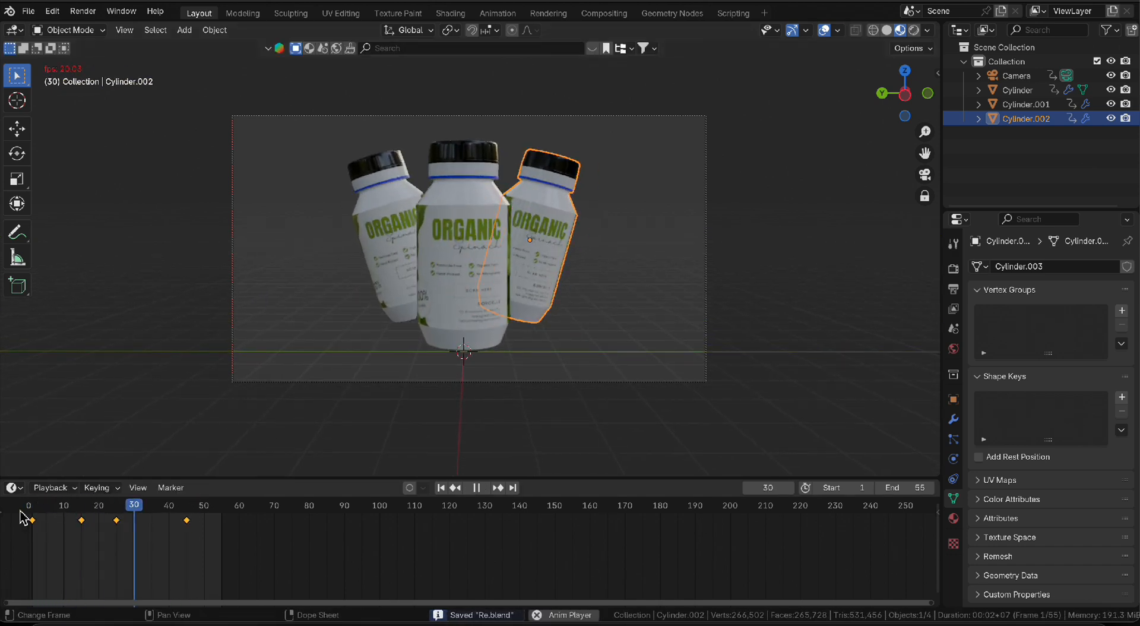
key("space")
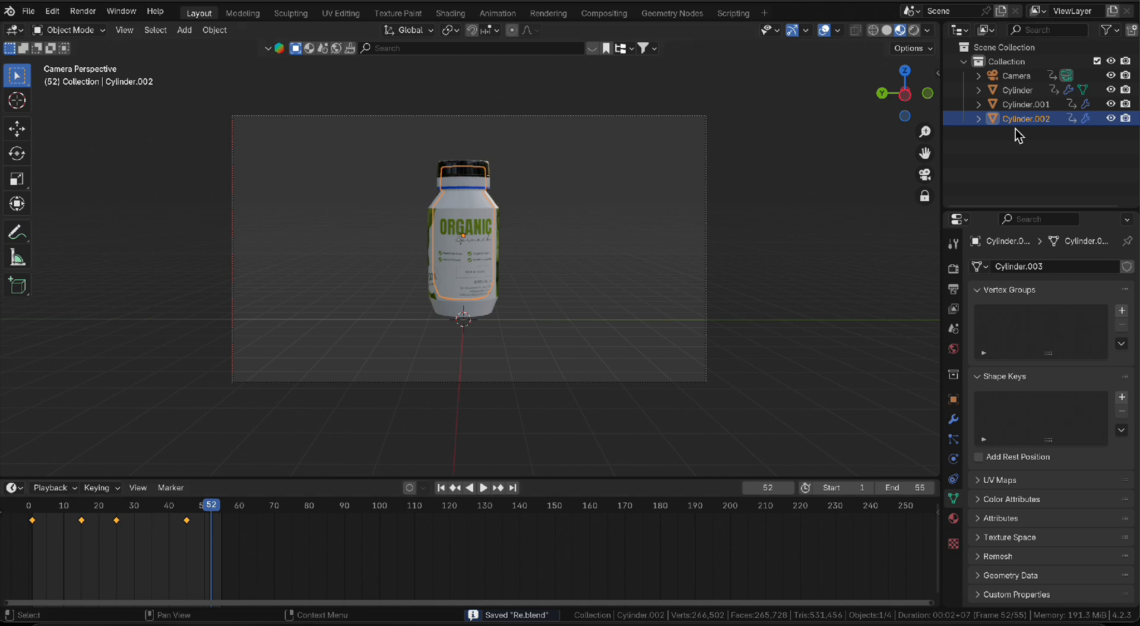
Shift the camera's hold keyframes to about frames 22 and 27 and its last keyframe to about frame 34, checking playback
left_click(1016, 76)
left_click_drag(206, 503, 131, 527)
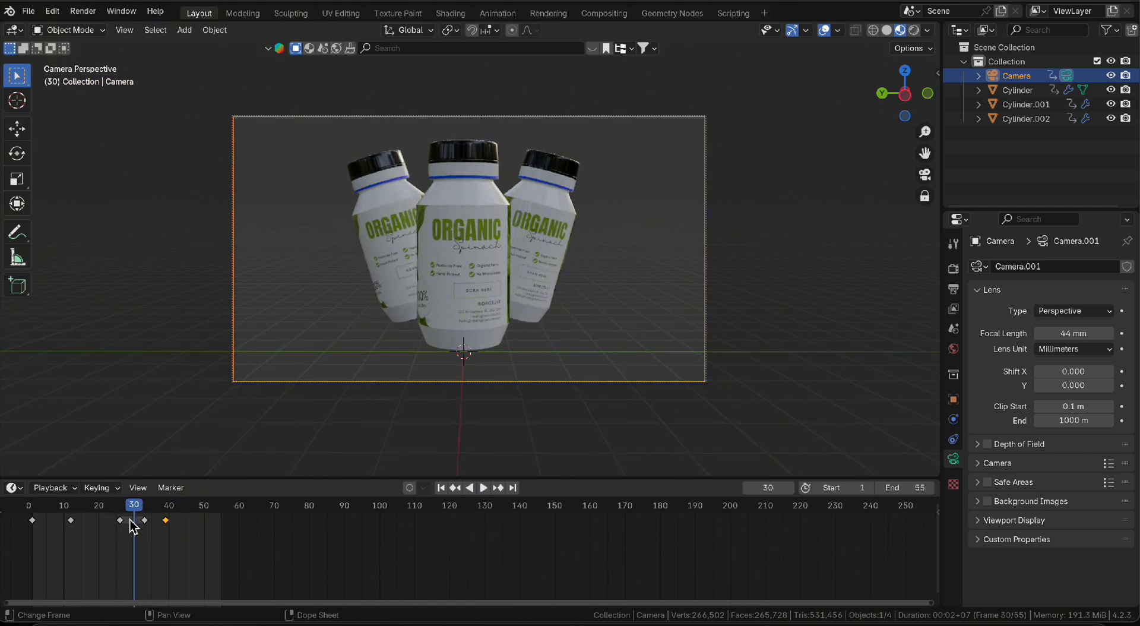
left_click(123, 509)
left_click(127, 521)
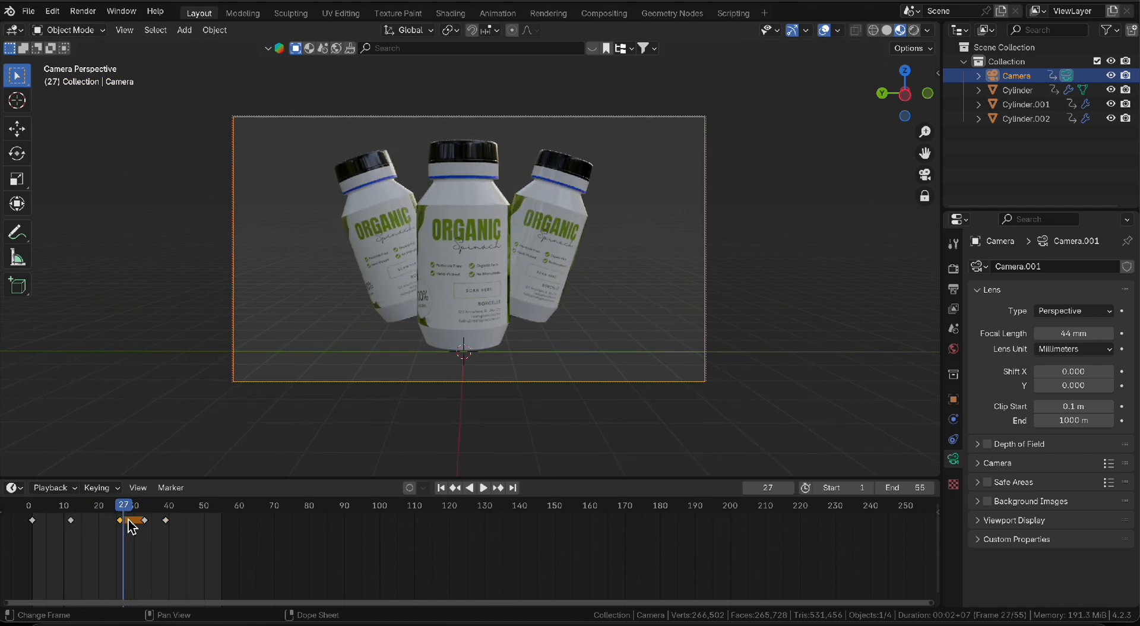
left_click_drag(120, 522, 149, 527)
key("space")
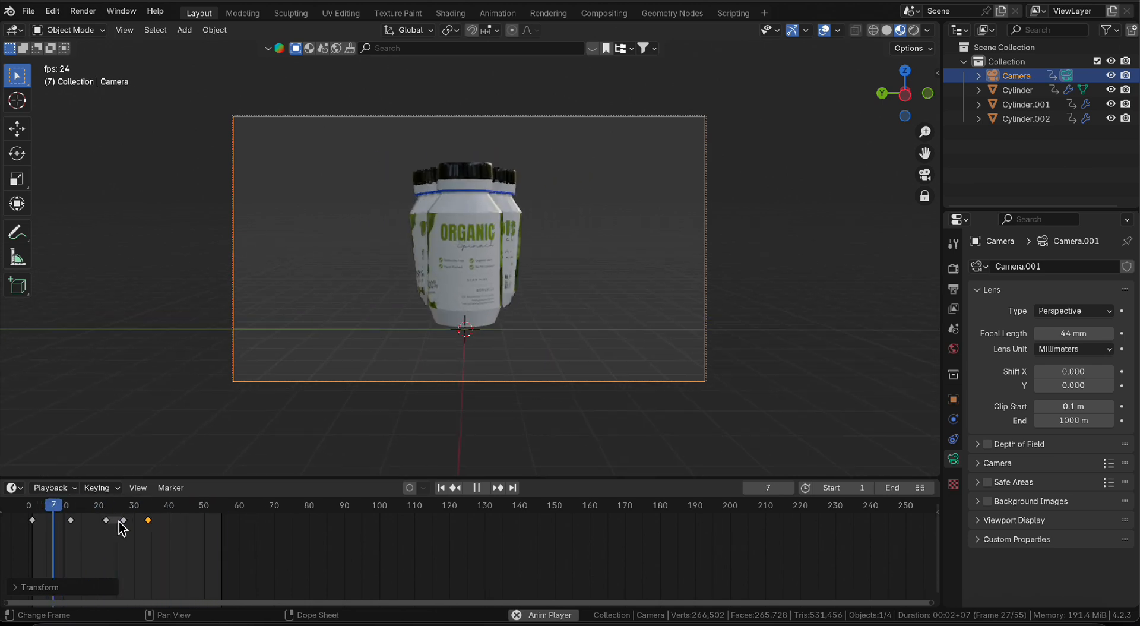
key("space")
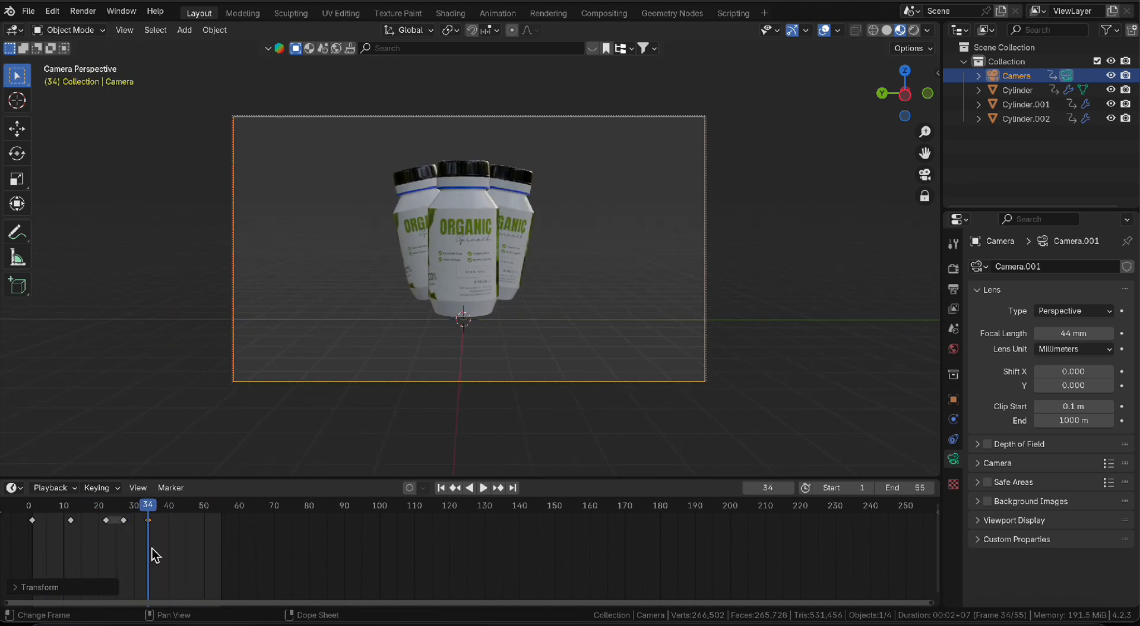
key("space")
key("space")
Set the animation's end frame to 40, save the file, and play it from the start
left_click(919, 490)
type("40")
key("Return")
left_click(20, 508)
key("space")
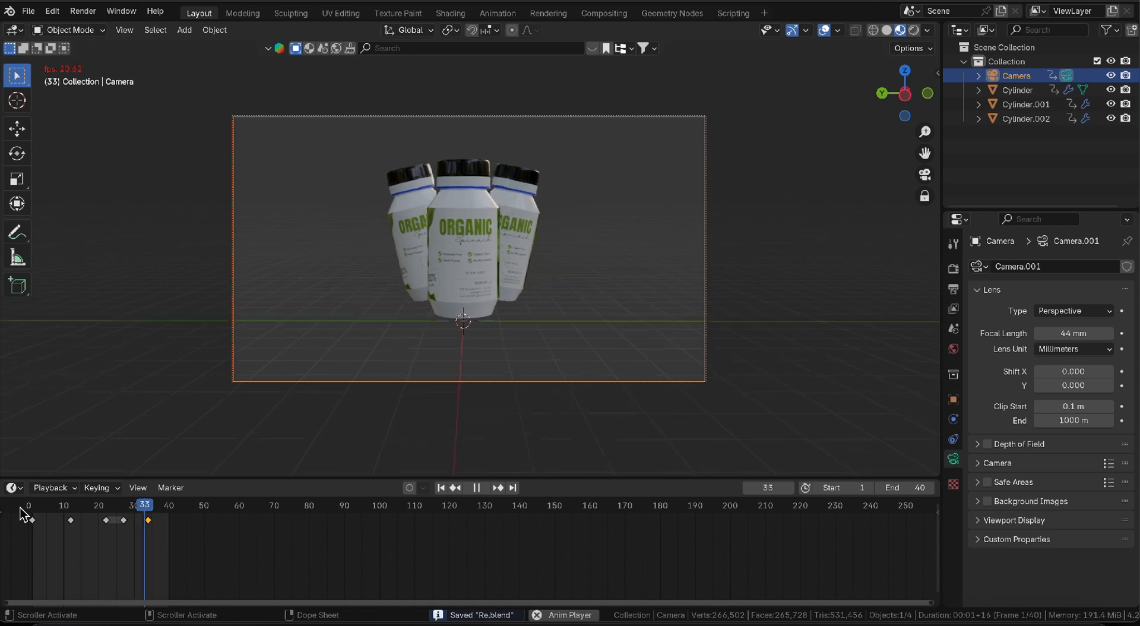
key("space")
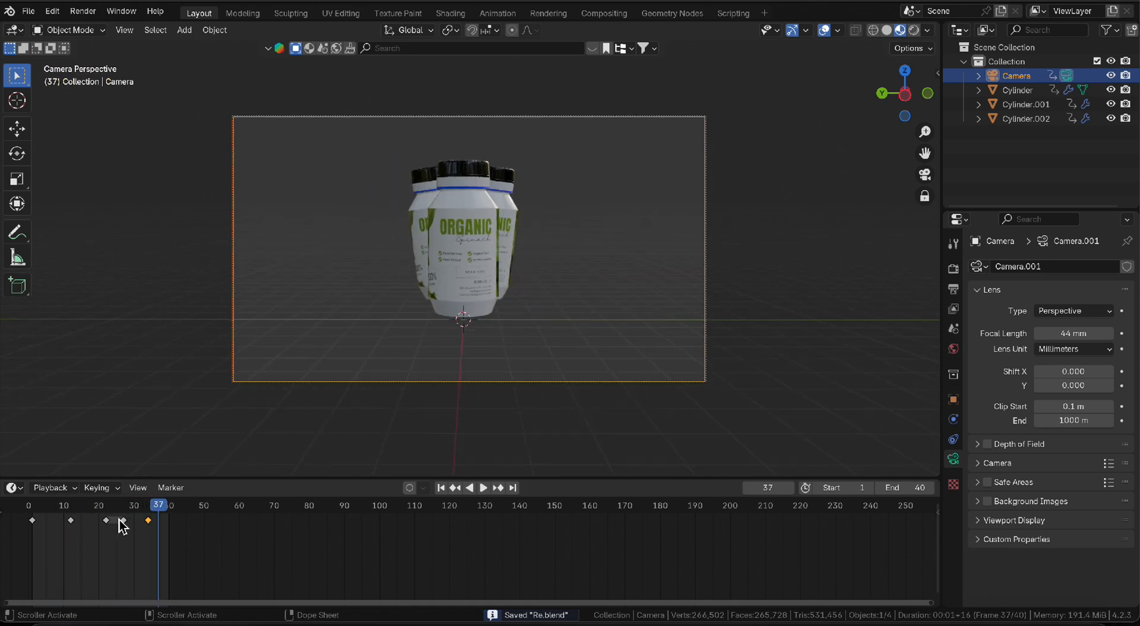
Move the camera's last keyframe to frame 40, check the timing in playback, and save the file
left_click_drag(148, 522, 159, 510)
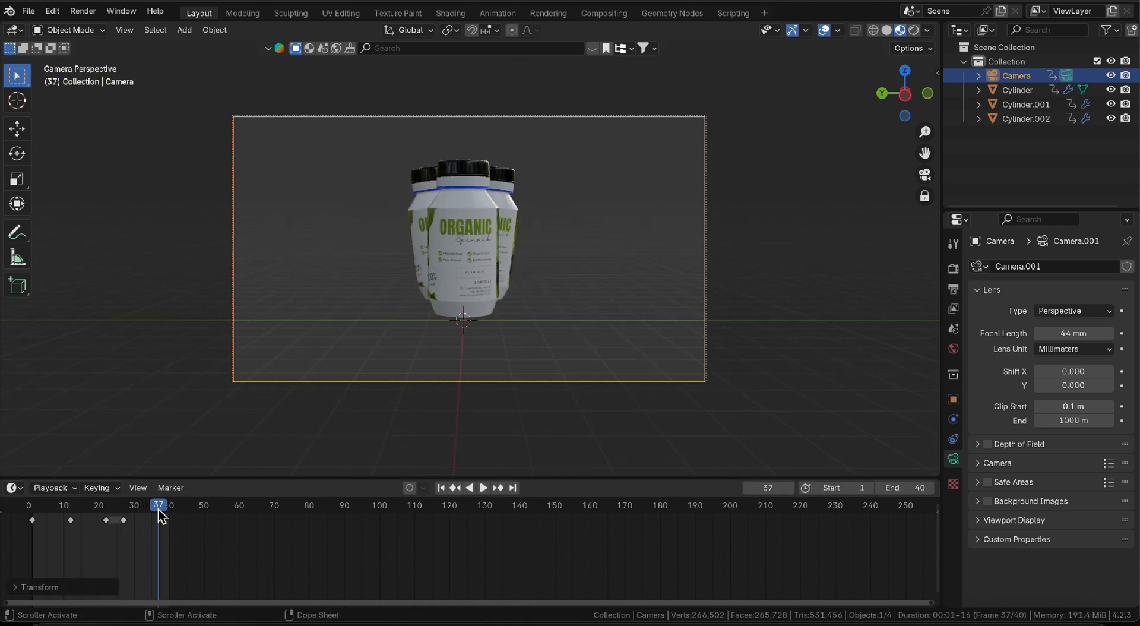
left_click(32, 510)
key("space")
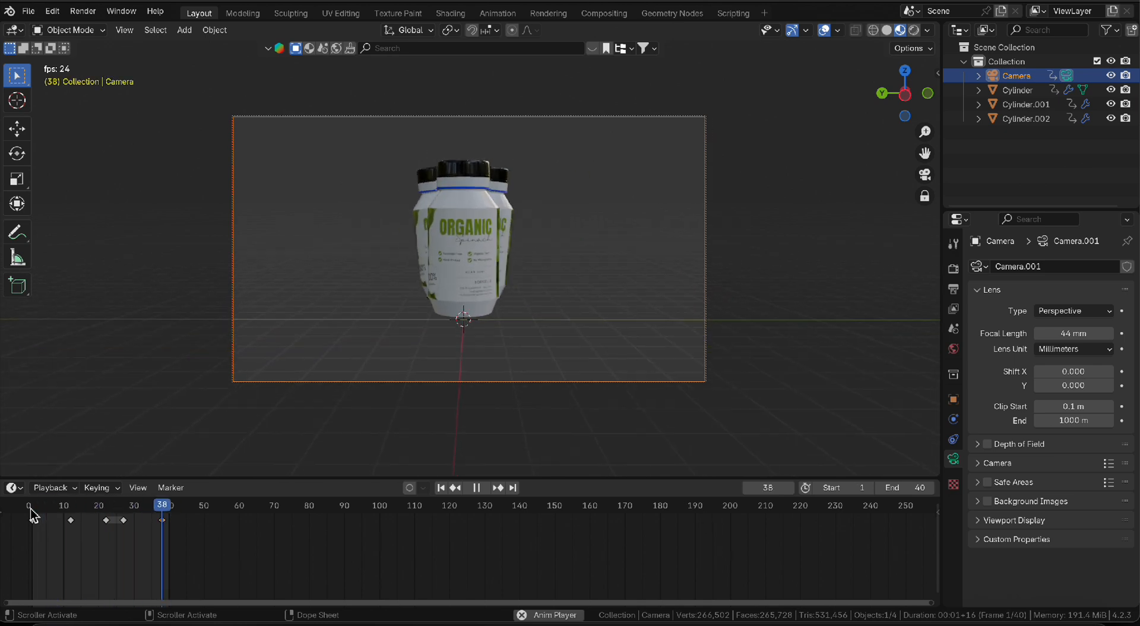
key("space")
left_click_drag(164, 522, 174, 535)
left_click_drag(101, 507, 32, 512)
key("space")
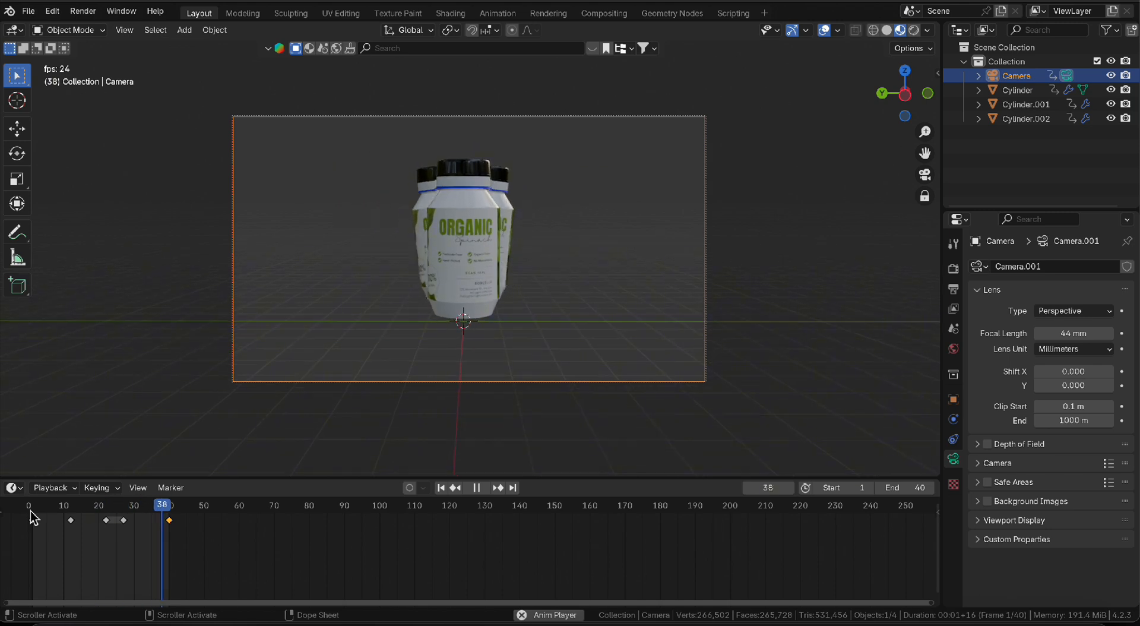
key("space")
key("ctrl+s")
Paste the copied camera keyframe at frame 40, play the looping animation from the start, and save the file
left_click(109, 508)
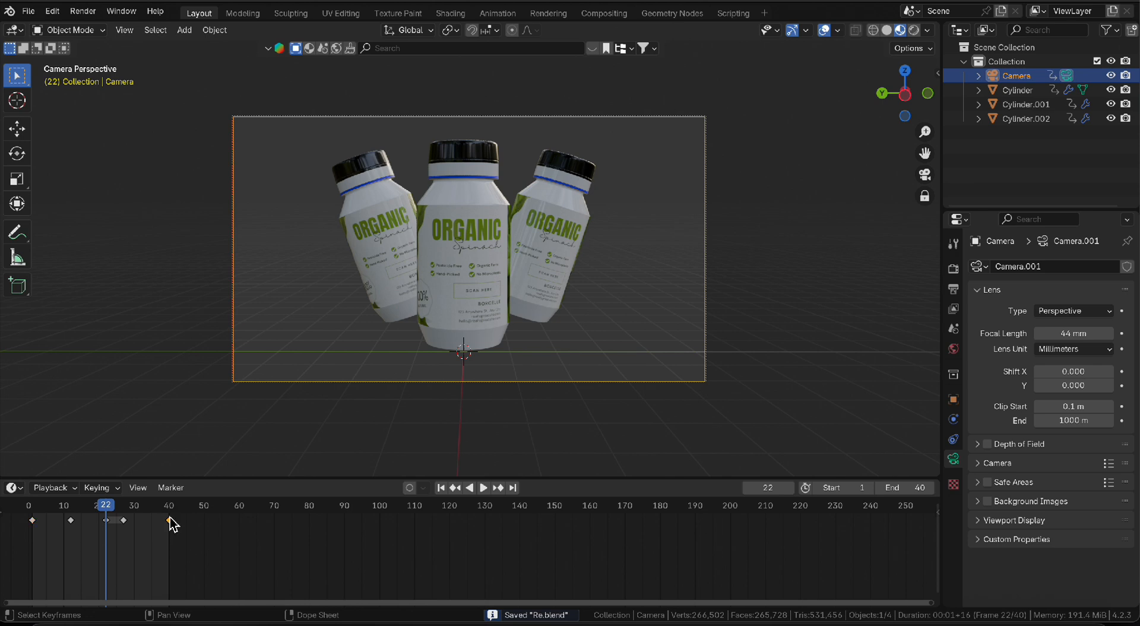
key("space")
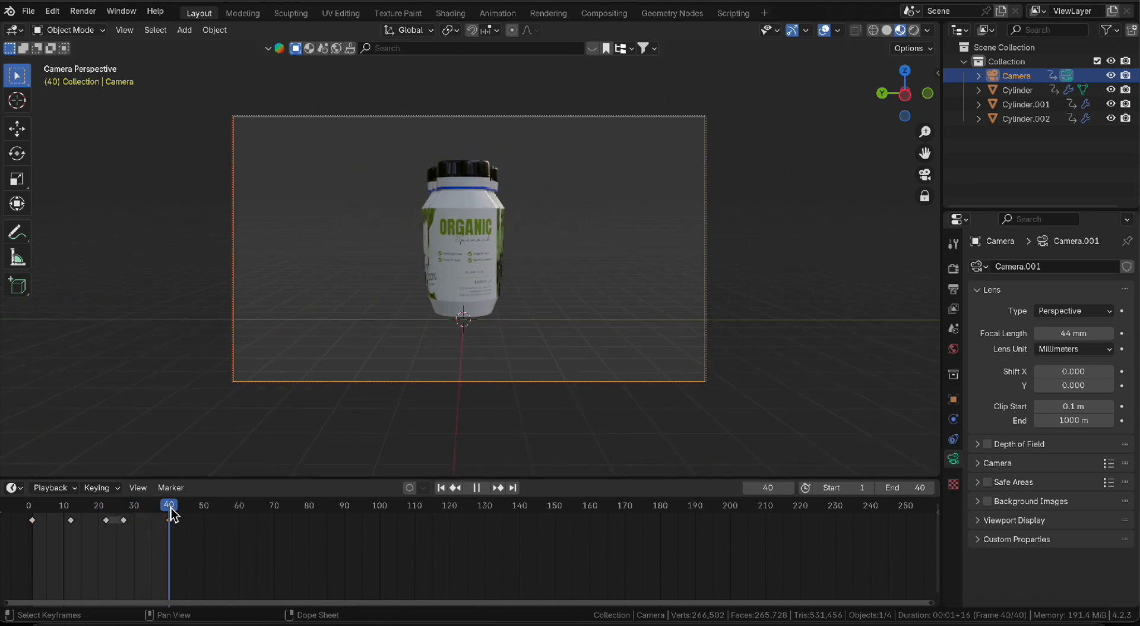
key("ctrl+v")
left_click_drag(170, 512, 45, 513)
key("space")
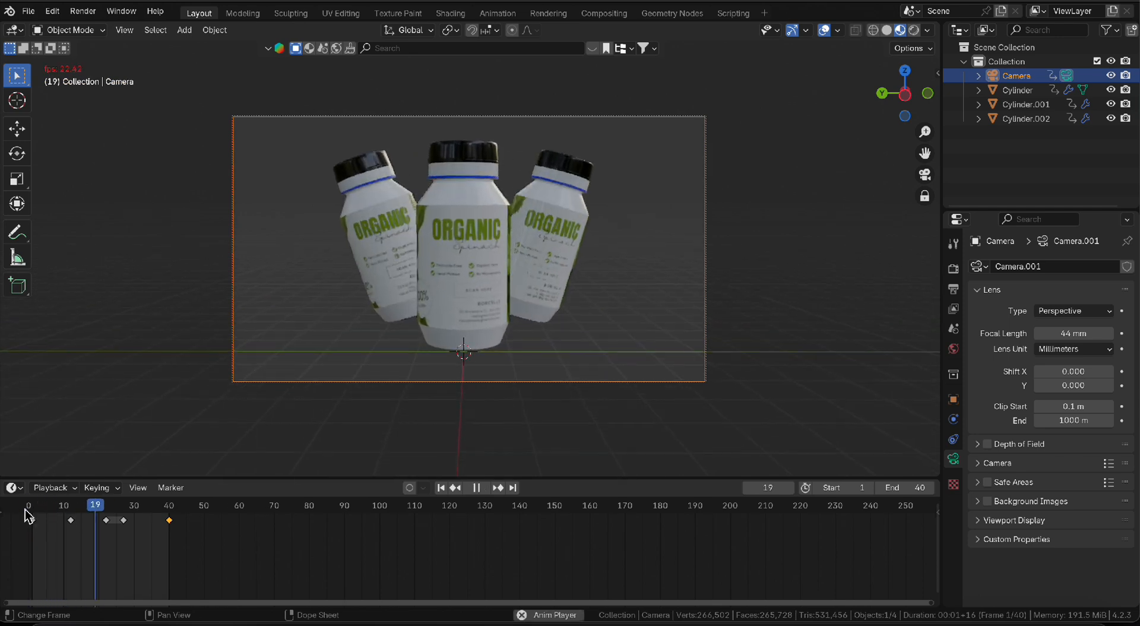
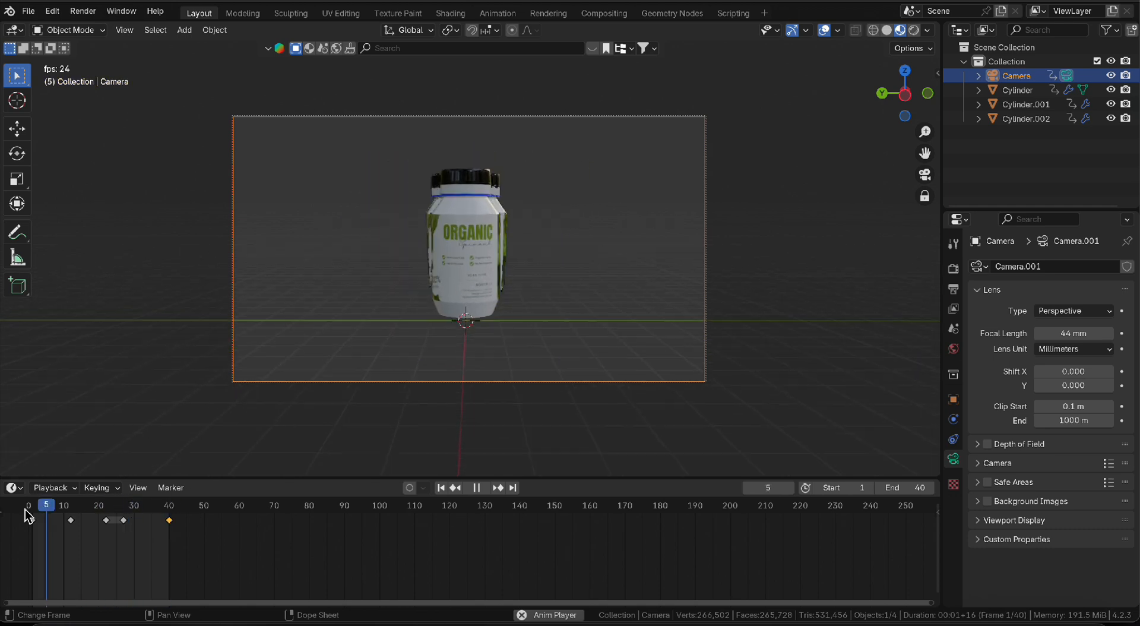
key("space")
key("ctrl+s")
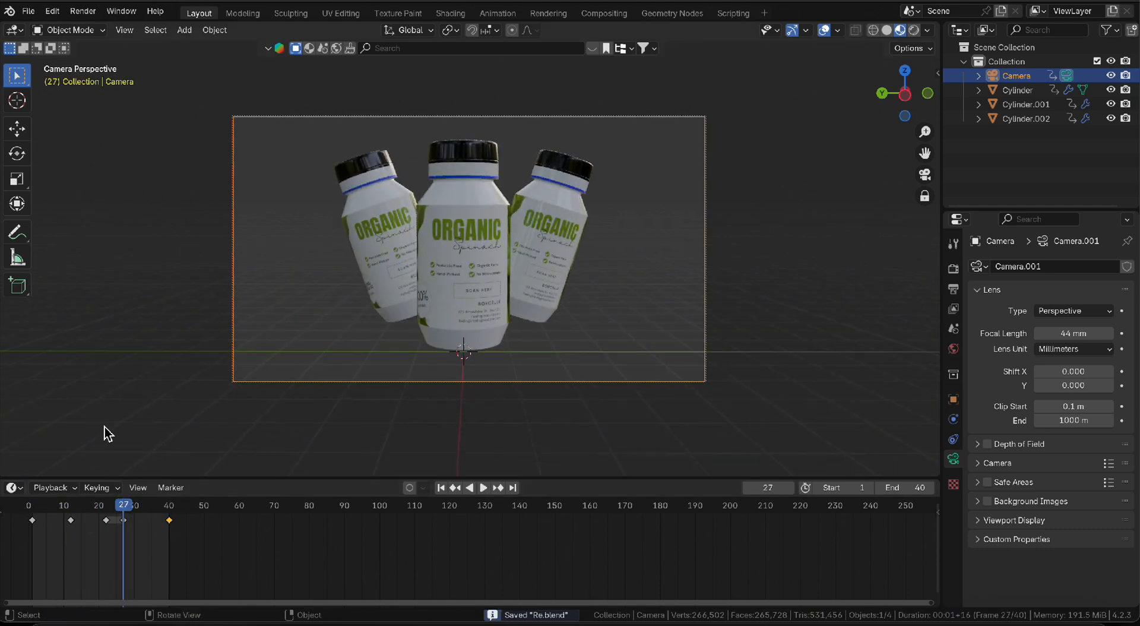
Deselect the camera, switch the viewport to rendered shading, and add an area light
left_click(100, 396)
left_click(914, 29)
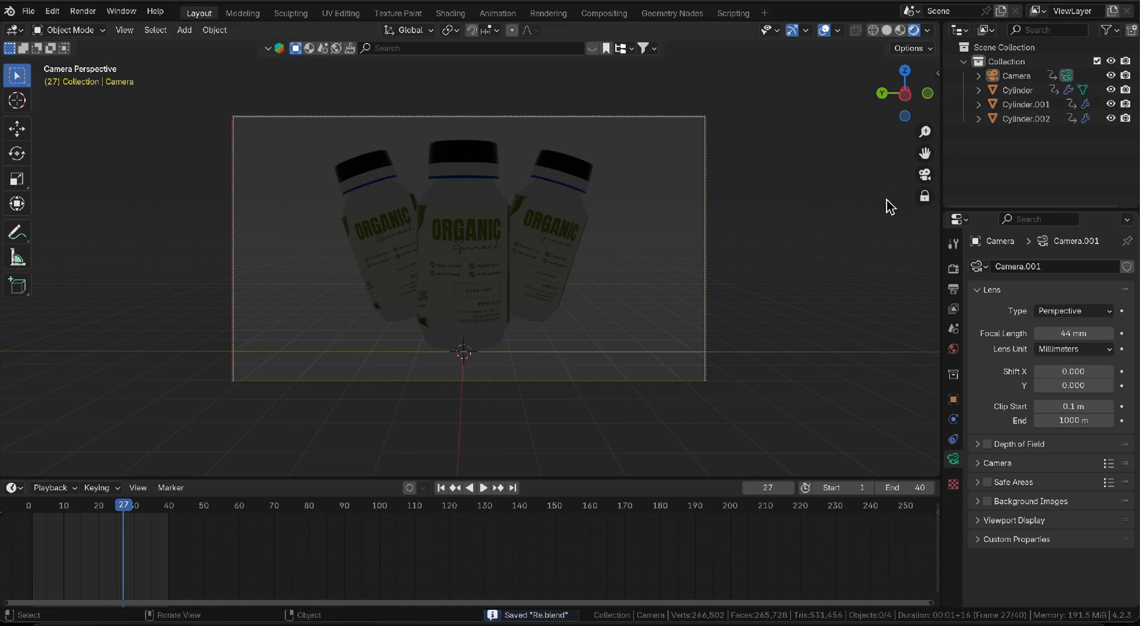
key("shift+a")
mouse_move(509, 230)
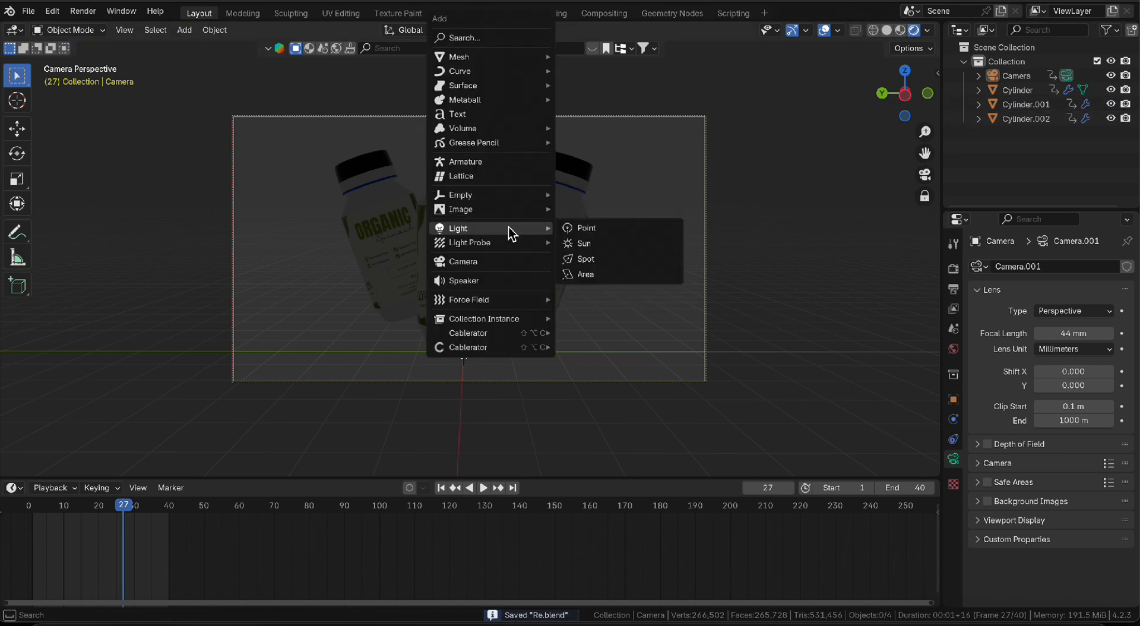
left_click(594, 275)
Scale up the new area light and raise it about 6 m along Z above the bottles
key("s")
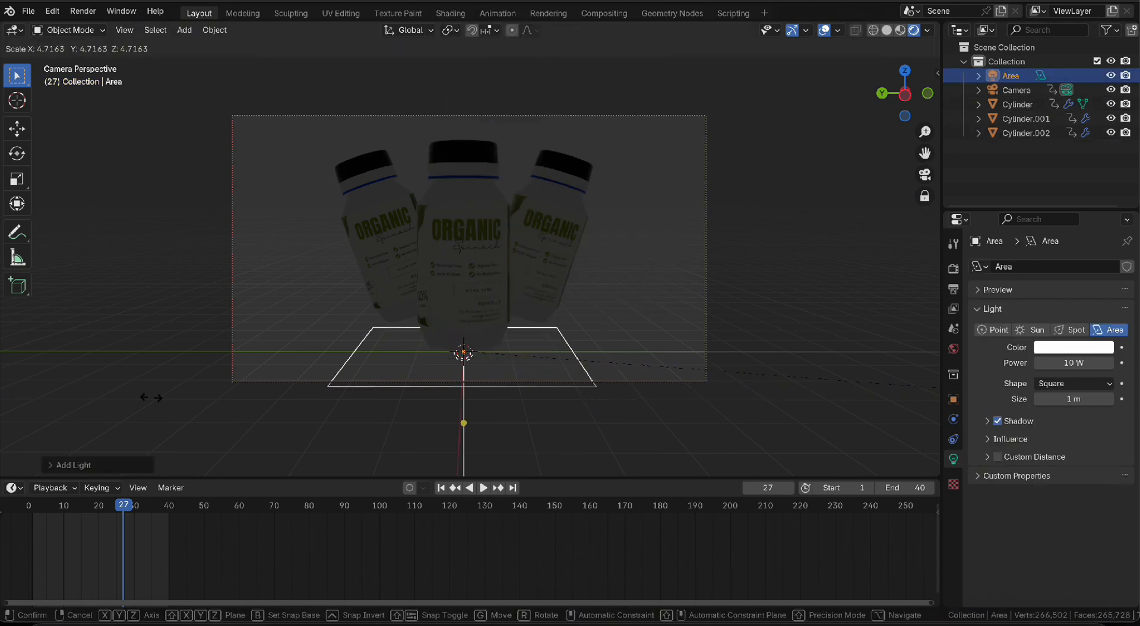
left_click(718, 425)
key("g")
key("z")
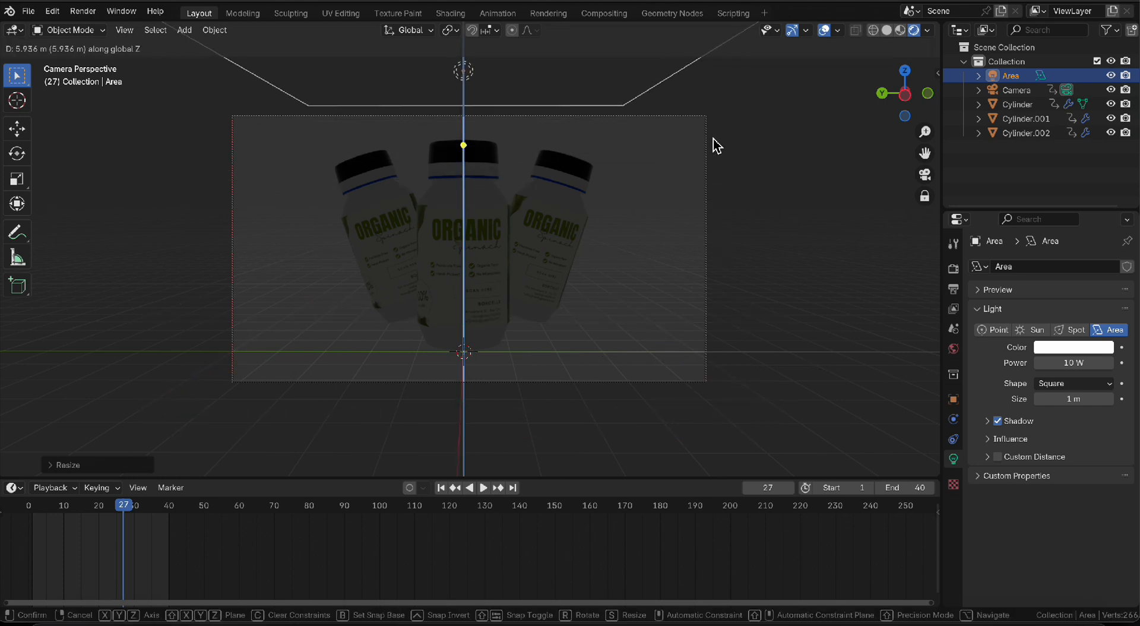
left_click(715, 145)
Set the area light's power to 38.4 W and switch the render engine to Cycles
left_click_drag(1067, 367, 1093, 367)
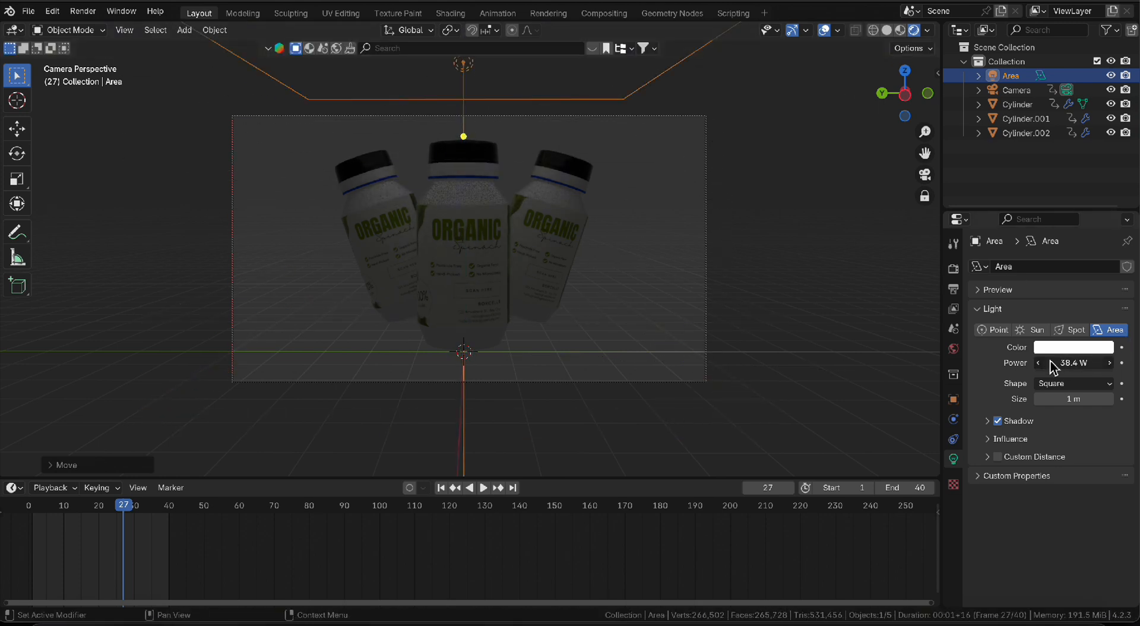
left_click(953, 244)
left_click(953, 268)
left_click(1069, 266)
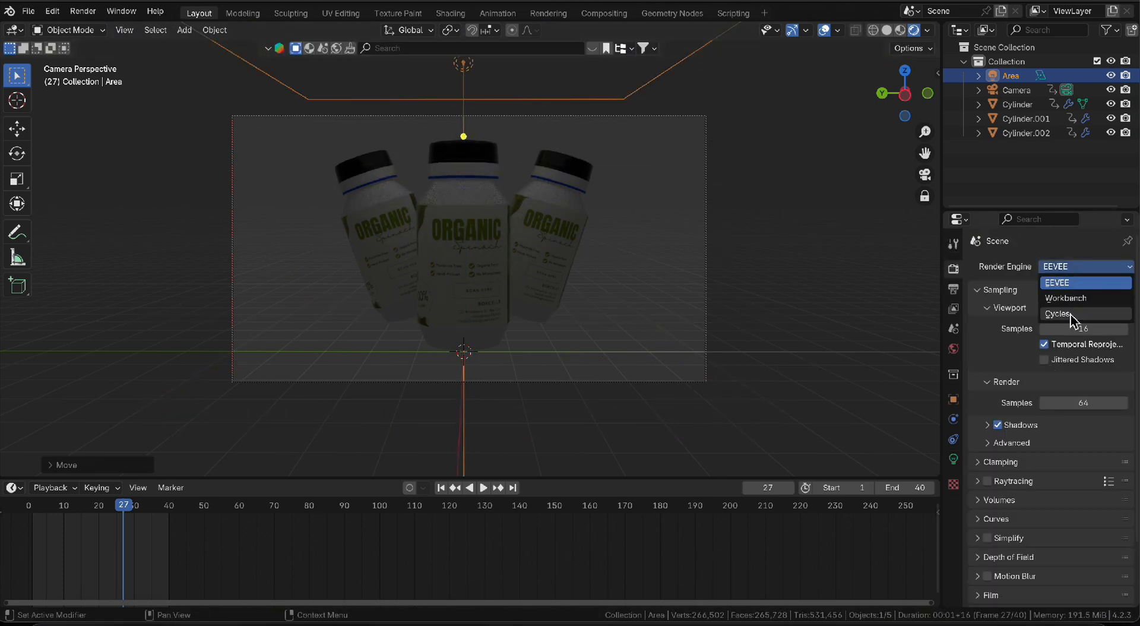
left_click(1069, 319)
Raise the overhead area light slightly along Z and save the file
key("g")
key("z")
left_click(730, 335)
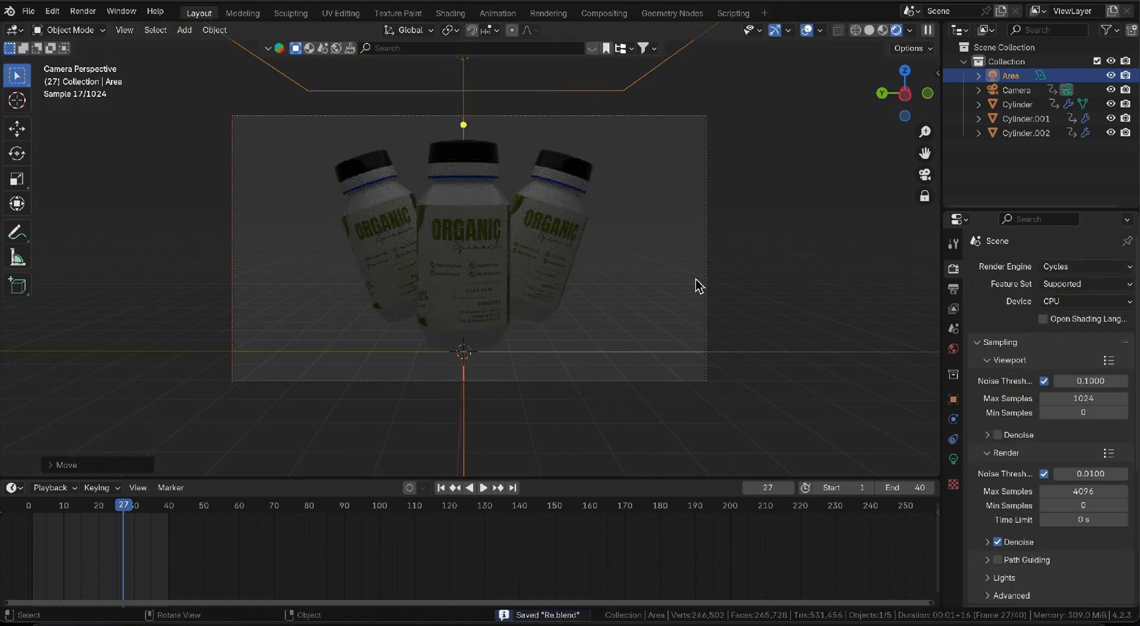
Duplicate the overhead area light and lower the copy along Z to the height of the bottles
key("shift+d")
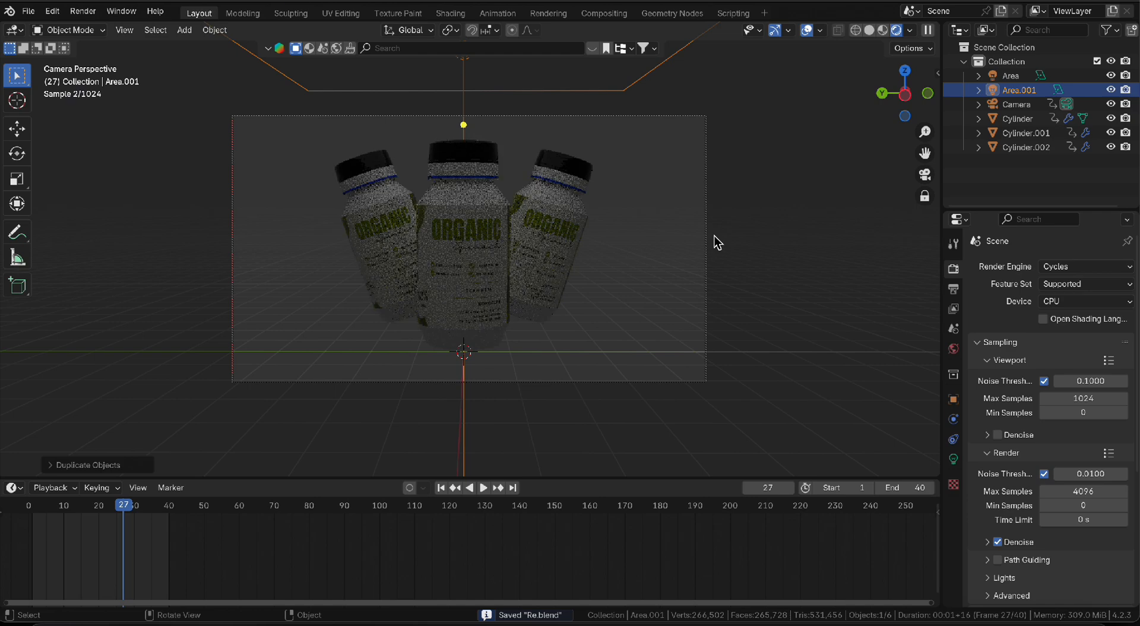
key("z")
left_click(728, 413)
Rotate the duplicated light 90° about X, 90° about Z, and another 180° about Z to face the bottles
type("r")
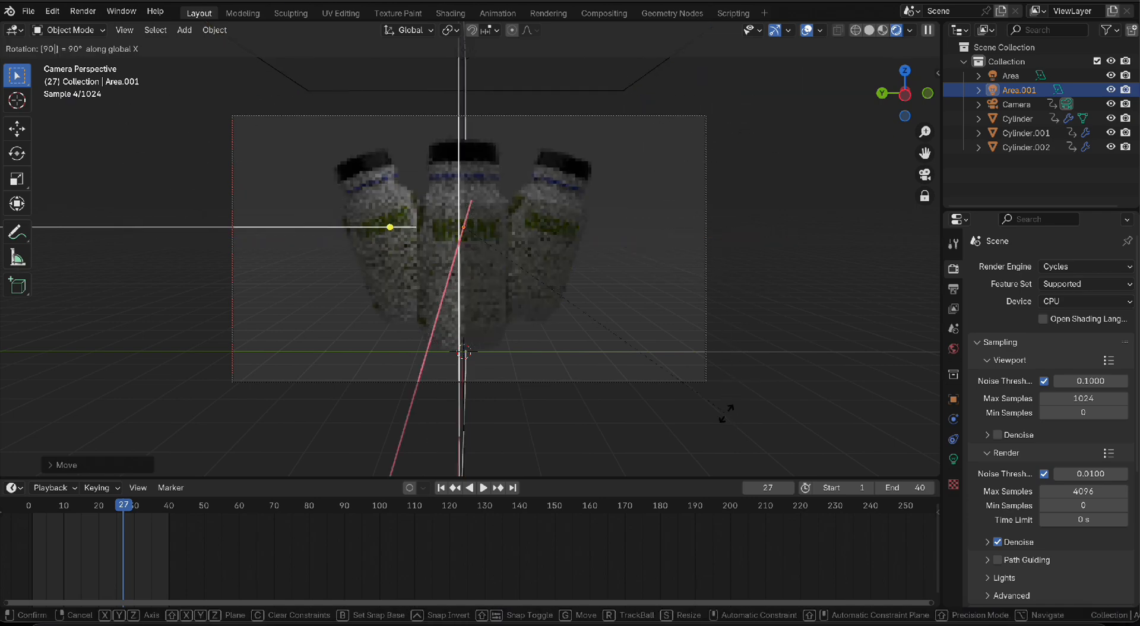
type("z90")
key("Return")
type("rz")
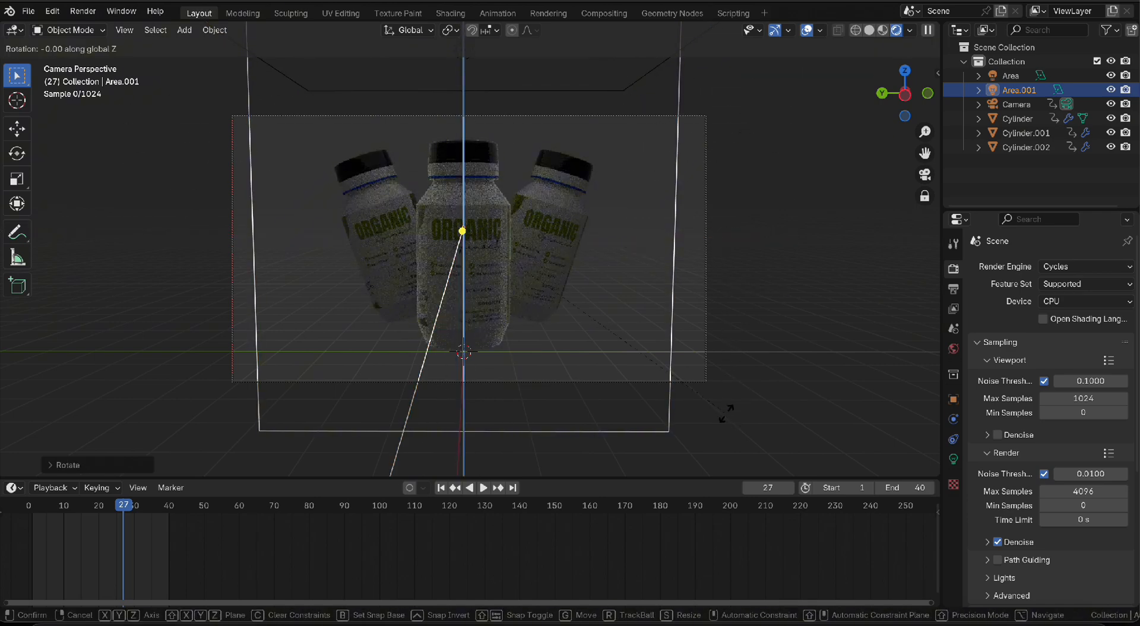
type("180")
key("Return")
Move the duplicated light about 6.4 m along negative X in front of the bottles and save the file
key("g")
key("y")
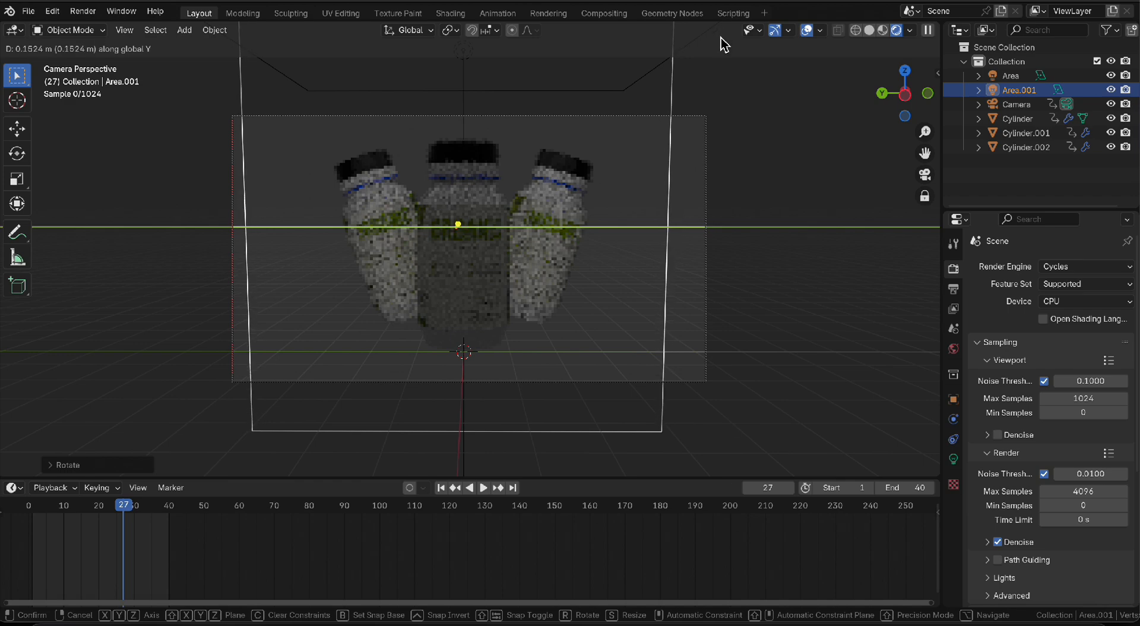
key("x")
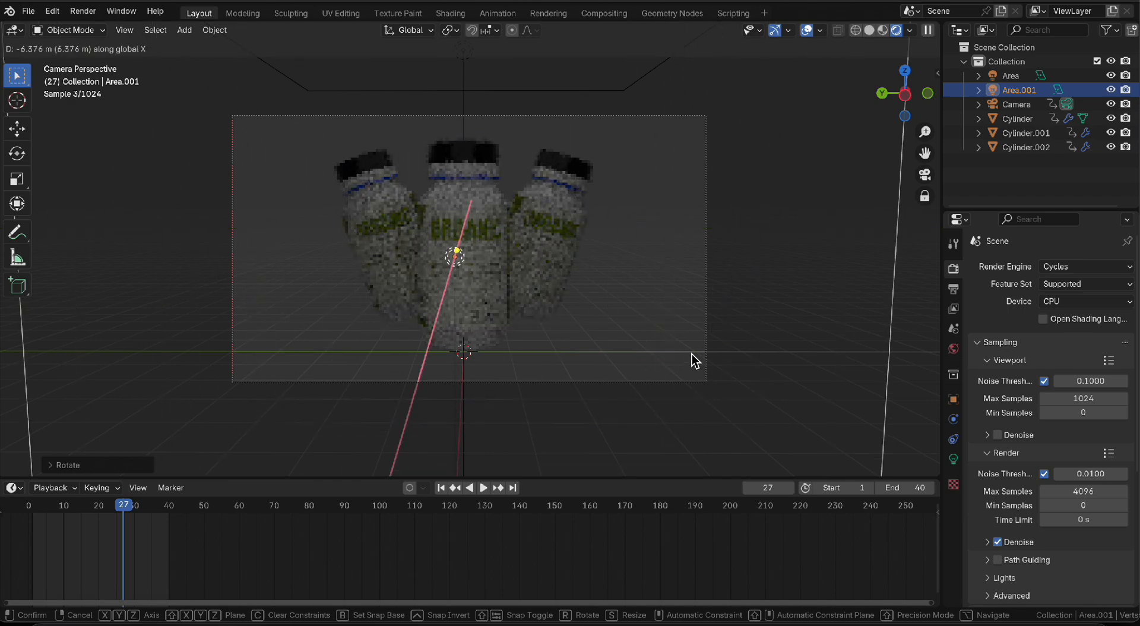
left_click(693, 358)
key("ctrl+s")
Set the front light's power to 326 W and scale it down along X and Y into a narrow strip
left_click(954, 458)
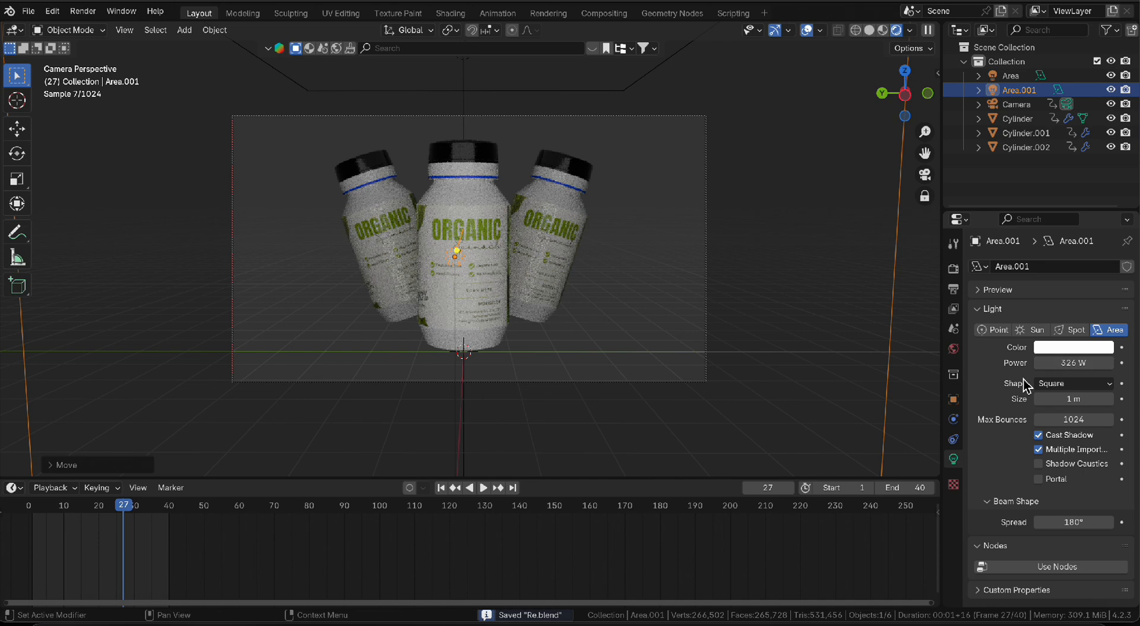
key("s")
key("x")
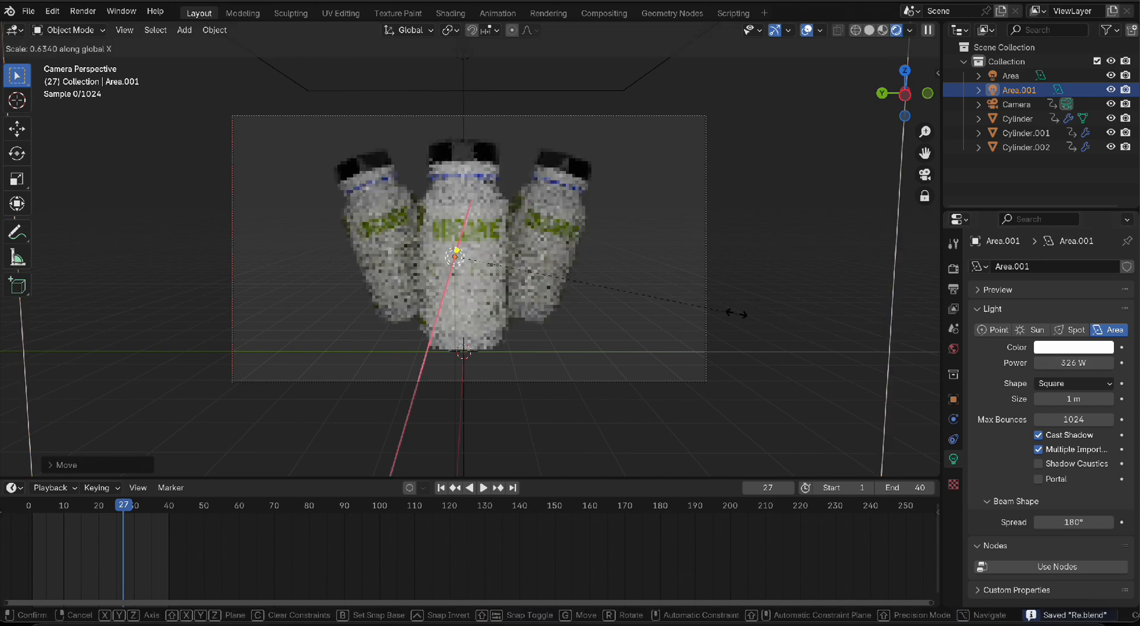
left_click(692, 298)
key("s")
key("y")
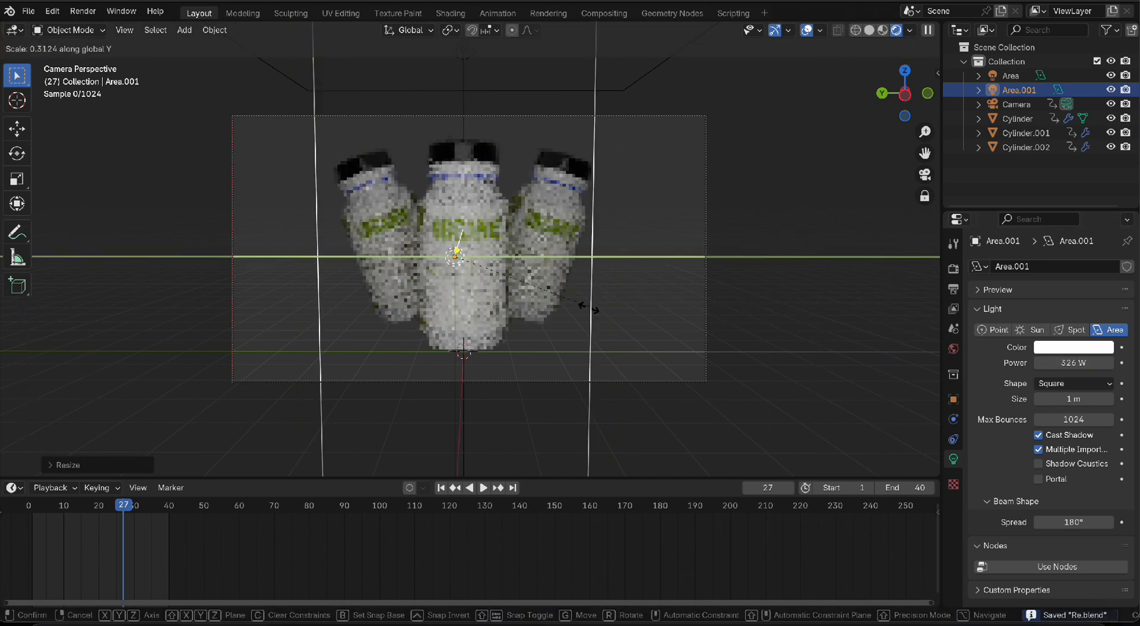
left_click(485, 273)
Move the strip light along Y to the outer side of the left bottle
key("g")
key("y")
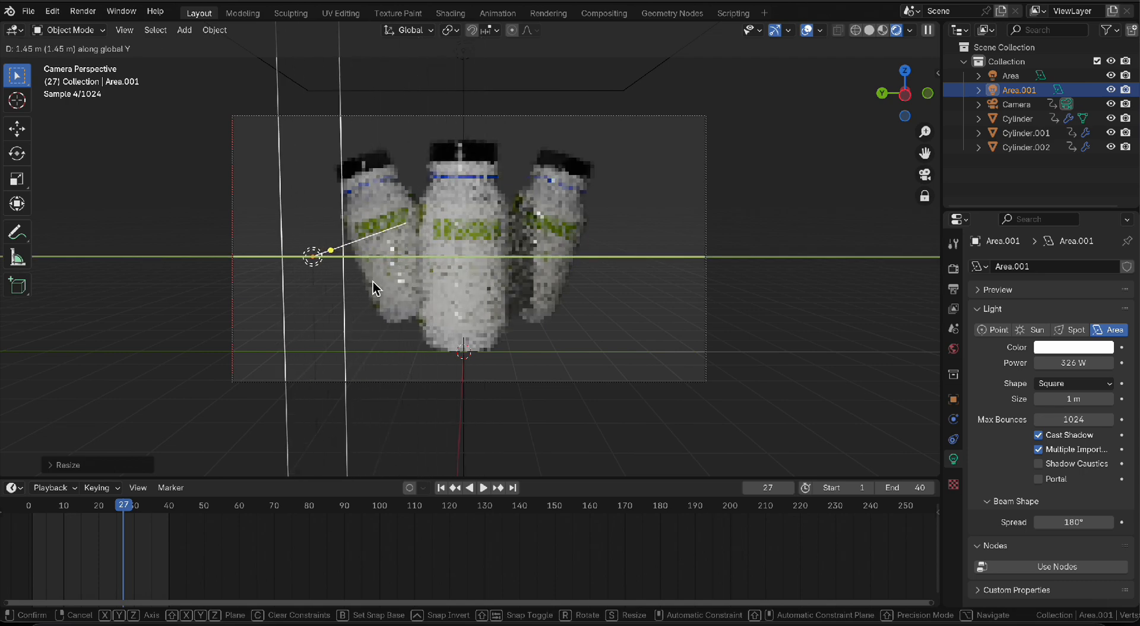
left_click(351, 285)
Duplicate the strip light twice along Y at about 1.8 m spacing, for the middle and right bottles, and save the file
key("shift+d")
key("y")
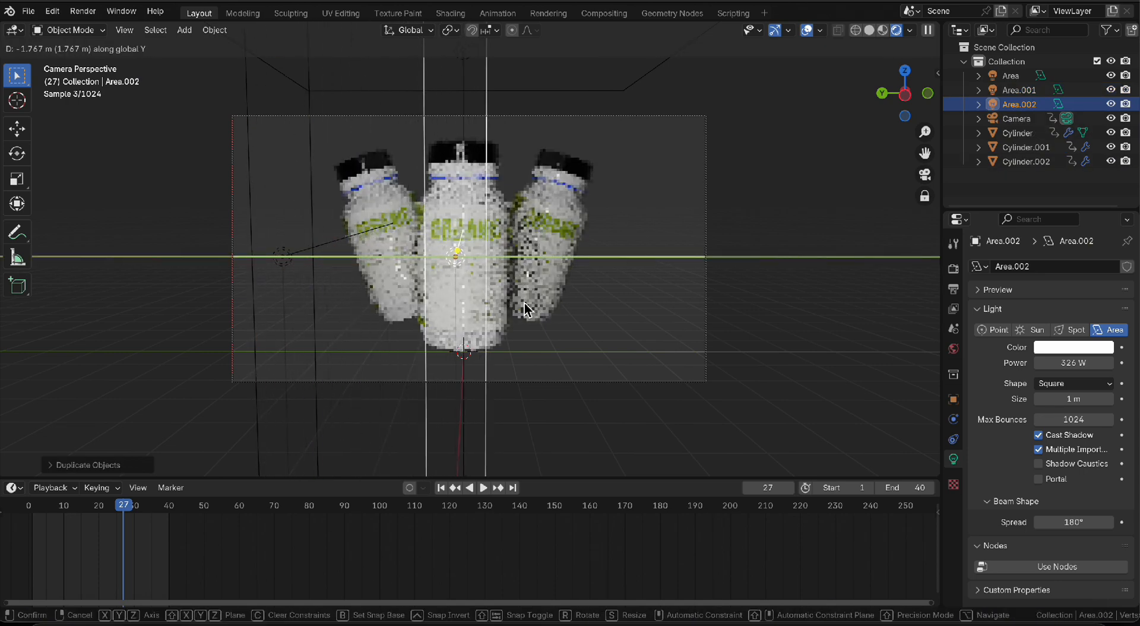
left_click(525, 308)
key("shift+d")
key("y")
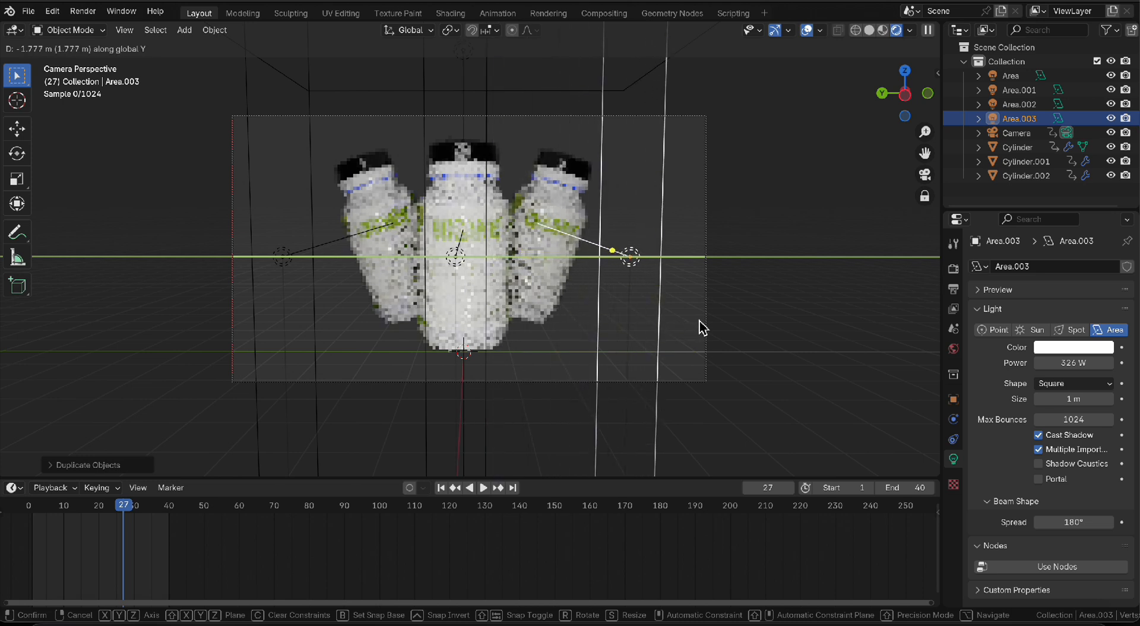
left_click(702, 328)
left_click(770, 333)
key("ctrl+s")
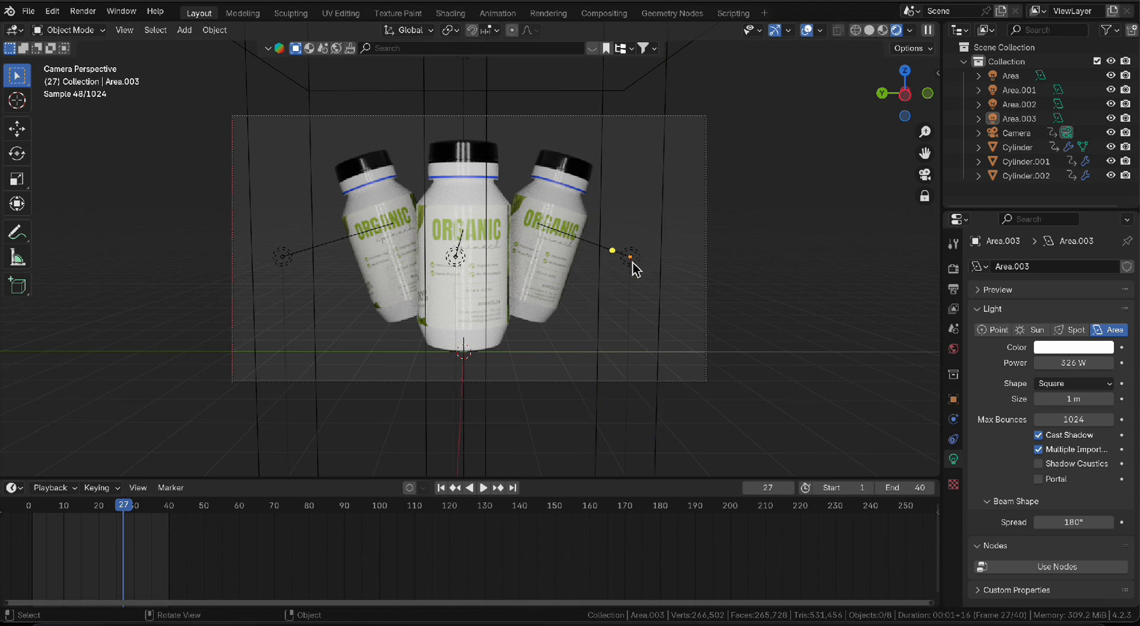
Set the power of the strip lights Area.003 and Area.002 to 250 W each
left_click(273, 72)
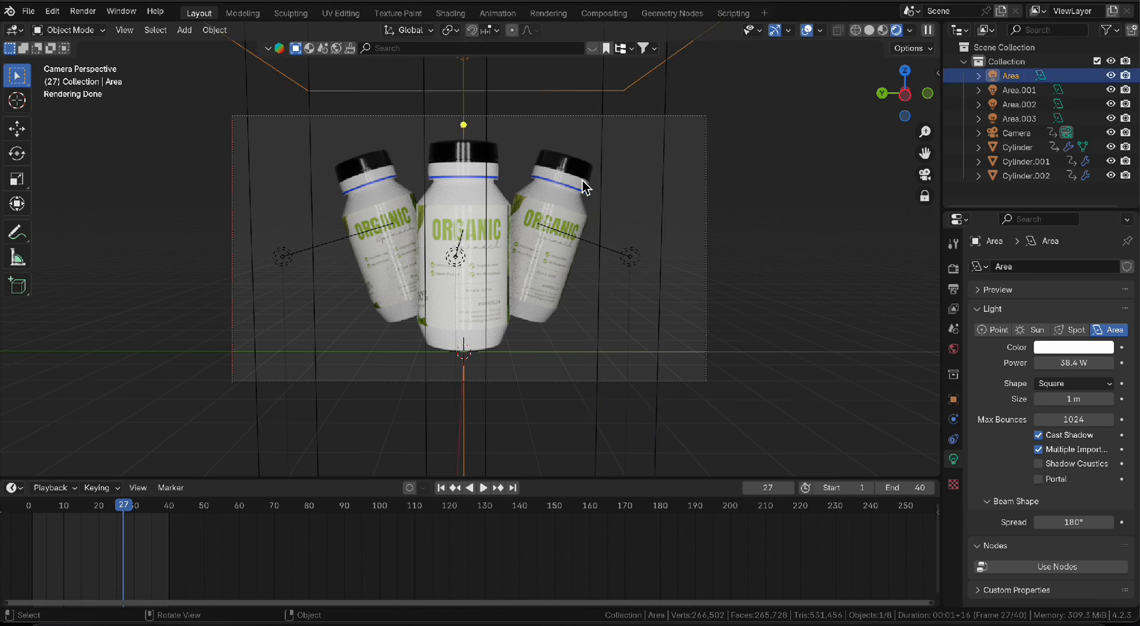
left_click(1017, 147)
left_click(1019, 118)
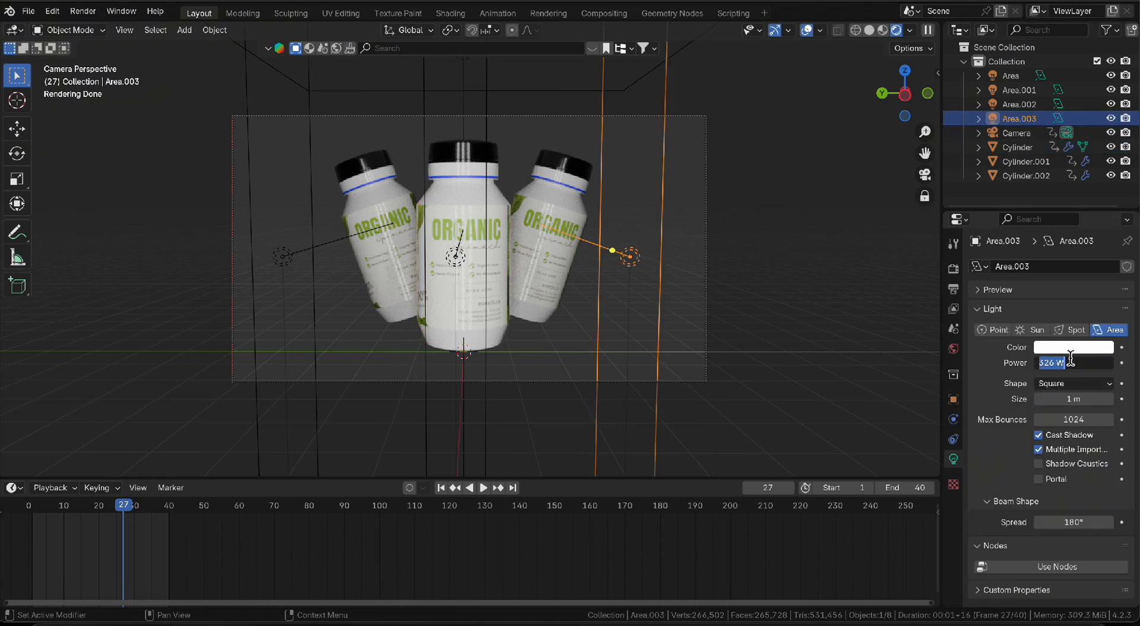
key("Return")
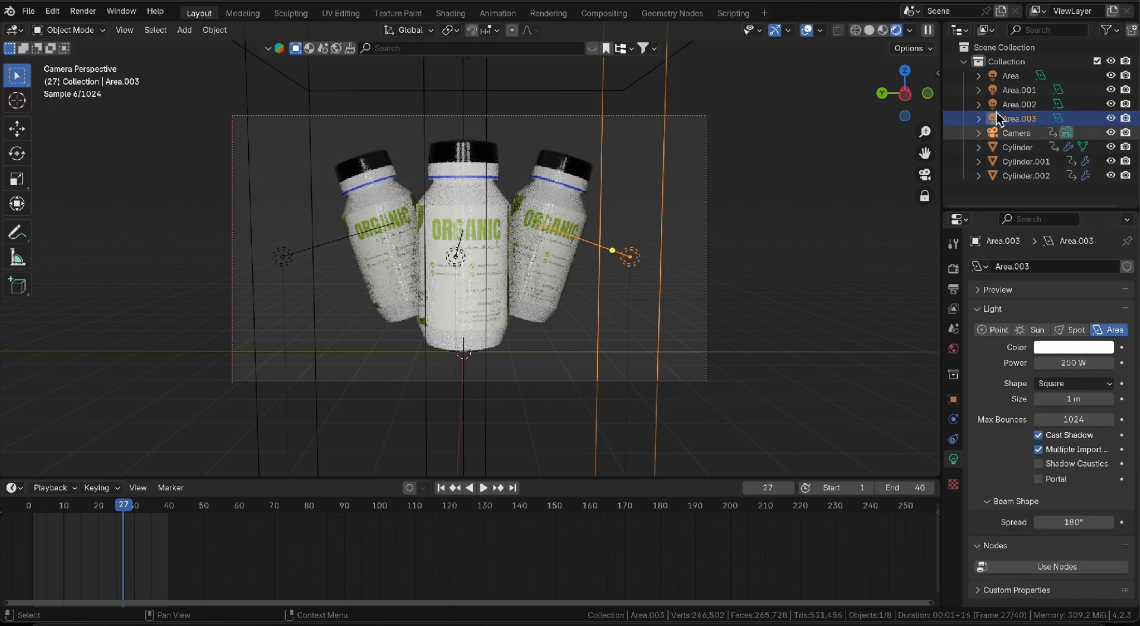
left_click(1019, 104)
double_click(1062, 366)
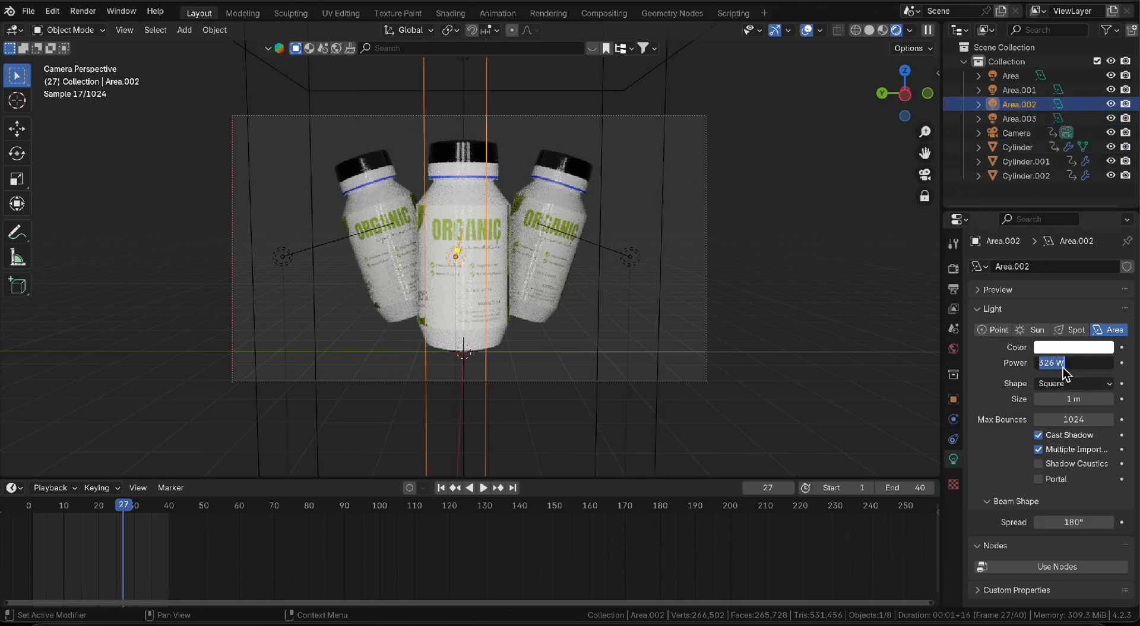
type("250")
key("Return")
Set the power of the strip light Area.001 to 250 W and save the file
left_click(1019, 90)
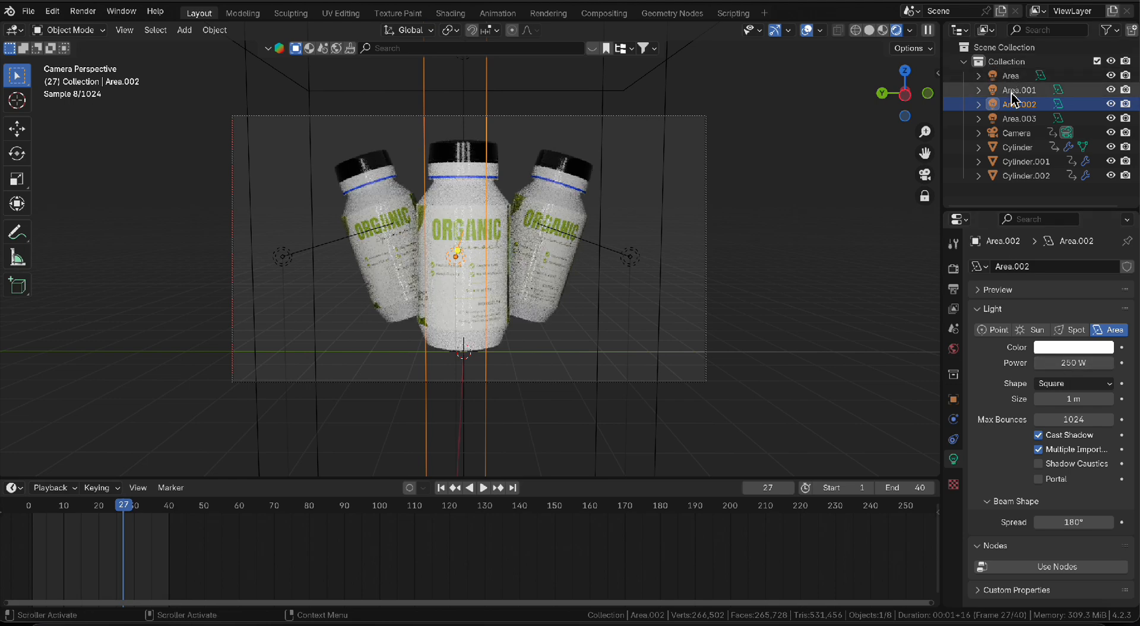
double_click(1070, 365)
type("250")
key("Return")
key("ctrl+s")
Duplicate the overhead area light, lower the copy to bottle height, and rotate it 90° about X and 90° about Z
left_click(1011, 75)
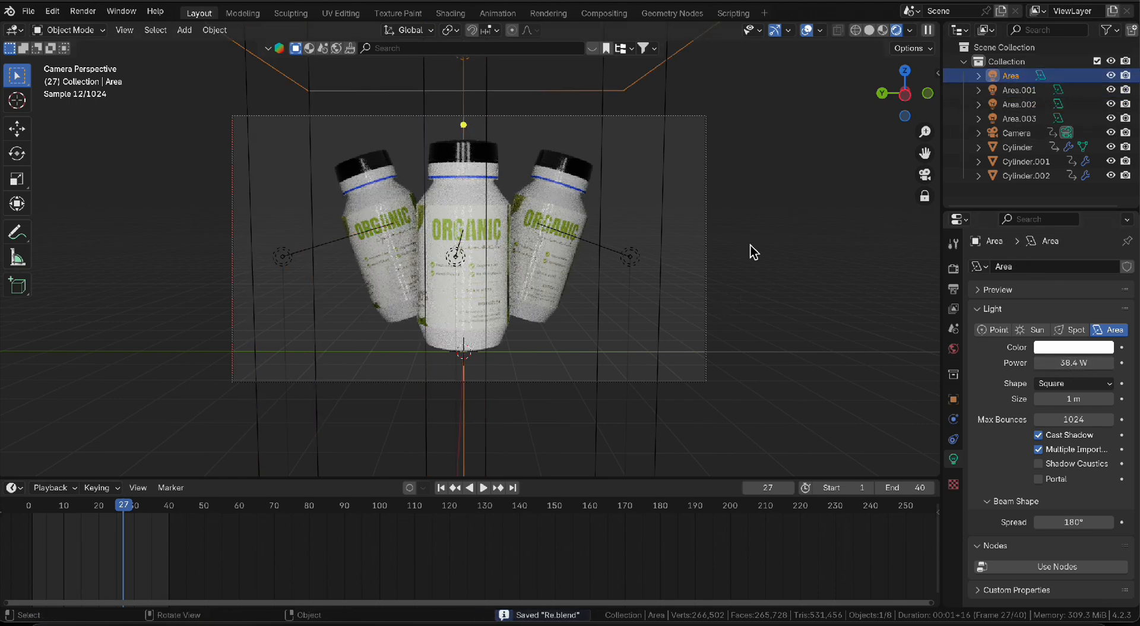
key("shift+d")
left_click(766, 407)
type("rx90")
key("Return")
type("rz90")
key("Return")
Move the new light about 23 m along X so it sits behind the bottles
key("g")
key("x")
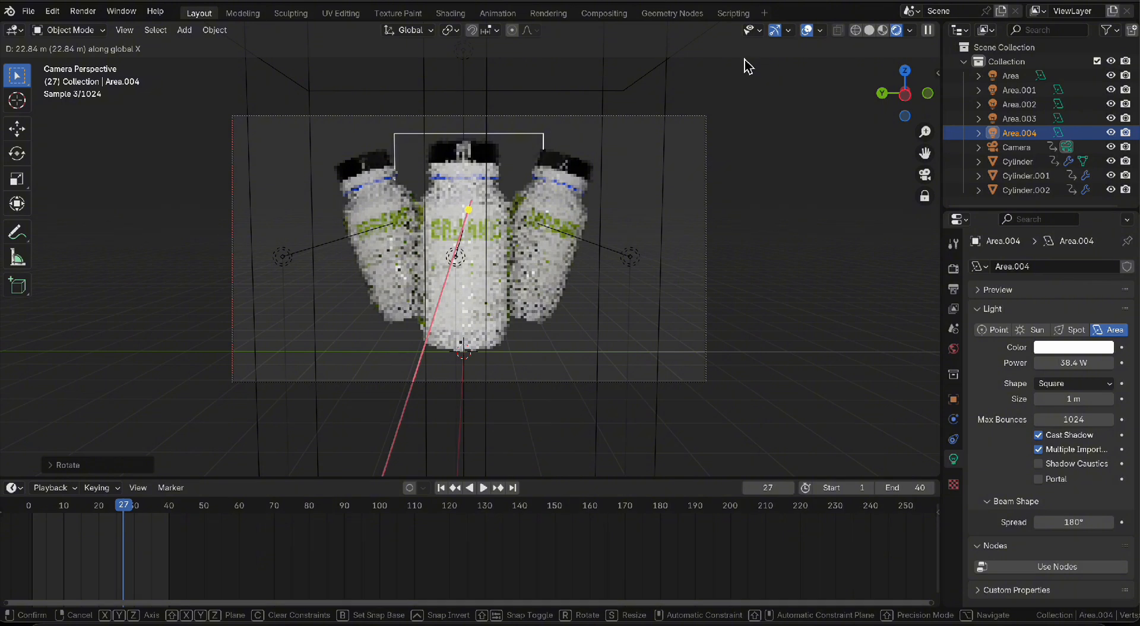
left_click(749, 59)
Scale up the back light, set its power to 1173.8 W, and save the file
key("s")
left_click(886, 198)
key("ctrl+s")
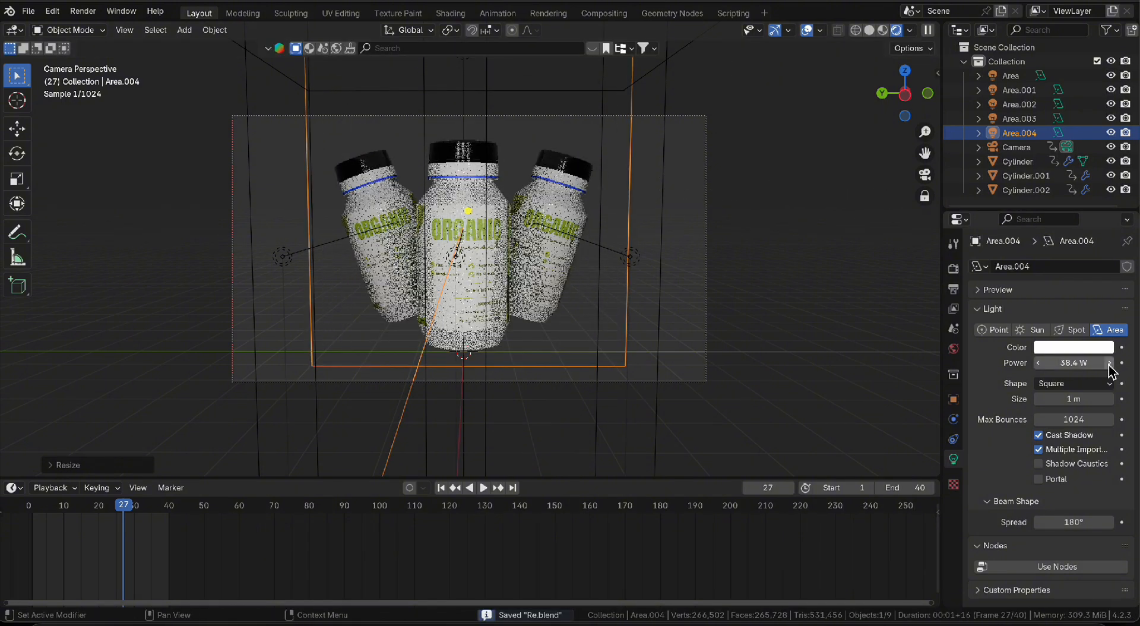
left_click_drag(1072, 366, 1128, 362)
left_click(313, 140)
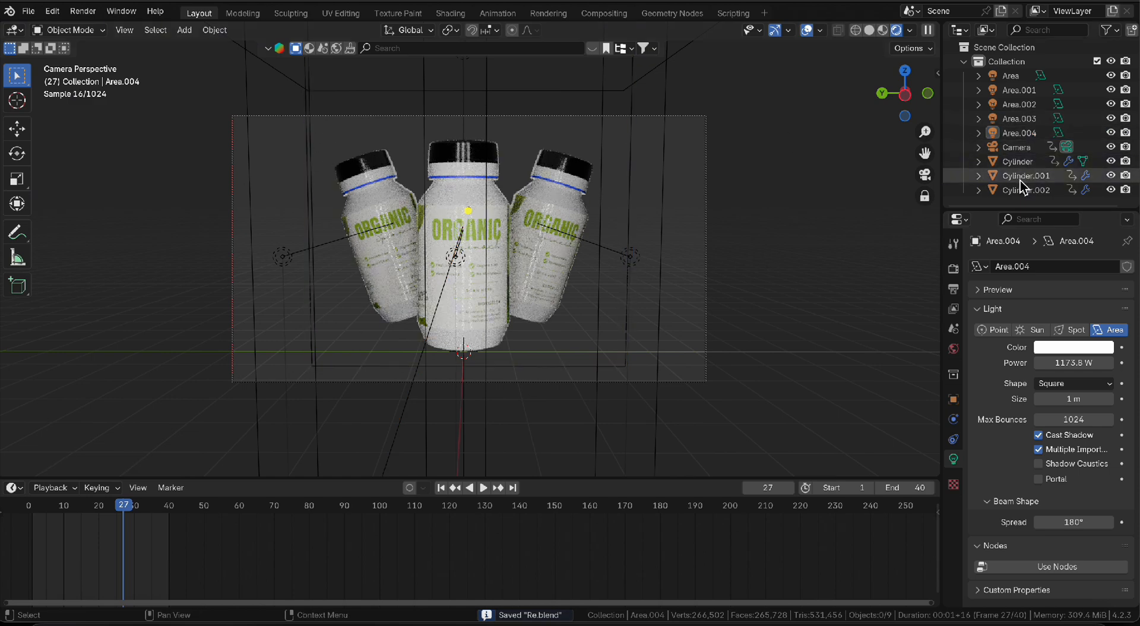
left_click(1020, 134)
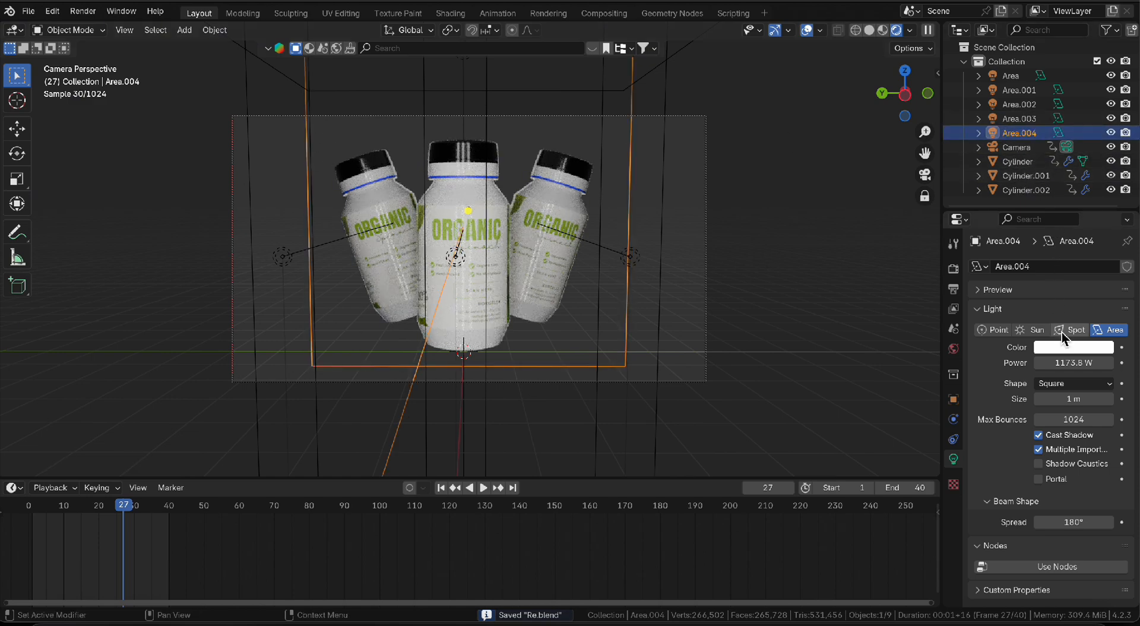
Set the power of the strip lights Area.003, Area.002 and Area.001 to 100 W each and save the file
left_click(1019, 119)
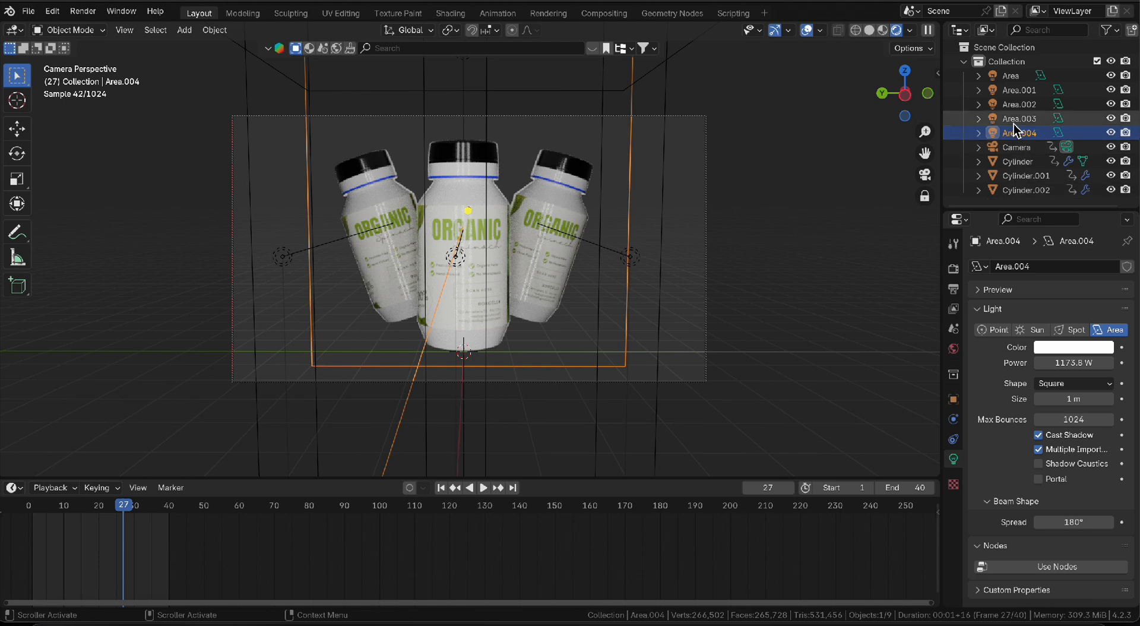
key("Return")
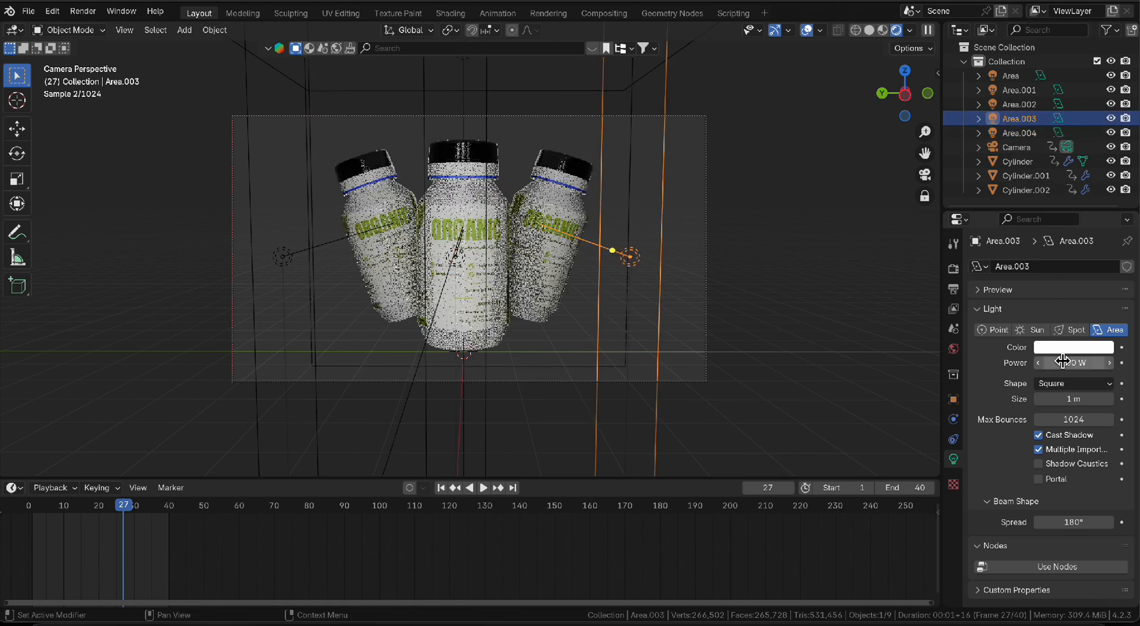
left_click(1019, 104)
left_click(1064, 363)
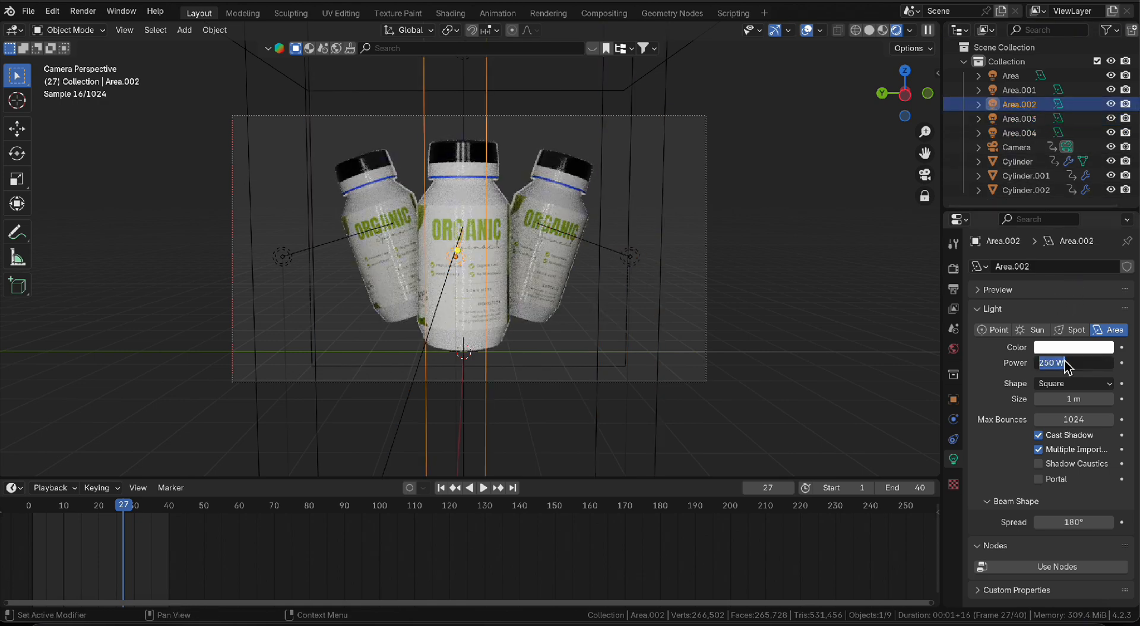
key("Return")
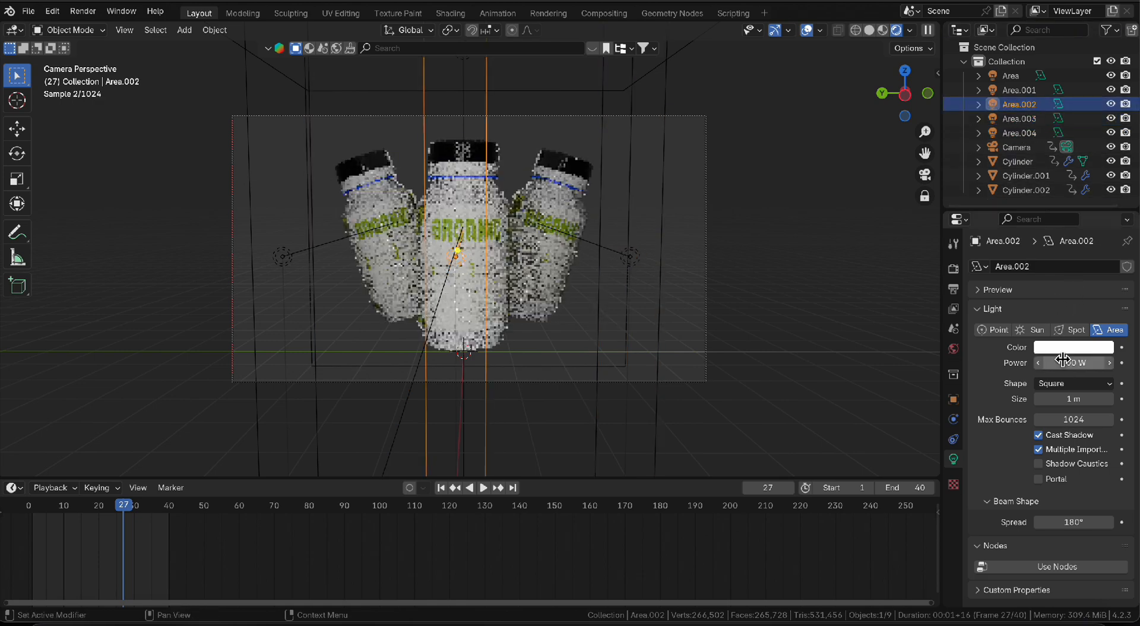
left_click(1019, 90)
double_click(1064, 363)
key("Return")
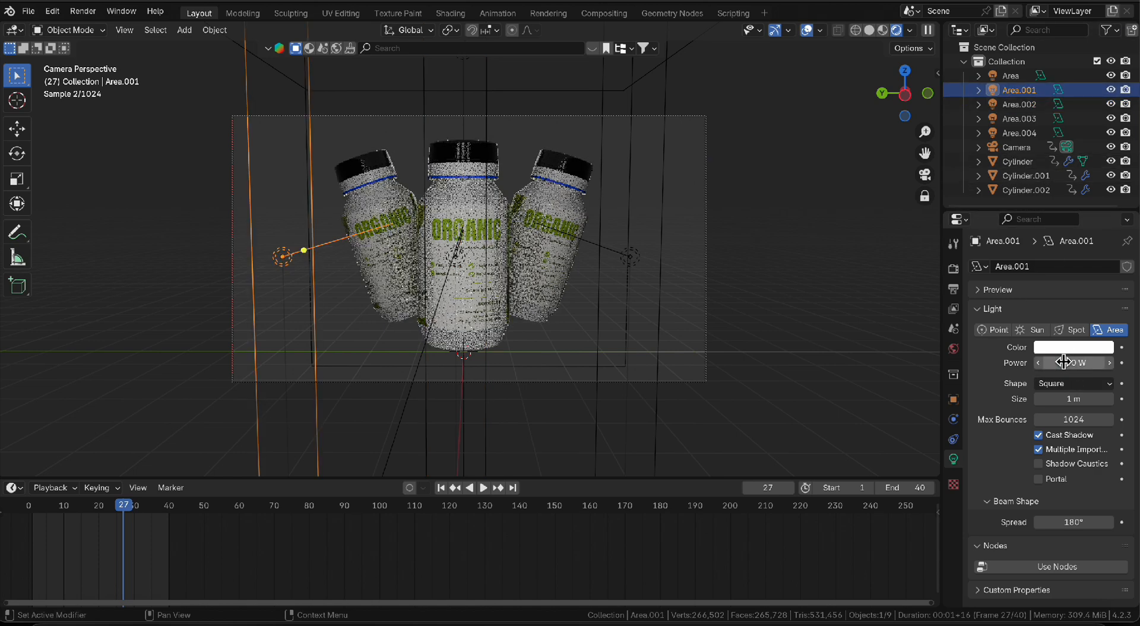
left_click(774, 215)
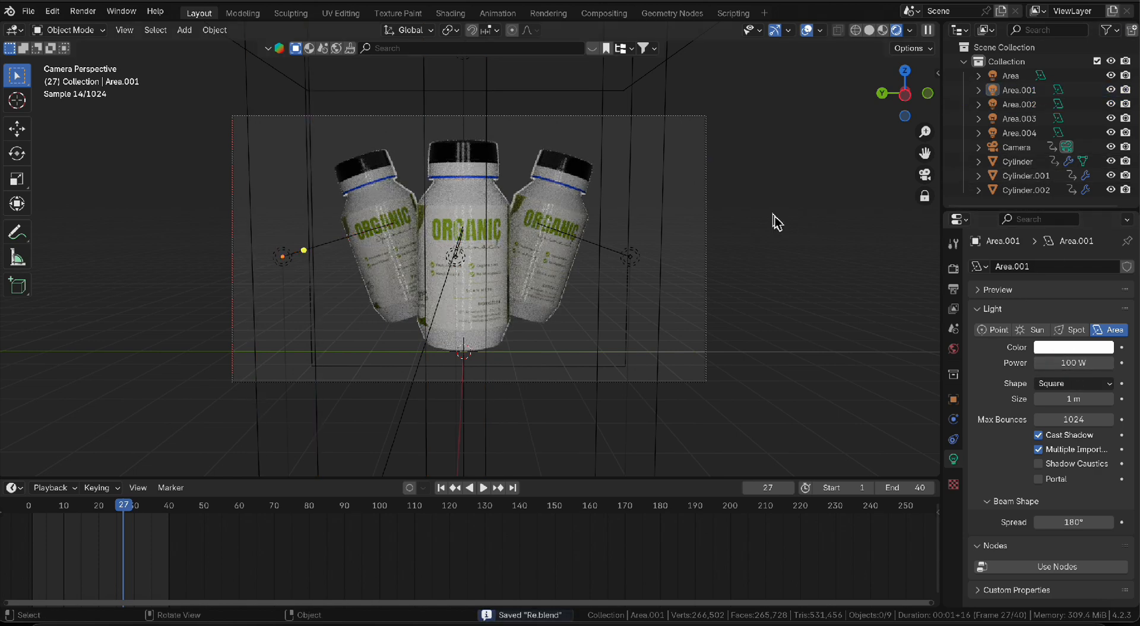
Set the world background color to black
left_click(951, 334)
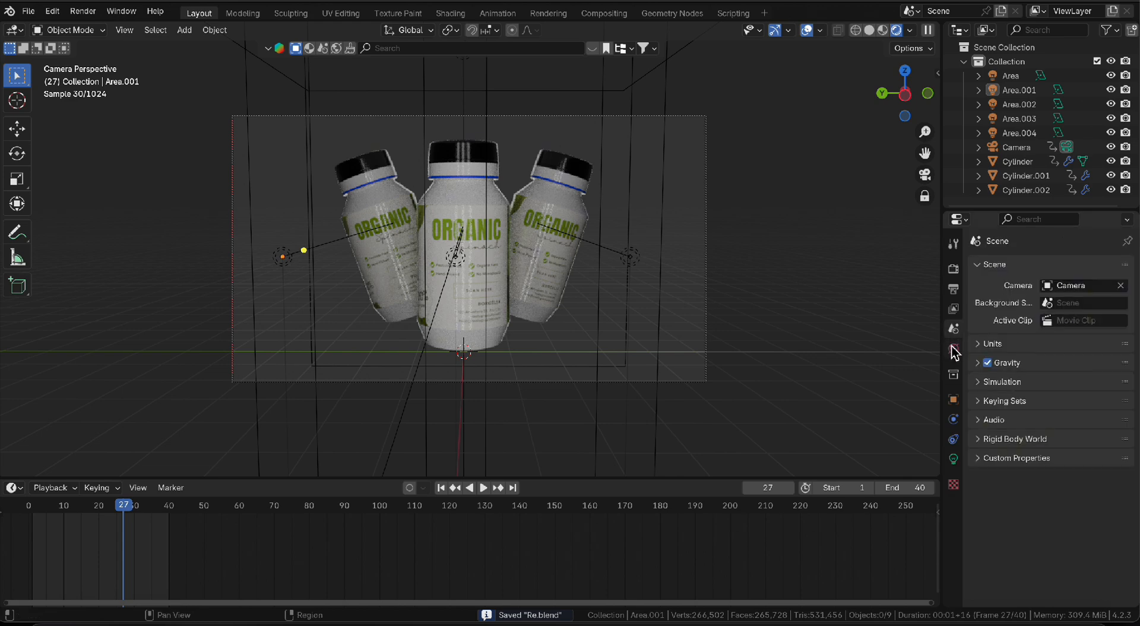
left_click(953, 348)
left_click(1096, 354)
left_click_drag(1102, 224, 1102, 253)
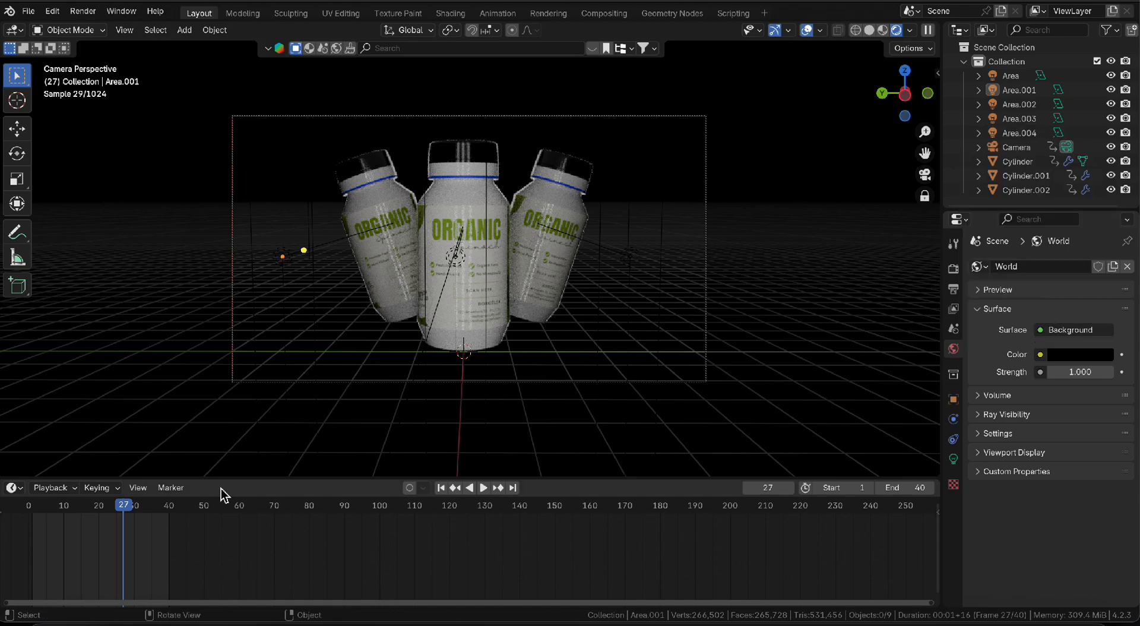
Play back the animation in the rendered camera view, return to frame 1, and save the file
key("space")
key("space")
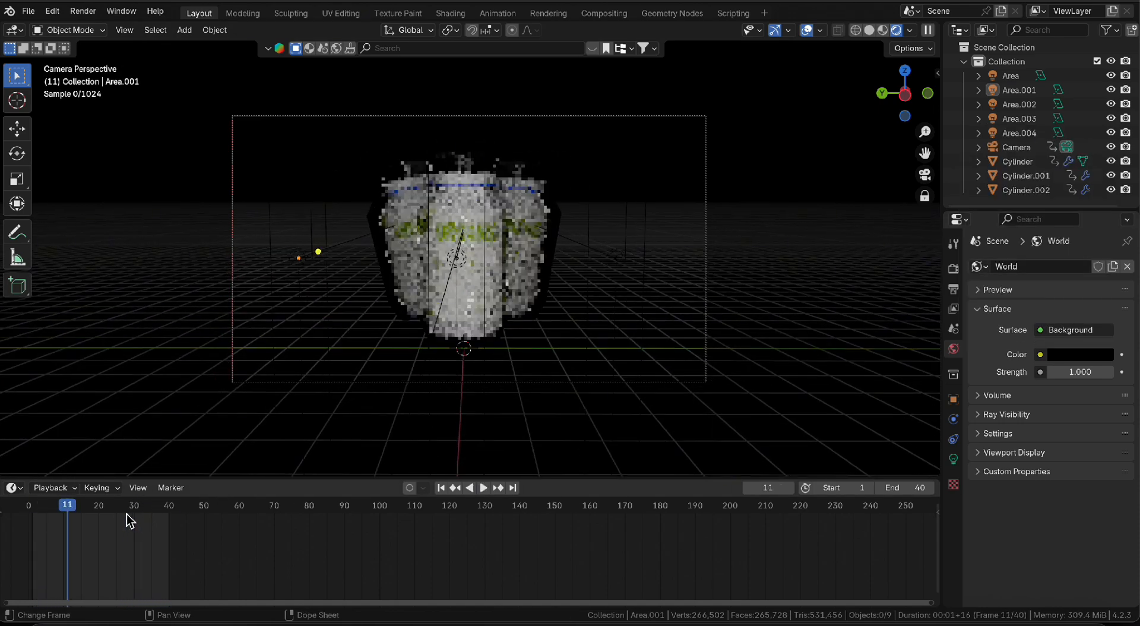
left_click_drag(68, 508, 35, 508)
key("ctrl+s")
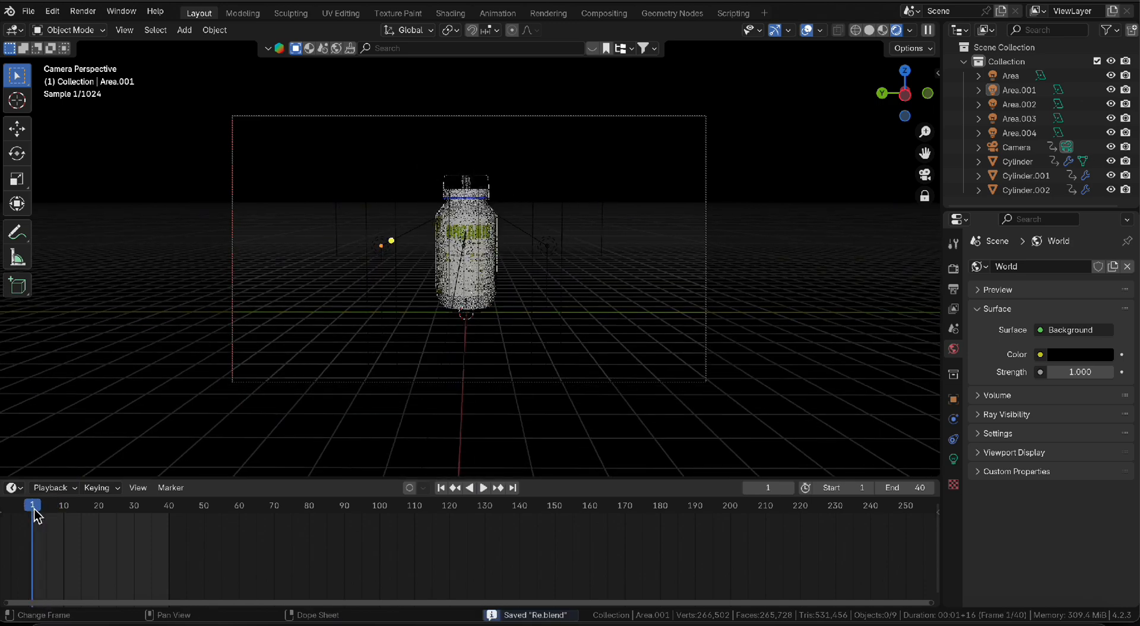
Insert power keyframes at frame 10 for all five area lights, Area through Area.004, keeping their current values
left_click(1015, 81)
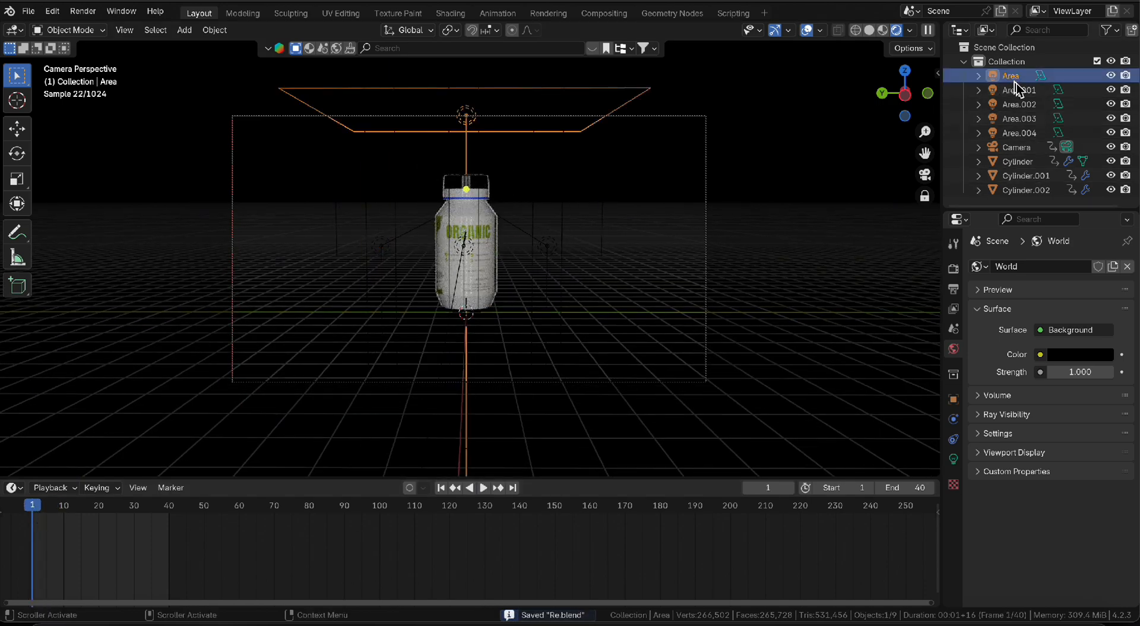
left_click(954, 460)
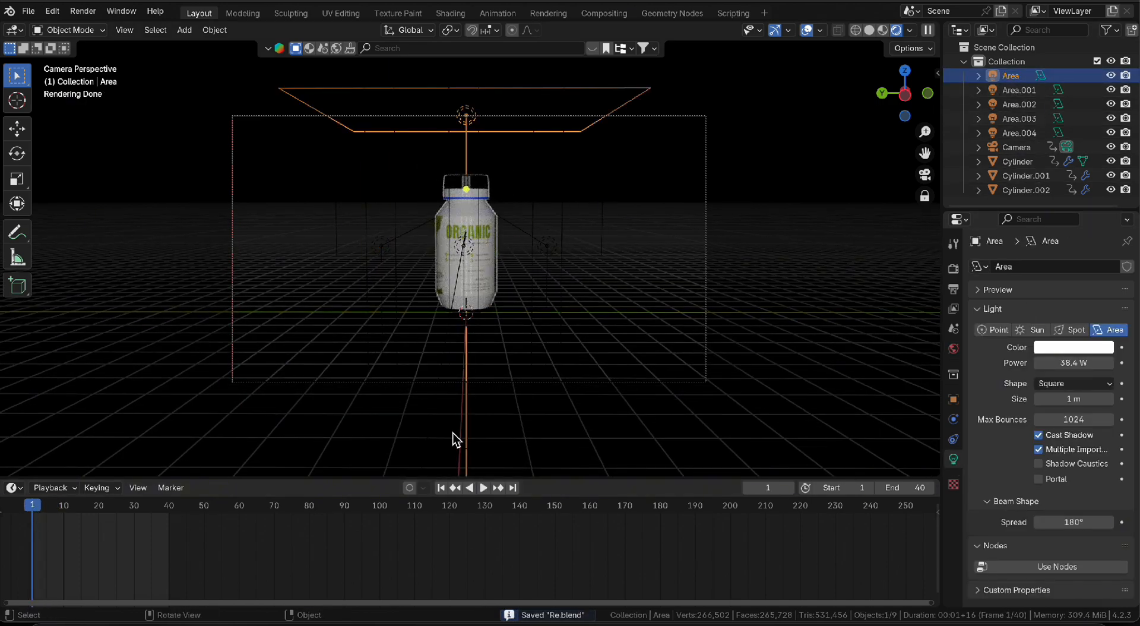
left_click_drag(47, 517, 64, 512)
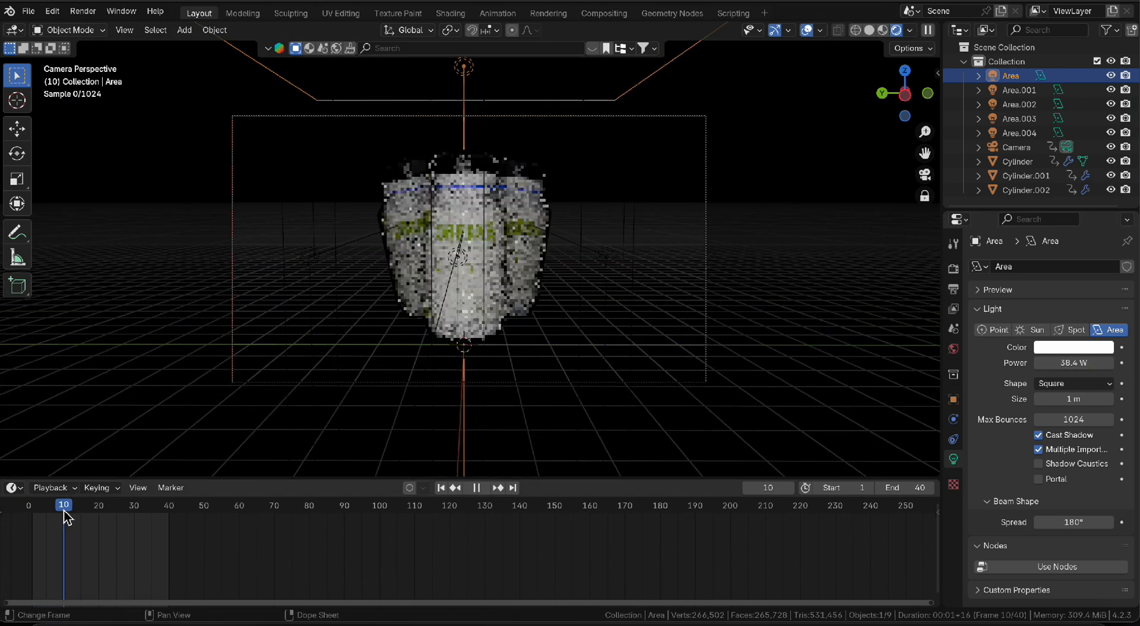
left_click(1122, 362)
left_click(1019, 89)
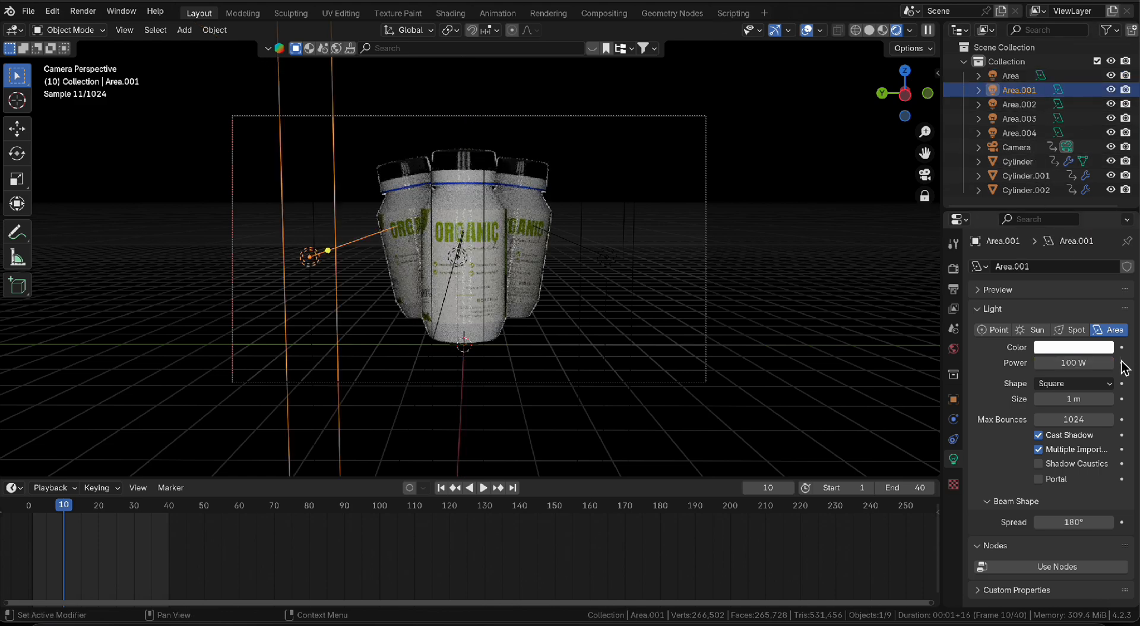
left_click(1019, 104)
left_click(1122, 362)
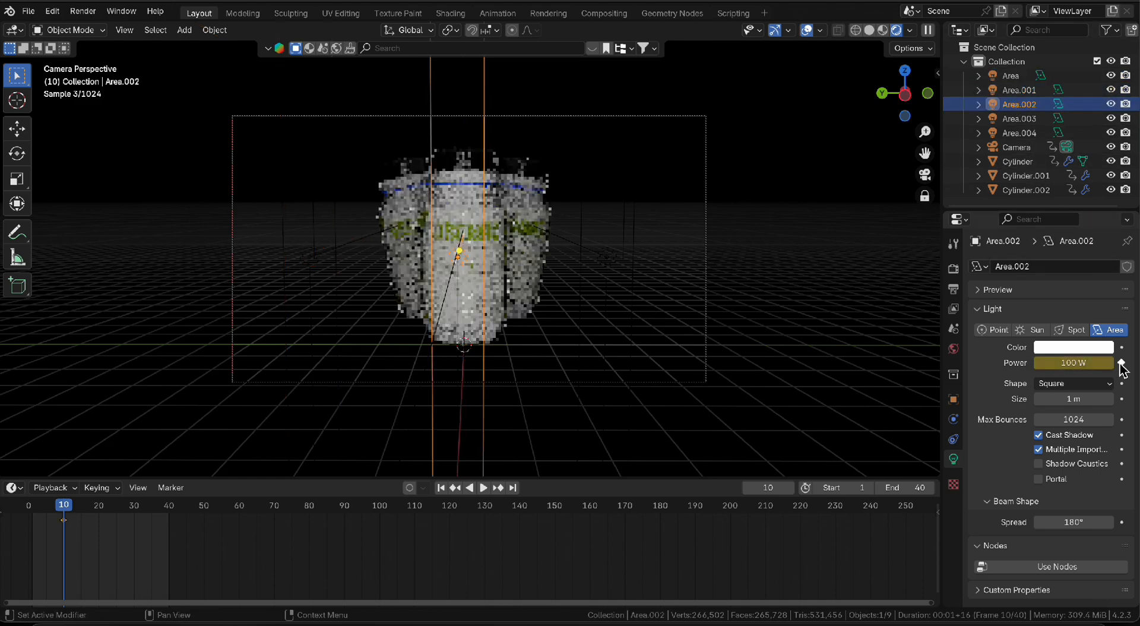
left_click(1018, 118)
left_click(1121, 363)
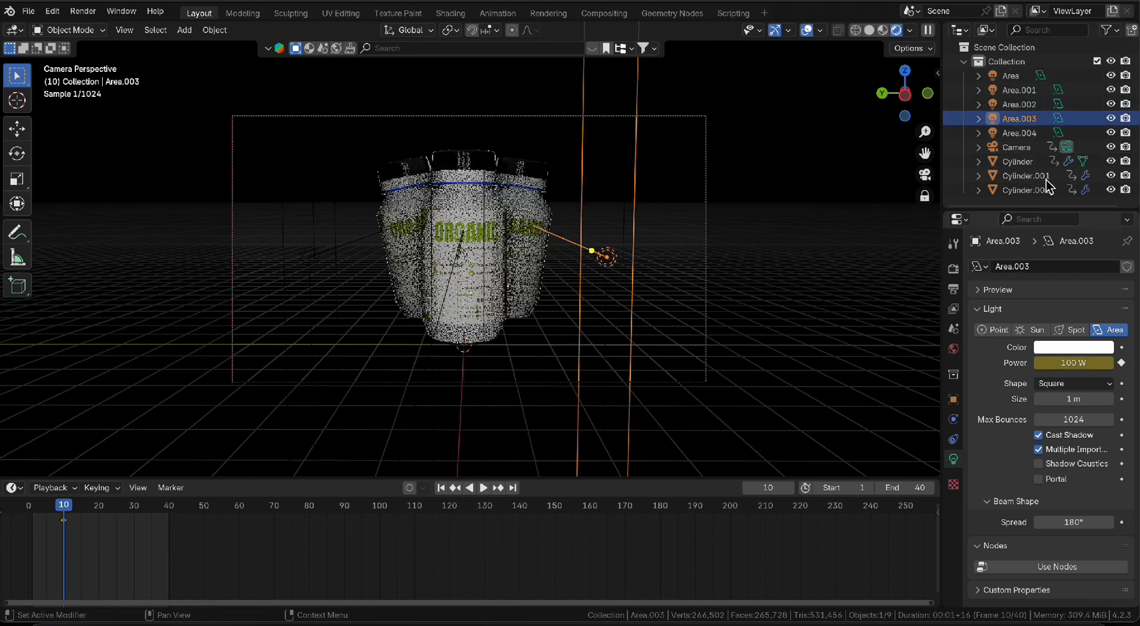
left_click(1019, 133)
left_click(1121, 362)
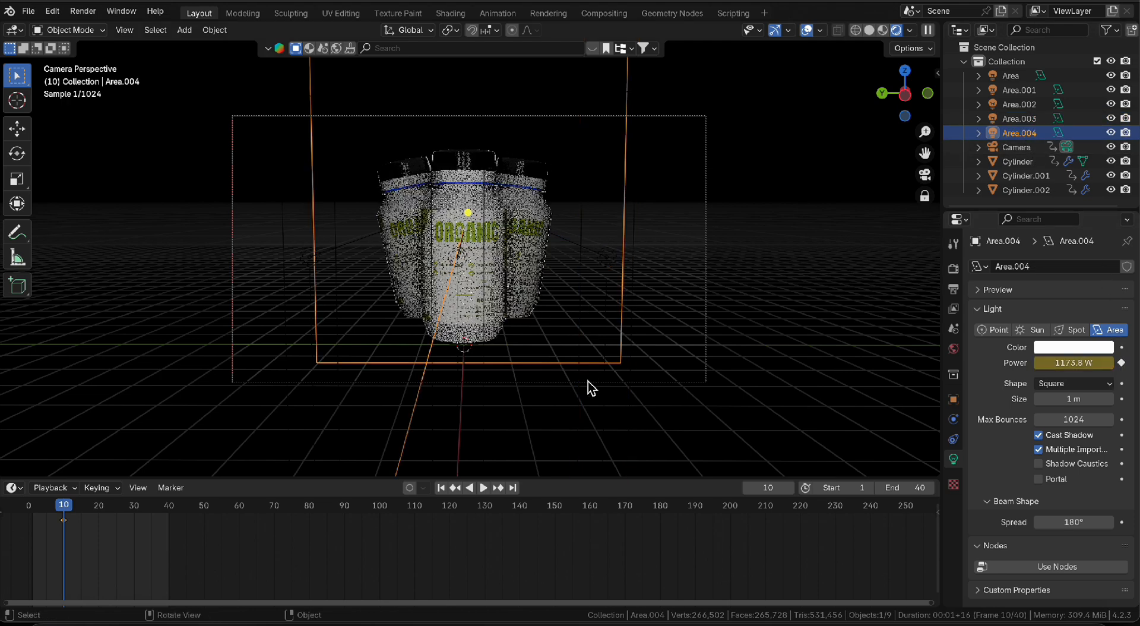
At frame 1, set the power of Area.004 and Area.003 to 0 W and keyframe both
left_click_drag(68, 517, 35, 520)
key("ctrl+s")
left_click(1066, 363)
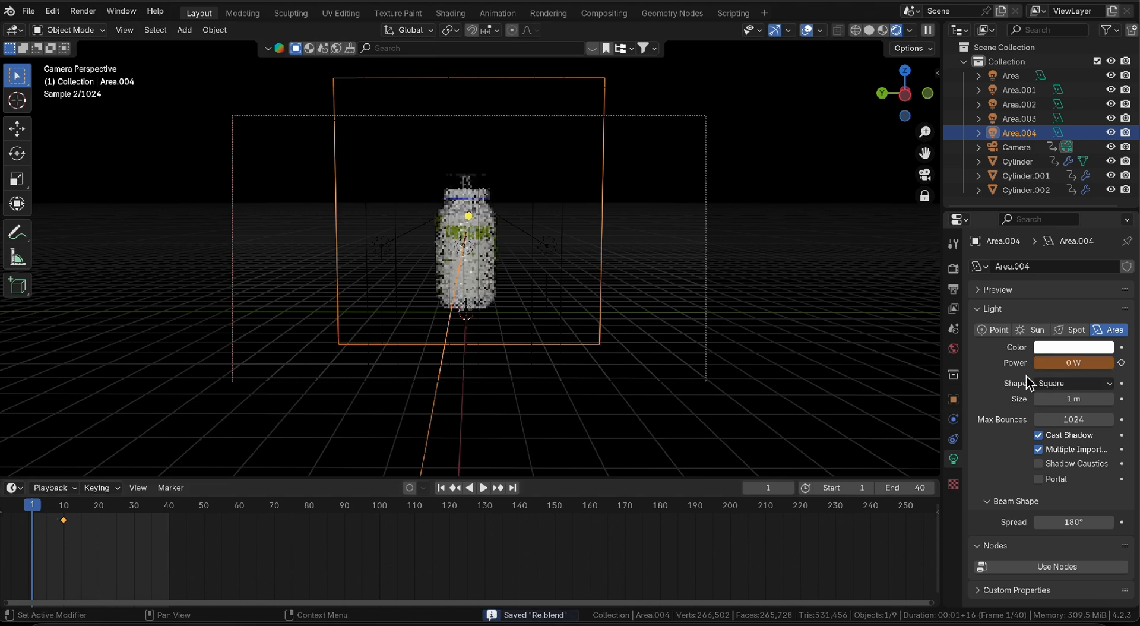
right_click(95, 530)
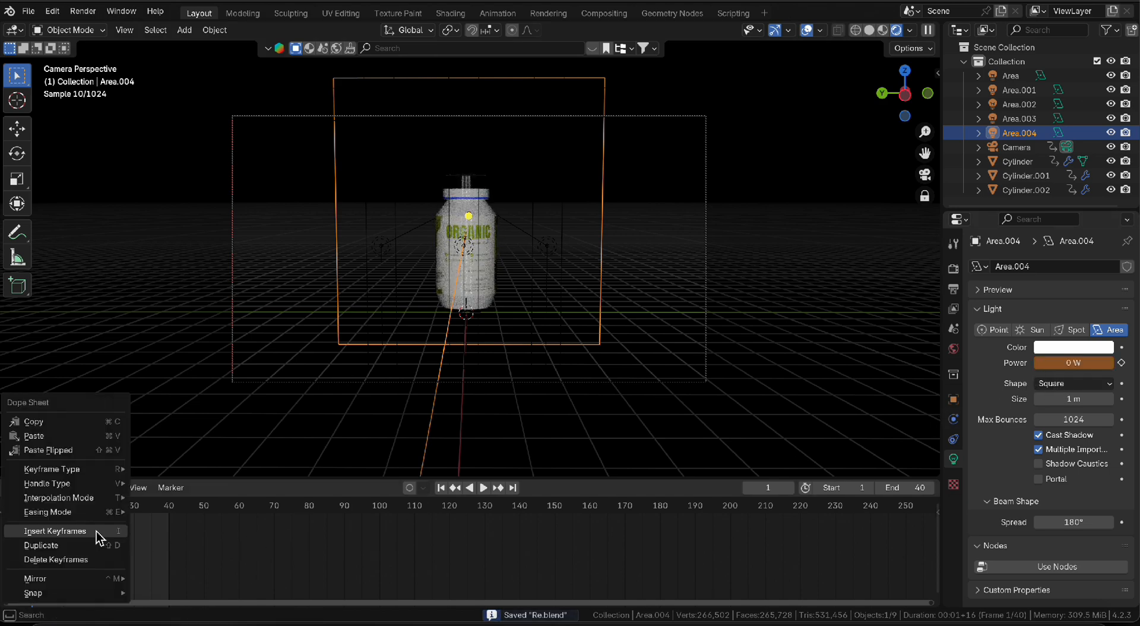
left_click(1019, 118)
left_click_drag(1074, 363, 1040, 374)
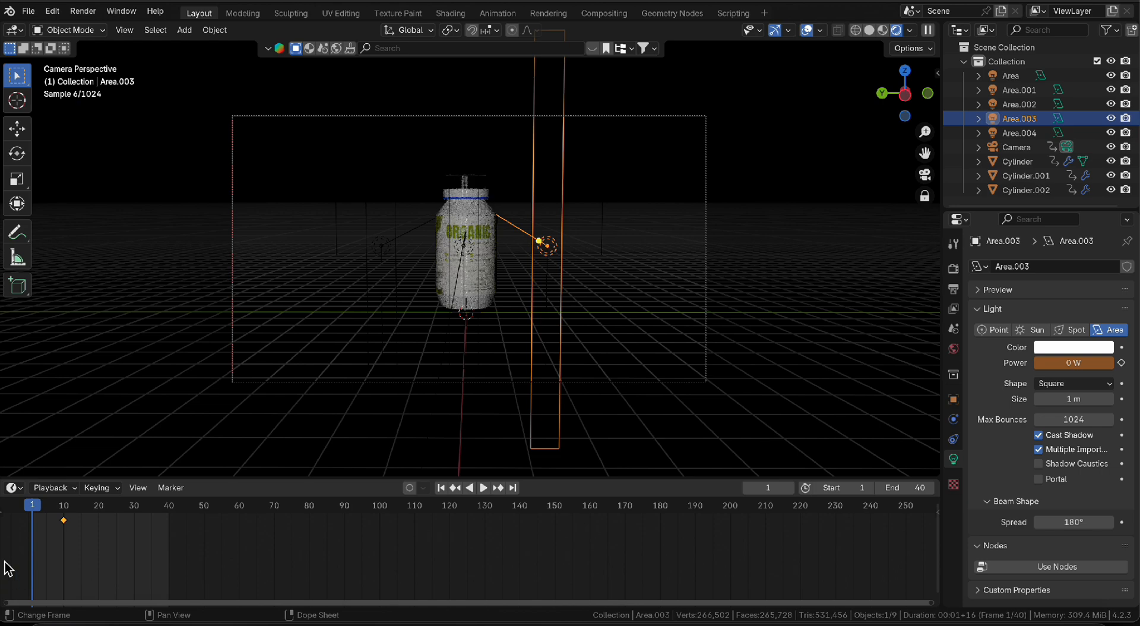
right_click(74, 551)
left_click(71, 544)
Set the power of Area.002 and Area.001 to 0 W at frame 1 and keyframe both lights
left_click(1009, 104)
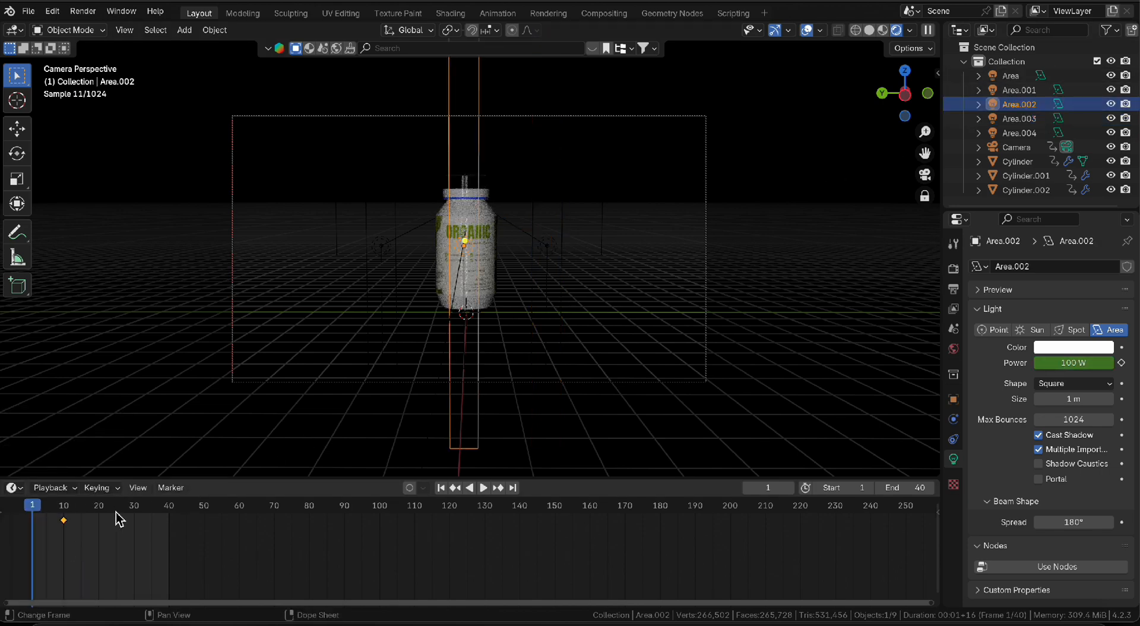
left_click(1061, 362)
type("0")
key("Return")
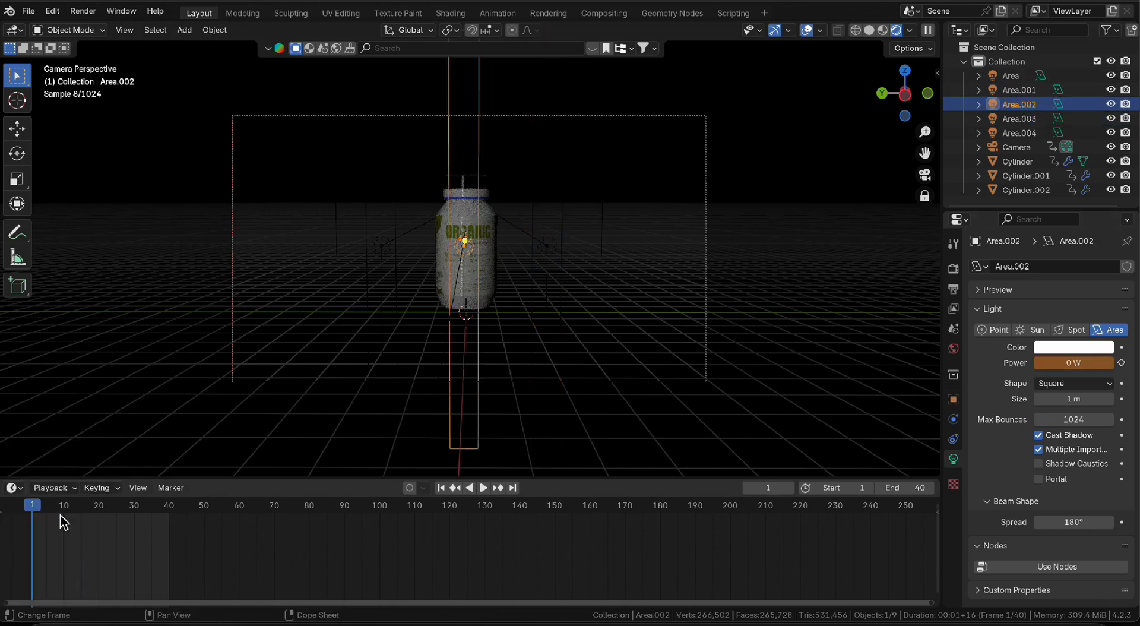
right_click(63, 523)
left_click(60, 523)
left_click(1019, 90)
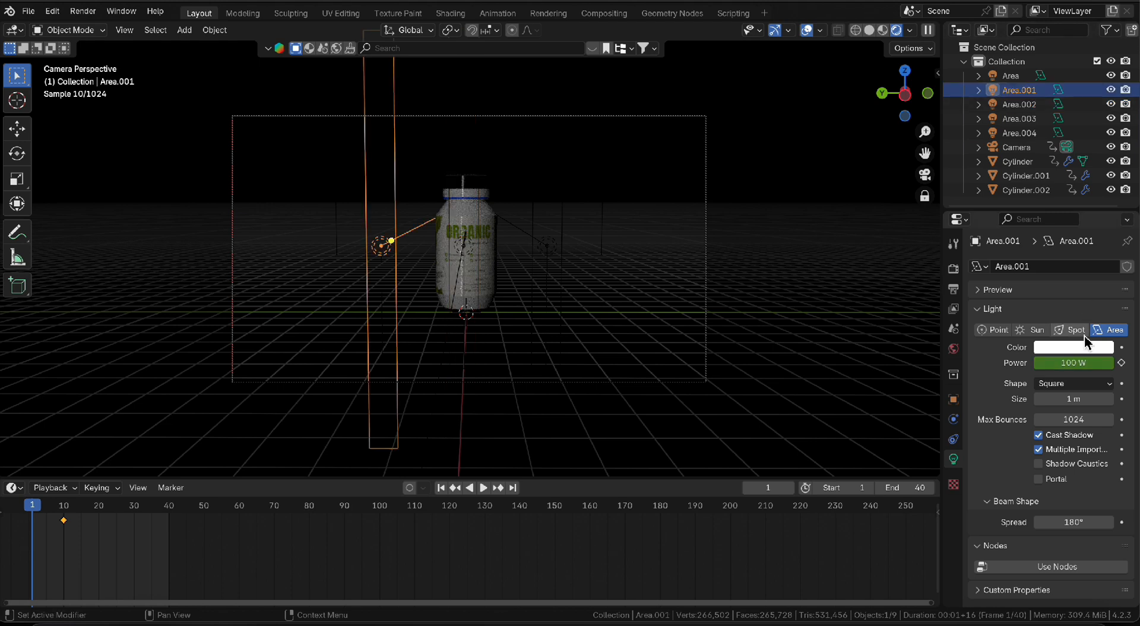
left_click(1063, 362)
type("0")
key("Return")
key("i")
Set the overhead Area light's power to 0 W at frame 1 and insert a keyframe
left_click(1022, 77)
left_click(1058, 364)
type("0")
key("Return")
right_click(51, 538)
left_click(52, 538)
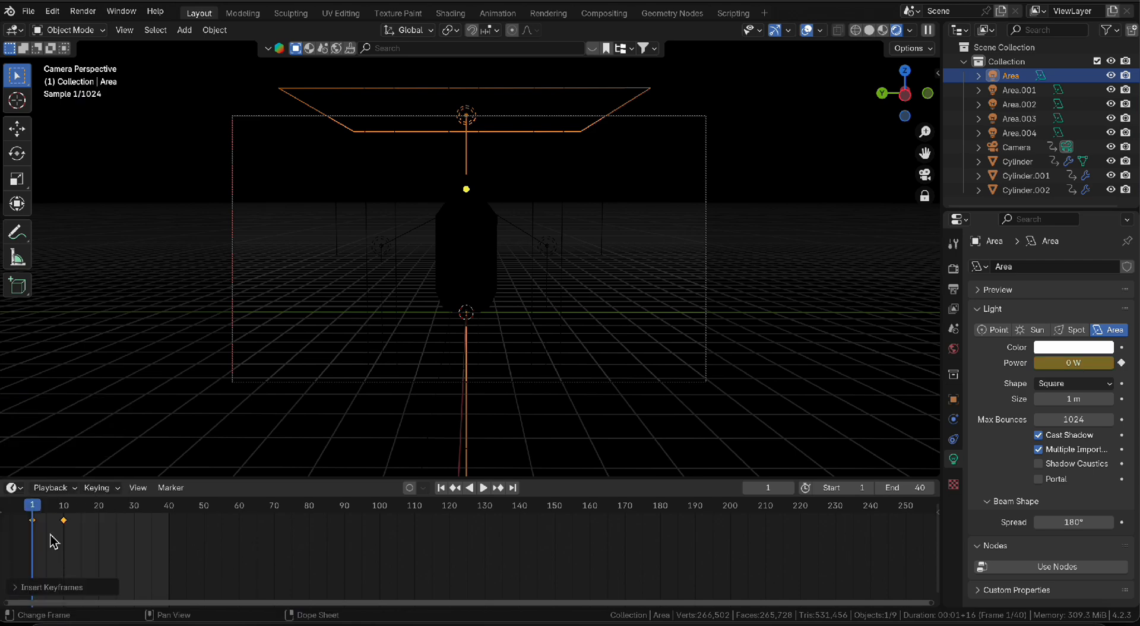
Preview the light fade-in, then keyframe the unchanged power of Area, Area.001 and Area.002 at frame 30
key("space")
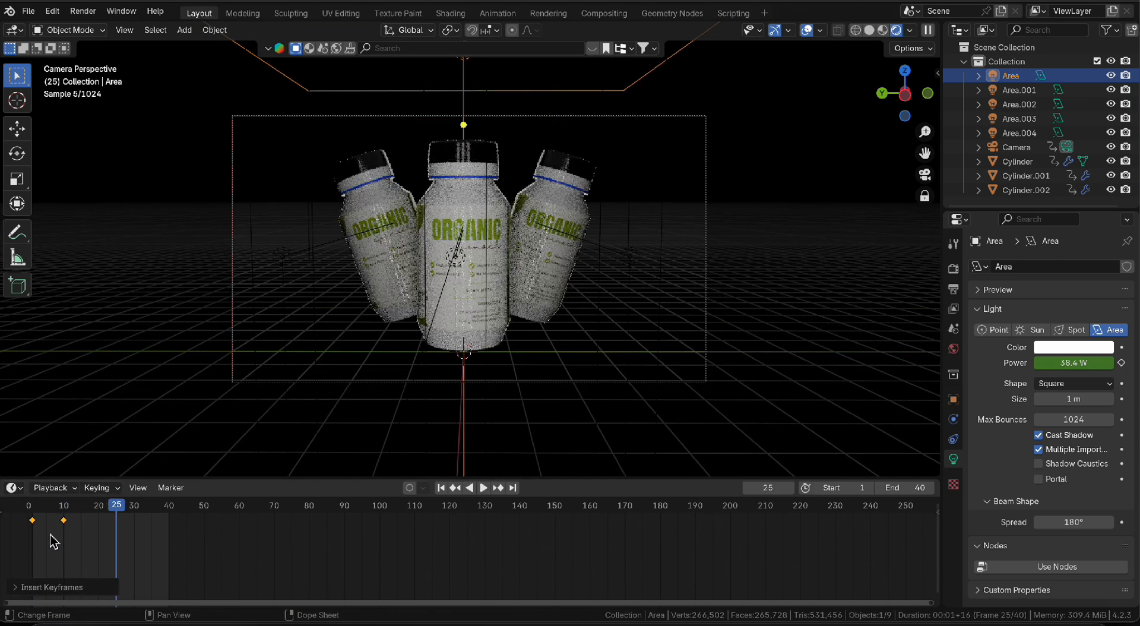
key("space")
right_click(102, 540)
left_click(101, 541)
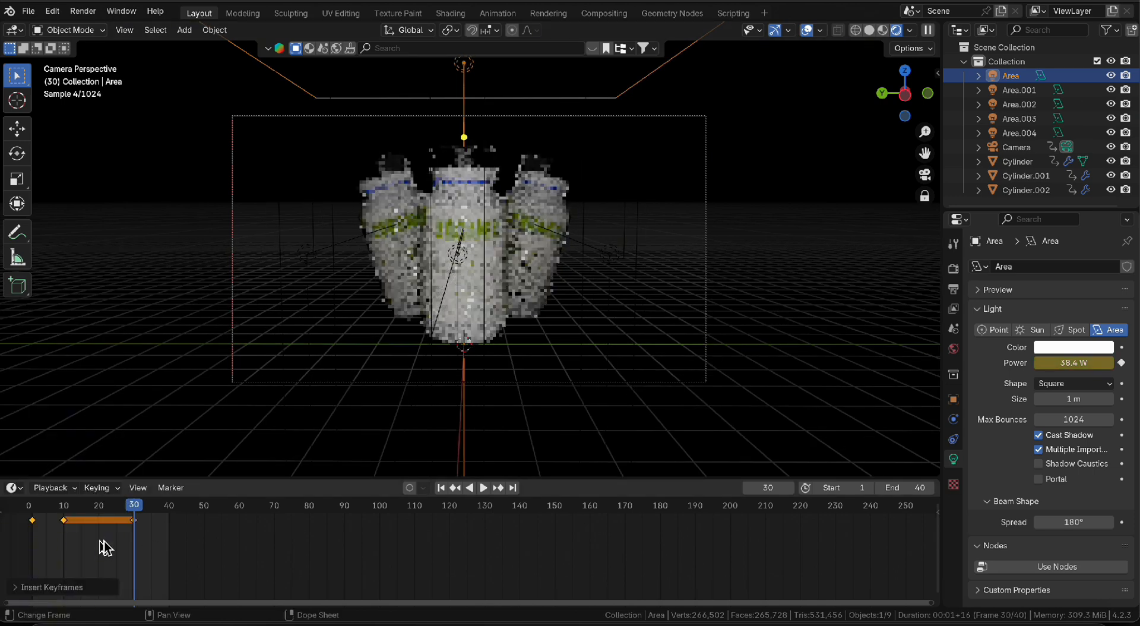
left_click(1018, 90)
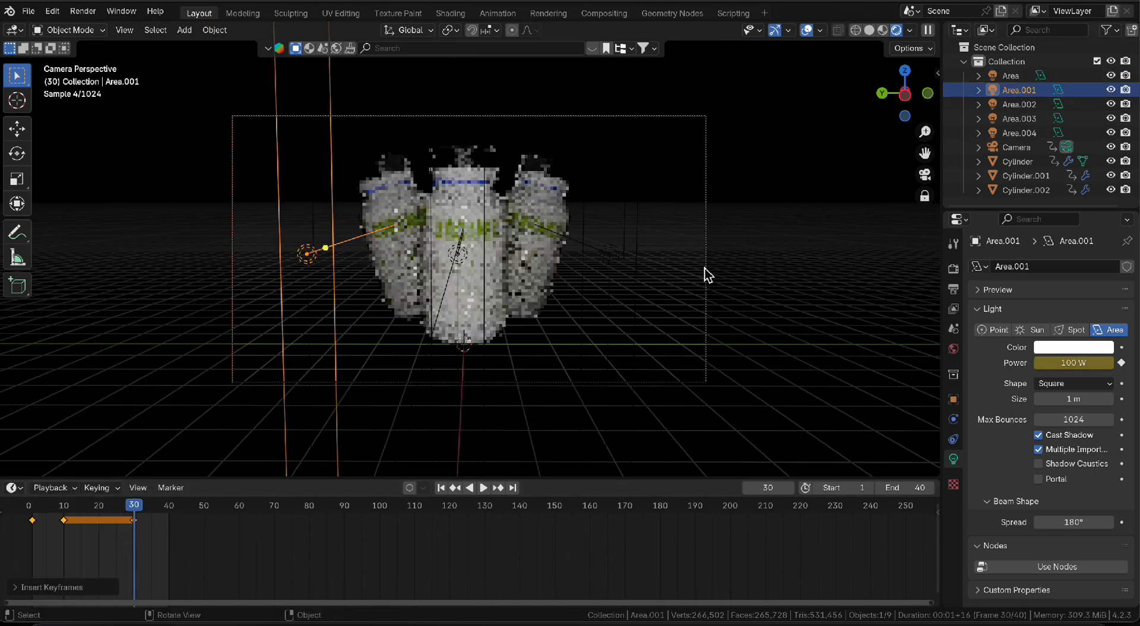
left_click(1045, 104)
right_click(139, 520)
left_click(139, 521)
Keyframe the unchanged power of Area.003 and Area.004 at frame 30 and save the file
left_click(1019, 118)
right_click(128, 534)
left_click(78, 533)
left_click(1016, 133)
right_click(130, 545)
left_click(130, 545)
key("ctrl+s")
At frame 40, set the power of Area.004 to 0 W and insert a keyframe
left_click_drag(145, 509, 169, 514)
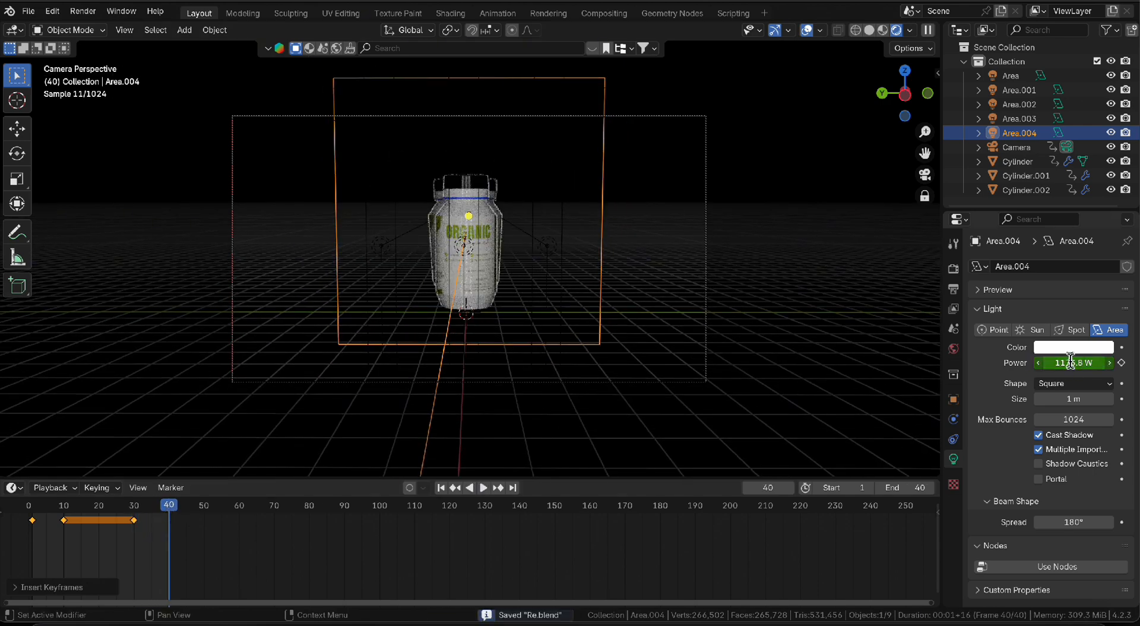
right_click(168, 542)
left_click(163, 533)
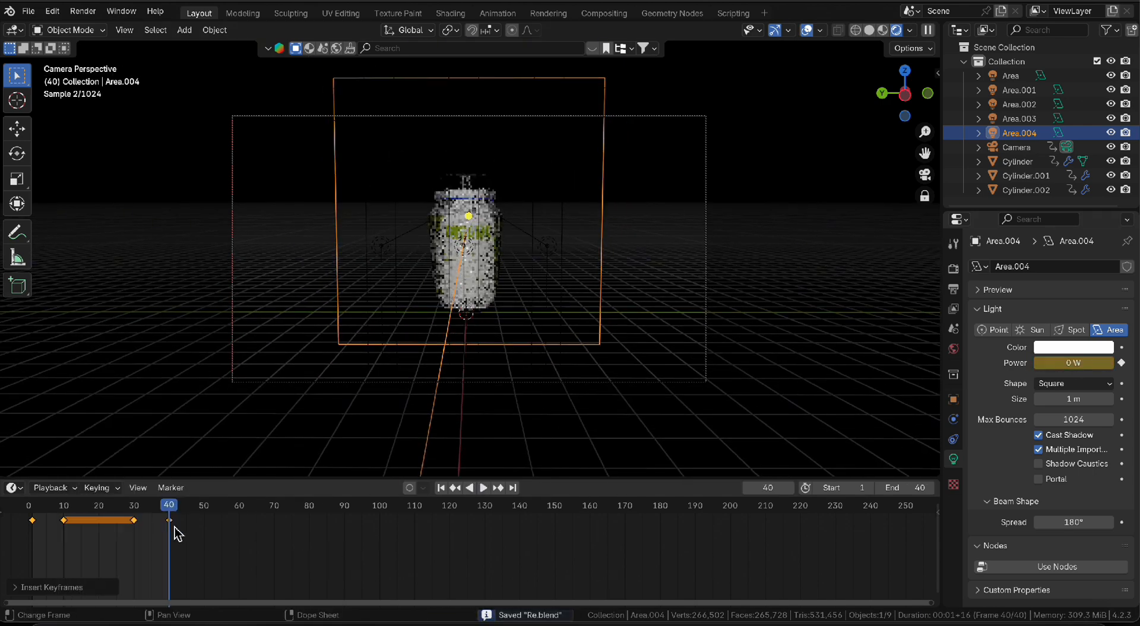
left_click(1022, 118)
right_click(152, 536)
left_click(152, 535)
left_click(1022, 104)
right_click(168, 536)
left_click(166, 533)
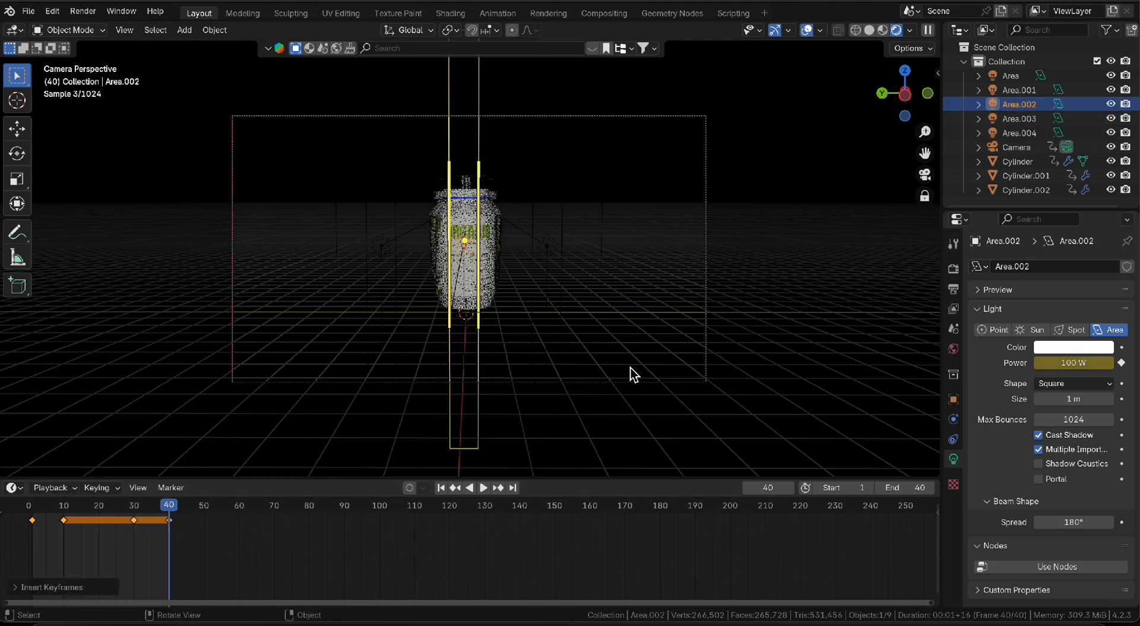
left_click(1023, 89)
right_click(141, 542)
left_click(143, 539)
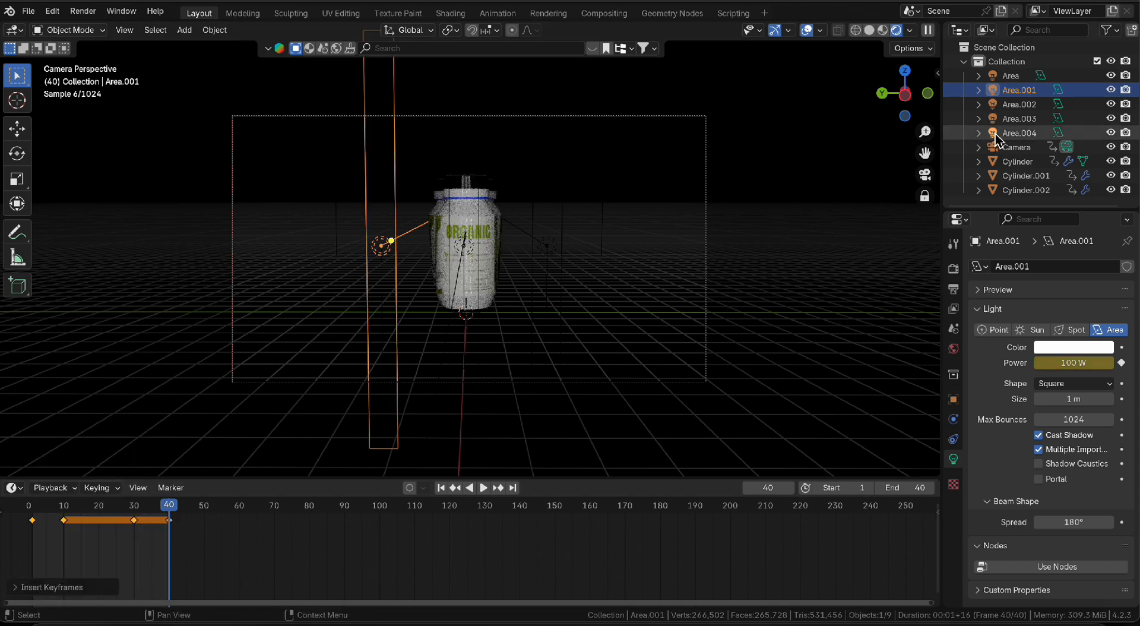
key("ctrl+z")
key("ctrl+z")
key("ctrl+z")
key("ctrl+z")
key("ctrl+z")
key("ctrl+z")
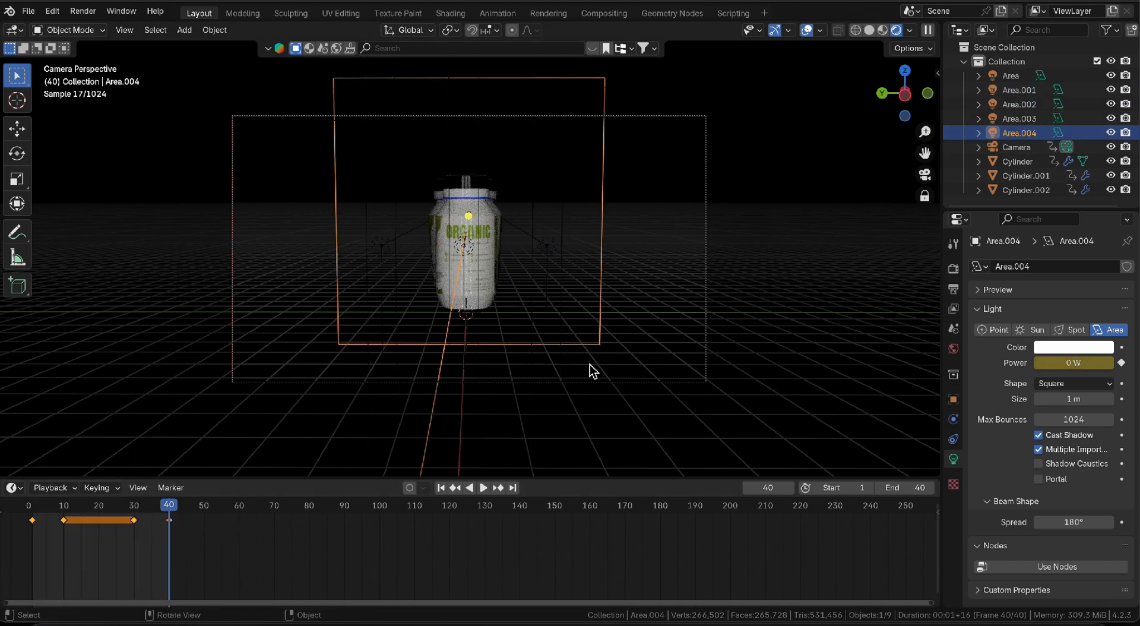
Set the power of Area.003 and Area.002 to 0 W at frame 40 and keyframe both
left_click(1019, 118)
left_click(1064, 363)
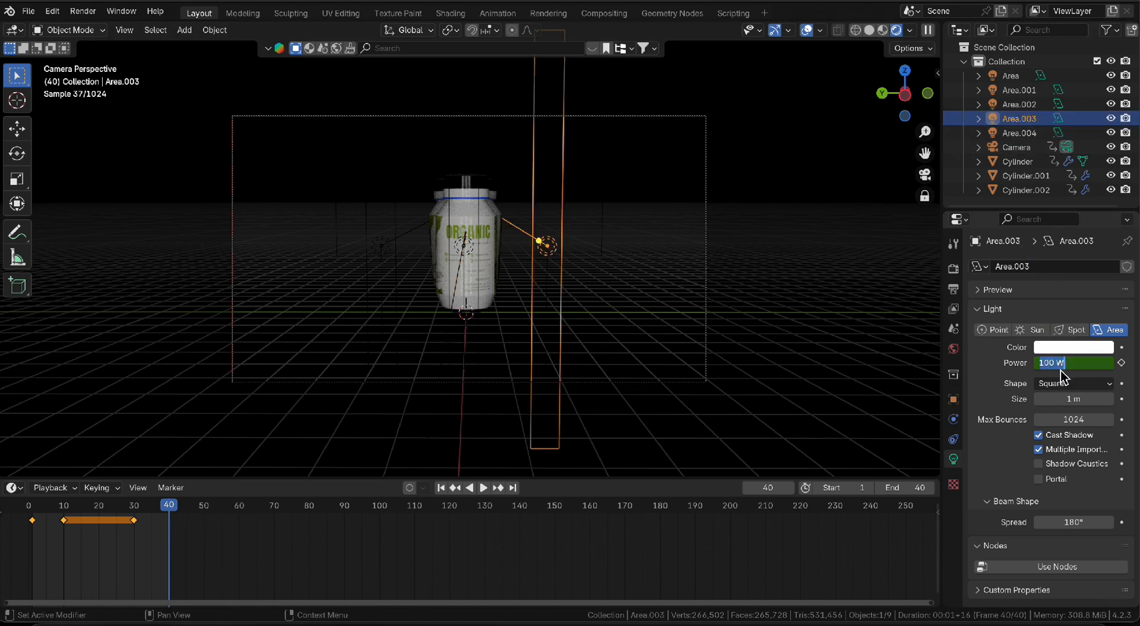
key("i")
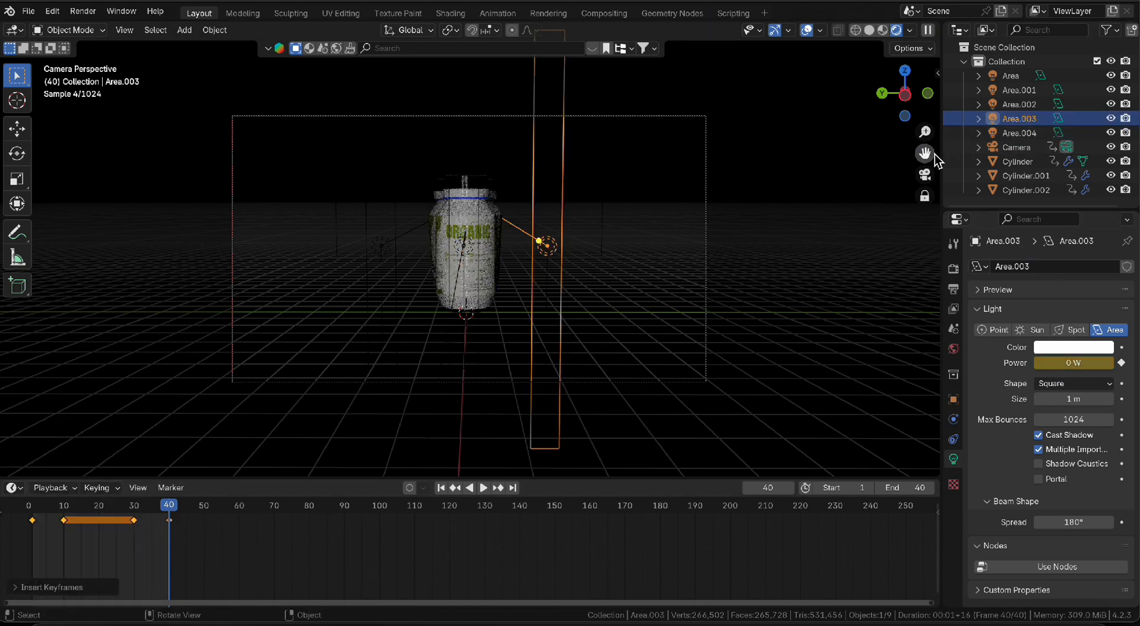
left_click(1017, 106)
left_click(1068, 364)
type("0")
key("Return")
right_click(136, 537)
left_click(136, 538)
Set the power of Area.001 to 0 W at frame 40 and insert a keyframe
left_click(1019, 90)
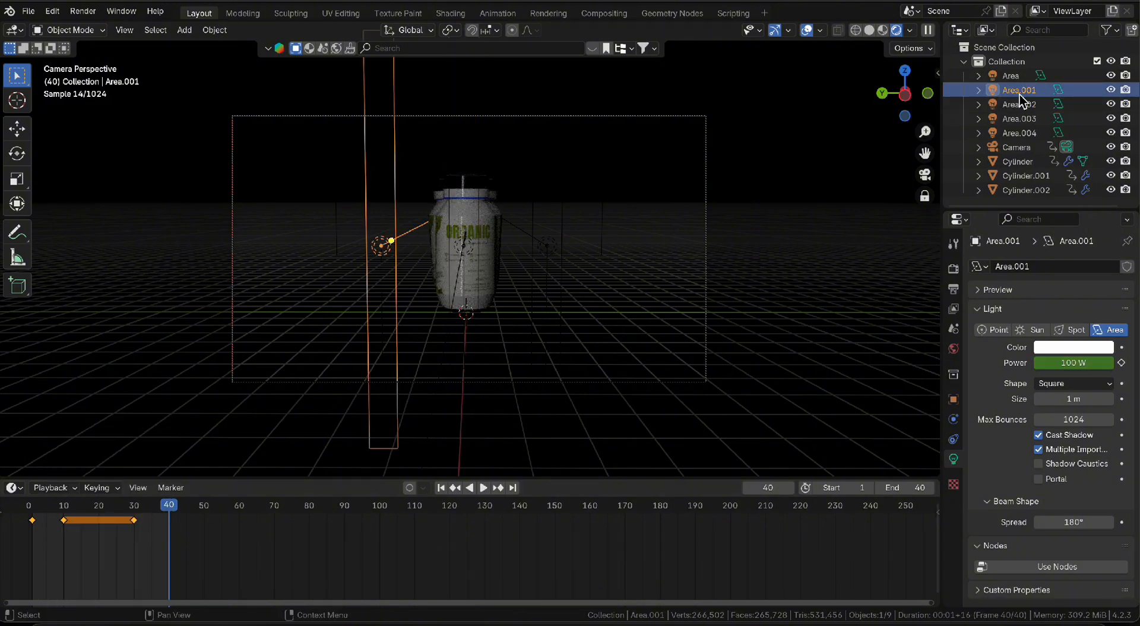
left_click(1036, 363)
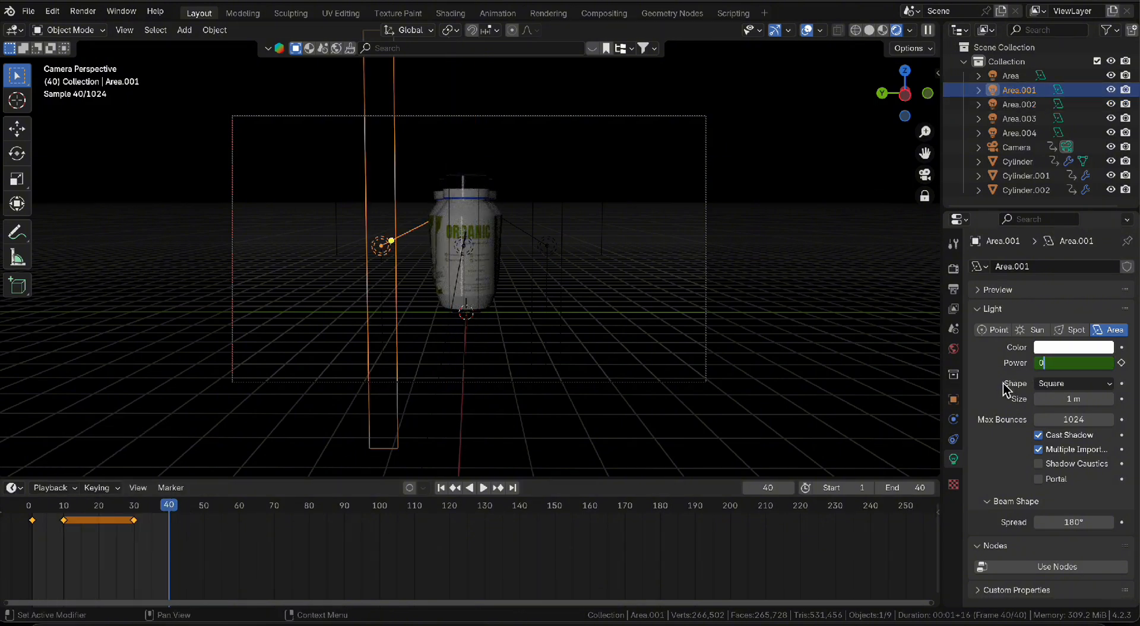
type("0")
key("Return")
right_click(138, 538)
left_click(138, 539)
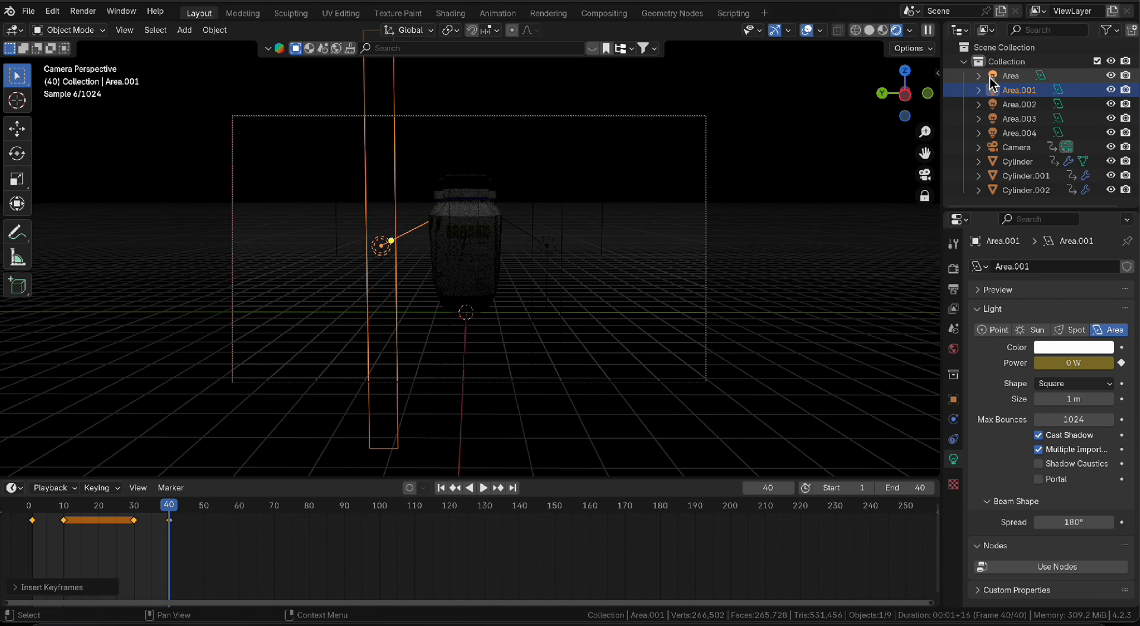
Keyframe the overhead Area light's power at 0 W on frame 40 and save the file
left_click(1011, 75)
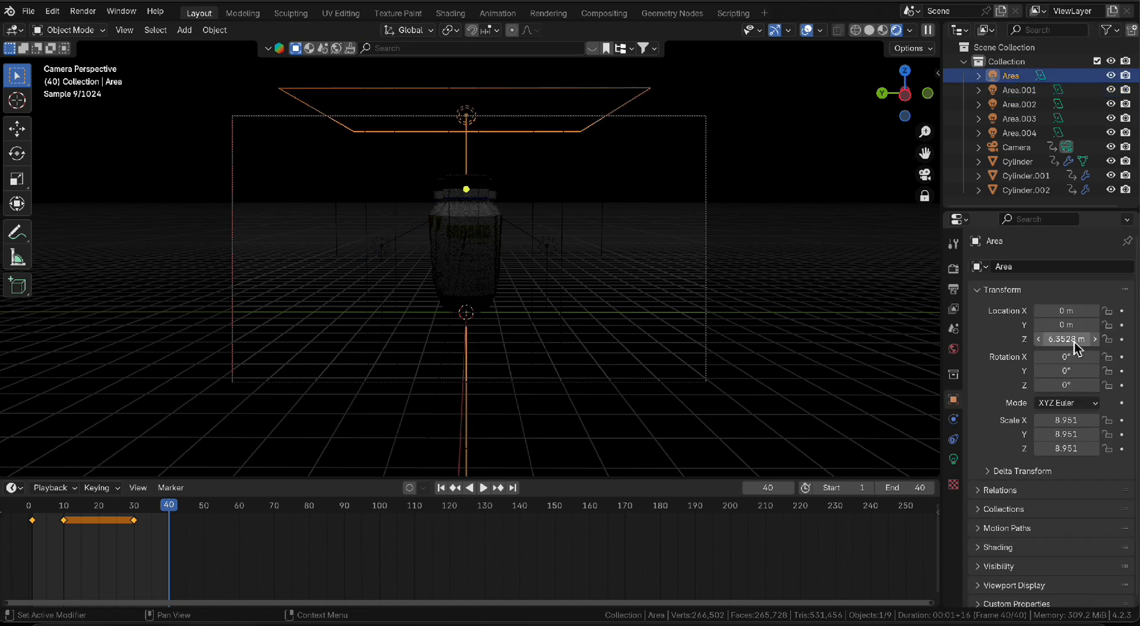
left_click(954, 458)
key("i")
left_click(144, 549)
key("ctrl+s")
Play the animation from the start to check the lights fading in and out around the bottles
left_click_drag(169, 511, 24, 521)
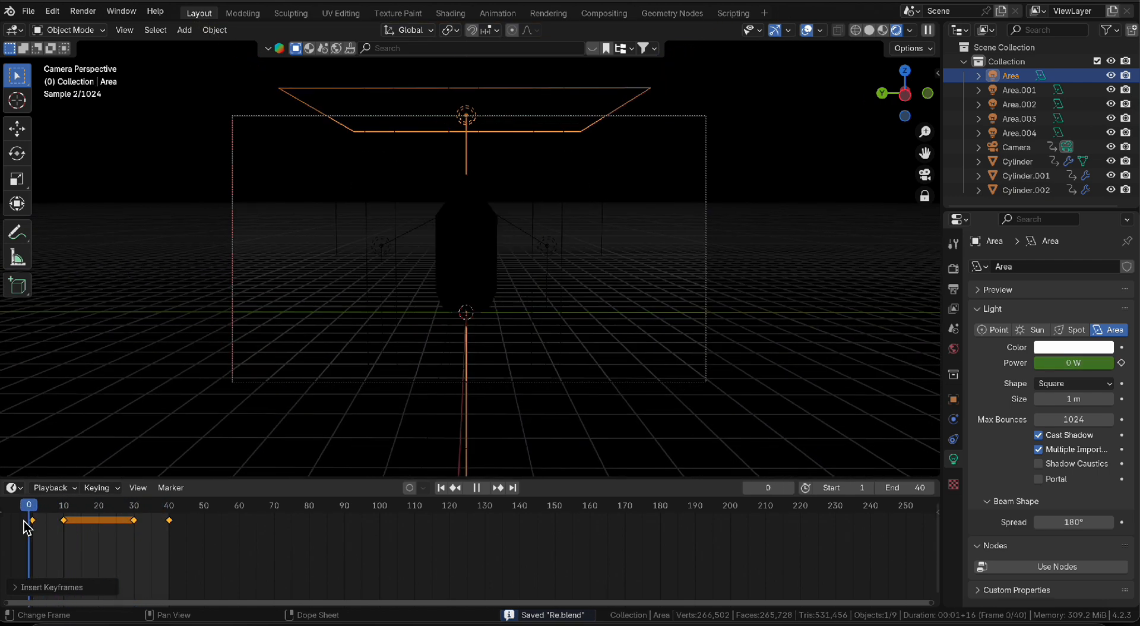
key("space")
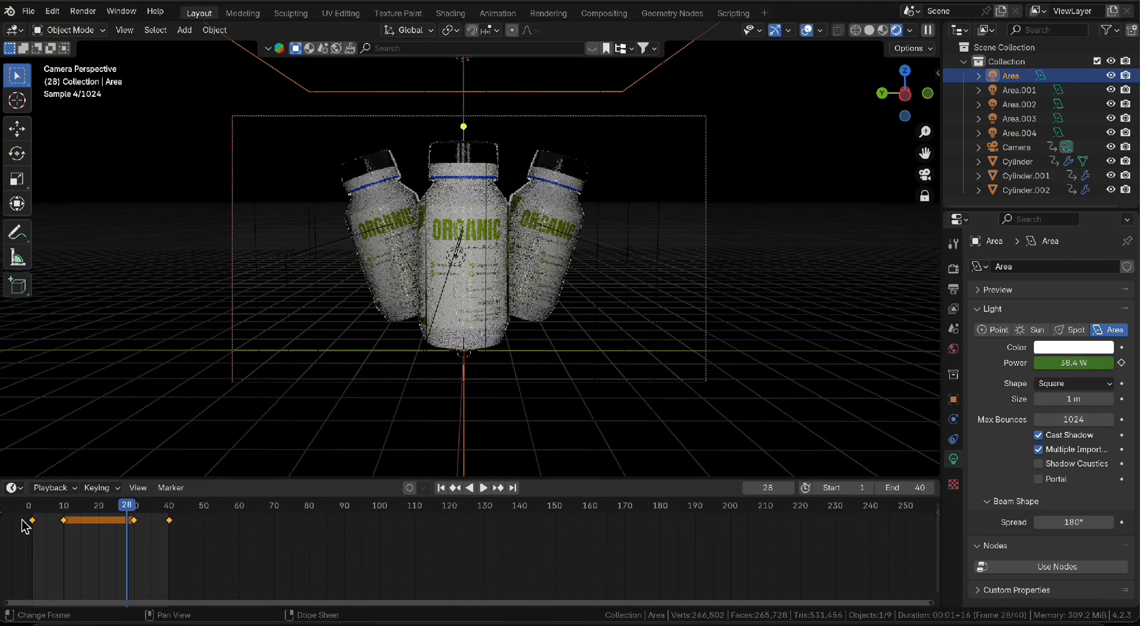
key("space")
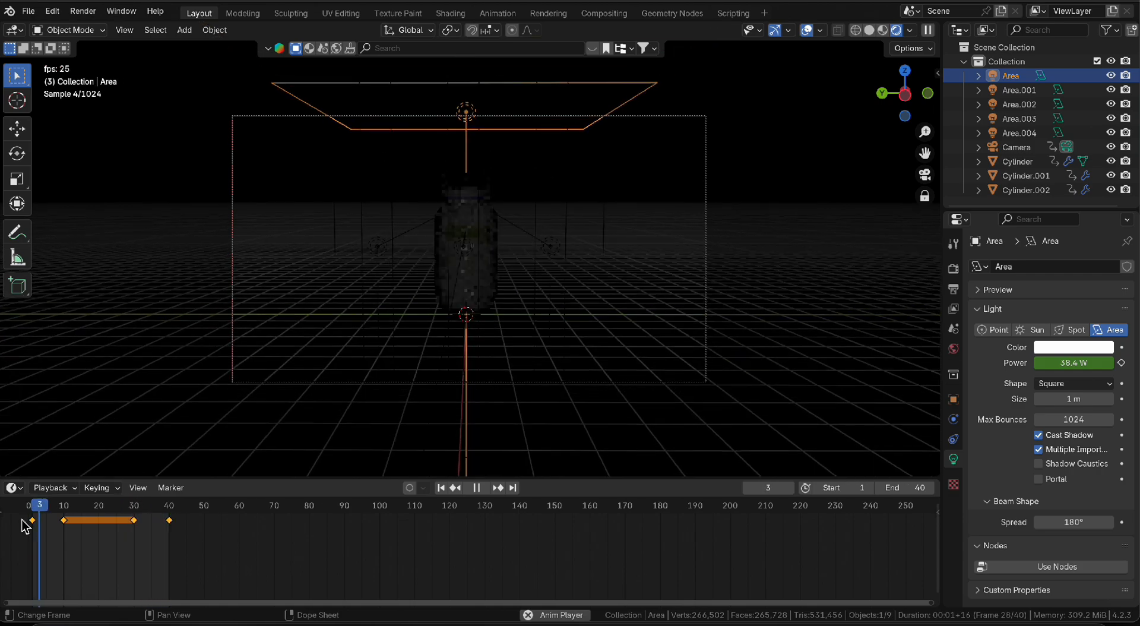
key("space")
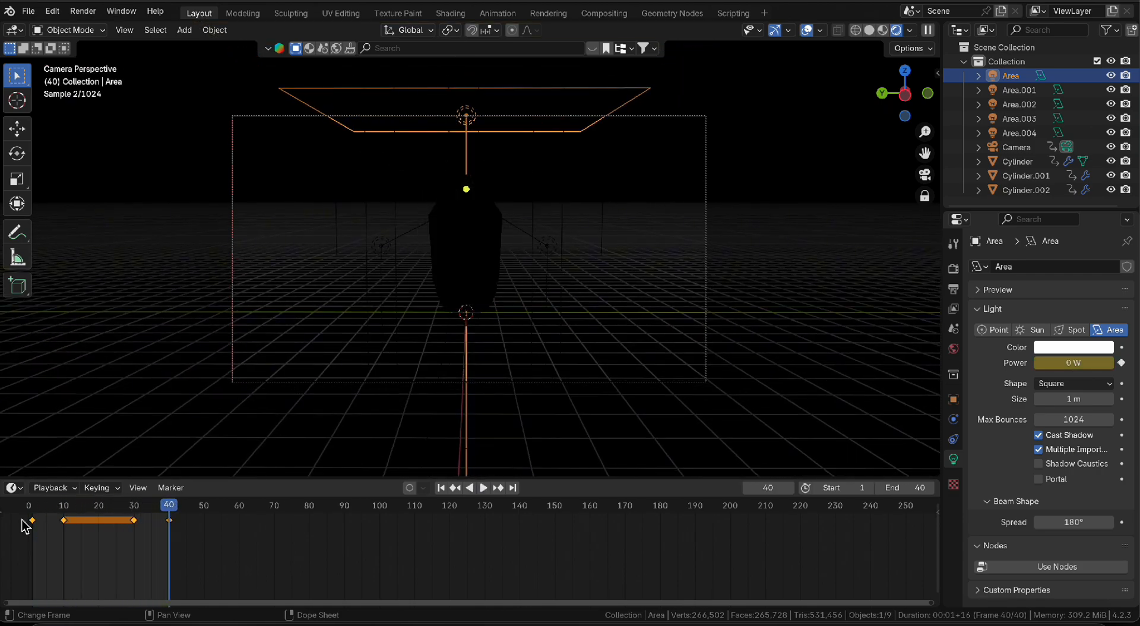
key("space")
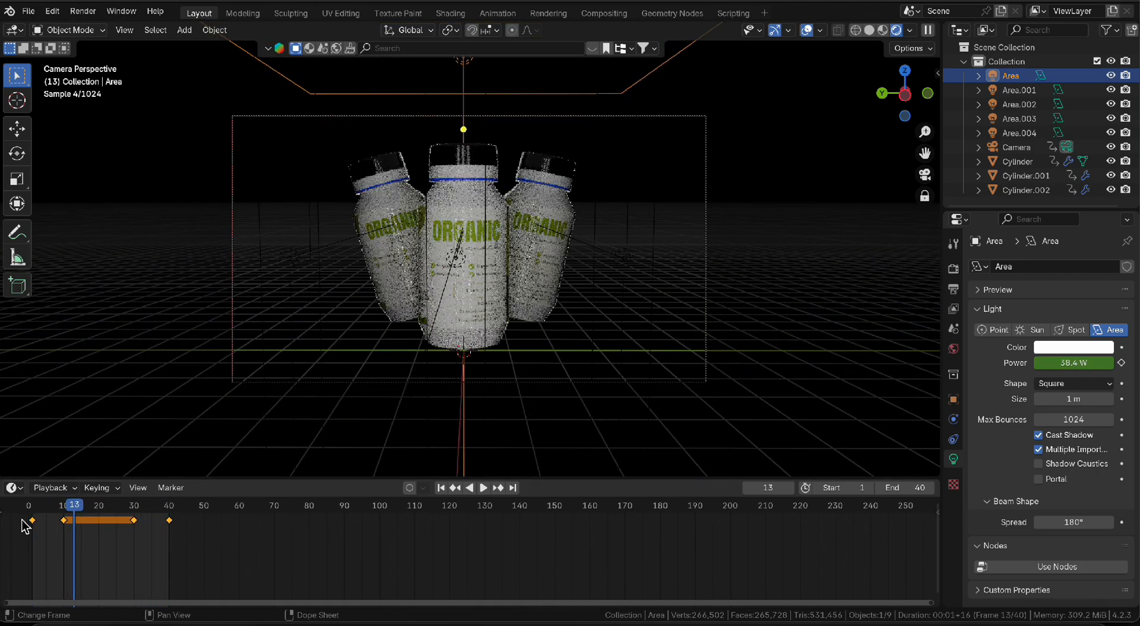
Stop the animation playback, save the file and leave no object selected
key("space")
key("ctrl+s")
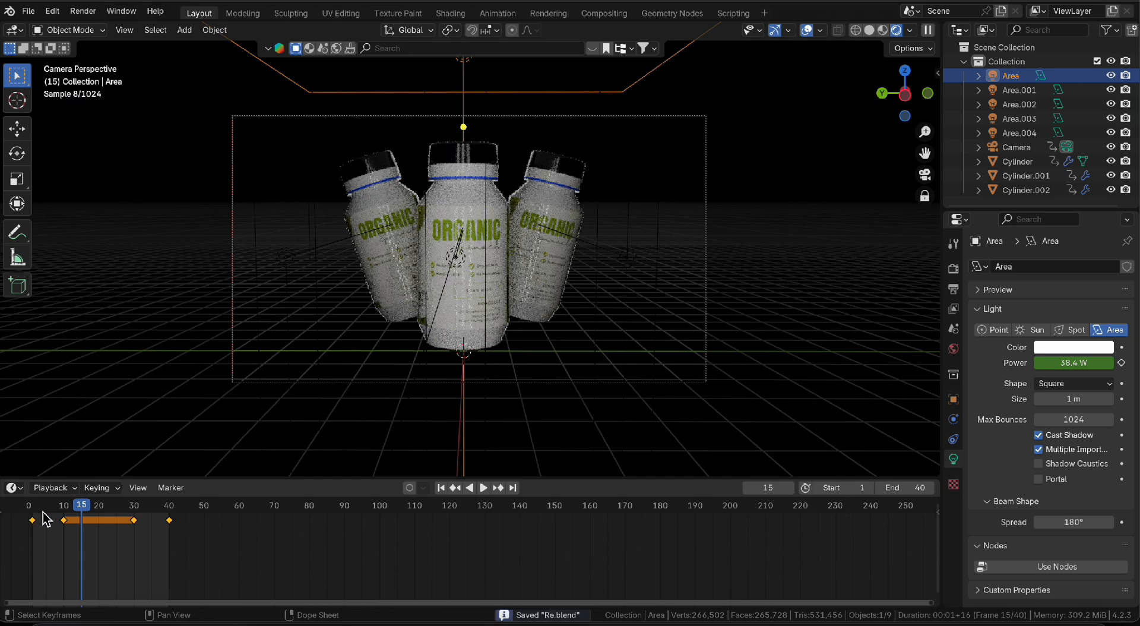
left_click(130, 408)
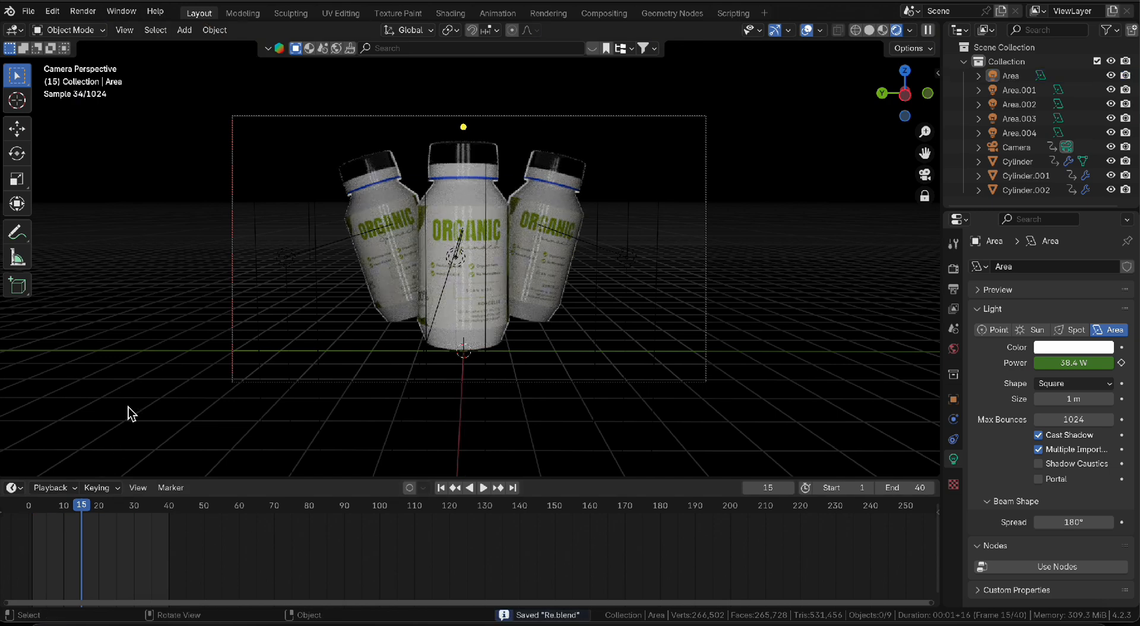
Set the Cycles render noise threshold to 0.05 and the maximum render samples to 500, then save the file
left_click(954, 245)
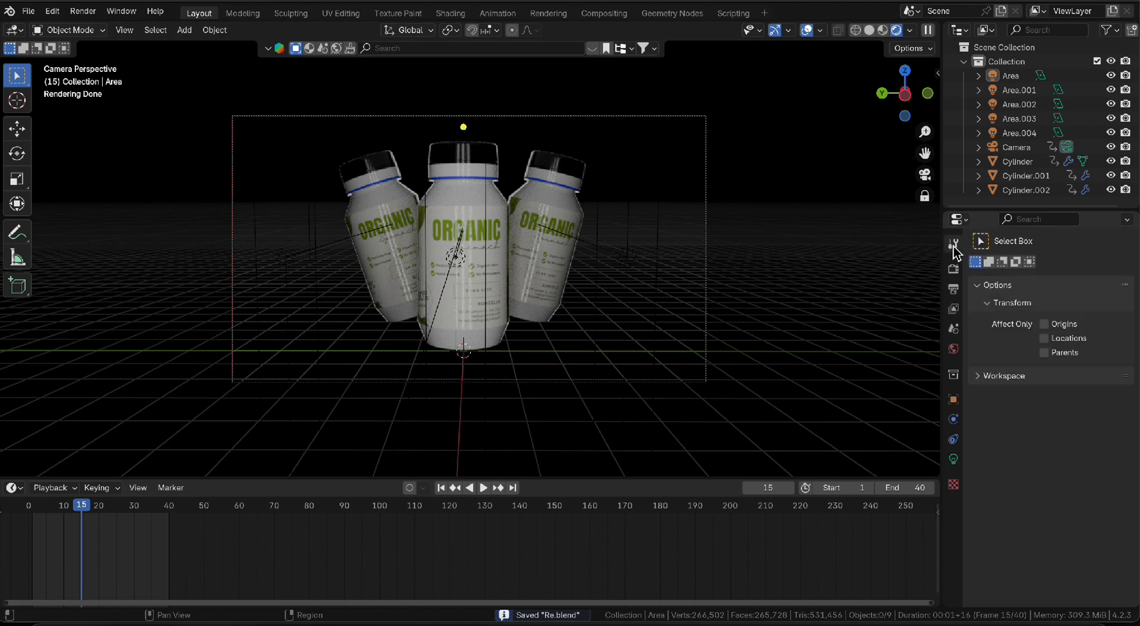
left_click(955, 267)
left_click(1084, 301)
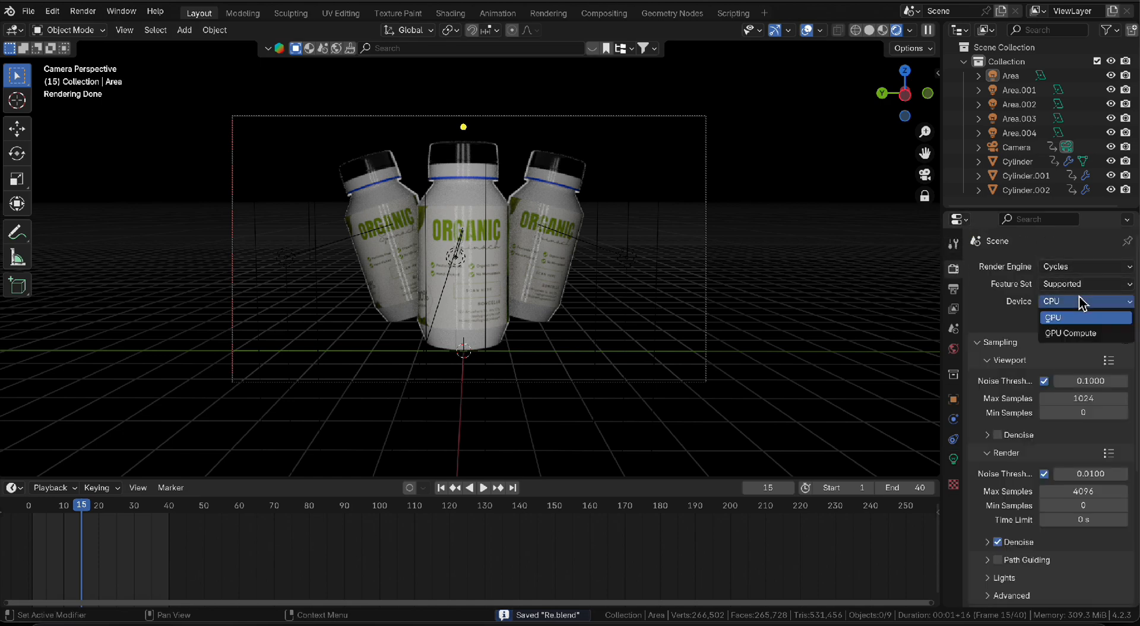
left_click(1108, 302)
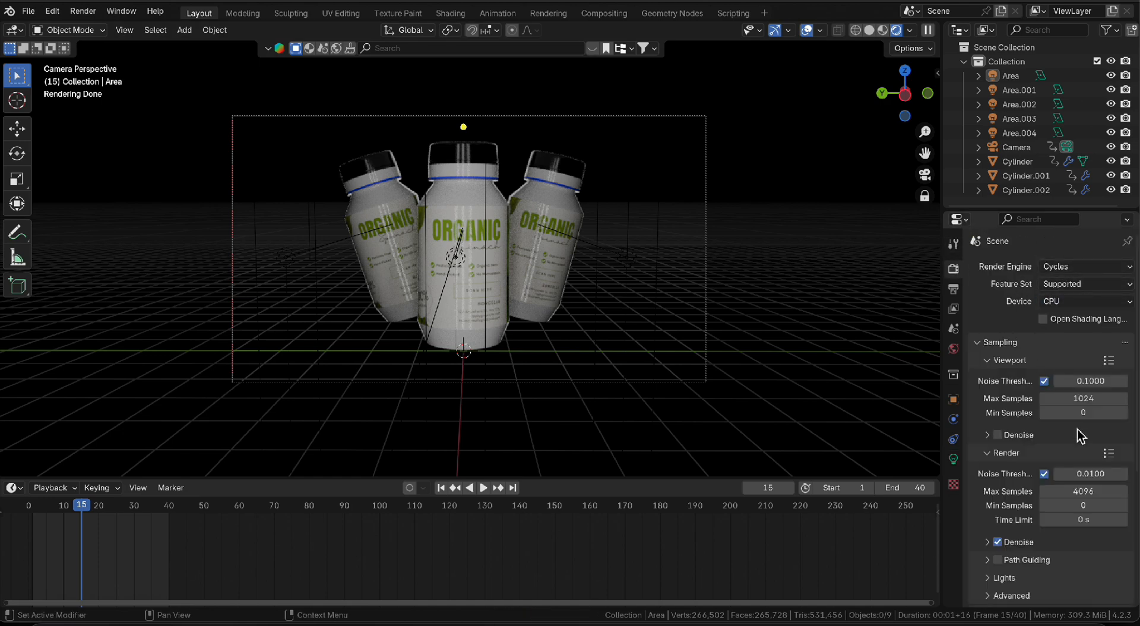
type("0.05")
key("Return")
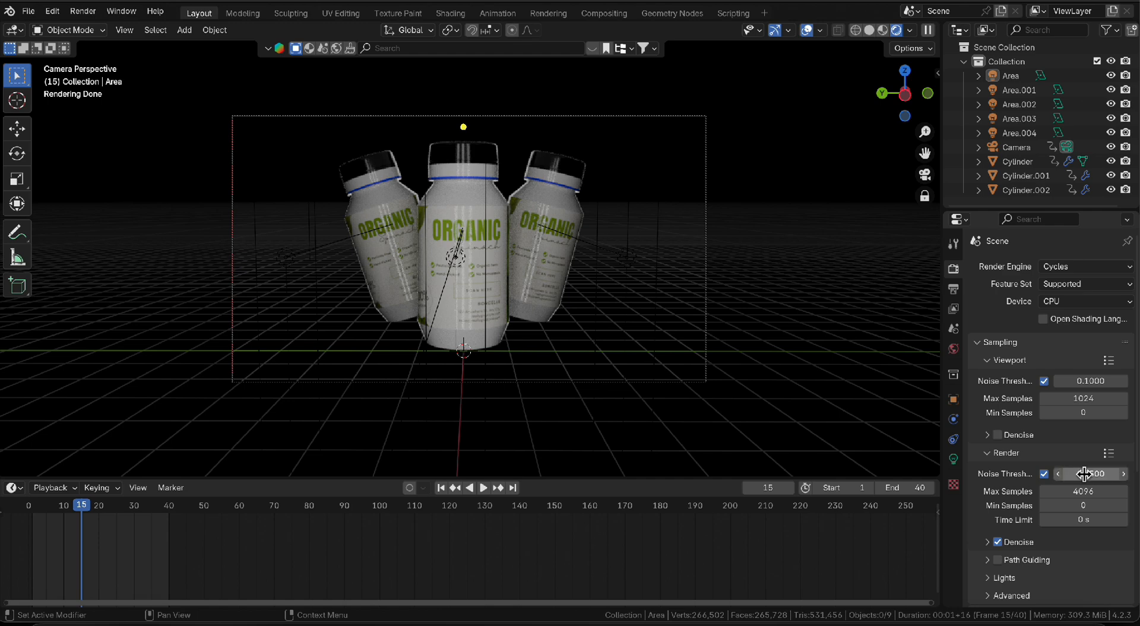
left_click(1092, 488)
type("500")
key("Return")
key("ctrl+s")
Set the render output path to the Downloads folder with the file name Render
left_click(954, 289)
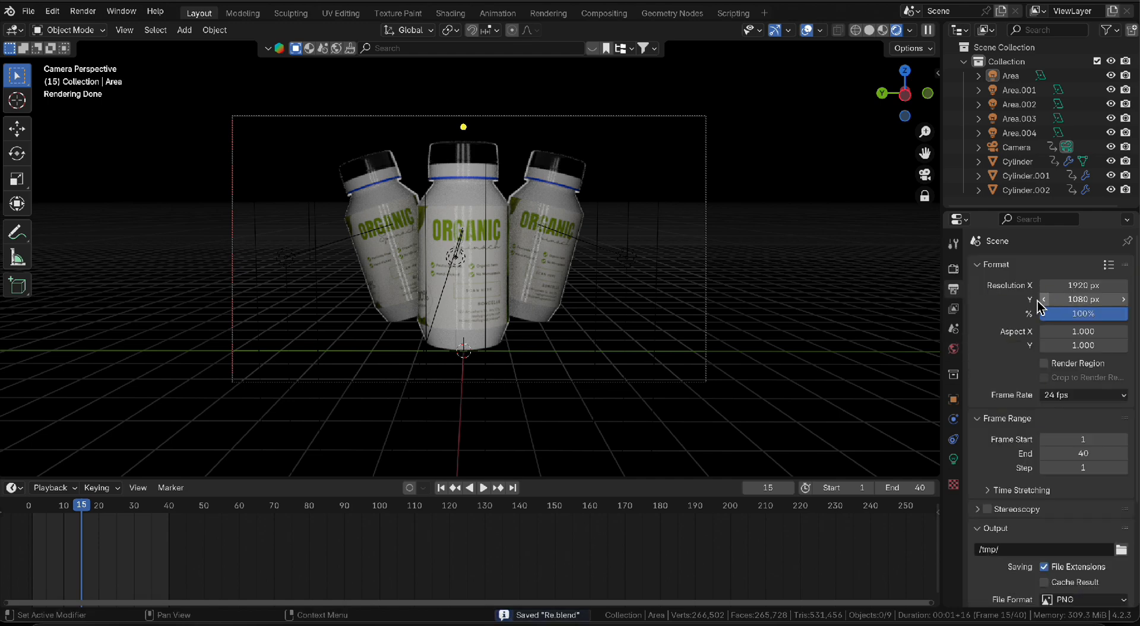
scroll(1010, 440, "down", 3)
left_click(1121, 465)
left_click(231, 168)
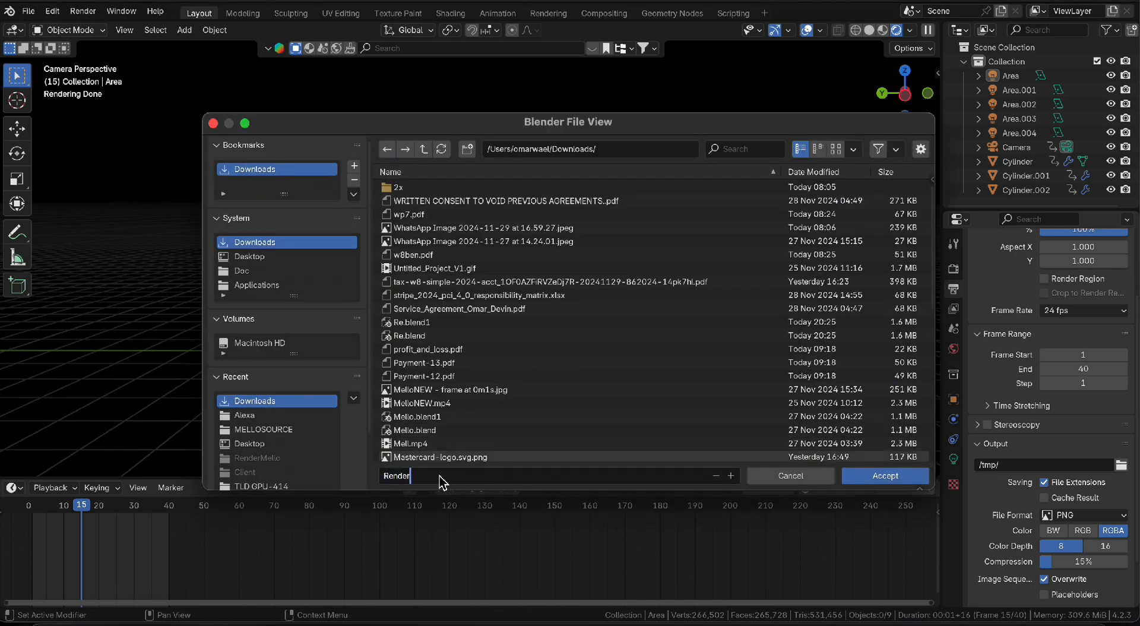
type("Render")
left_click(884, 475)
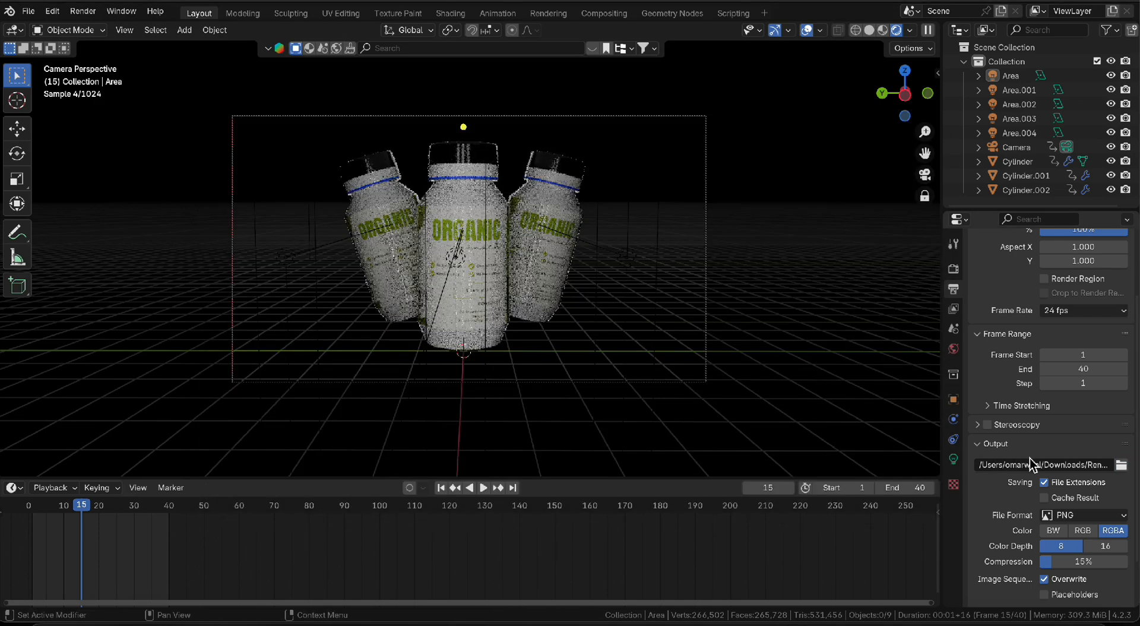
Change the output file format to FFmpeg Video
scroll(991, 510, "down", 2)
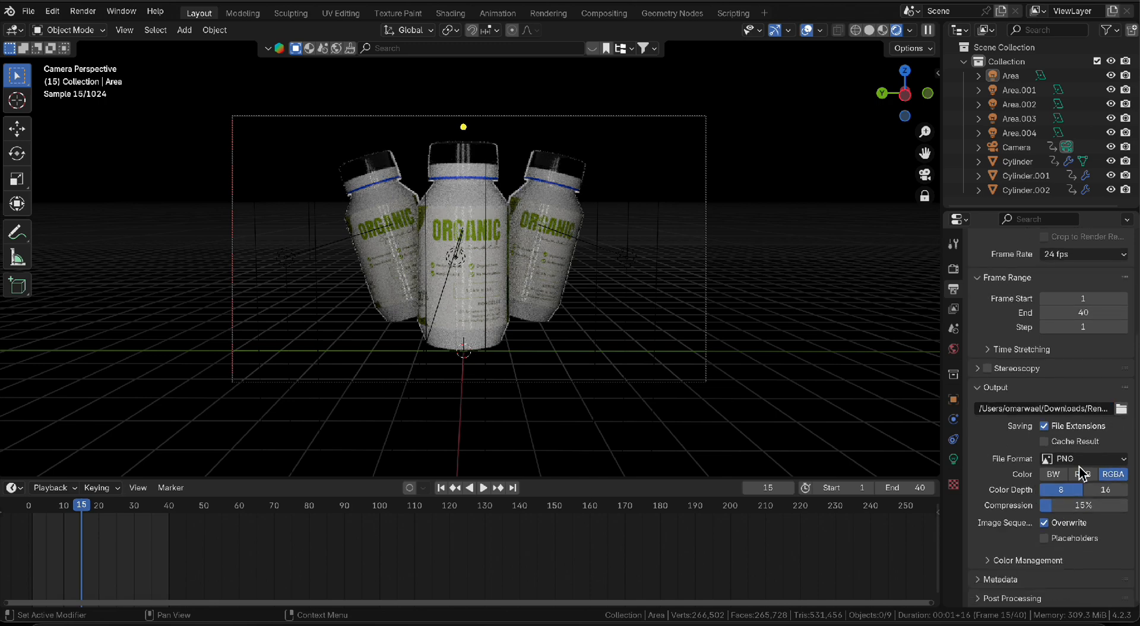
left_click(1080, 459)
left_click(1060, 497)
scroll(1078, 483, "up", 2)
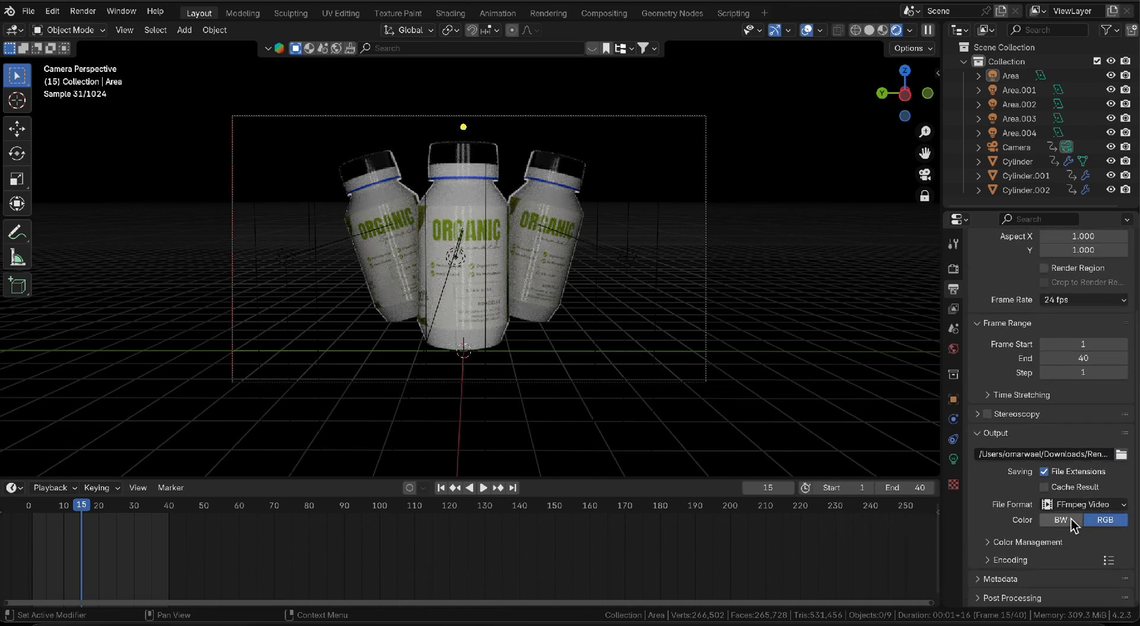
Set the video encoding container to MPEG-4 and save the file
left_click(1000, 542)
scroll(1006, 552, "down", 3)
scroll(1007, 563, "down", 2)
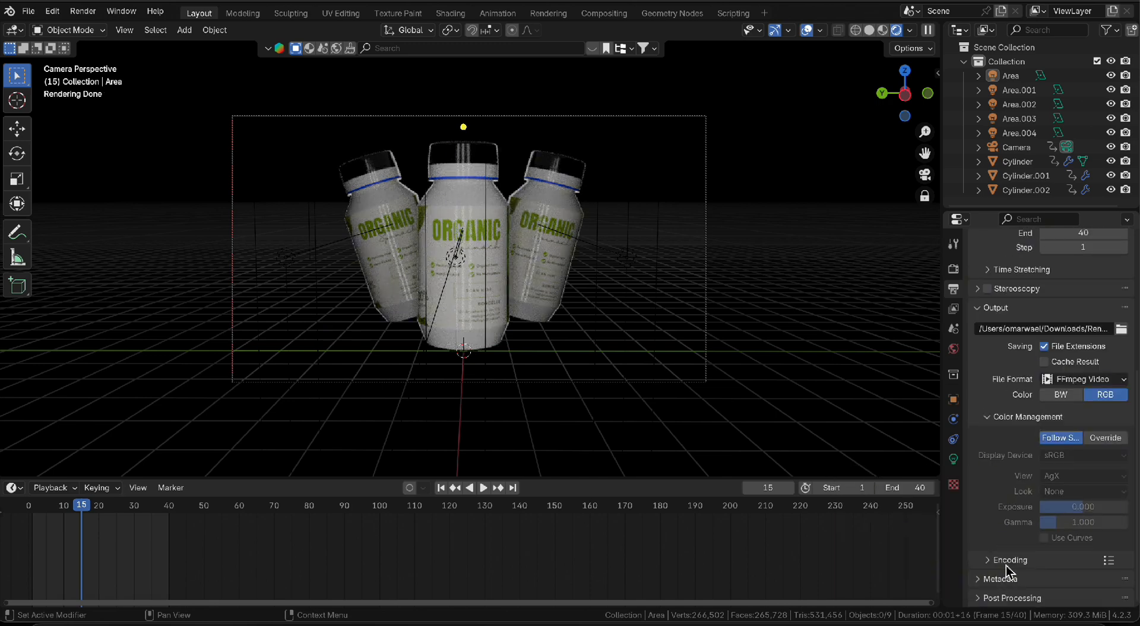
left_click(1007, 562)
scroll(1007, 562, "down", 5)
left_click(1076, 439)
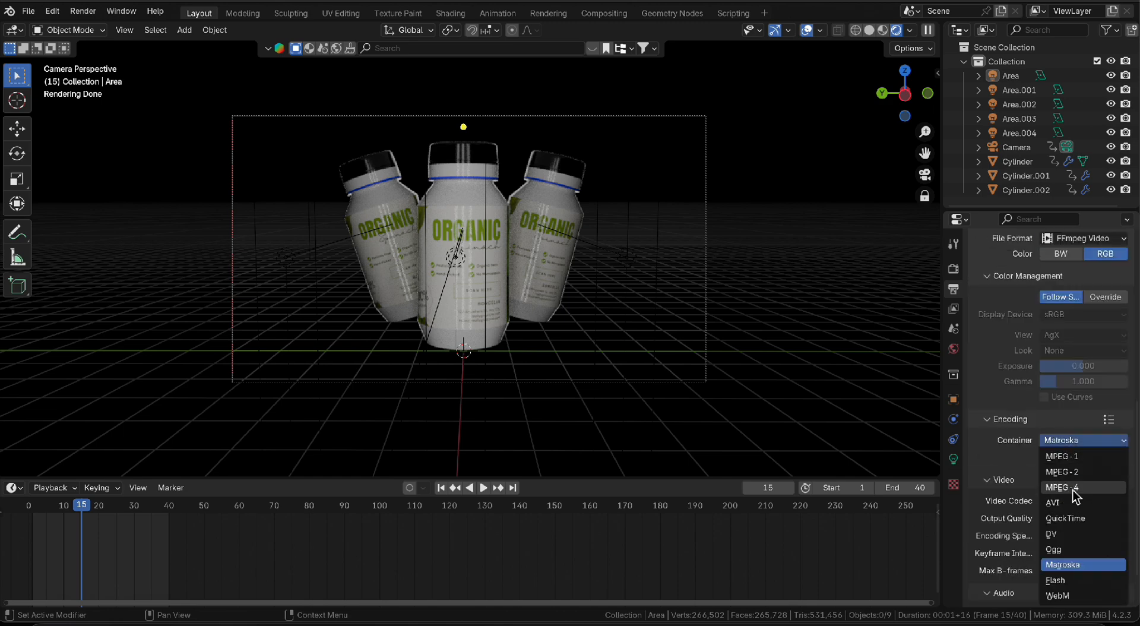
left_click(1064, 487)
key("ctrl+s")
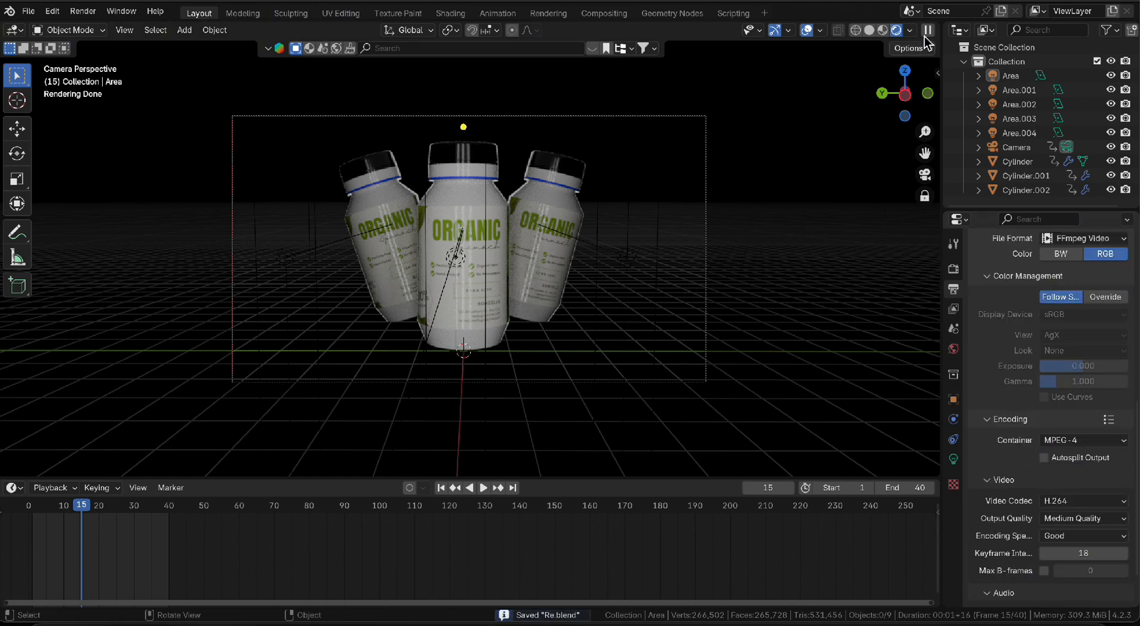
Switch the viewport to solid shading and bring up the render commands
left_click(871, 30)
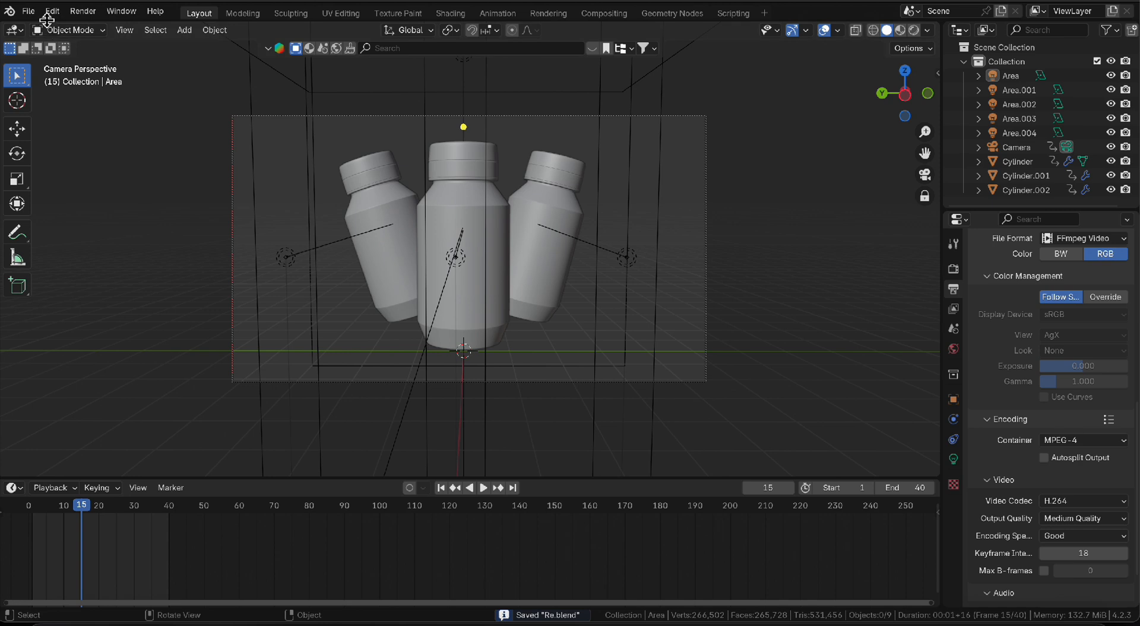
left_click(82, 11)
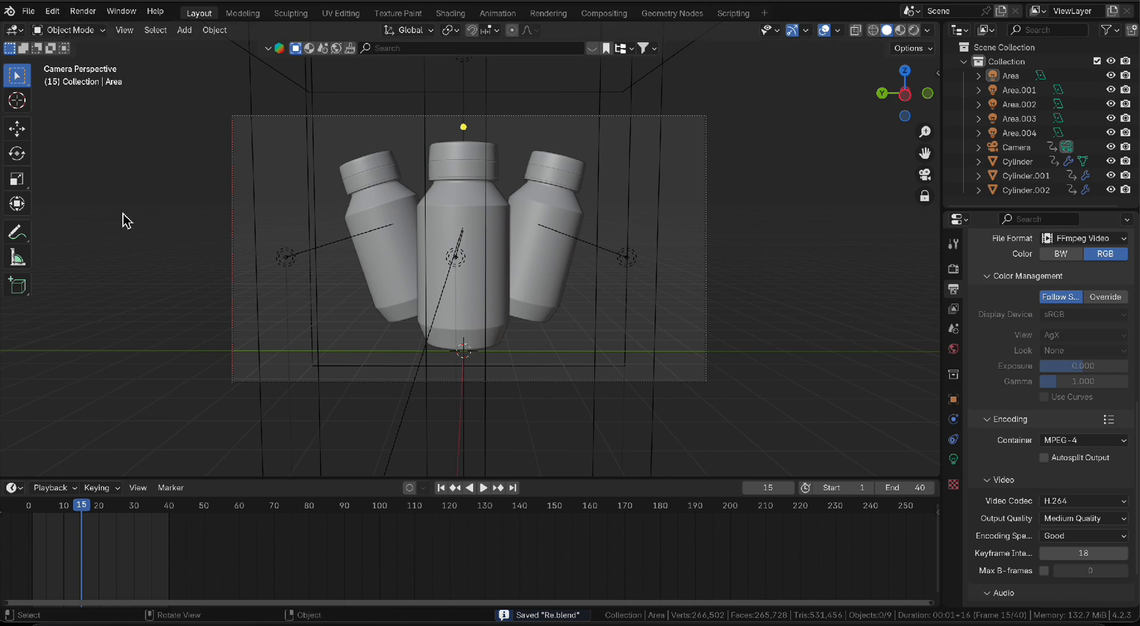